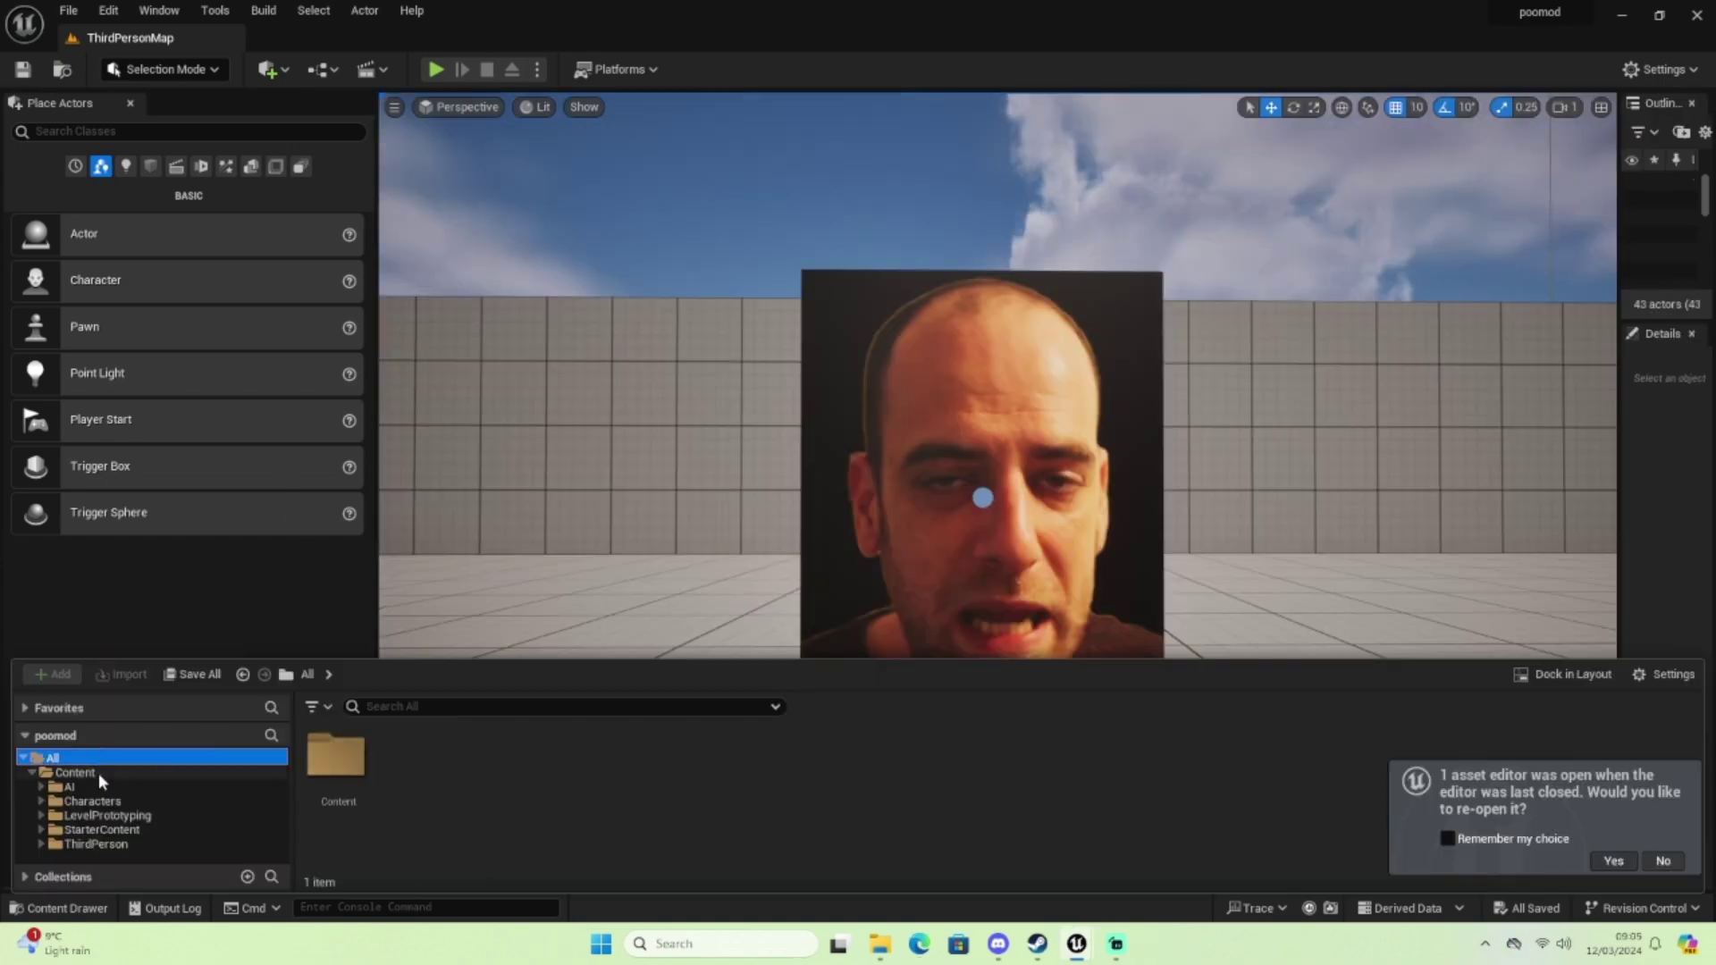
Open BP_ThirdPersonCharacter from Content > ThirdPerson > Blueprints in the Content Drawer
{"action": "left_click", "coordinate": [98, 773]}
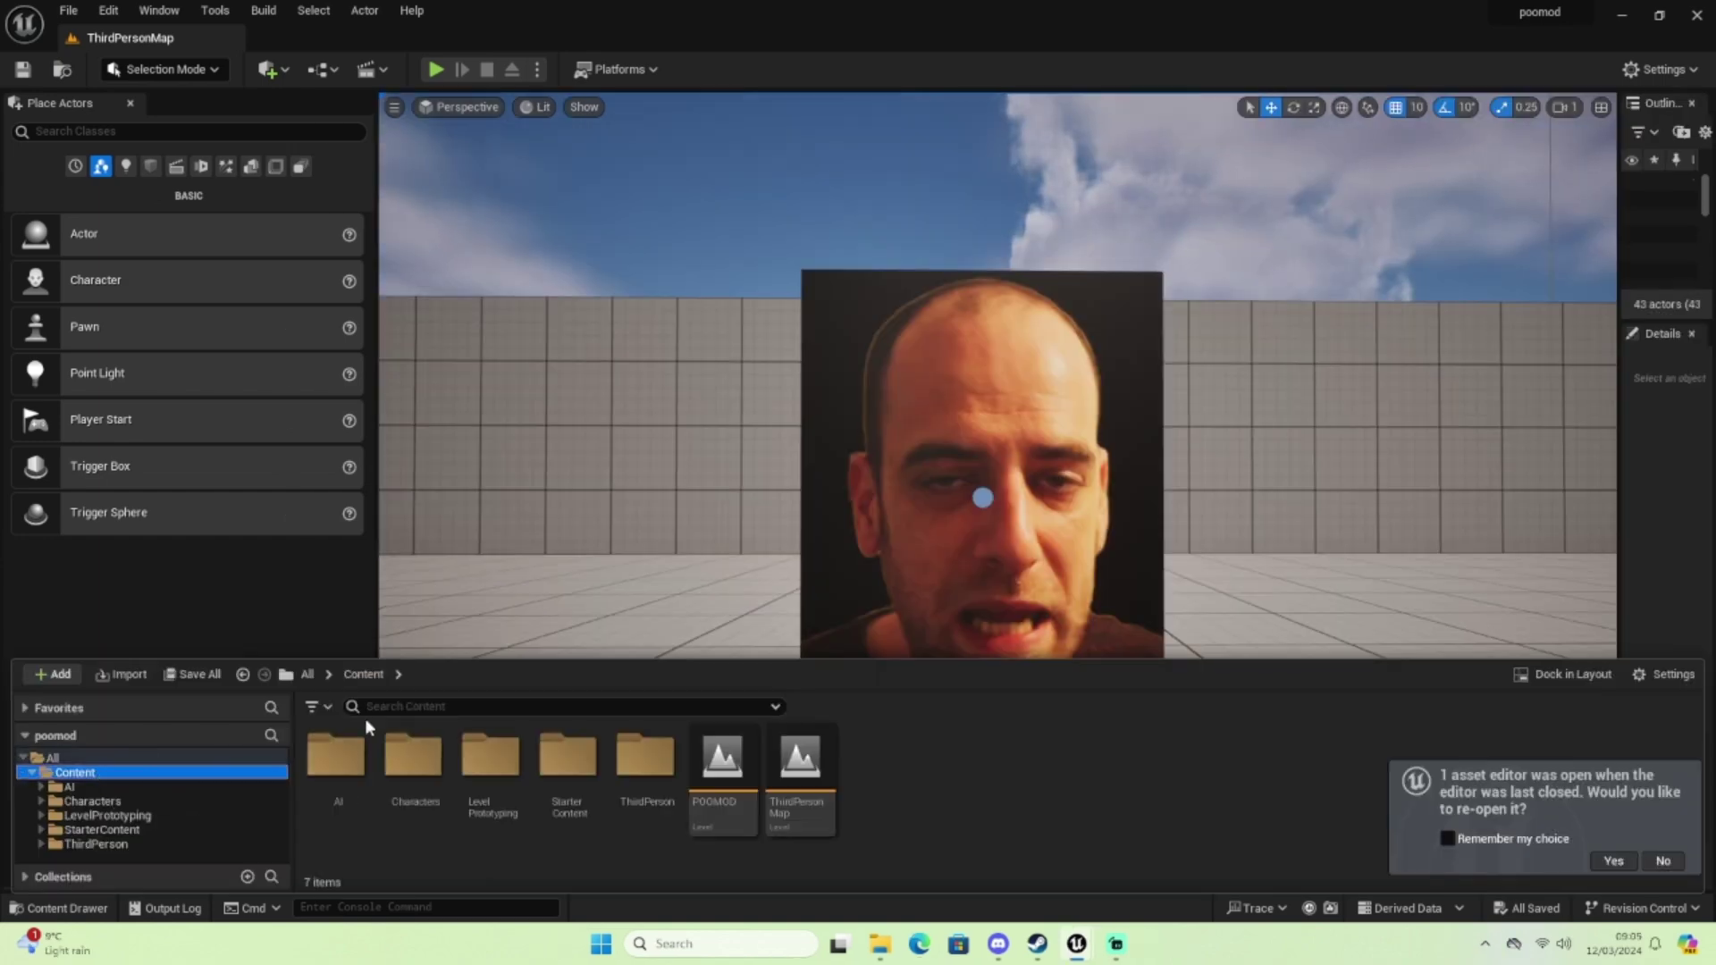
{"action": "double_click", "coordinate": [647, 757]}
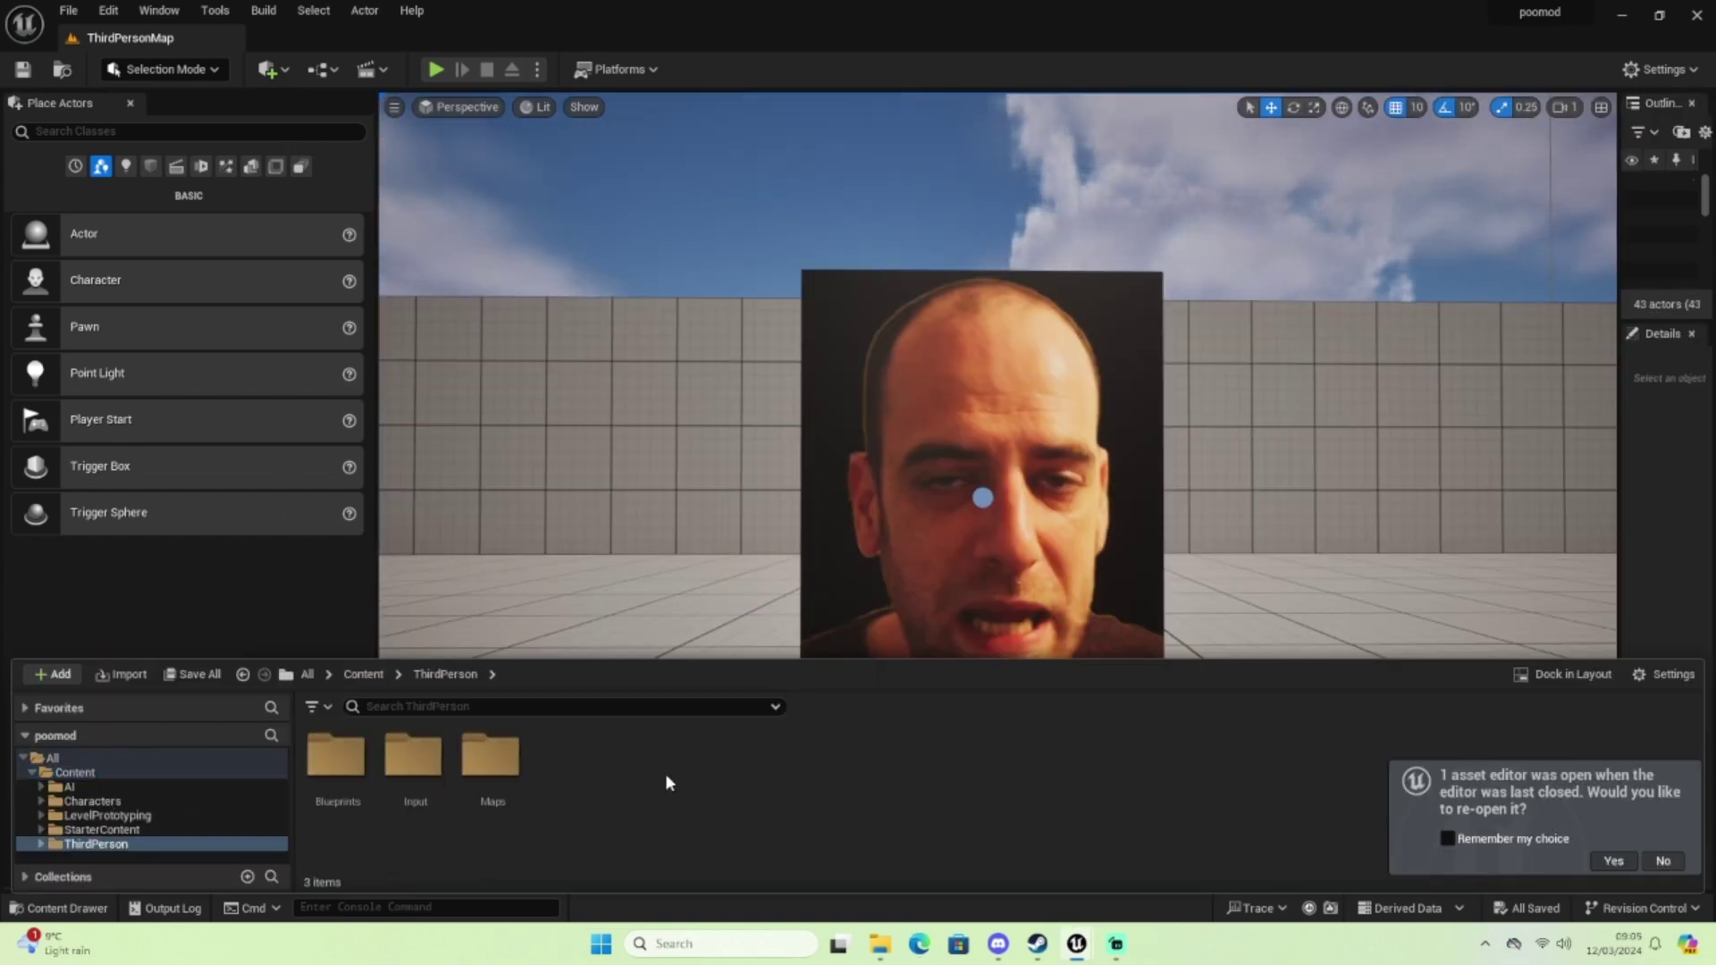
{"action": "double_click", "coordinate": [344, 760]}
{"action": "left_click", "coordinate": [330, 774]}
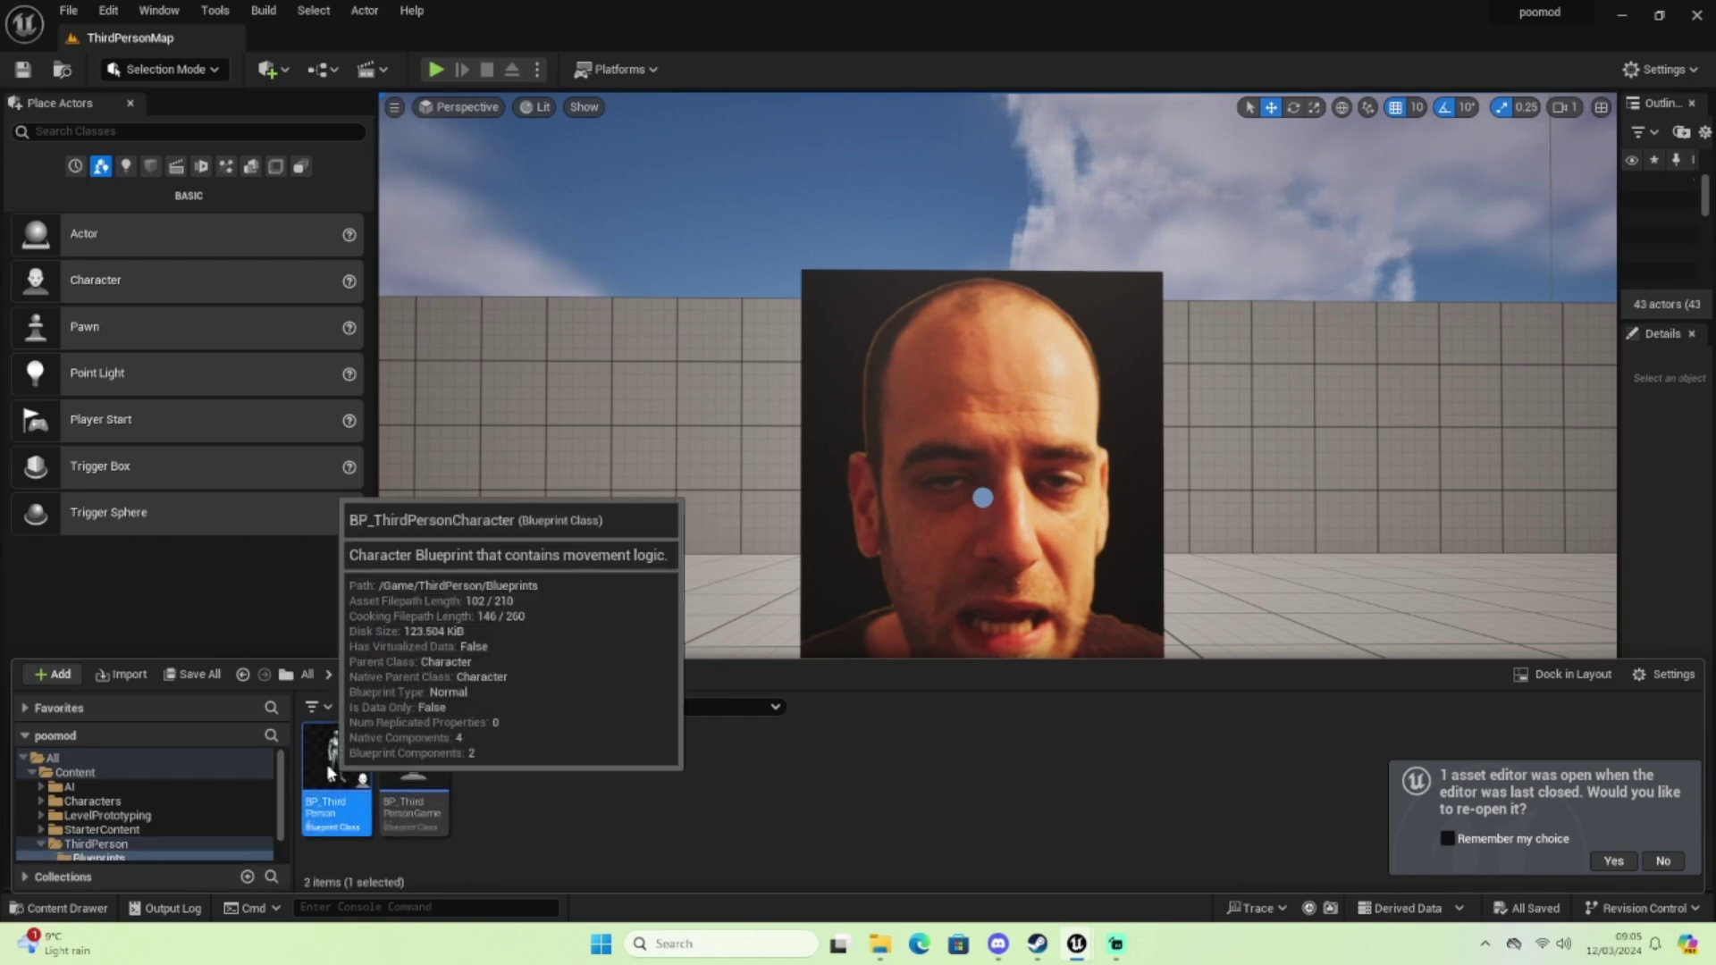
{"action": "double_click", "coordinate": [327, 763]}
{"action": "type", "text": "custom"}
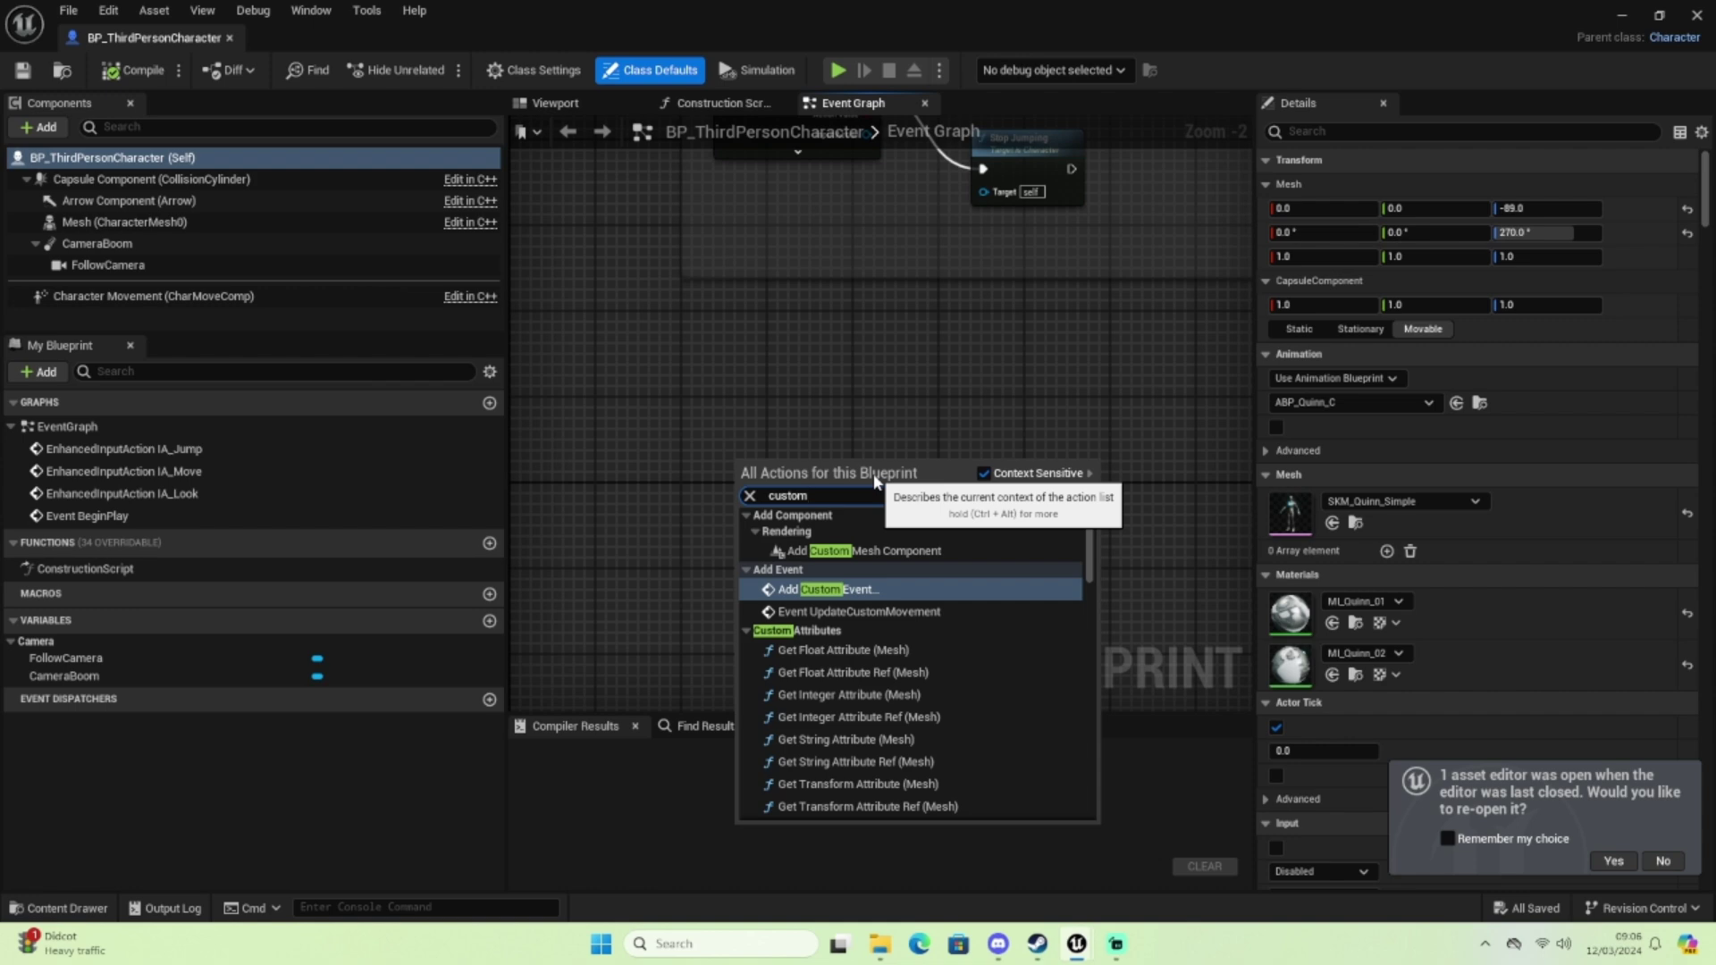
Add a custom event node to the character's Event Graph and name it death
{"action": "left_click", "coordinate": [903, 592]}
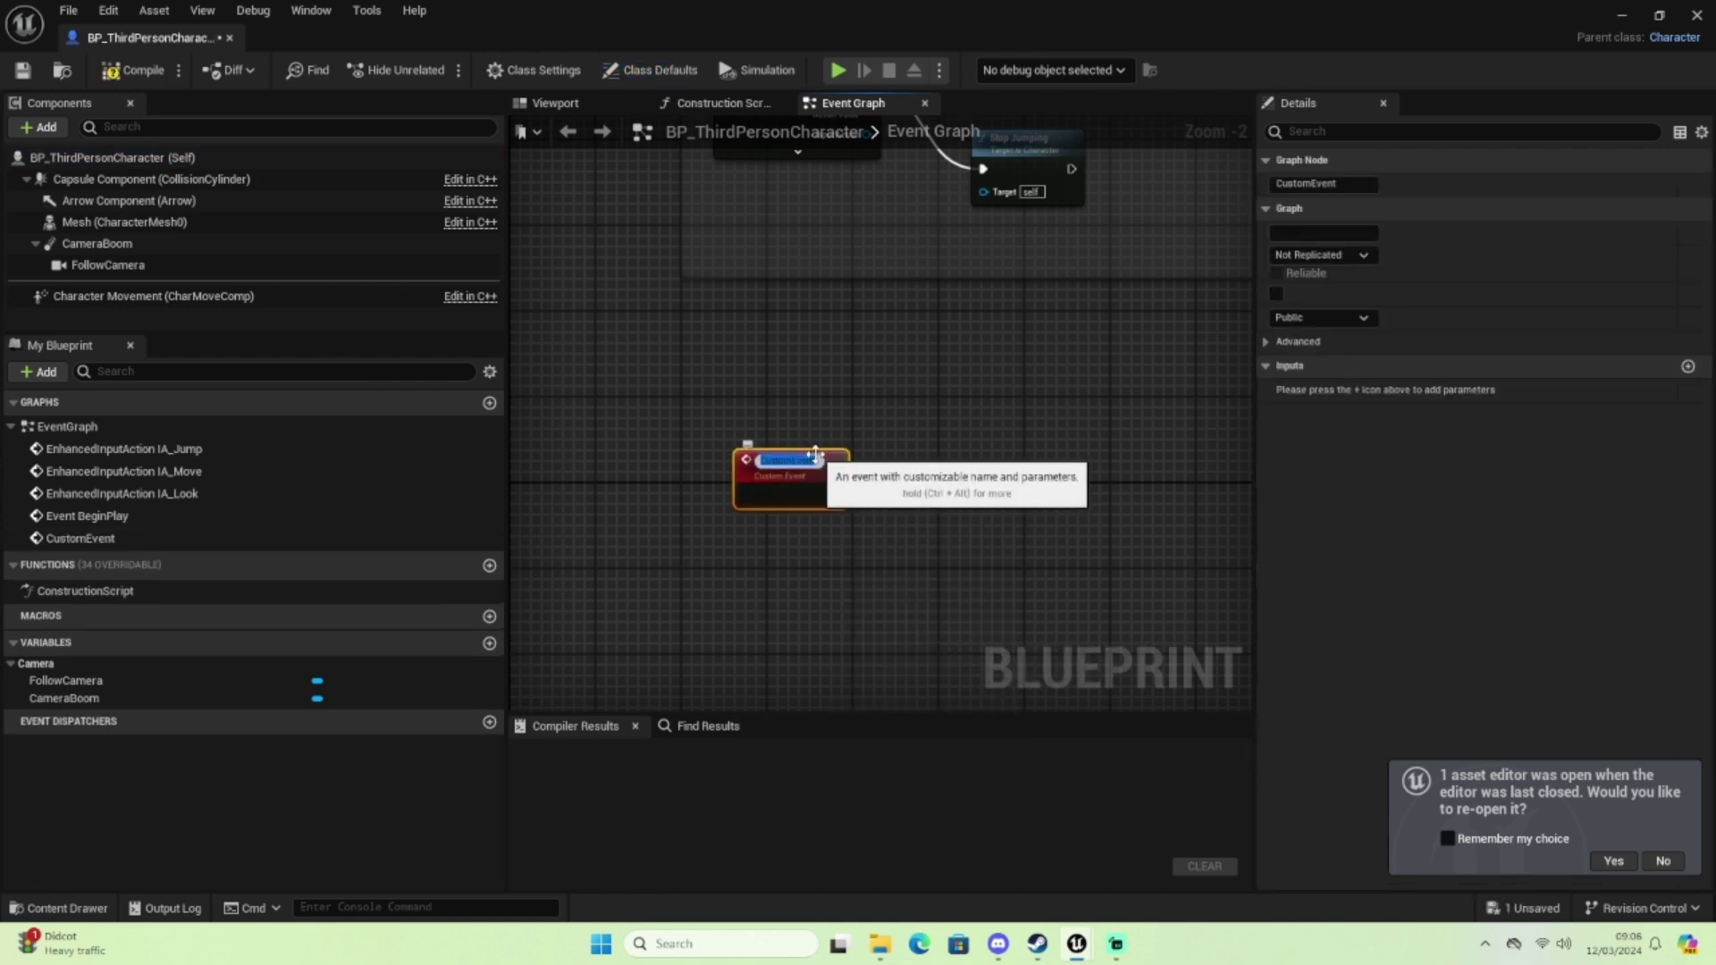
{"action": "type", "text": "death"}
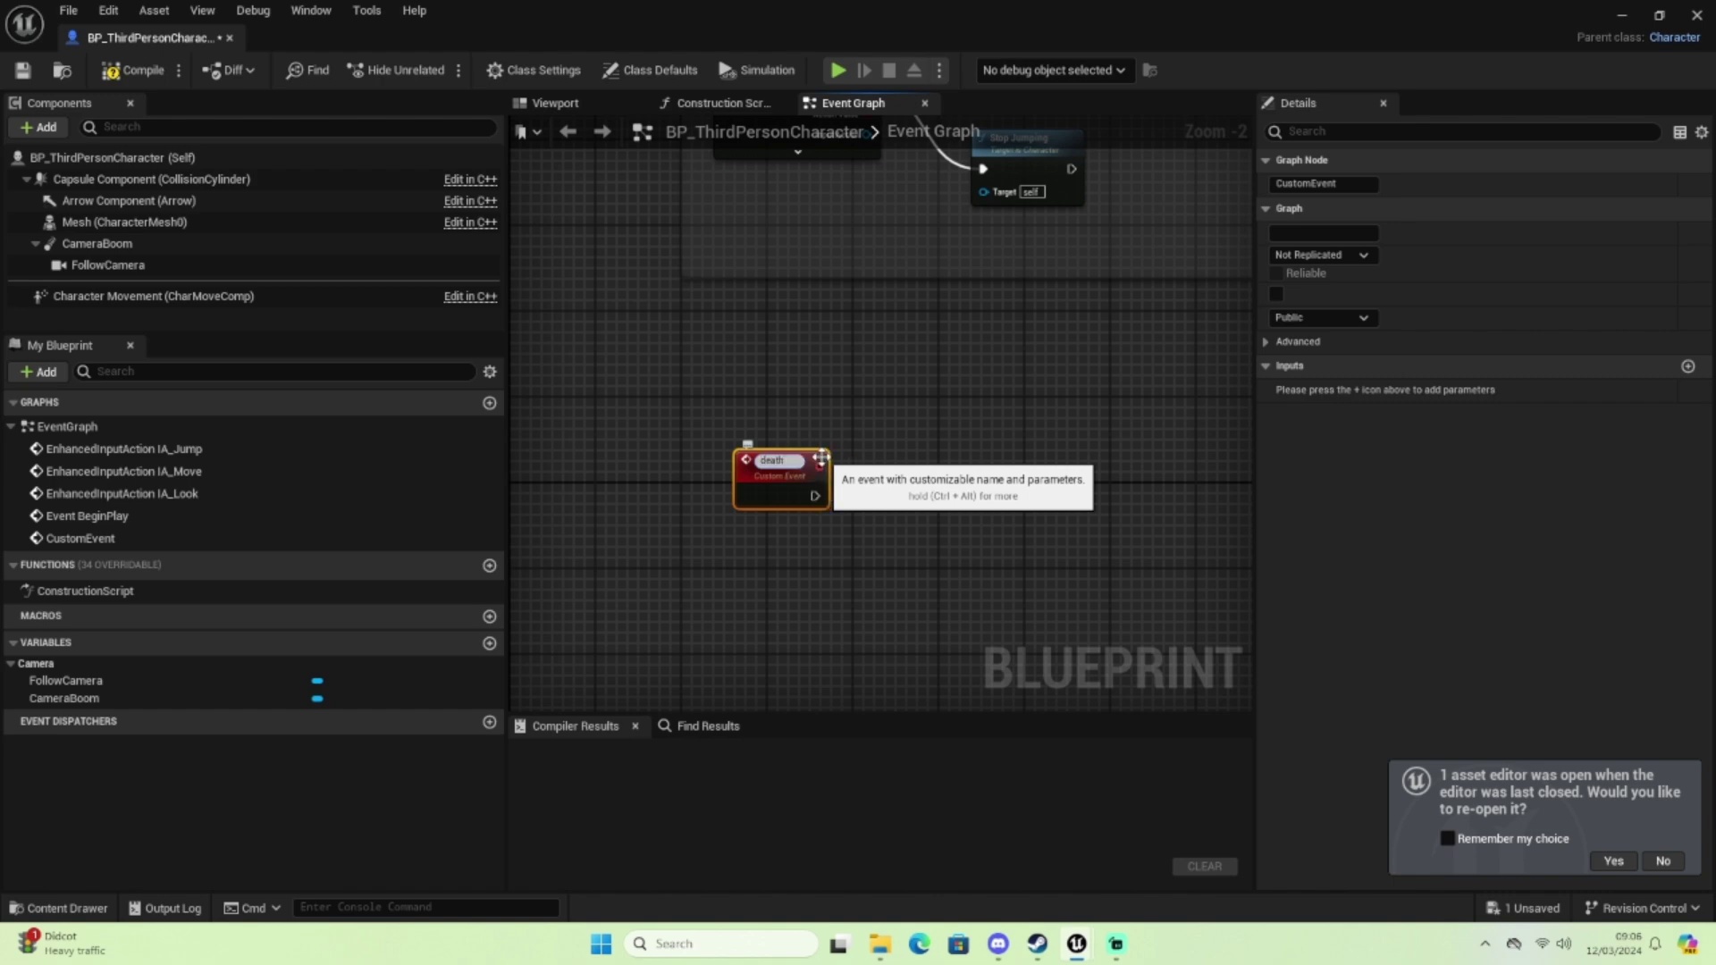
{"action": "key", "text": "Return"}
{"action": "left_click", "coordinate": [851, 529]}
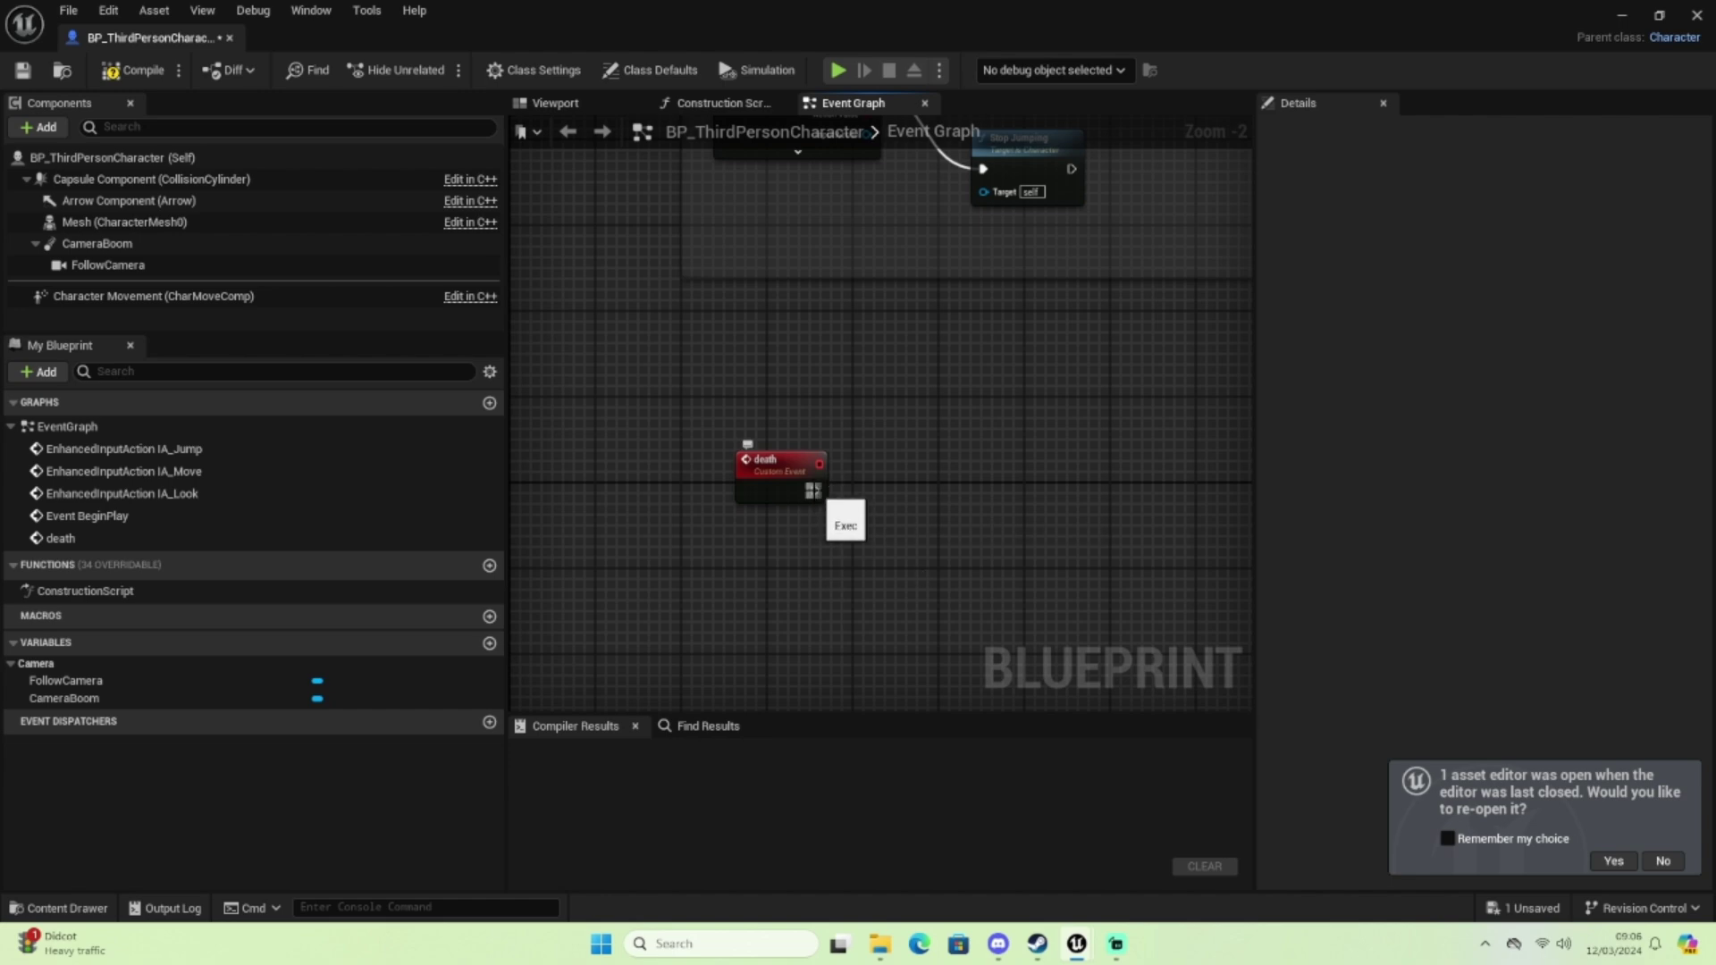
Add a Set Simulate Physics node for the Mesh after the death event
{"action": "left_click_drag", "start_coordinate": [812, 490], "coordinate": [985, 490]}
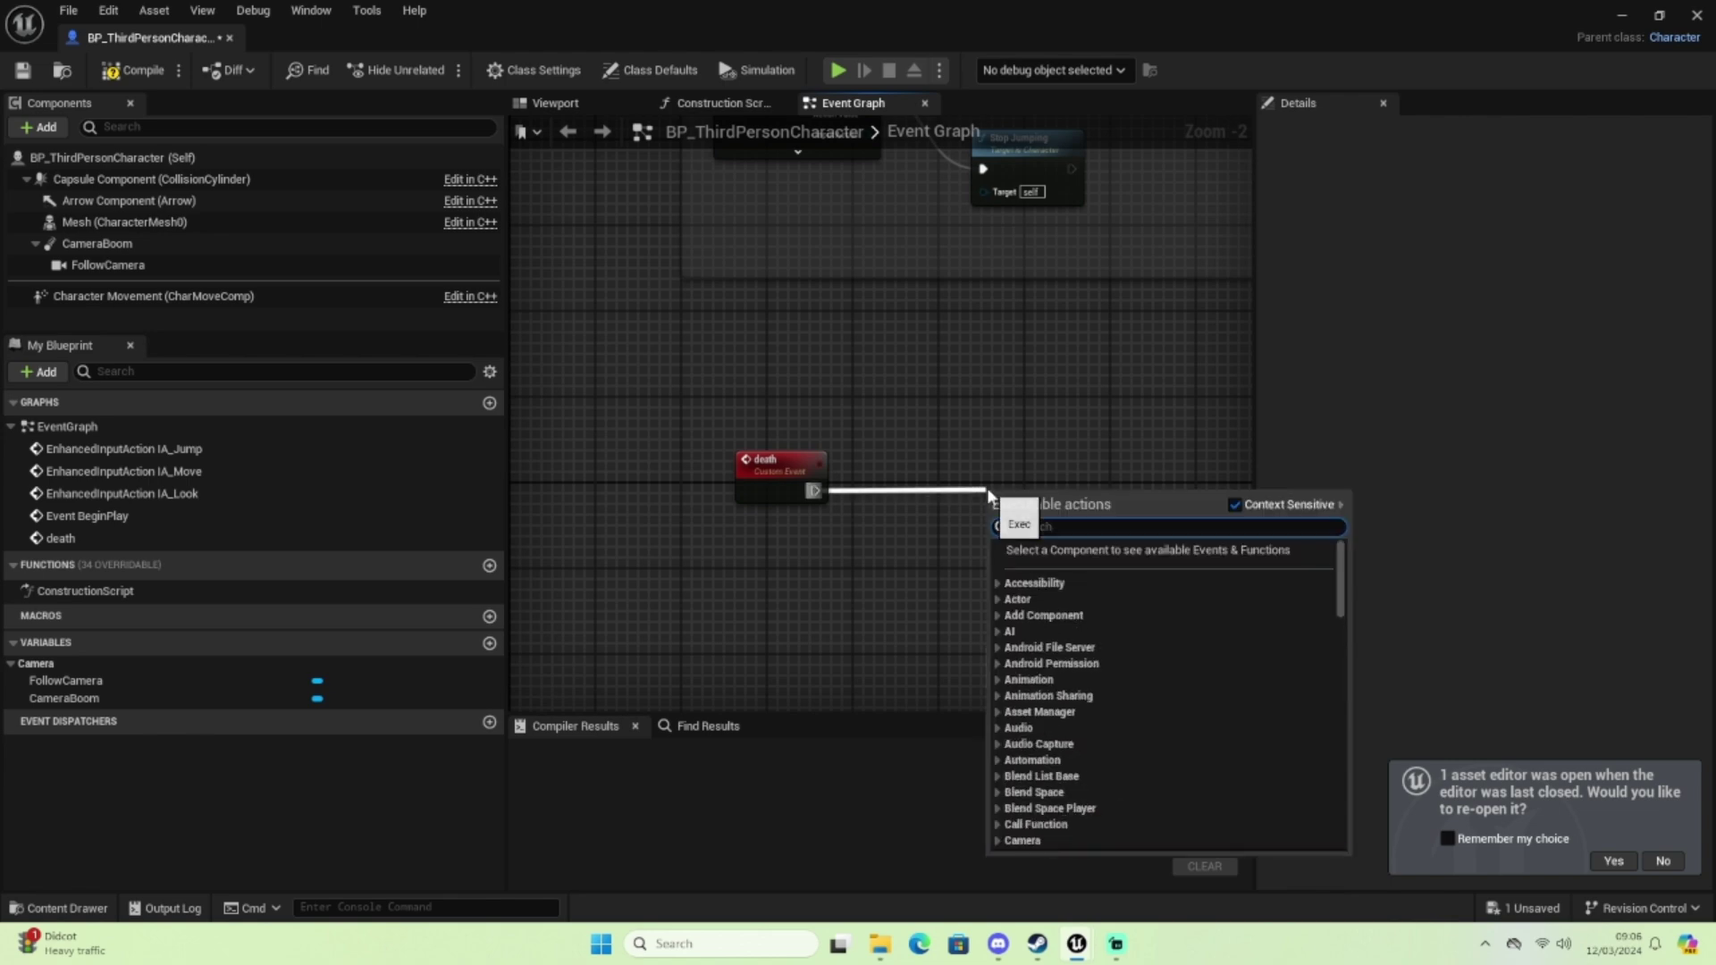
{"action": "type", "text": "se"}
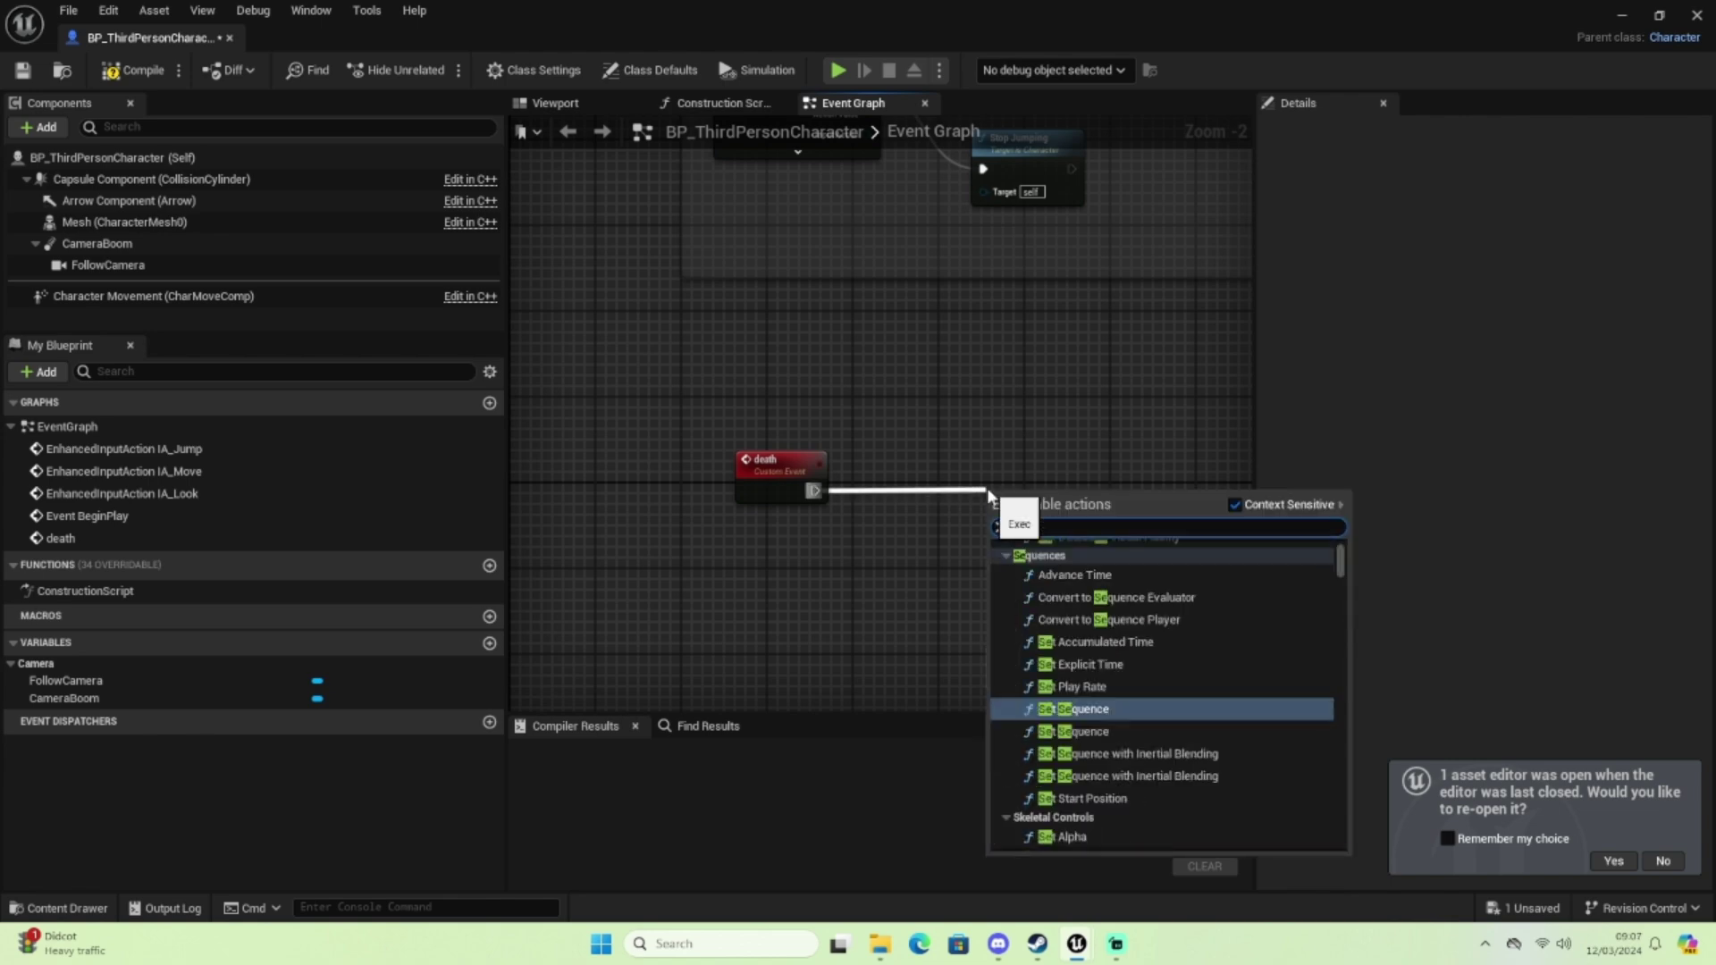
{"action": "key", "text": "BackSpace"}
{"action": "type", "text": "im"}
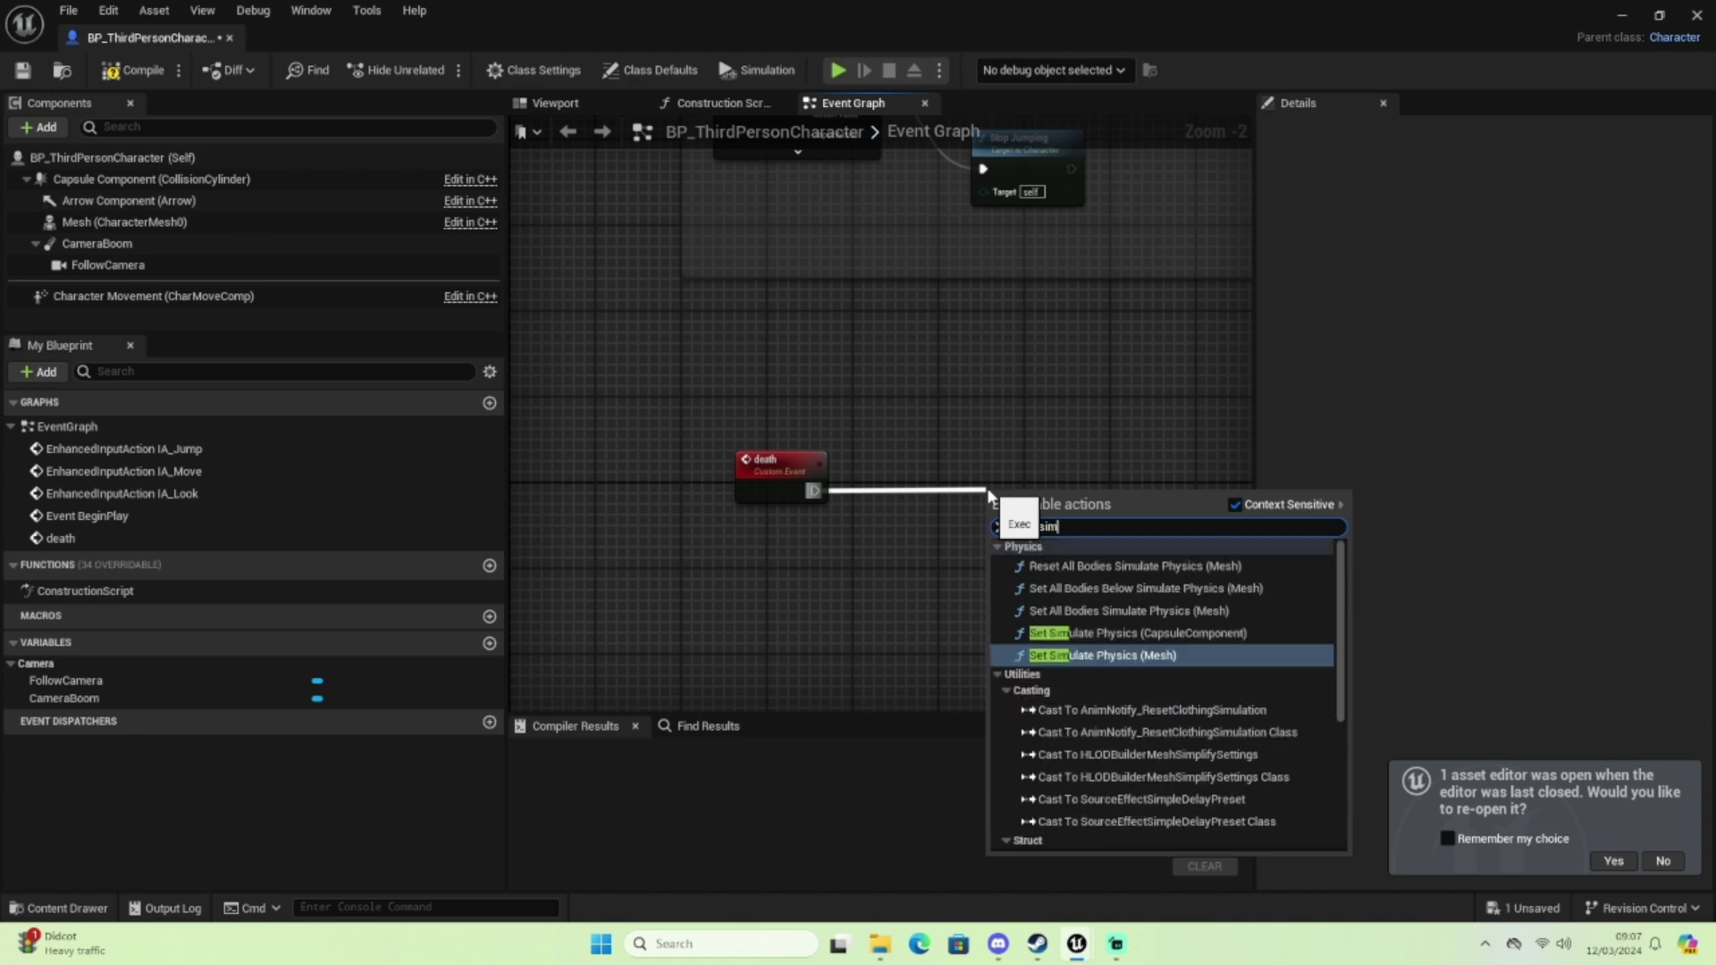
{"action": "type", "text": "ul"}
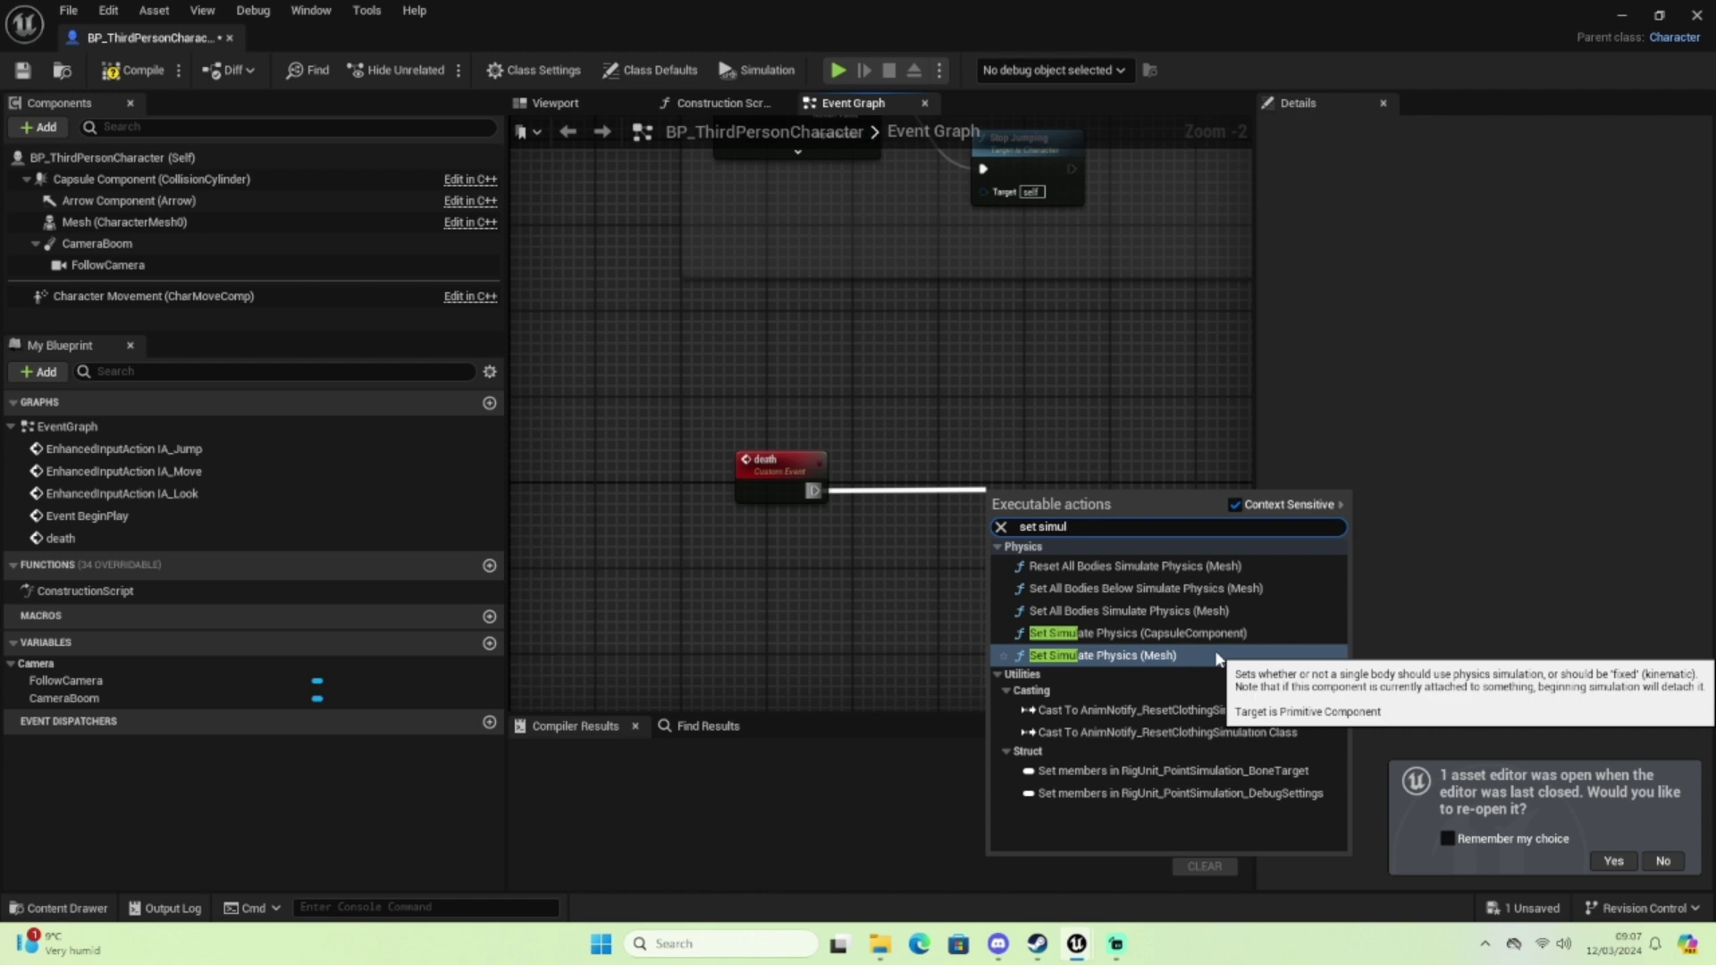
{"action": "type", "text": "ate "}
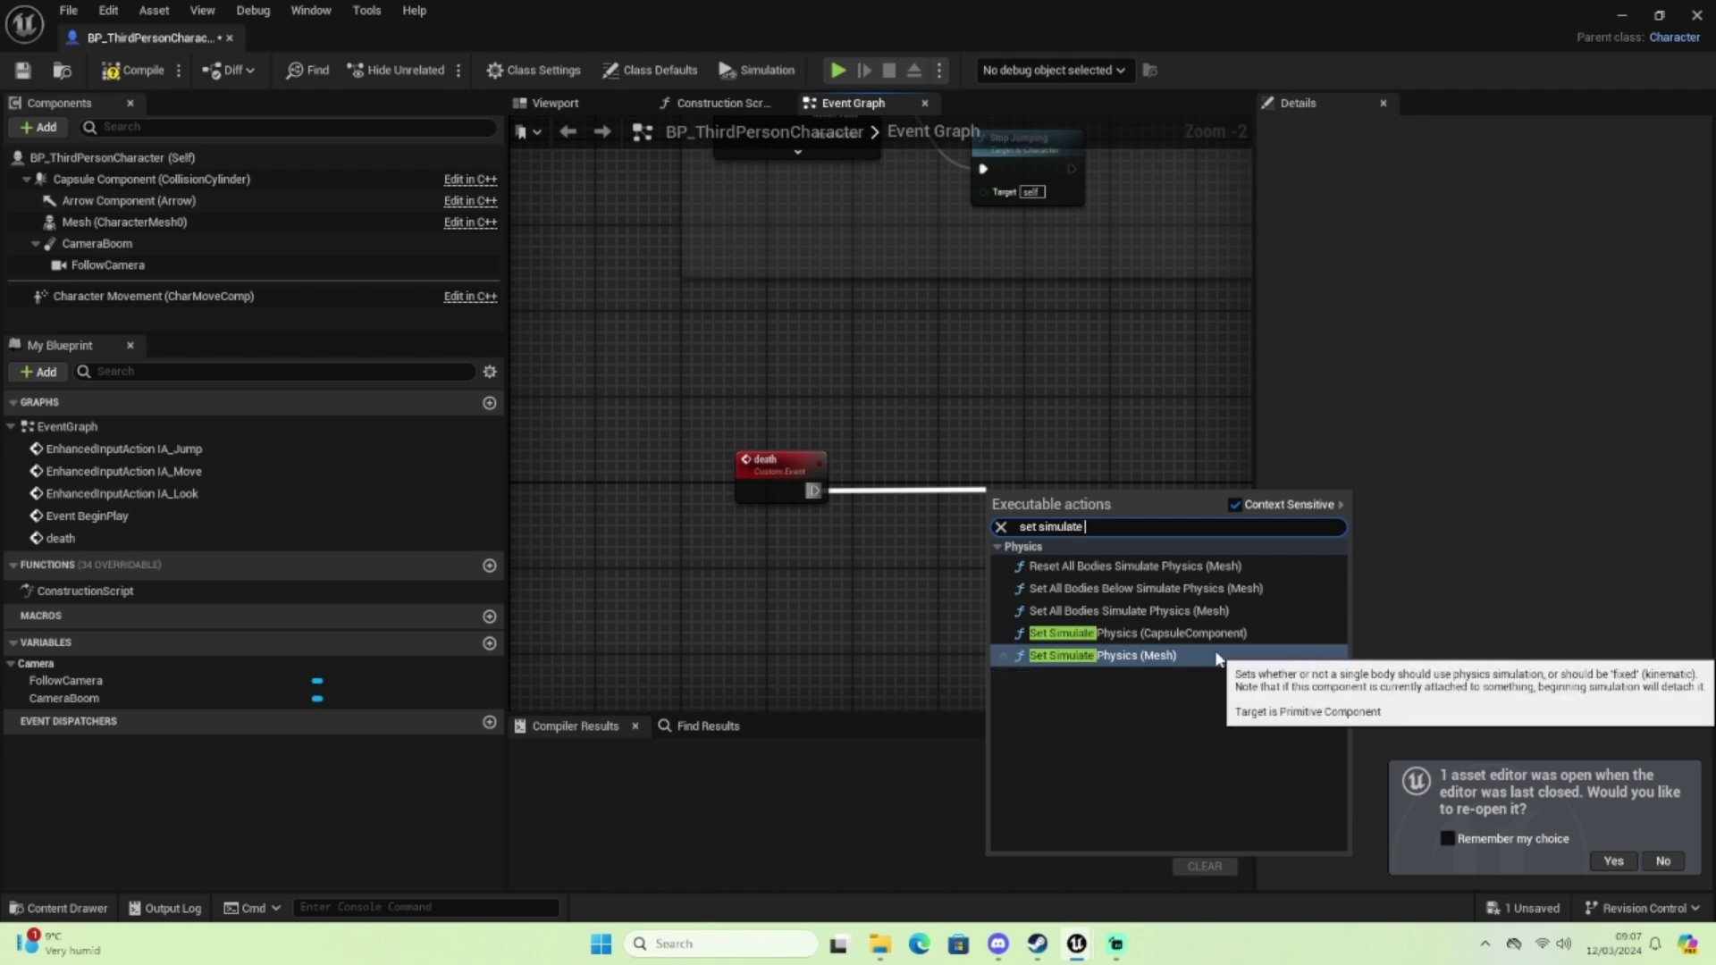
{"action": "type", "text": "phy"}
{"action": "type", "text": "s"}
{"action": "left_click", "coordinate": [1215, 659]}
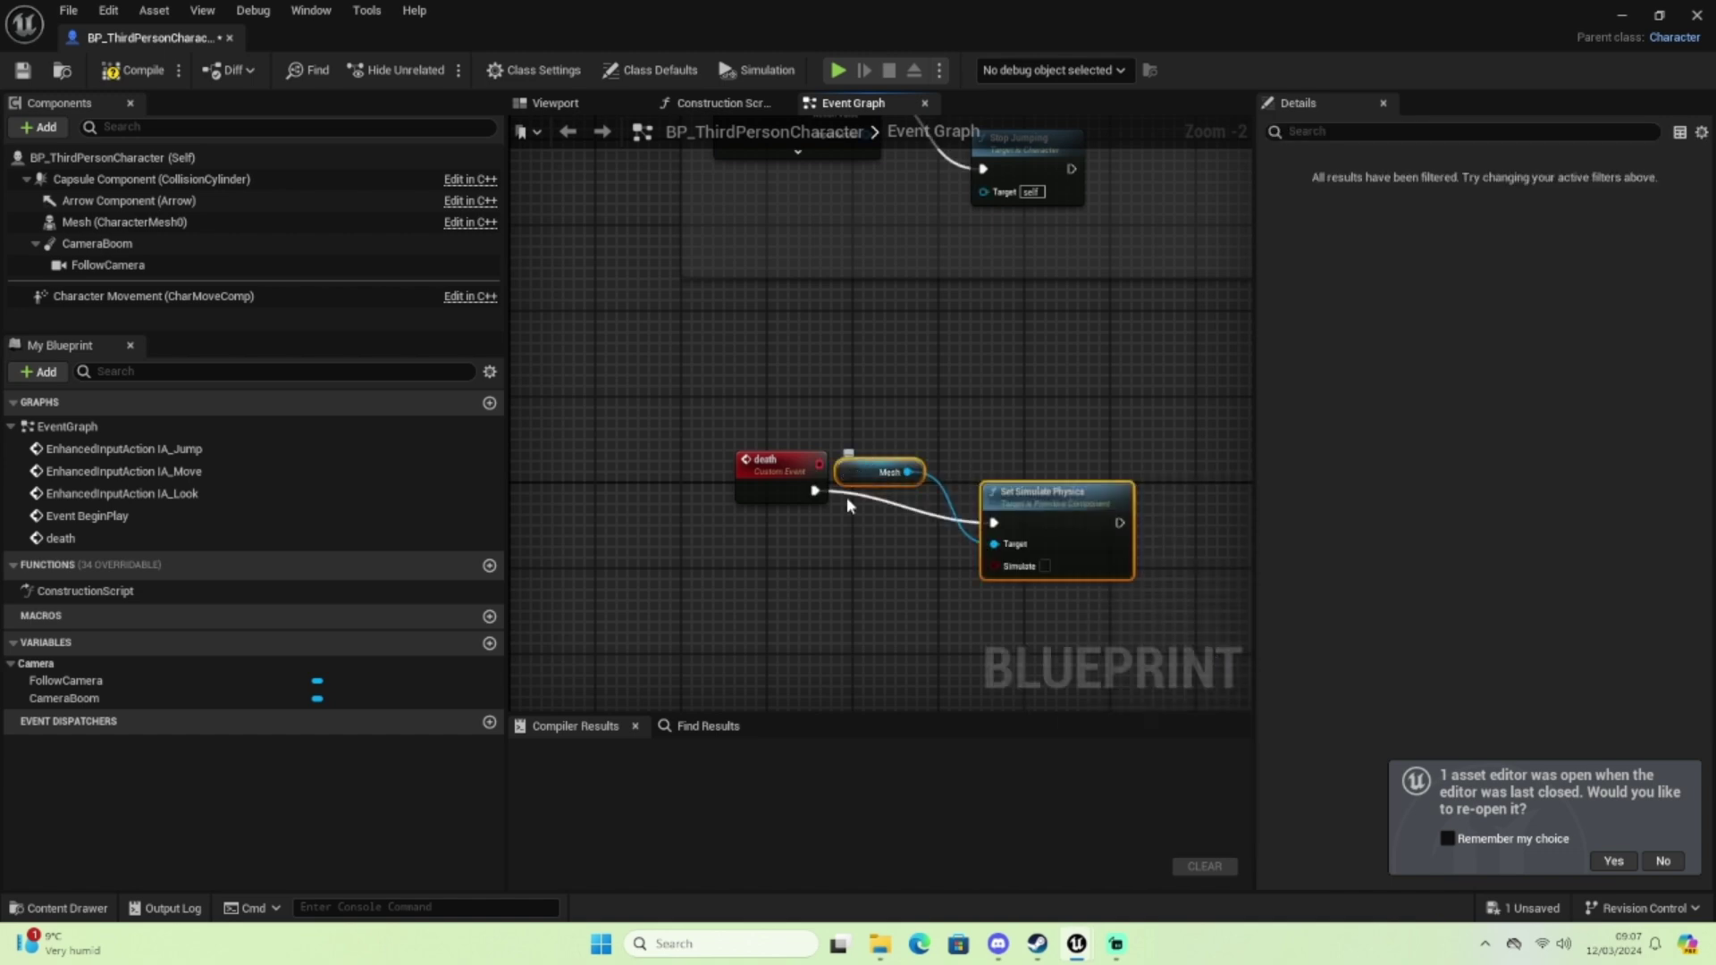
Arrange the Mesh and Set Simulate Physics nodes near death and wire out from the physics node
{"action": "left_click_drag", "start_coordinate": [840, 471], "coordinate": [940, 399]}
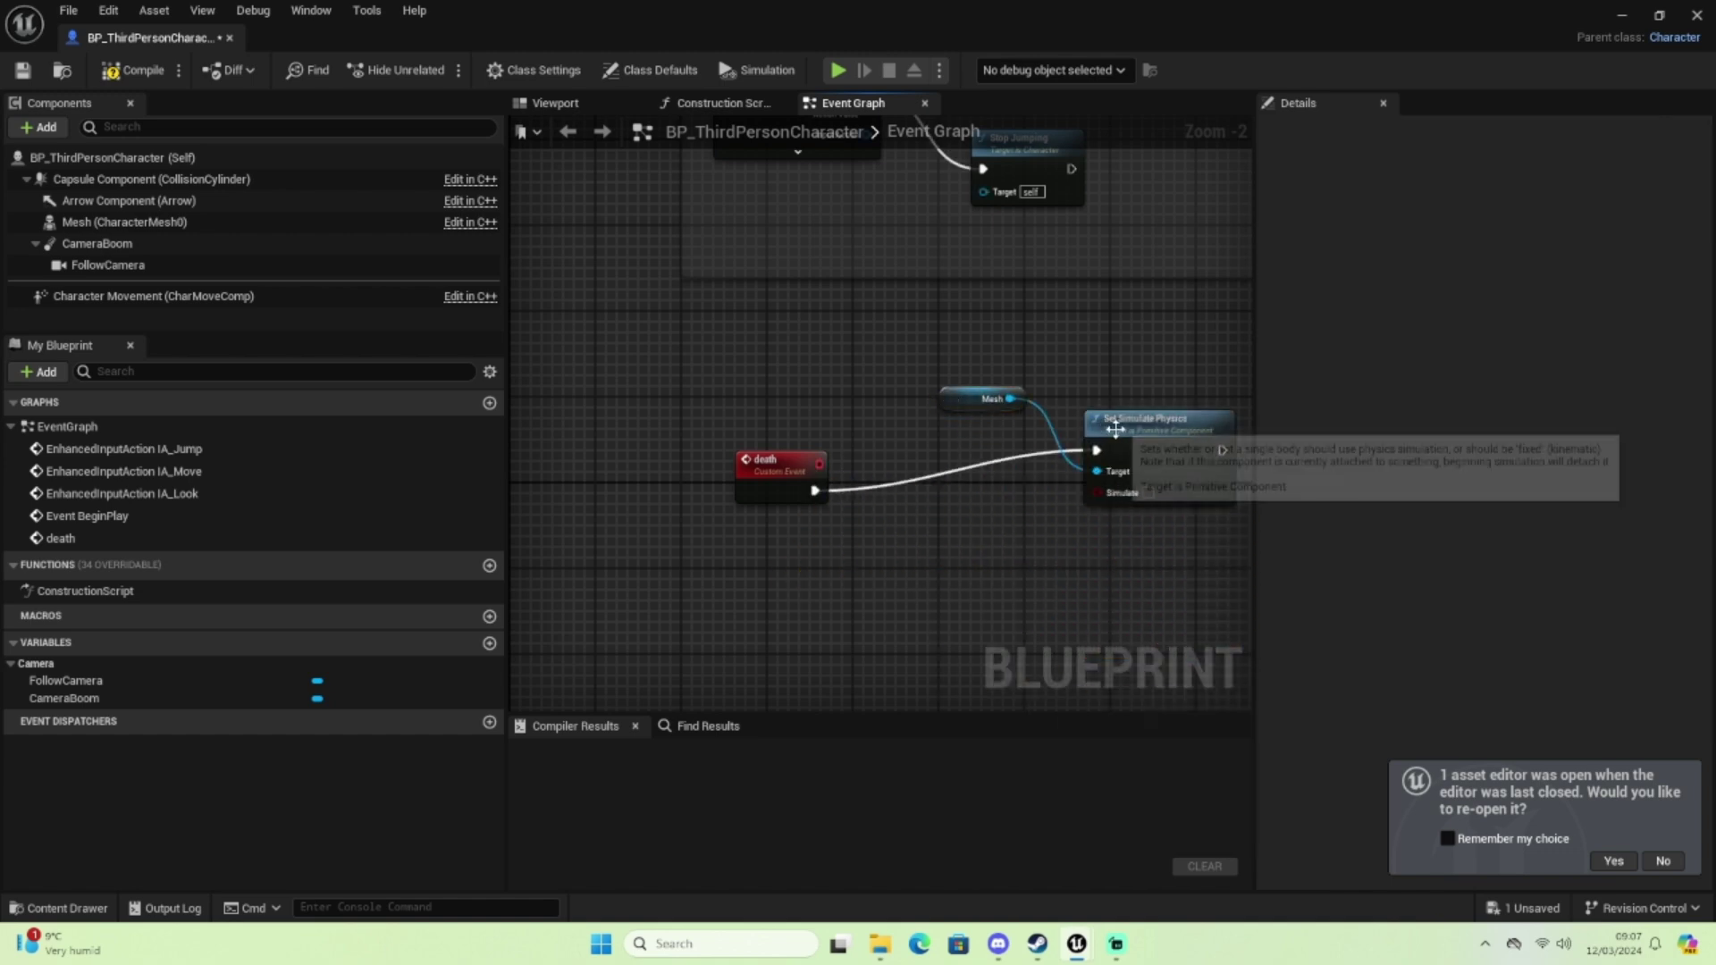
{"action": "left_click_drag", "start_coordinate": [1115, 429], "coordinate": [964, 465]}
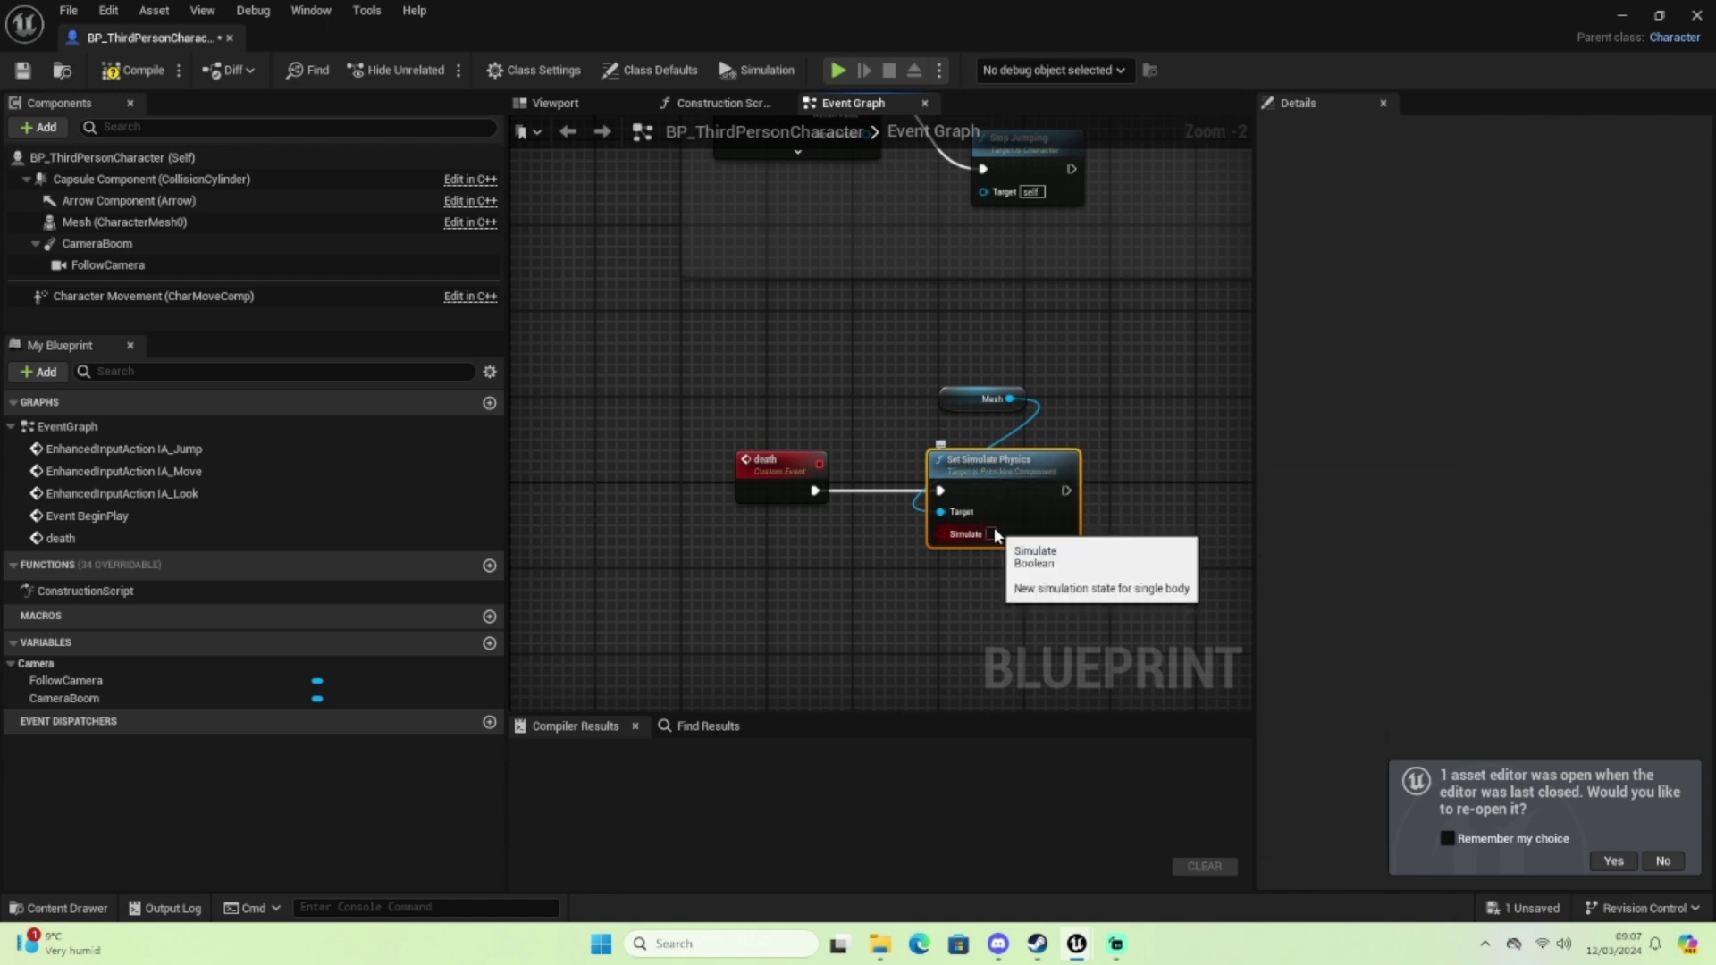
{"action": "right_click_drag", "start_coordinate": [1165, 586], "coordinate": [877, 564]}
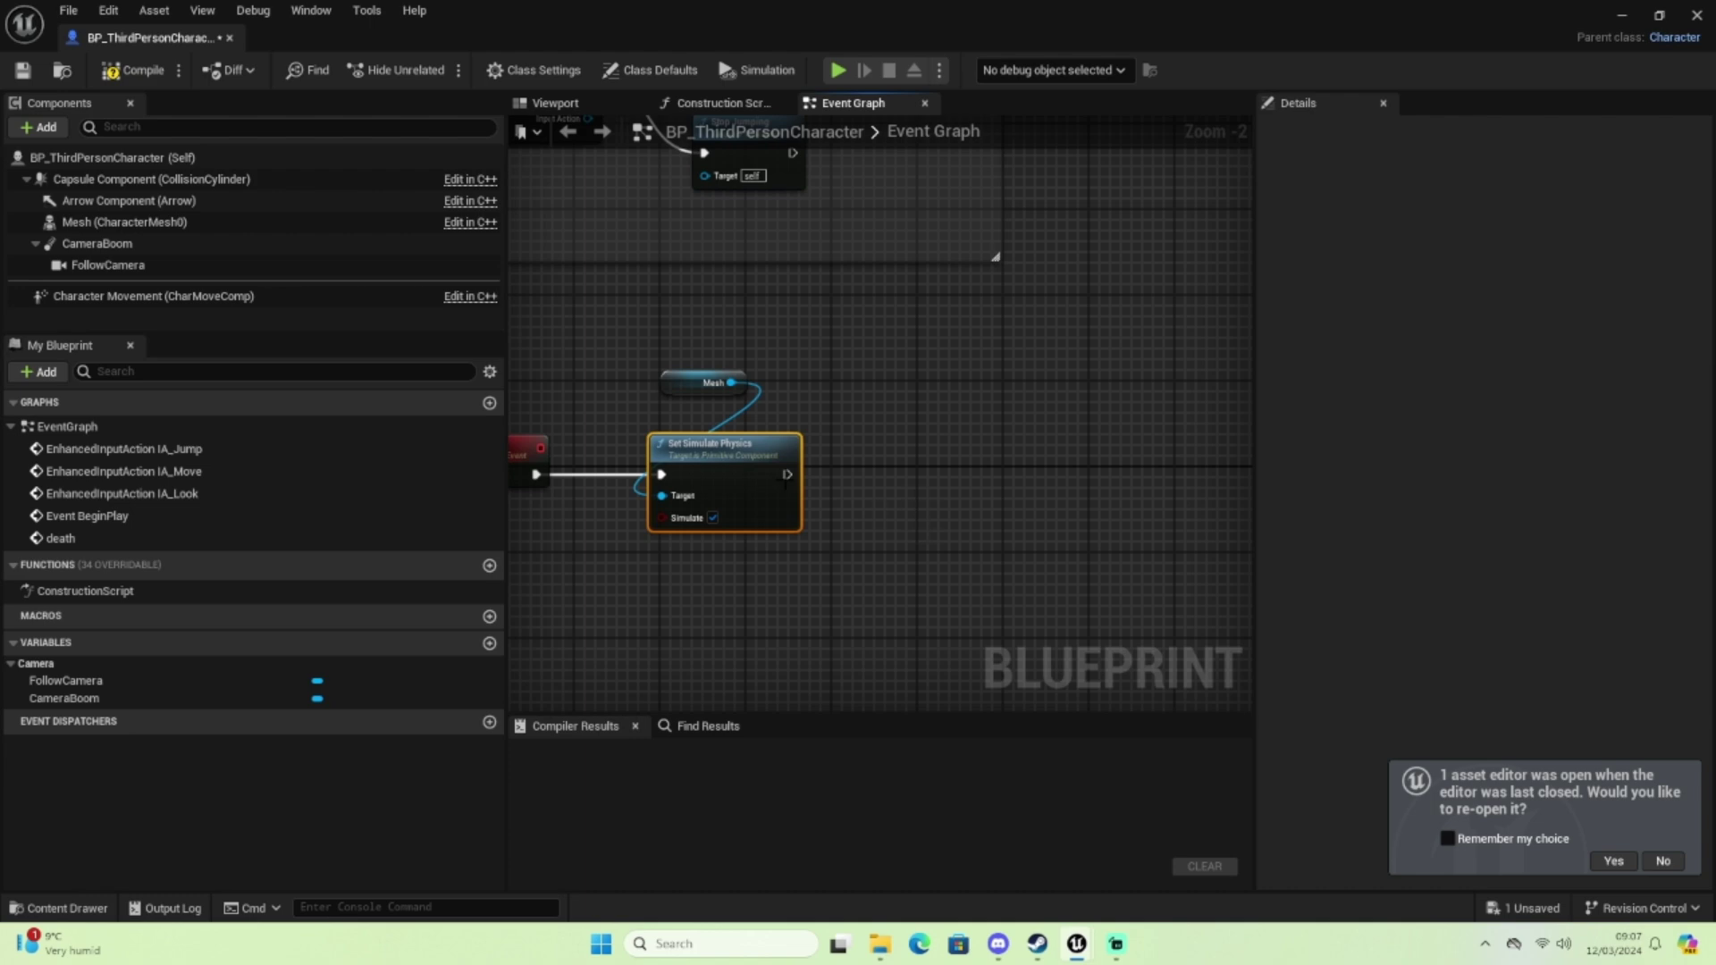
{"action": "left_click_drag", "start_coordinate": [785, 474], "coordinate": [961, 481]}
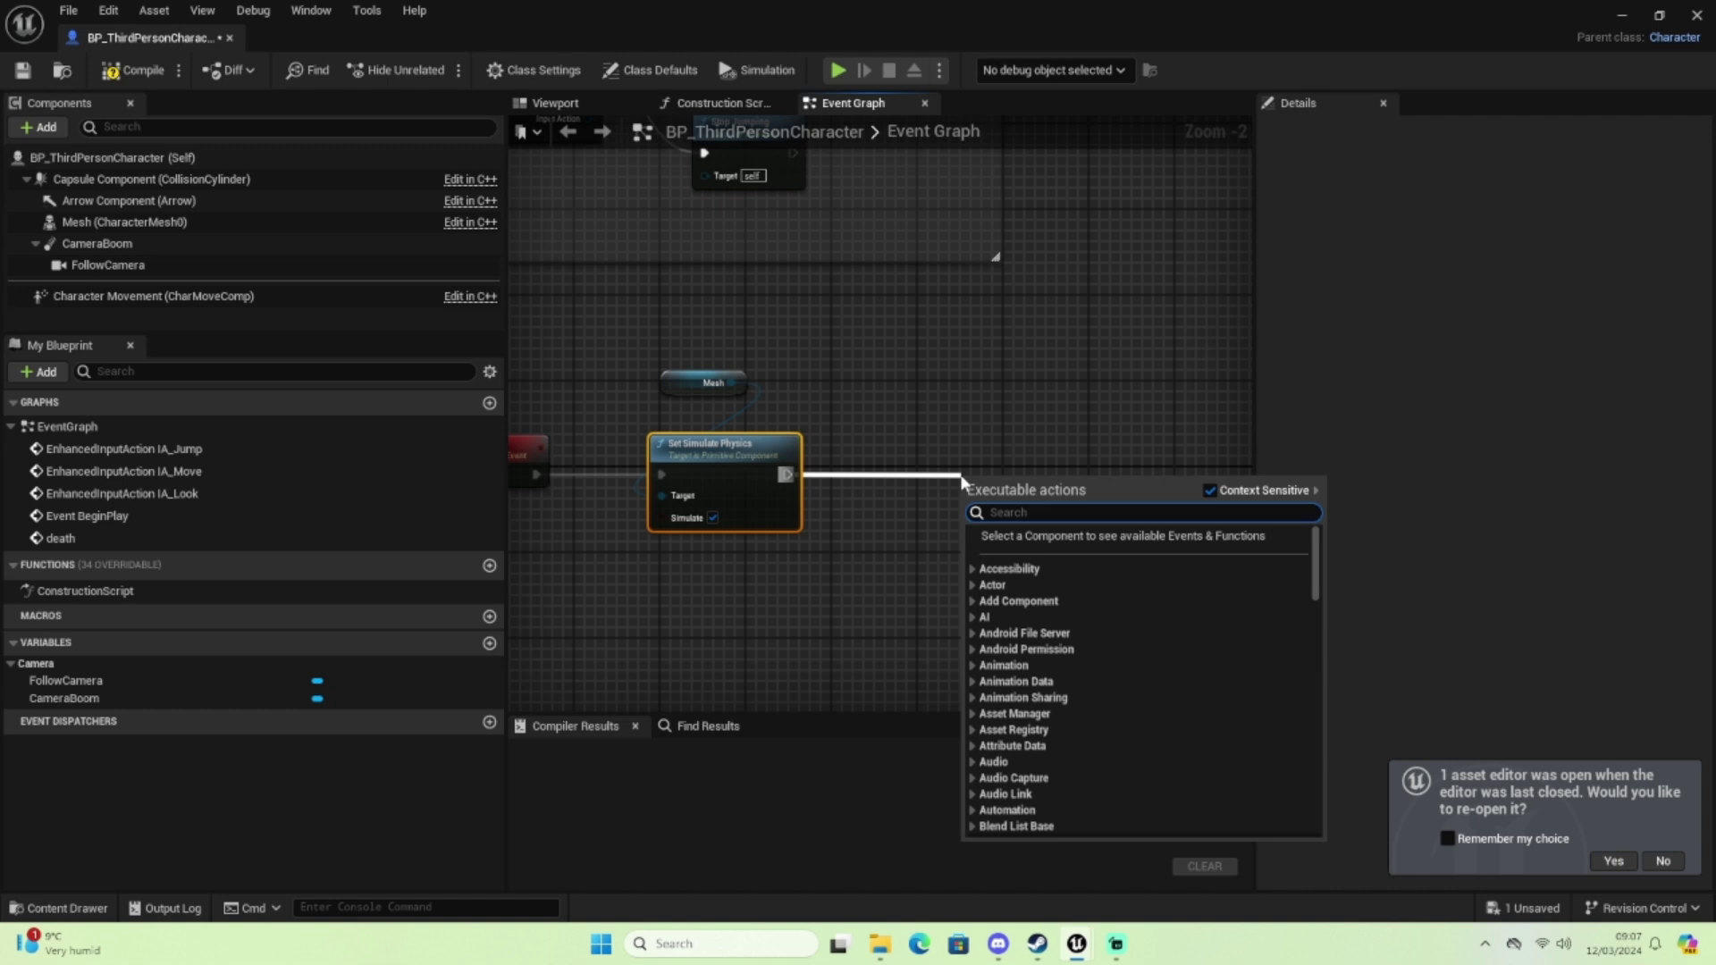
Add Set Collision Enabled after the physics node, set to Collision Enabled (Query and Physics)
{"action": "type", "text": "se"}
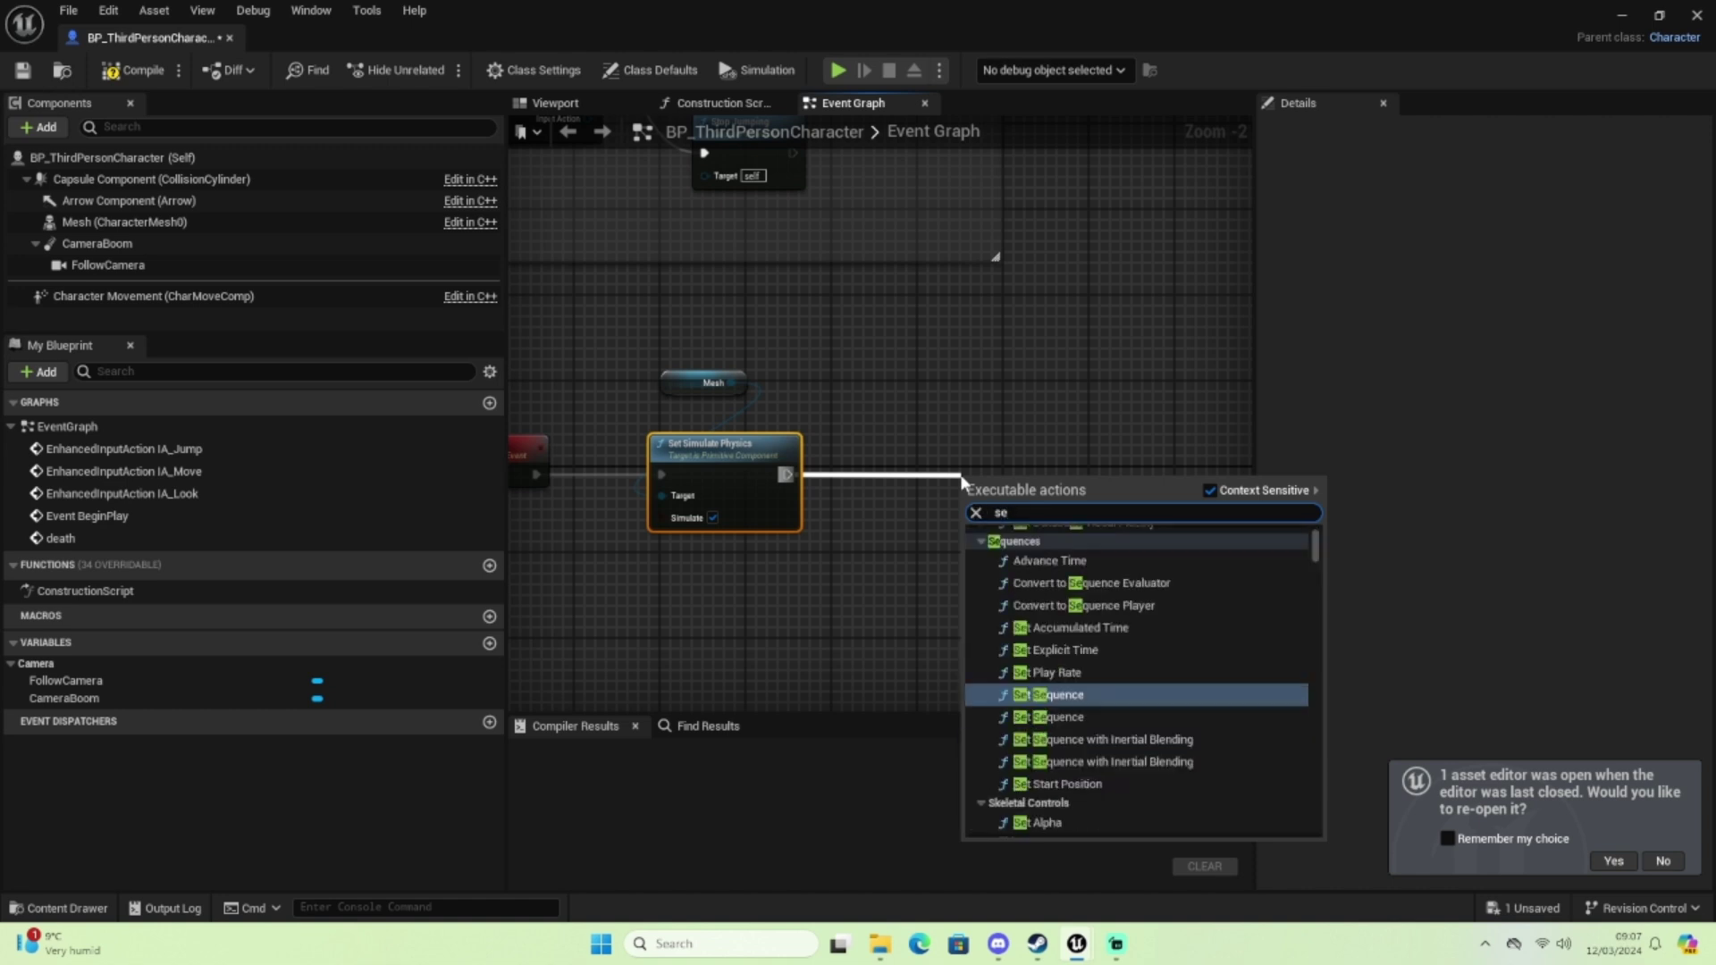
{"action": "type", "text": "t c"}
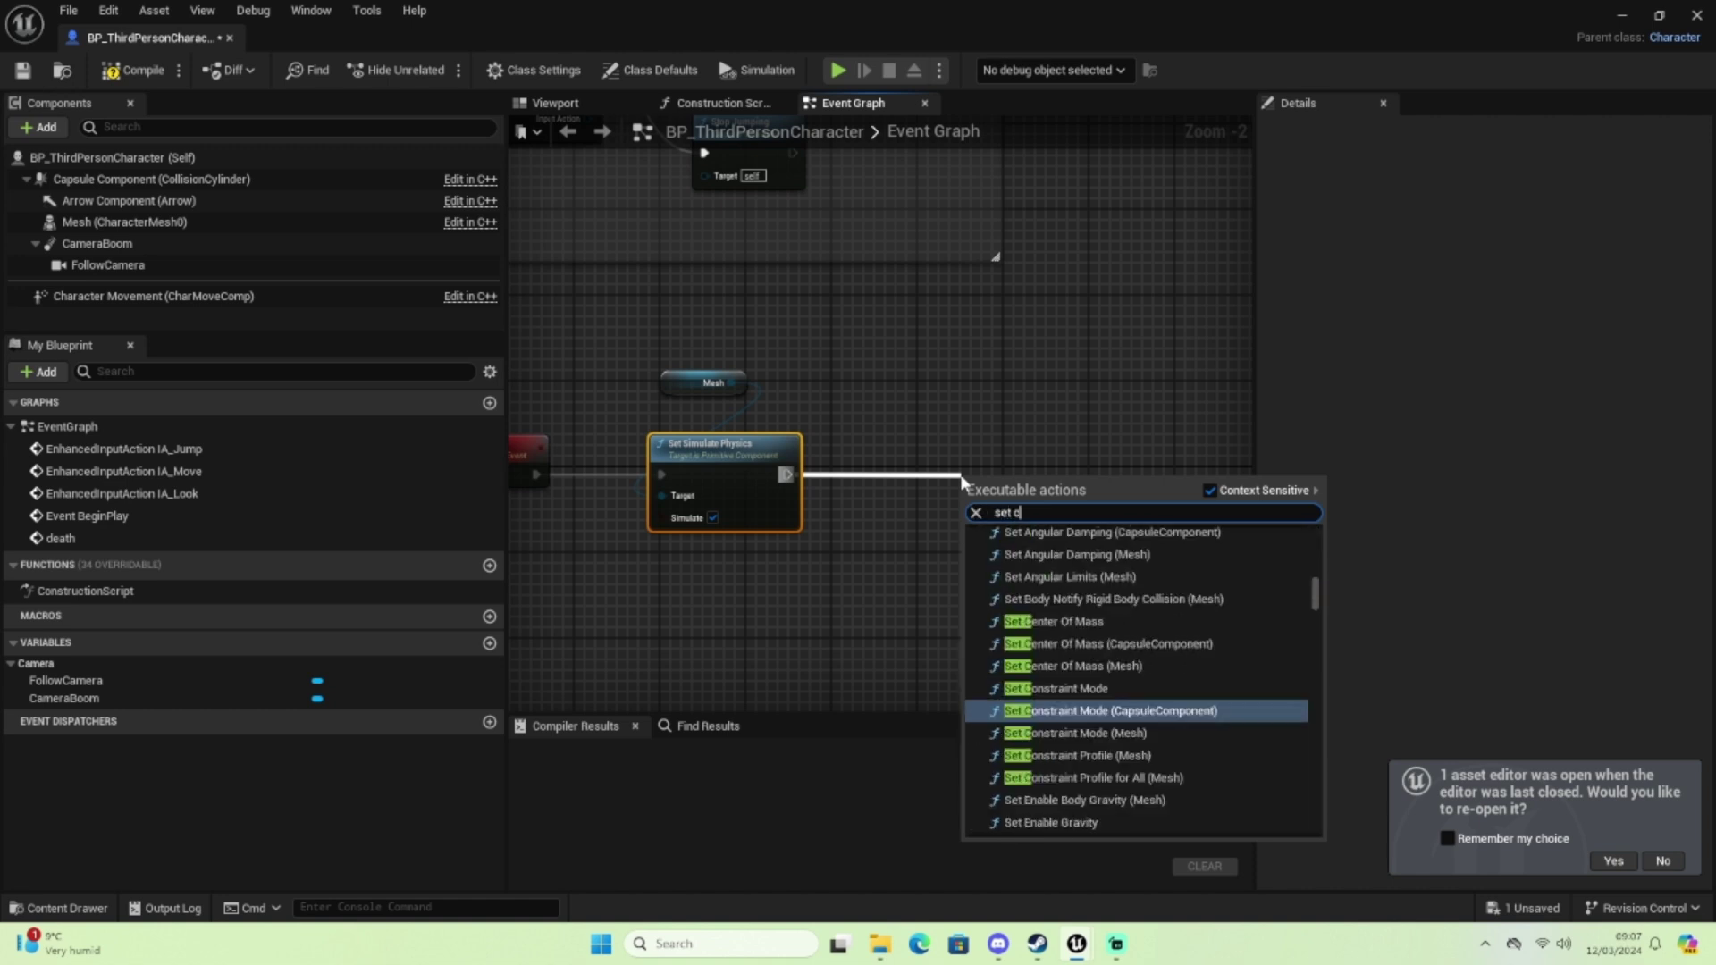
{"action": "type", "text": "olli"}
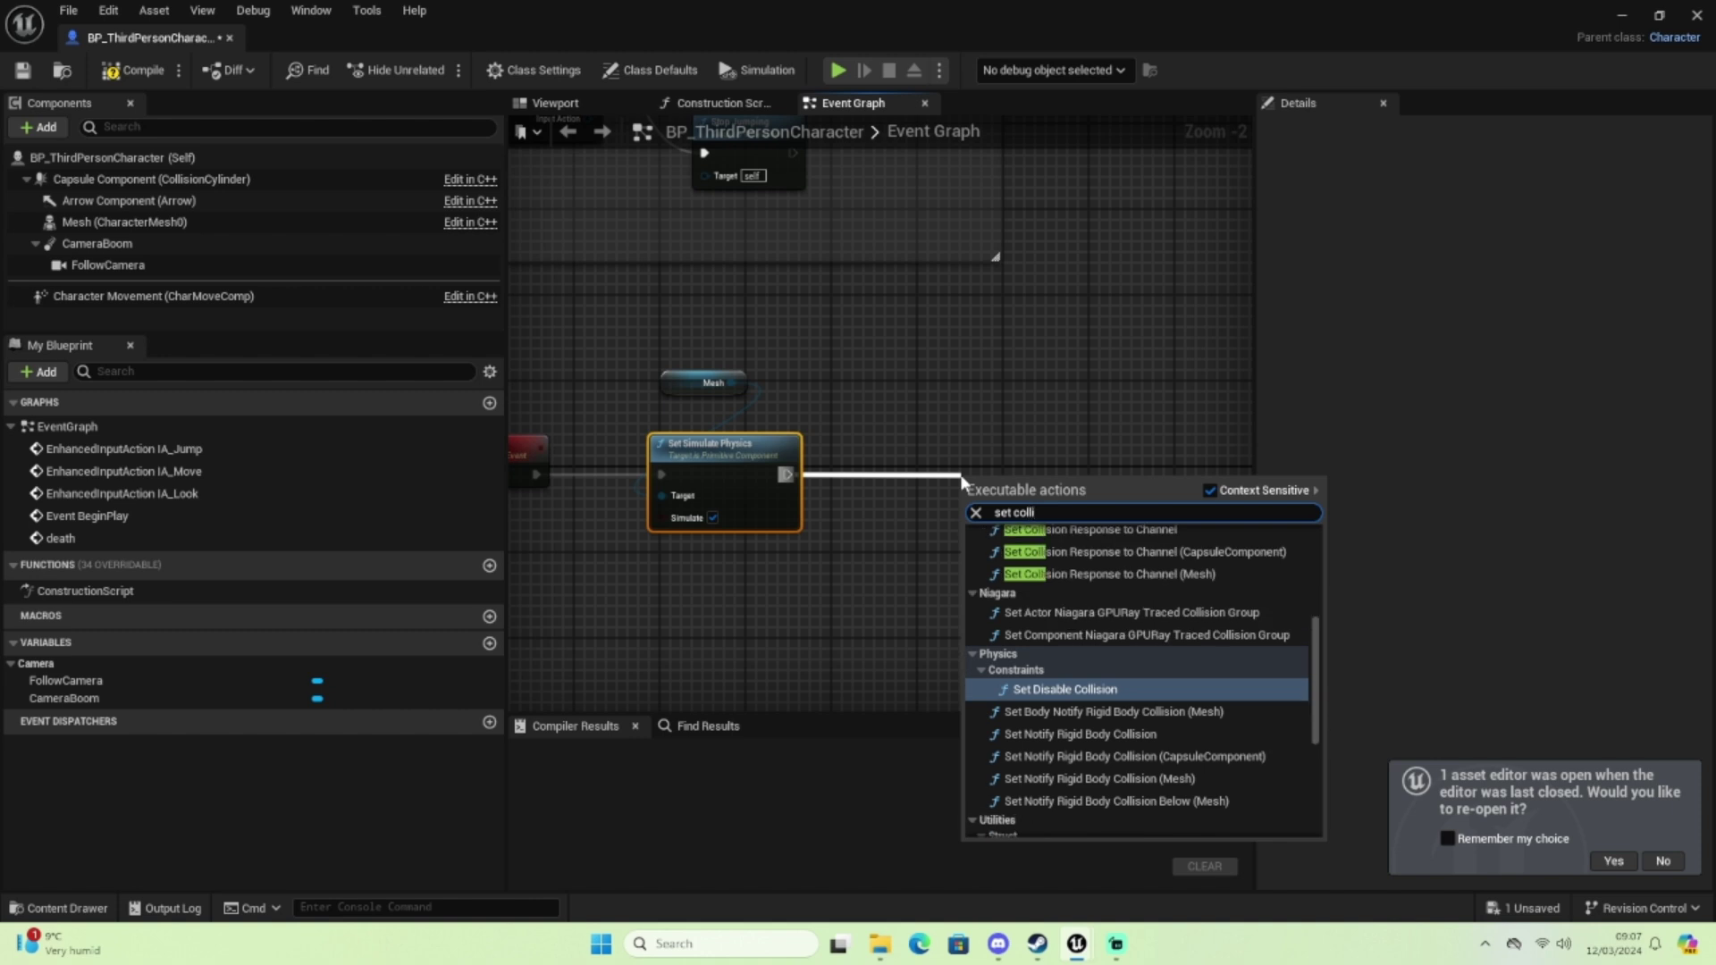
{"action": "type", "text": "s"}
{"action": "type", "text": "ion"}
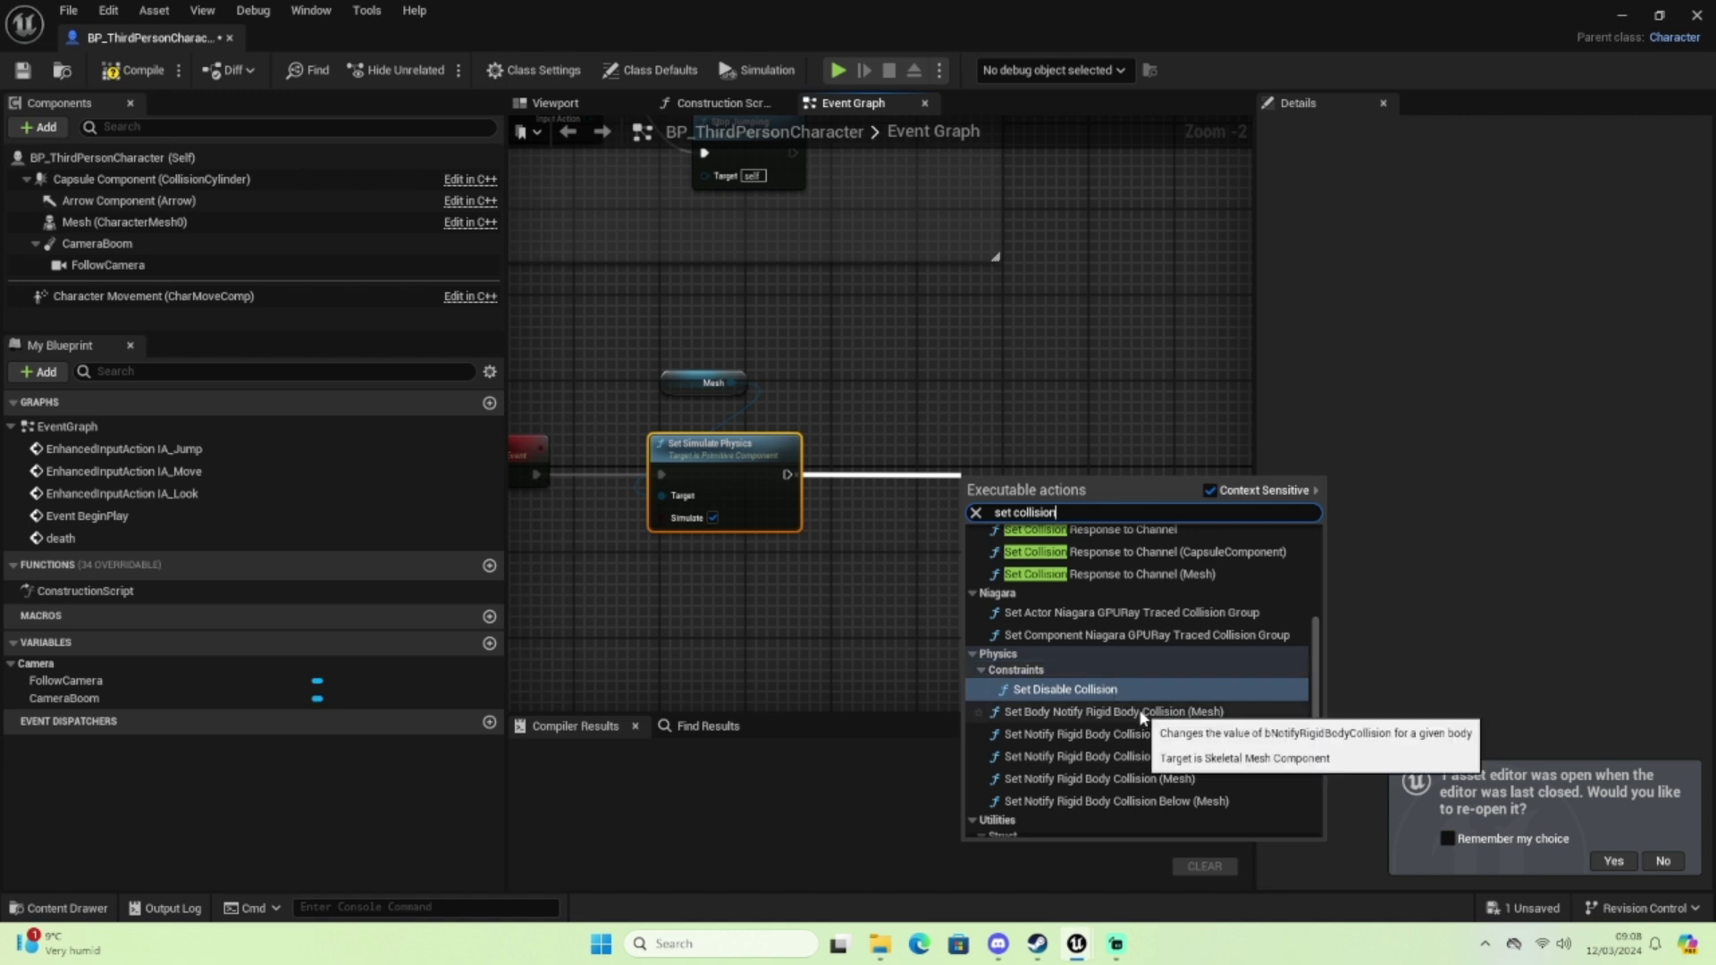
{"action": "type", "text": " e"}
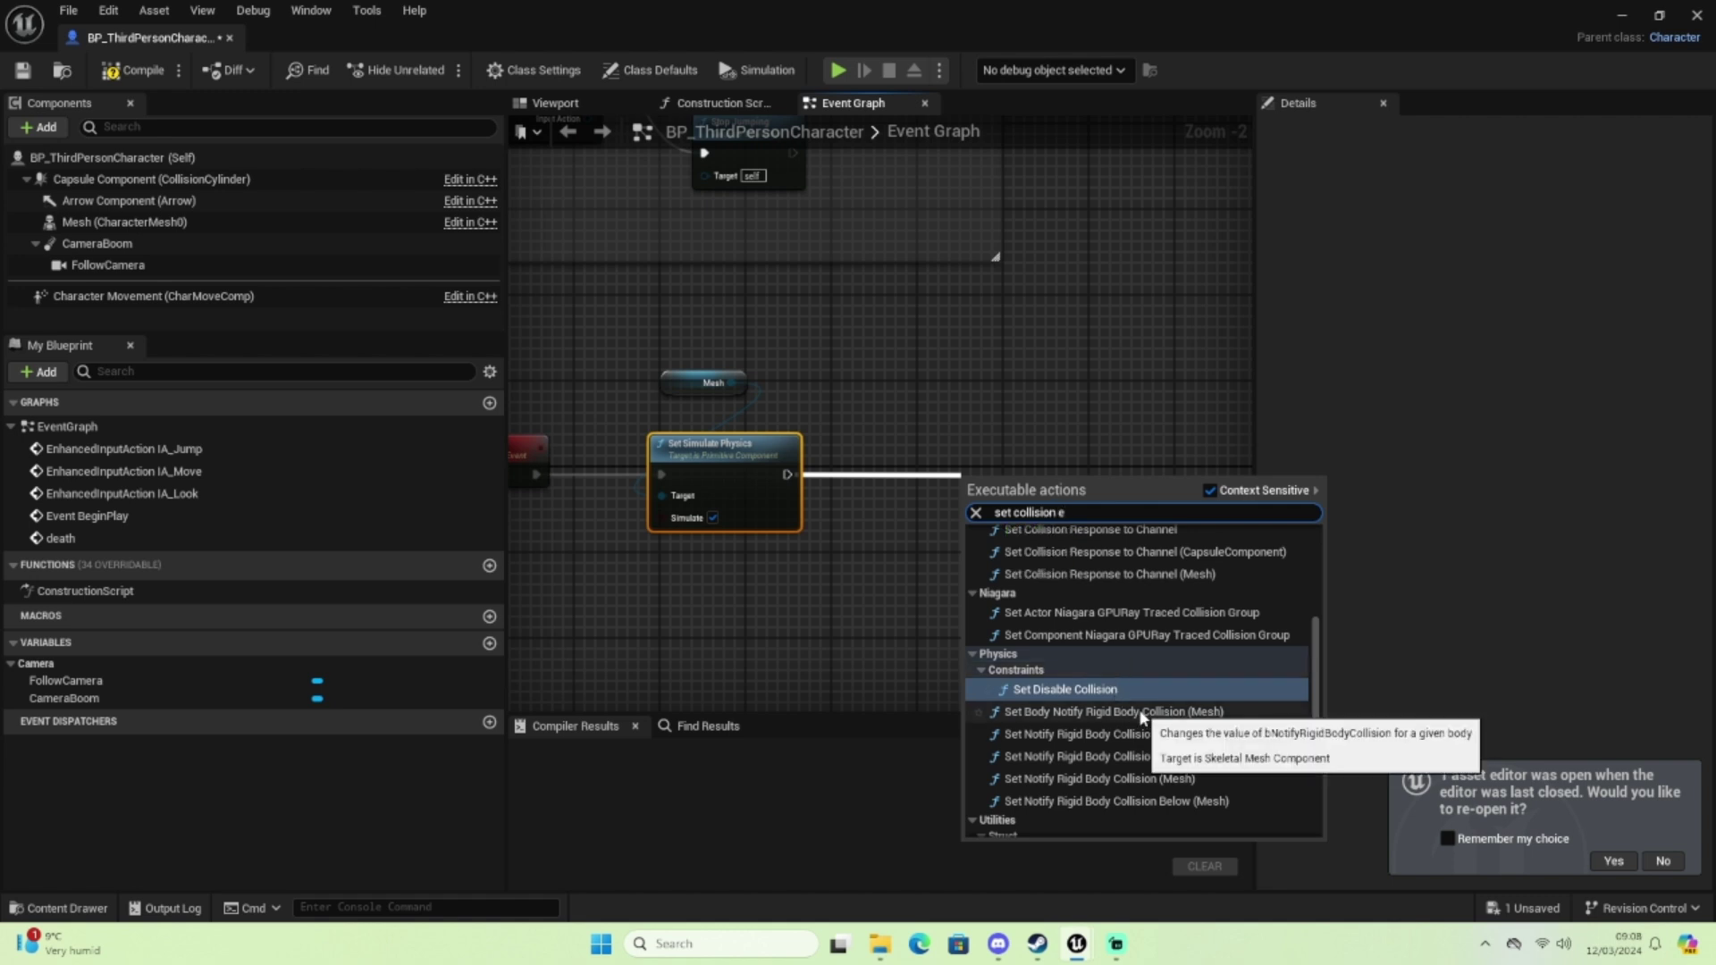
{"action": "type", "text": "nab"}
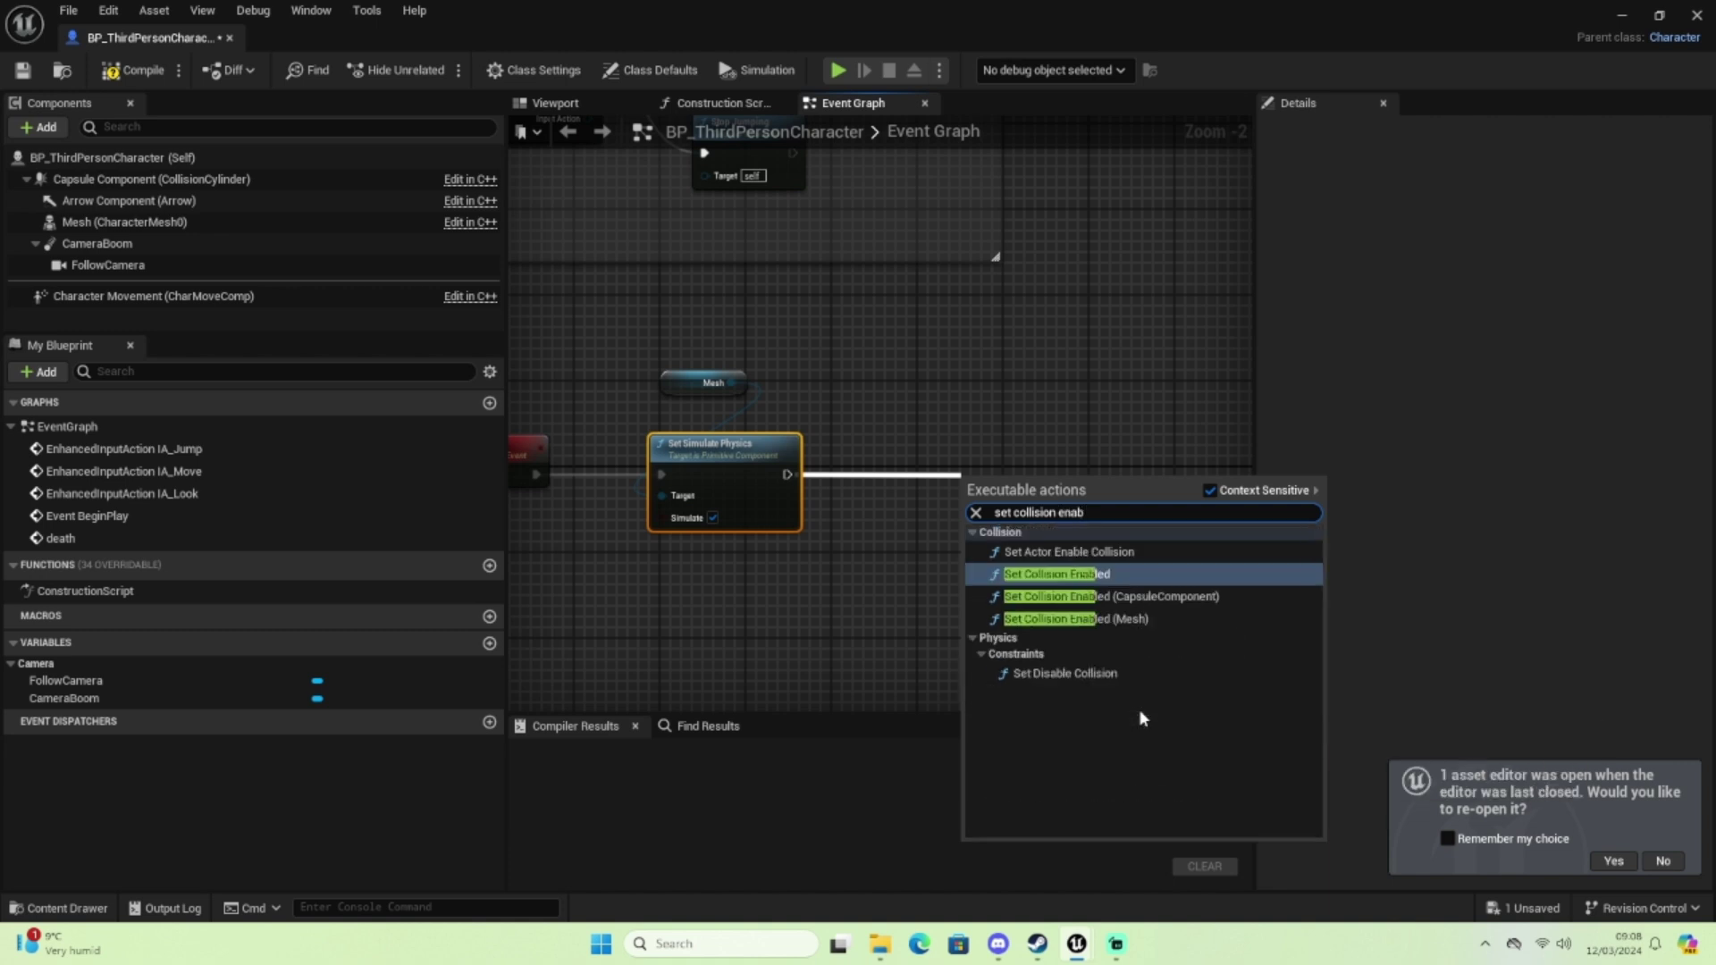
{"action": "left_click", "coordinate": [1166, 577]}
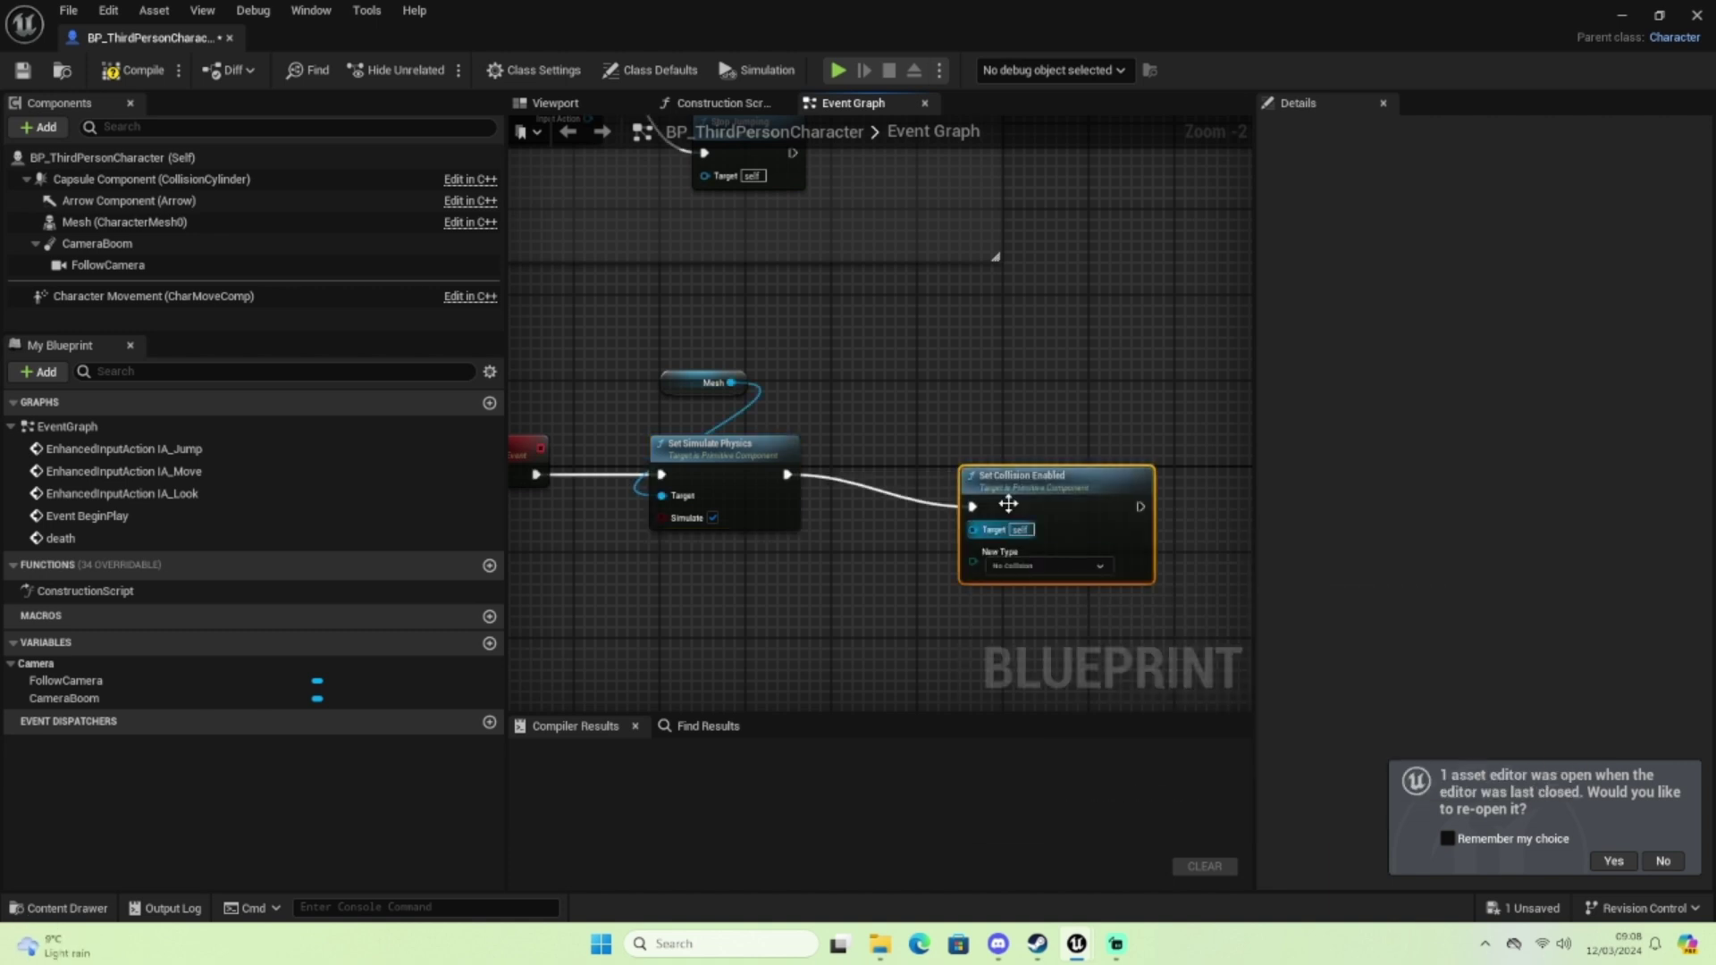
{"action": "left_click_drag", "start_coordinate": [1067, 474], "coordinate": [1013, 441]}
{"action": "left_click", "coordinate": [992, 534]}
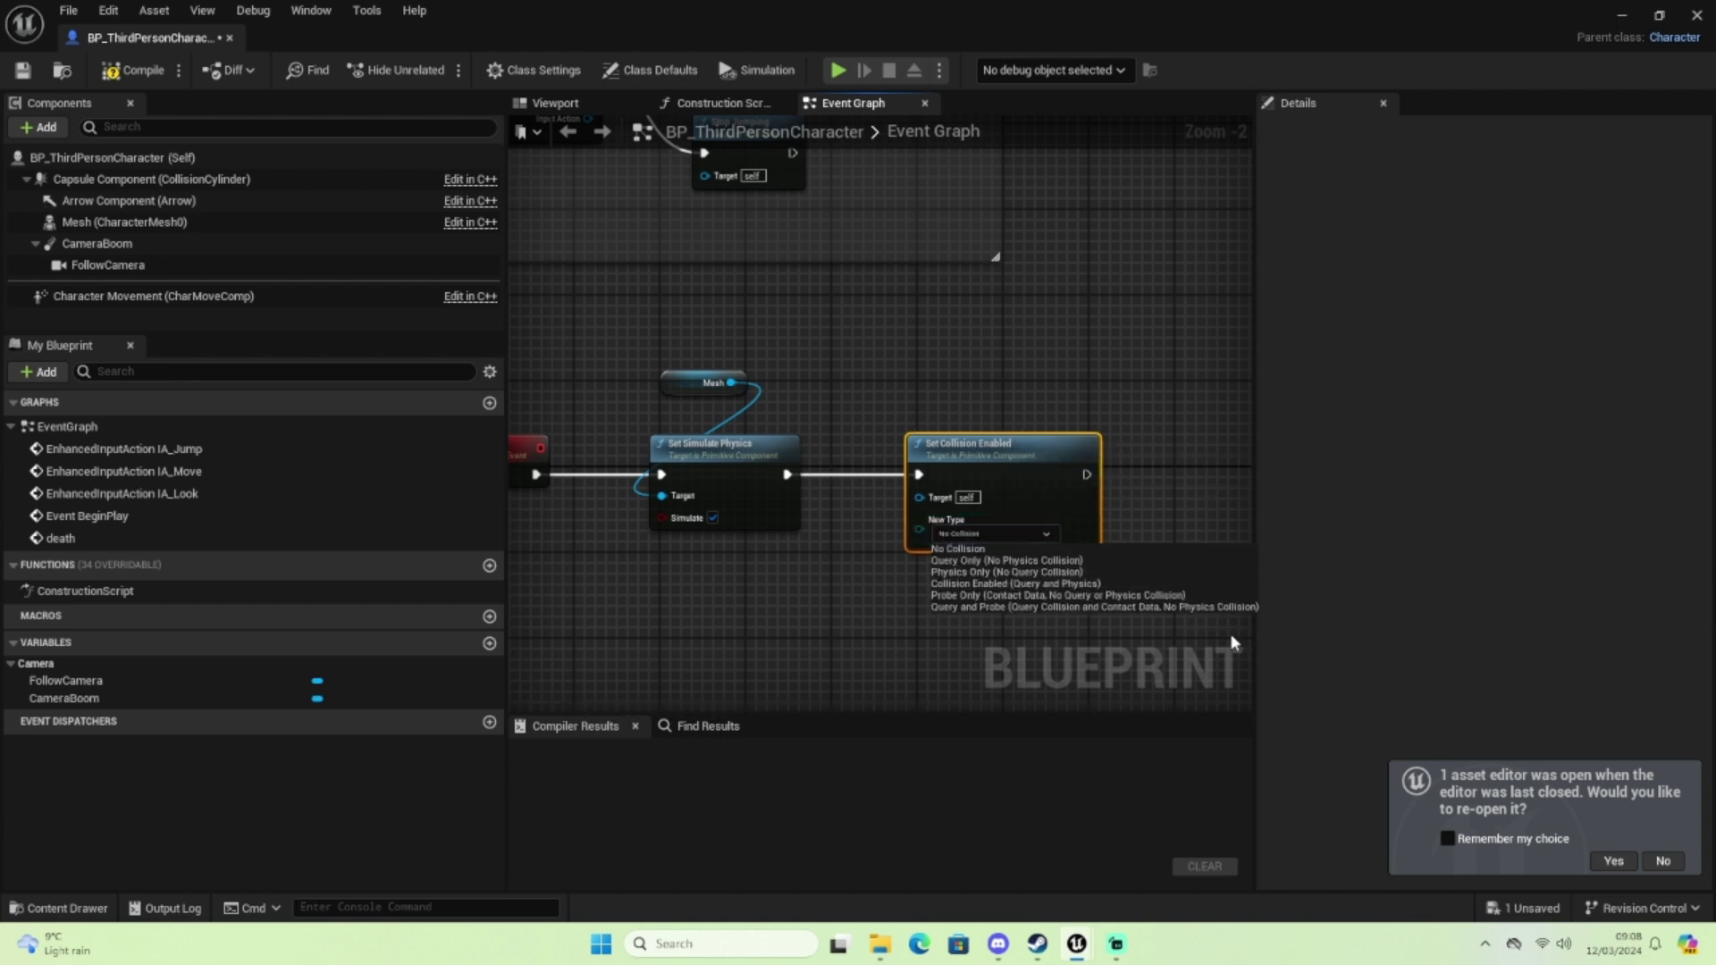
{"action": "left_click", "coordinate": [1117, 584]}
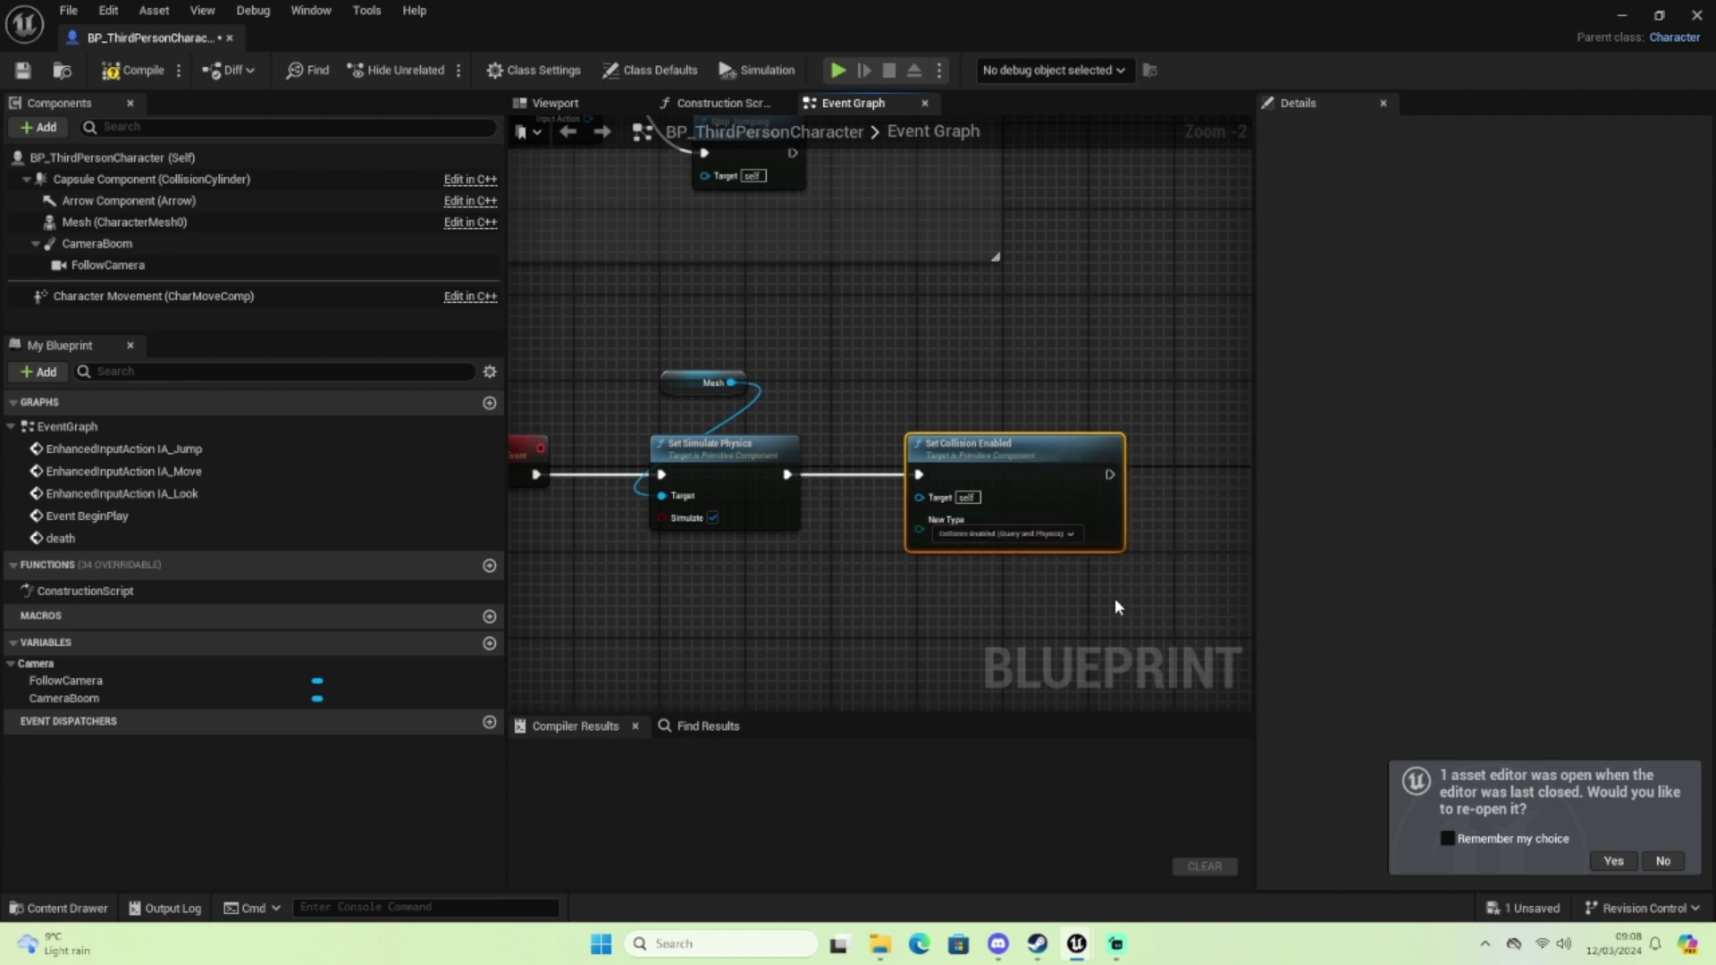
Connect the Mesh reference to the Set Collision Enabled Target pin
{"action": "right_click_drag", "start_coordinate": [677, 407], "coordinate": [755, 387]}
{"action": "left_click_drag", "start_coordinate": [756, 362], "coordinate": [807, 597]}
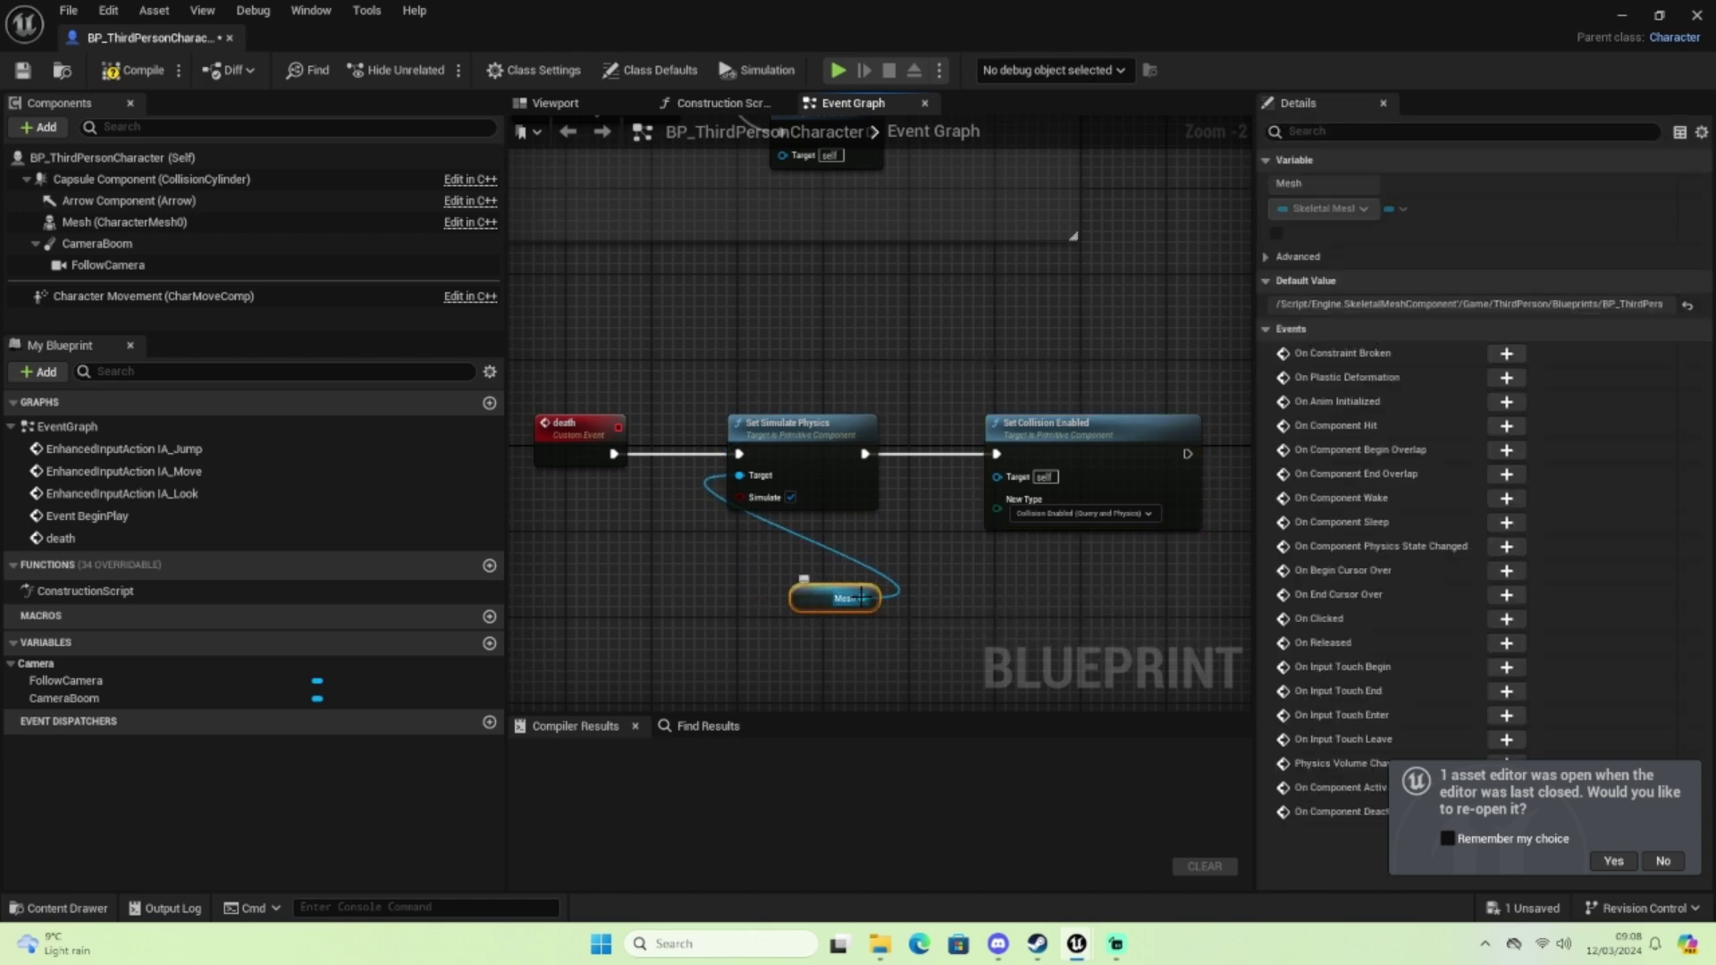
{"action": "left_click_drag", "start_coordinate": [862, 597], "coordinate": [1026, 483]}
{"action": "left_click", "coordinate": [921, 486]}
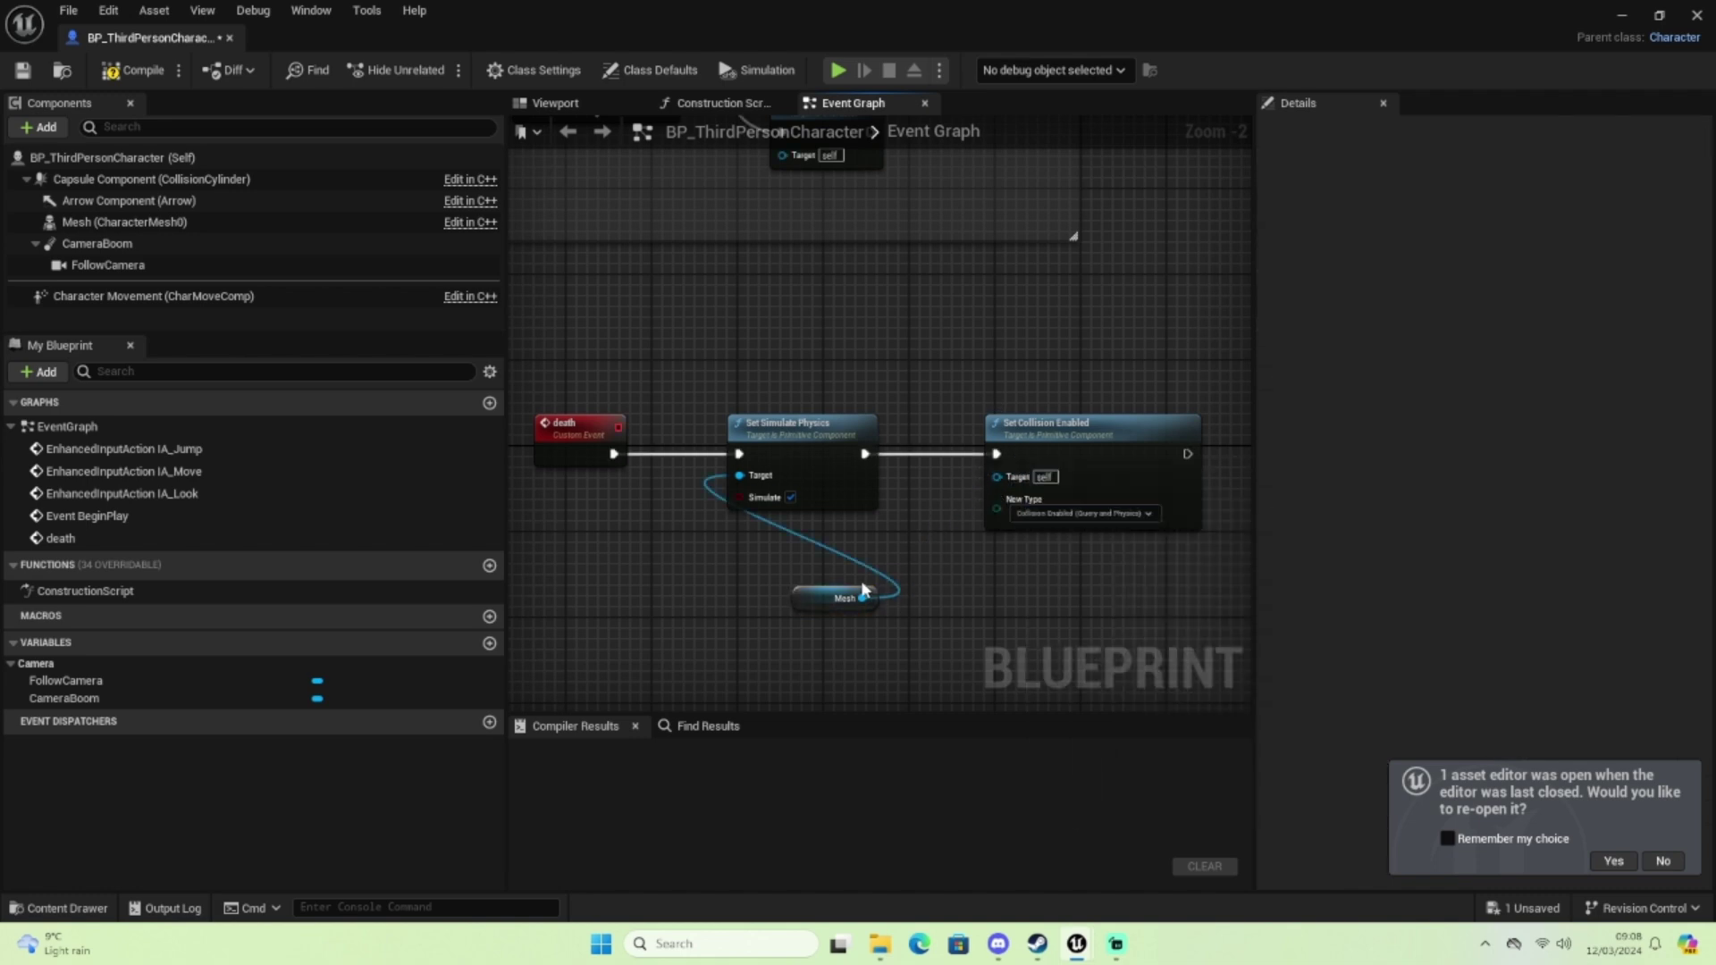
{"action": "left_click_drag", "start_coordinate": [863, 597], "coordinate": [997, 475]}
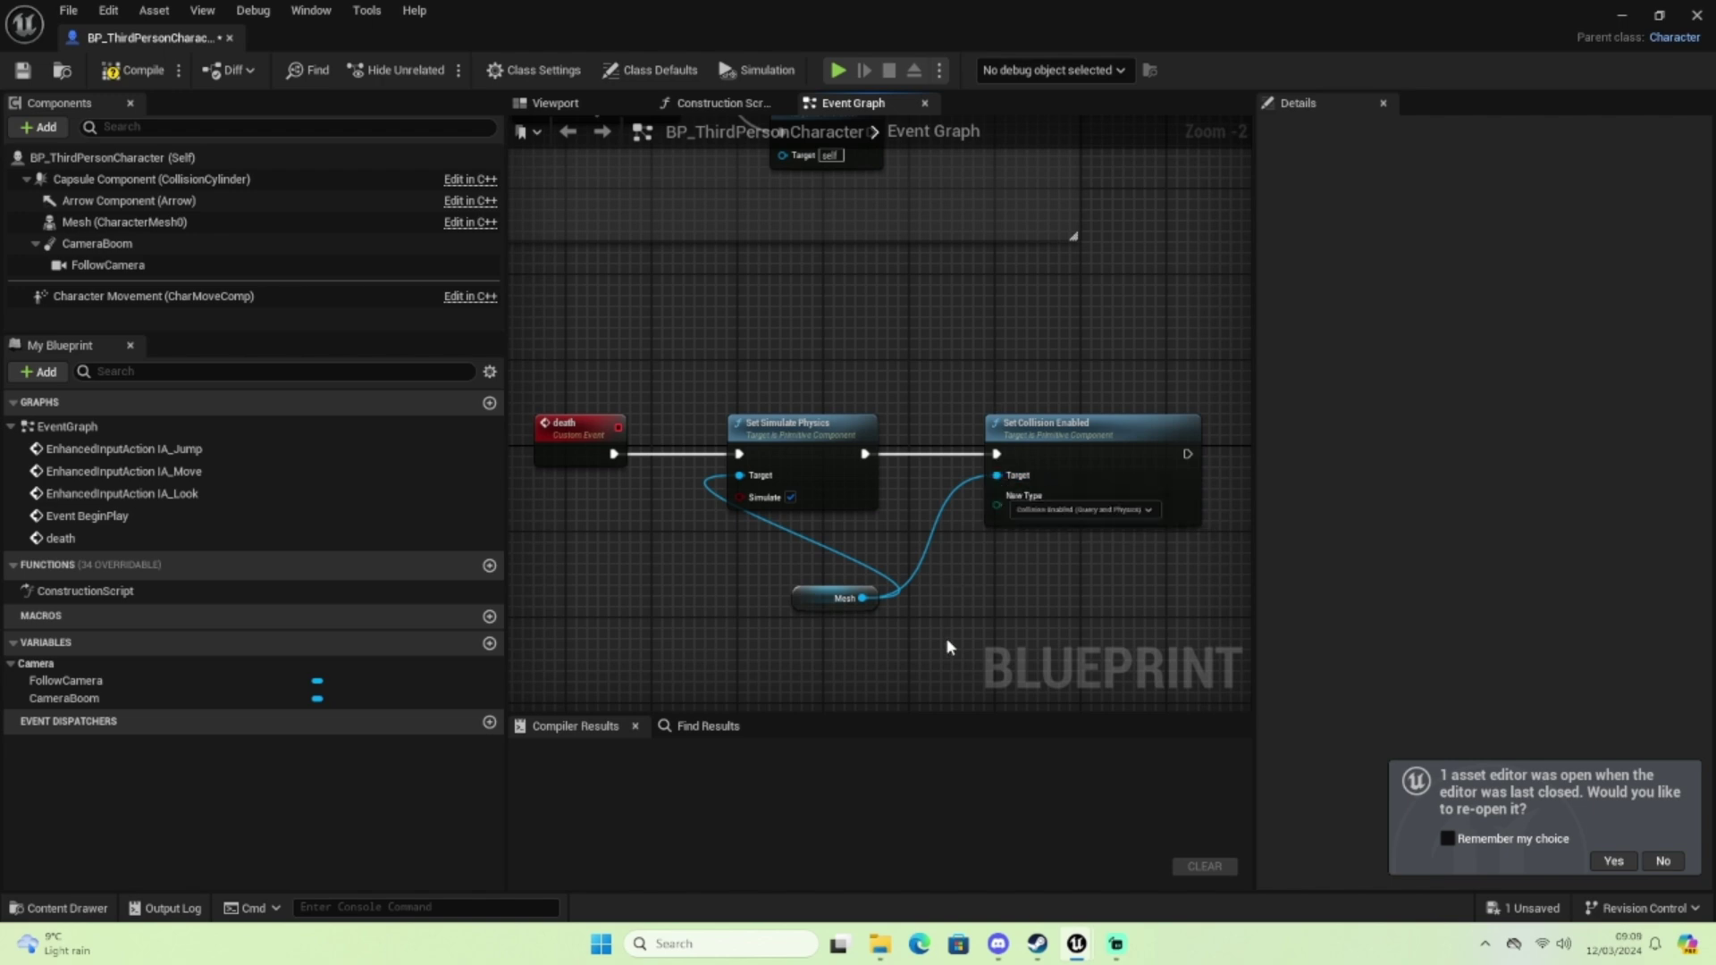
Compile and save BP_ThirdPersonCharacter, then minimize its editor
{"action": "left_click", "coordinate": [132, 71]}
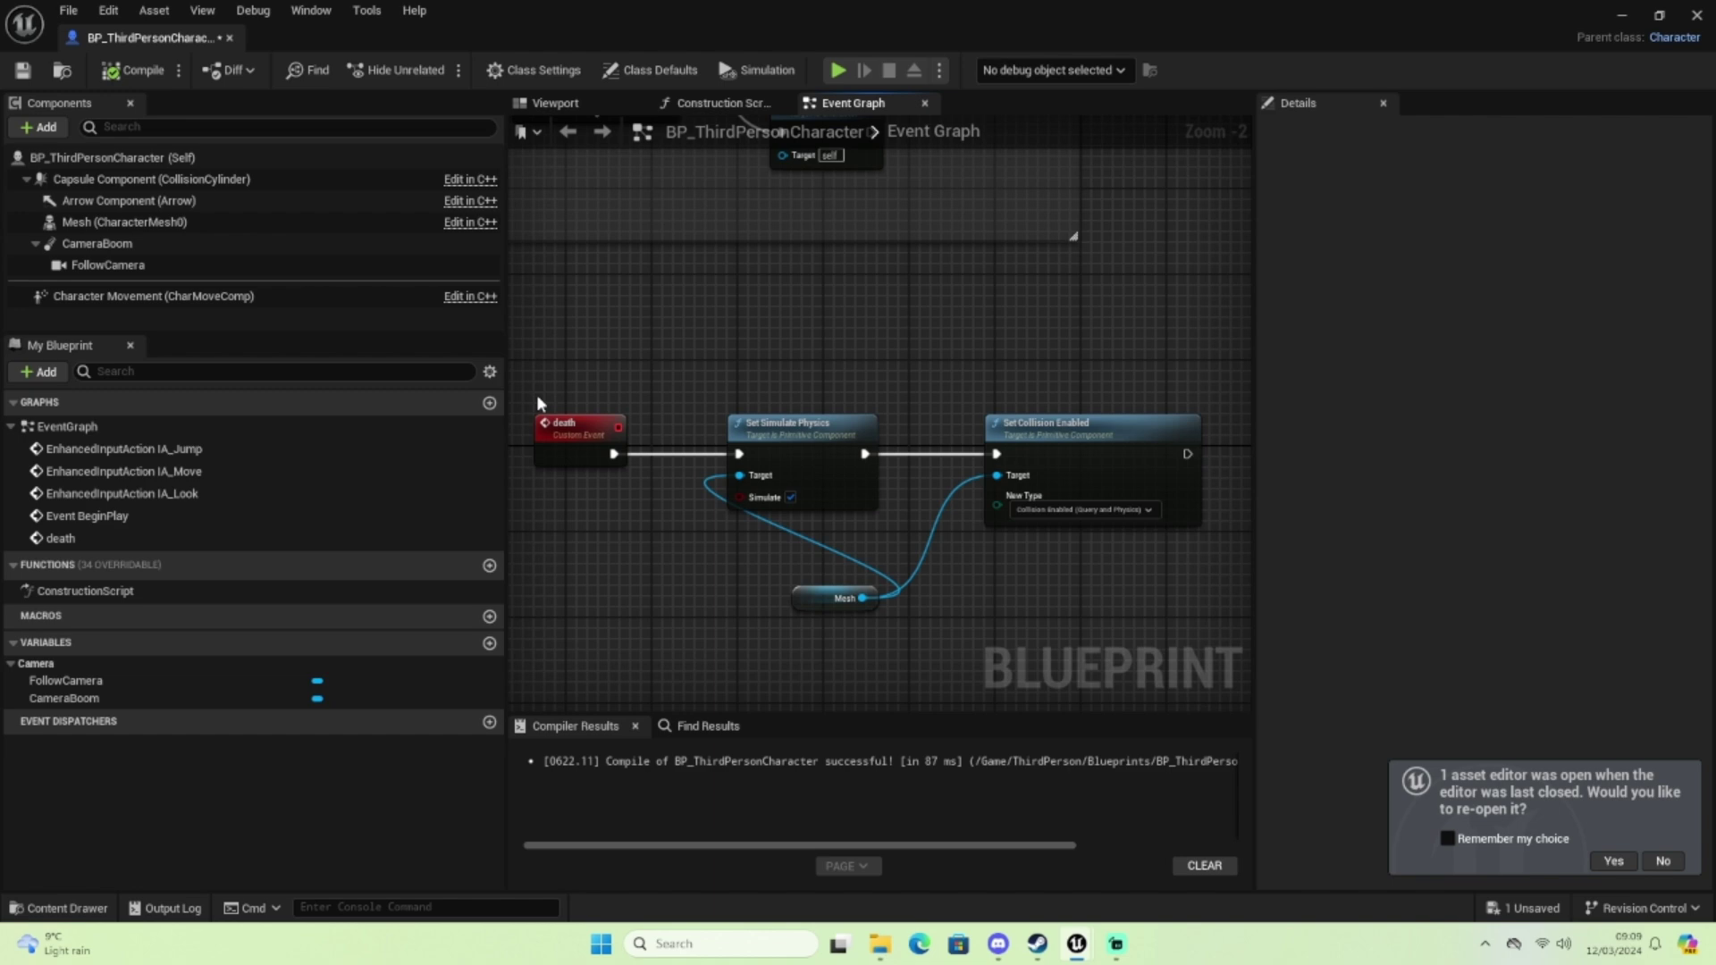
{"action": "right_click_drag", "start_coordinate": [536, 396], "coordinate": [566, 378]}
{"action": "key", "text": "ctrl+s"}
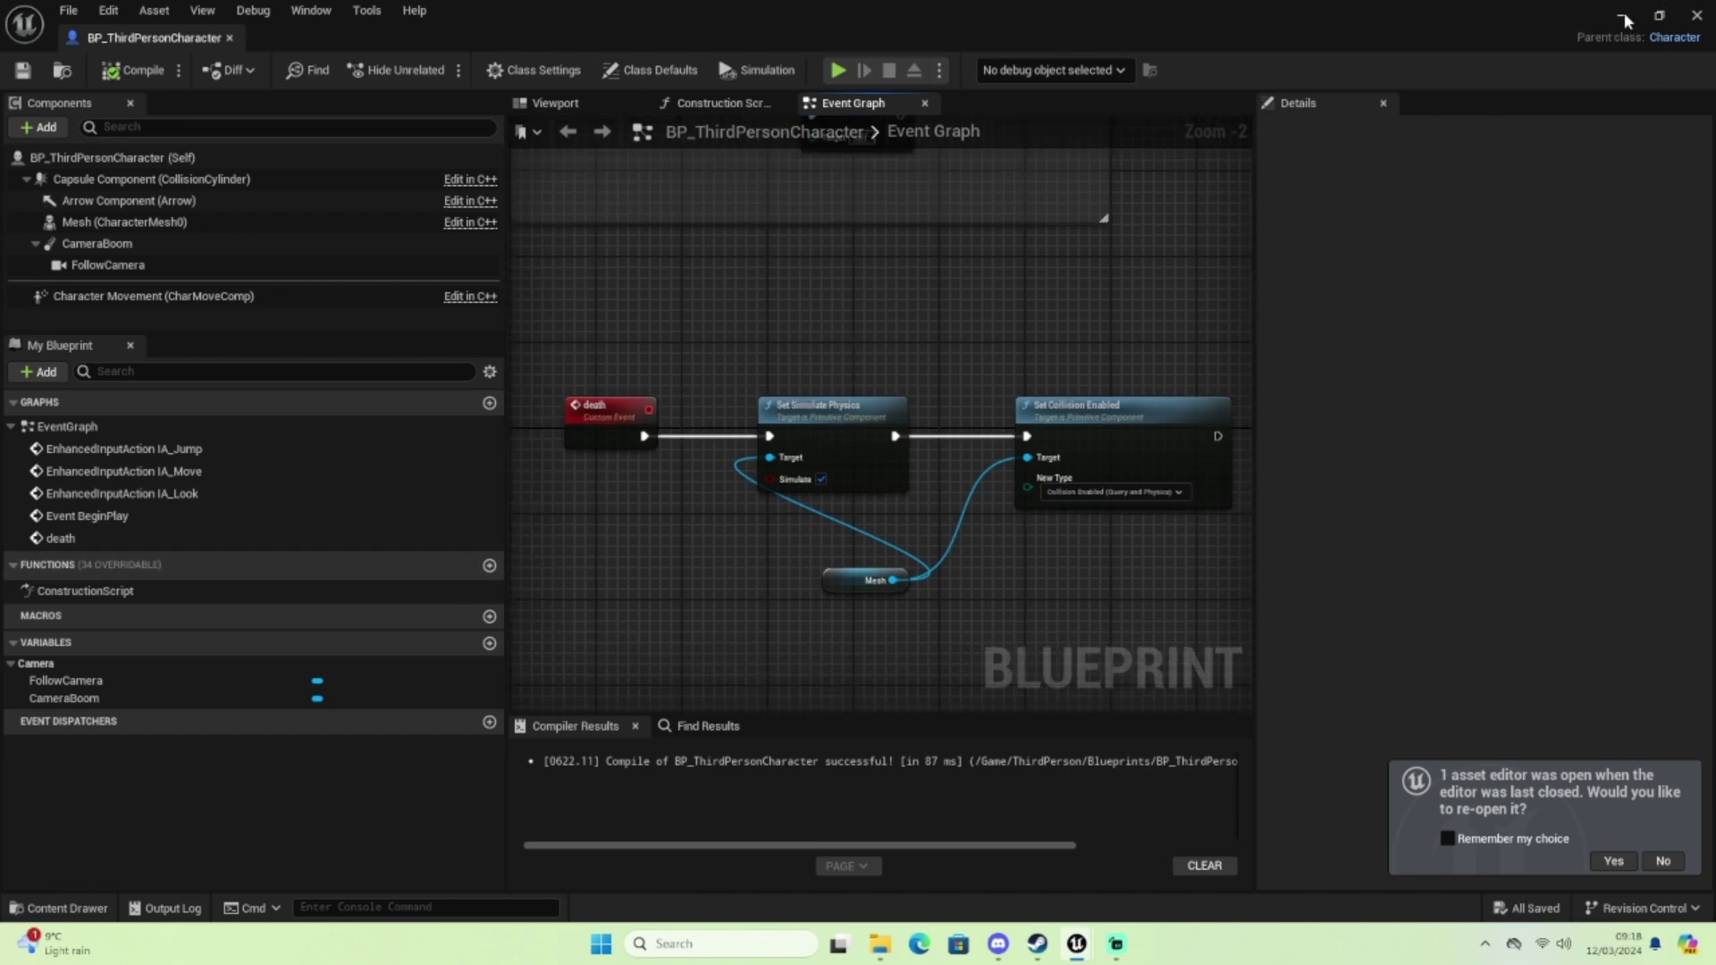
{"action": "left_click", "coordinate": [1621, 17]}
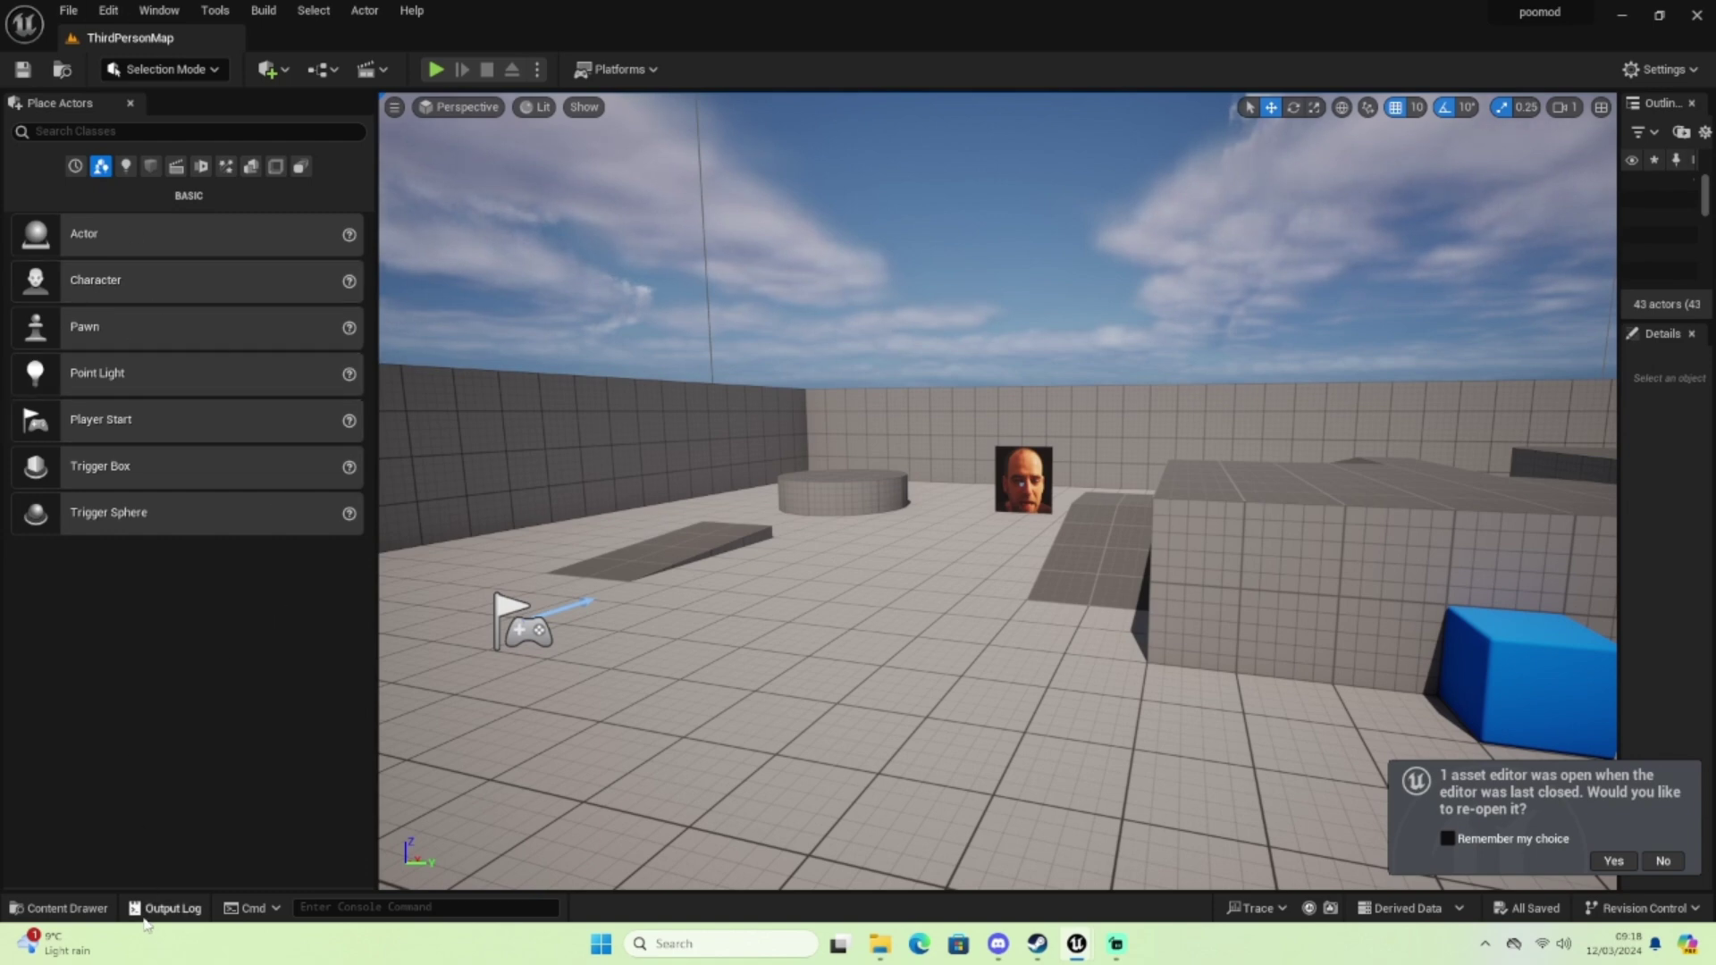
Create a new Actor Blueprint Class named death in the Content/AI folder
{"action": "left_click", "coordinate": [58, 908]}
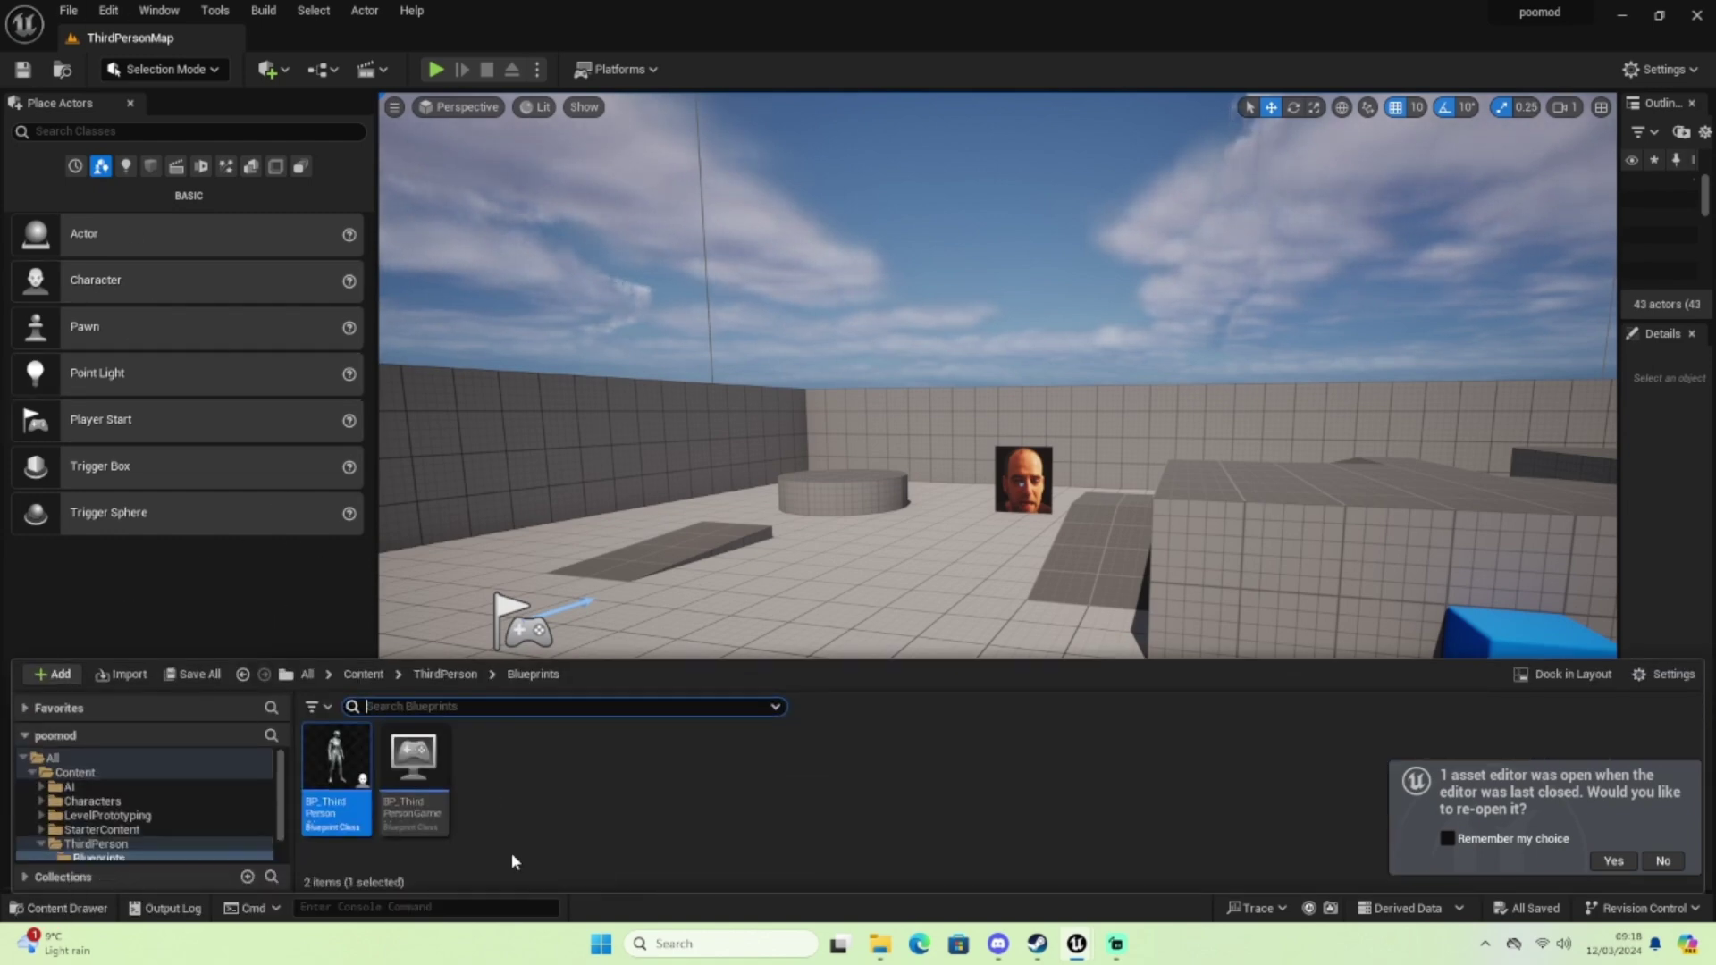
{"action": "left_click", "coordinate": [363, 674]}
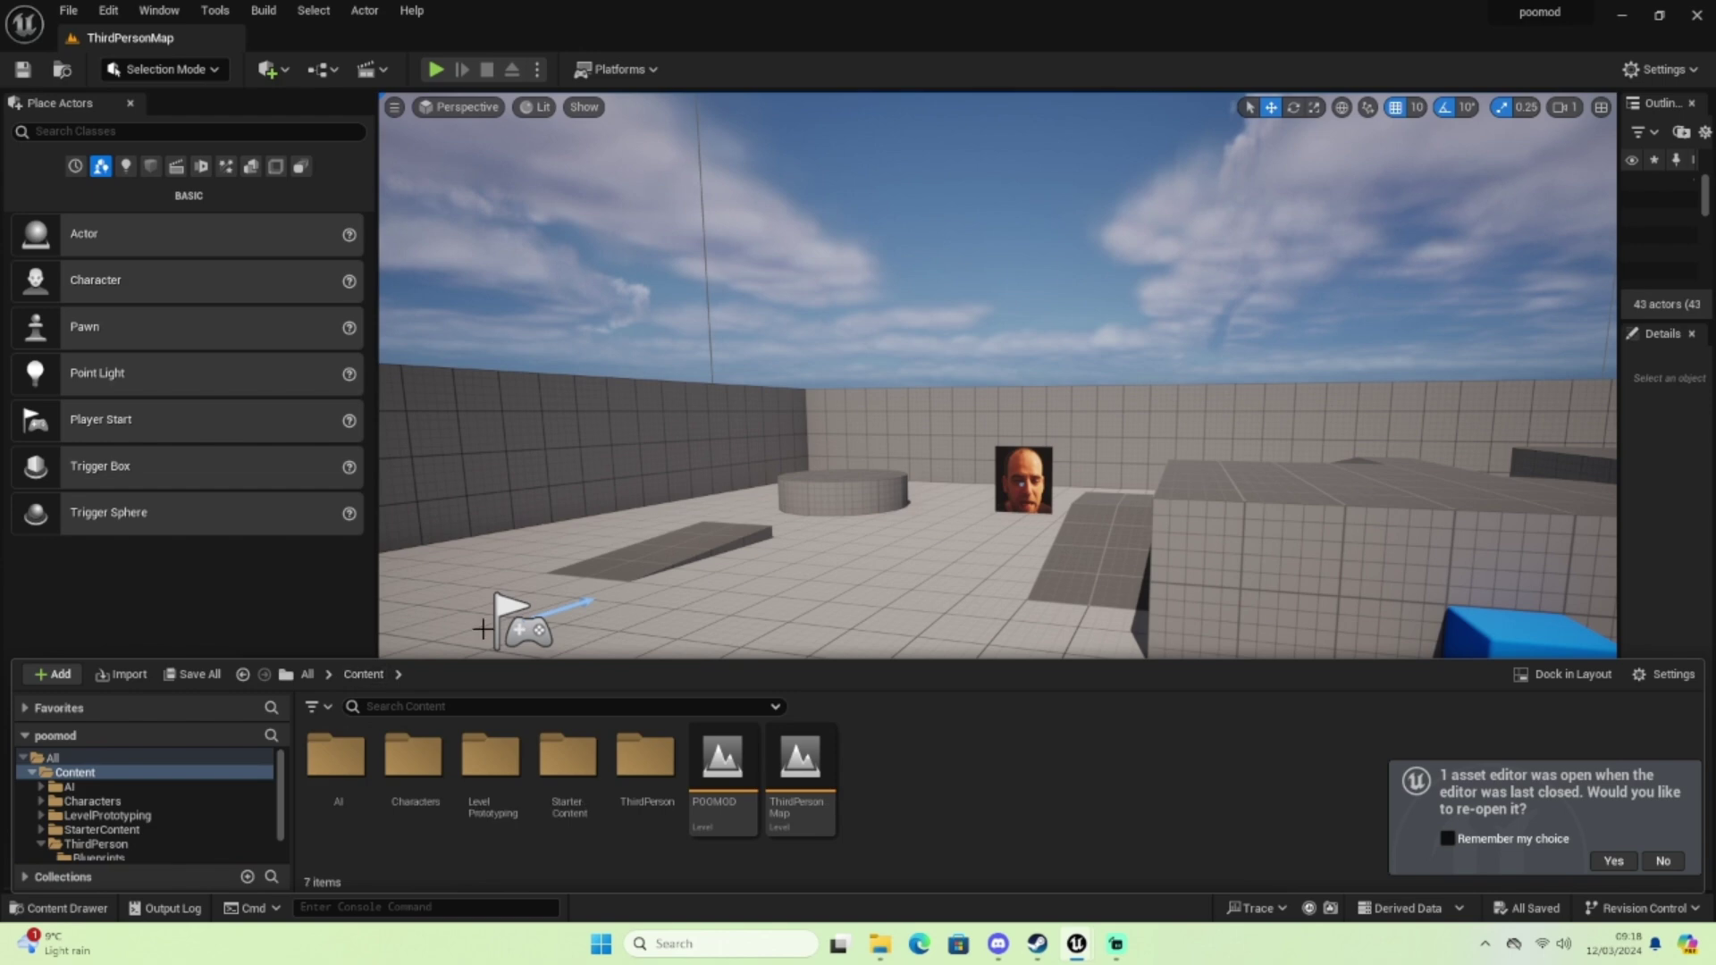
{"action": "double_click", "coordinate": [327, 774]}
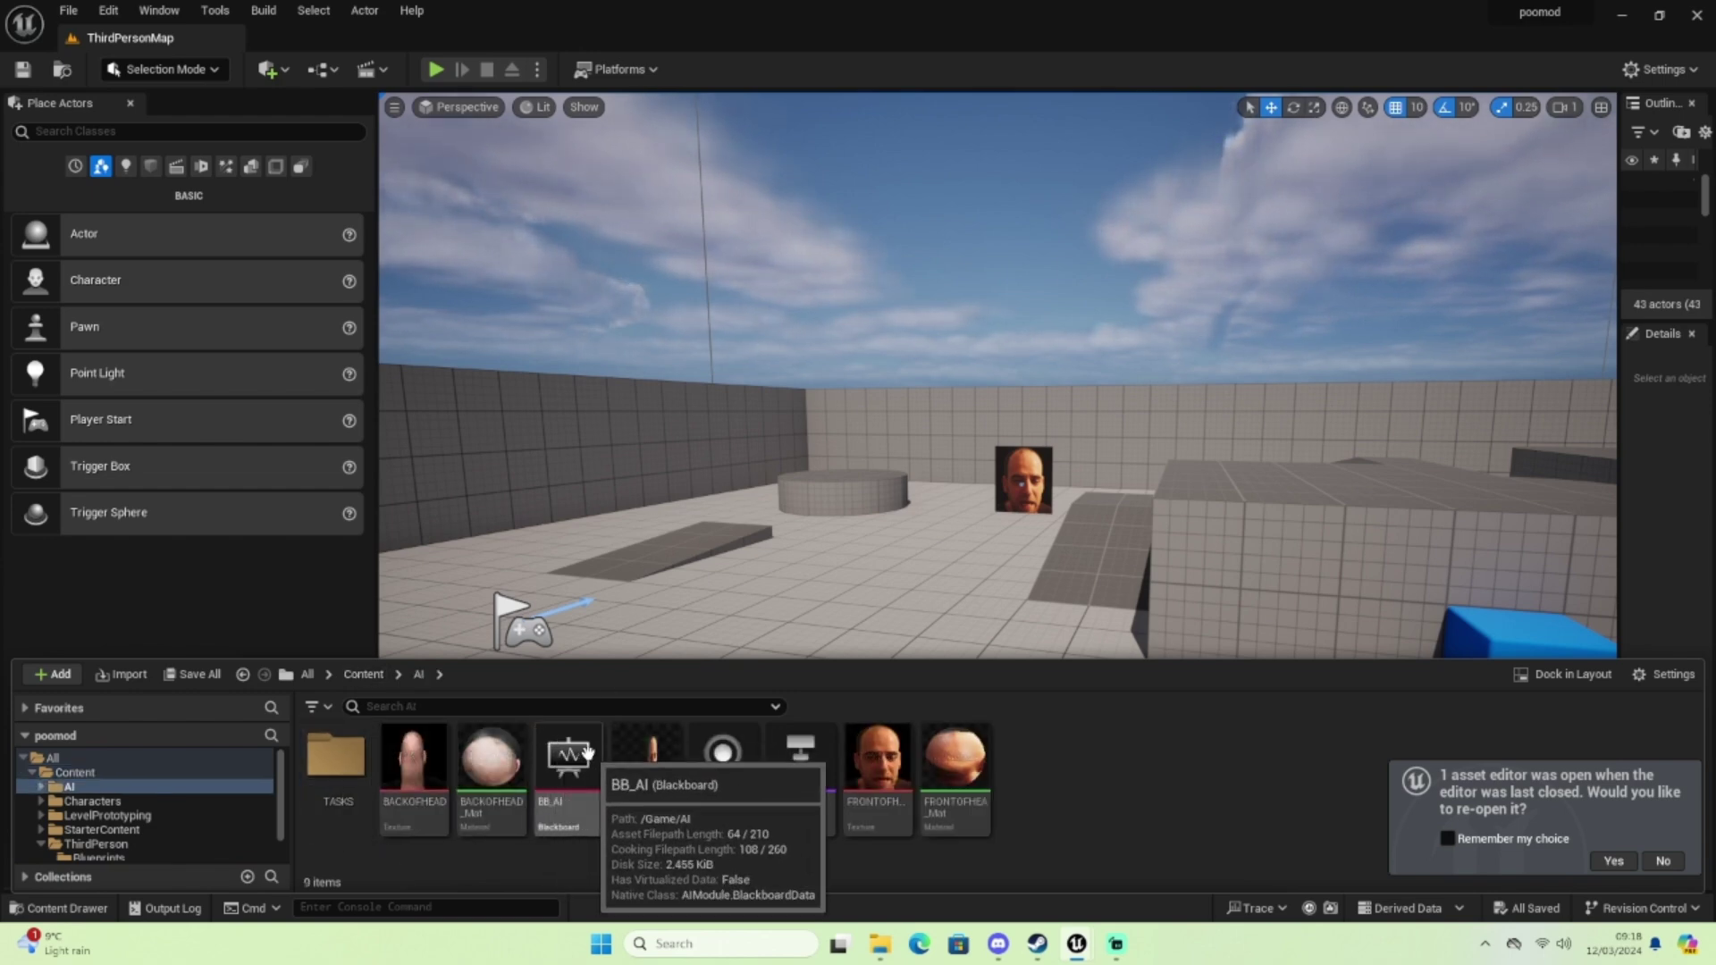
{"action": "right_click", "coordinate": [1032, 777]}
{"action": "mouse_move", "coordinate": [1134, 683]}
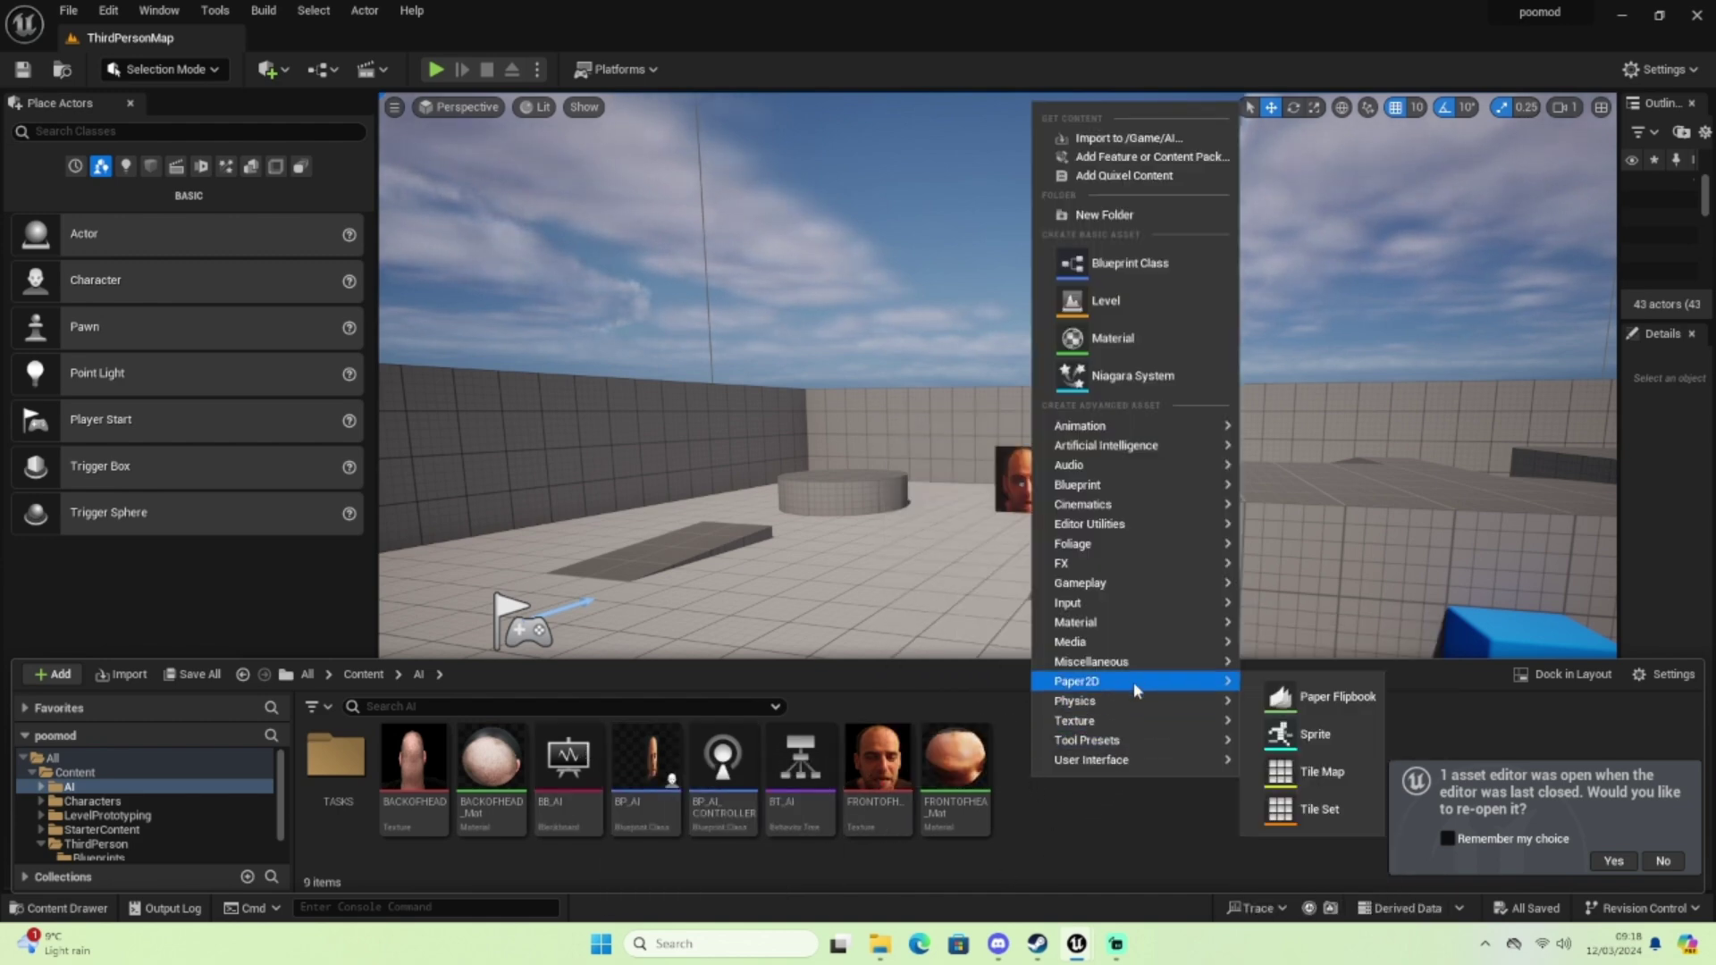
{"action": "left_click", "coordinate": [1155, 264]}
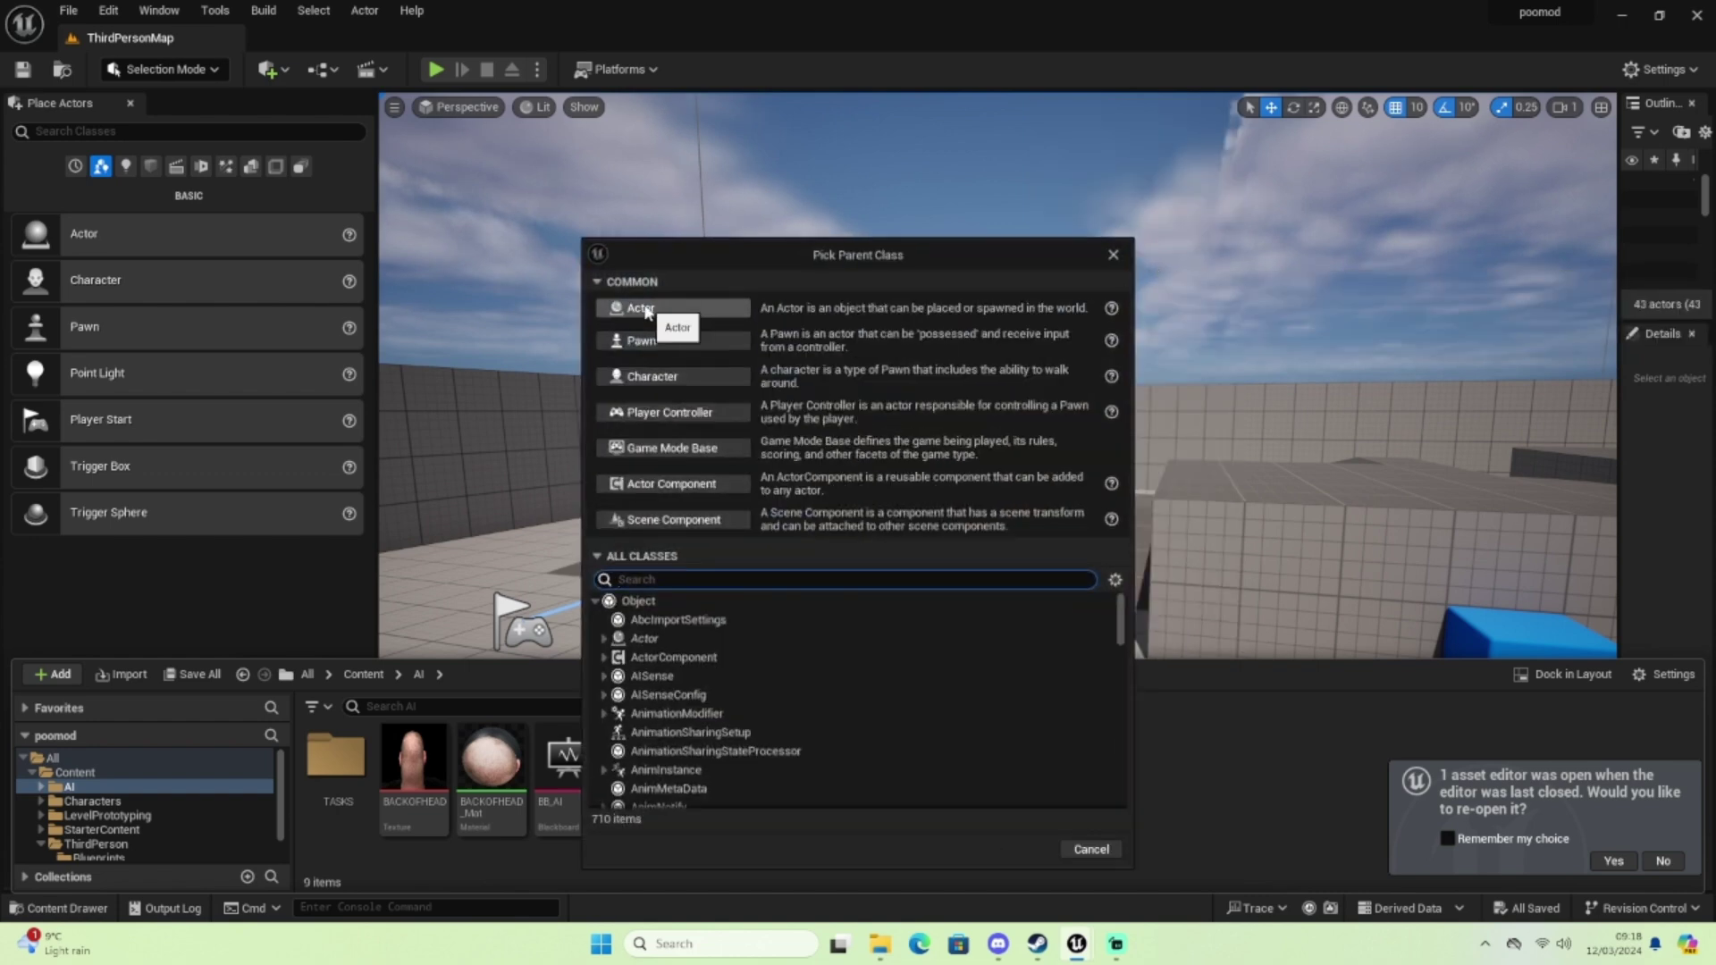
{"action": "left_click", "coordinate": [645, 309]}
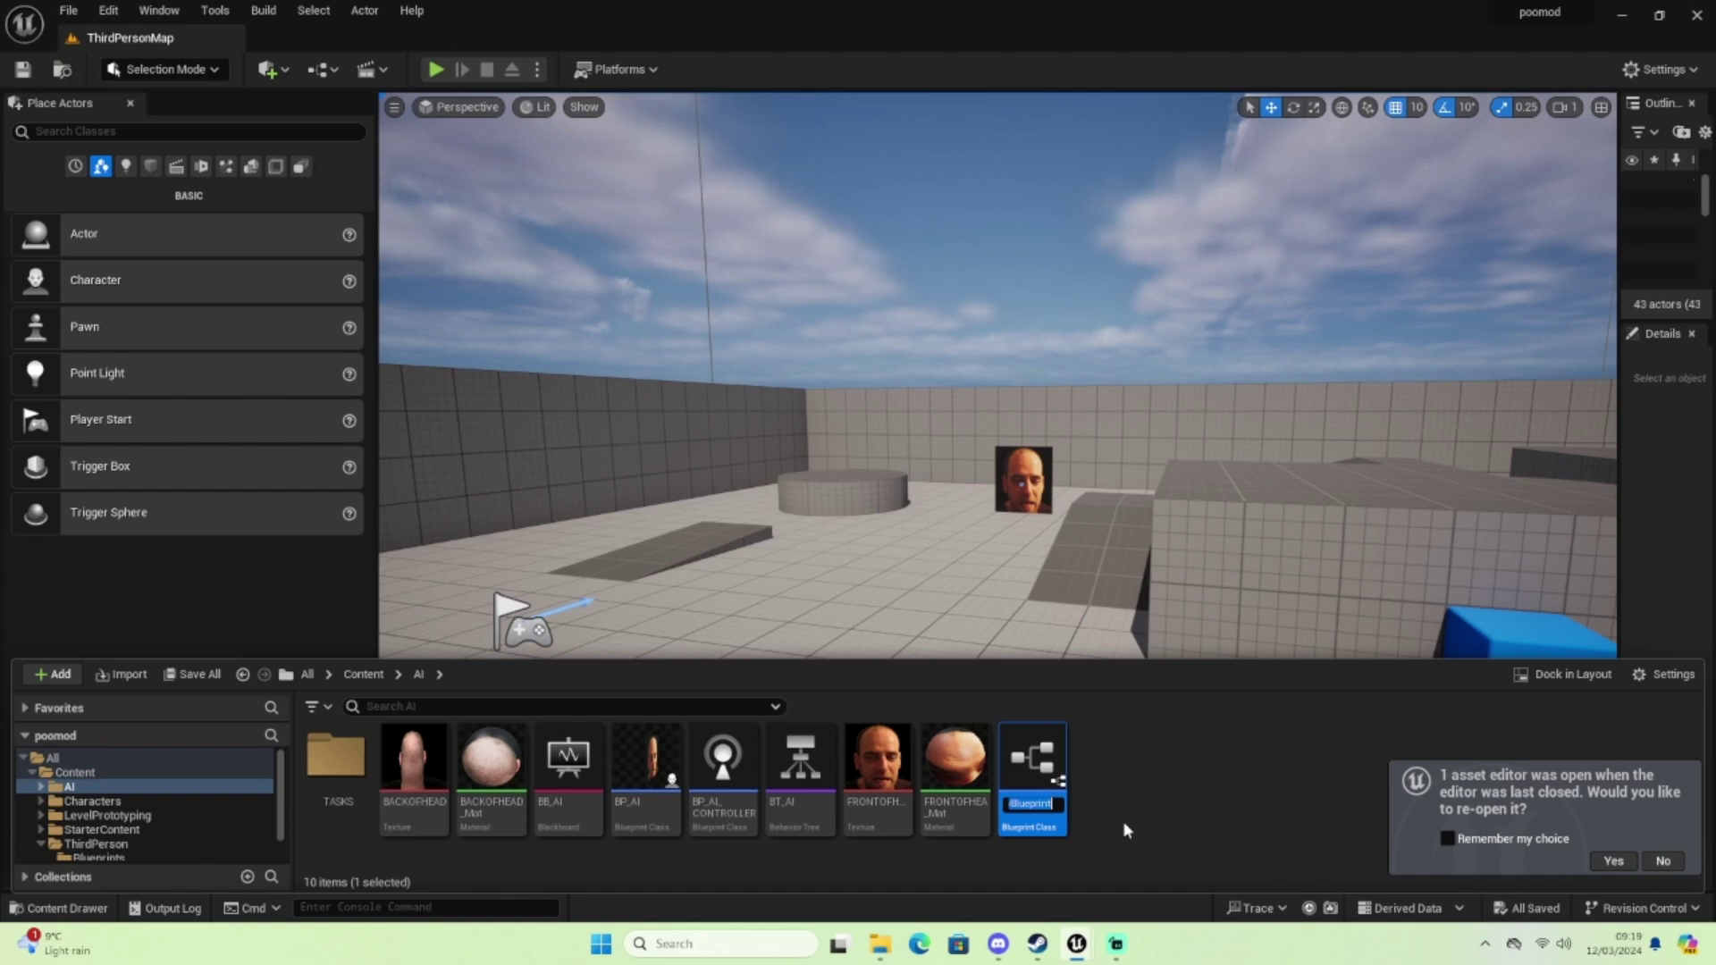
{"action": "type", "text": "death"}
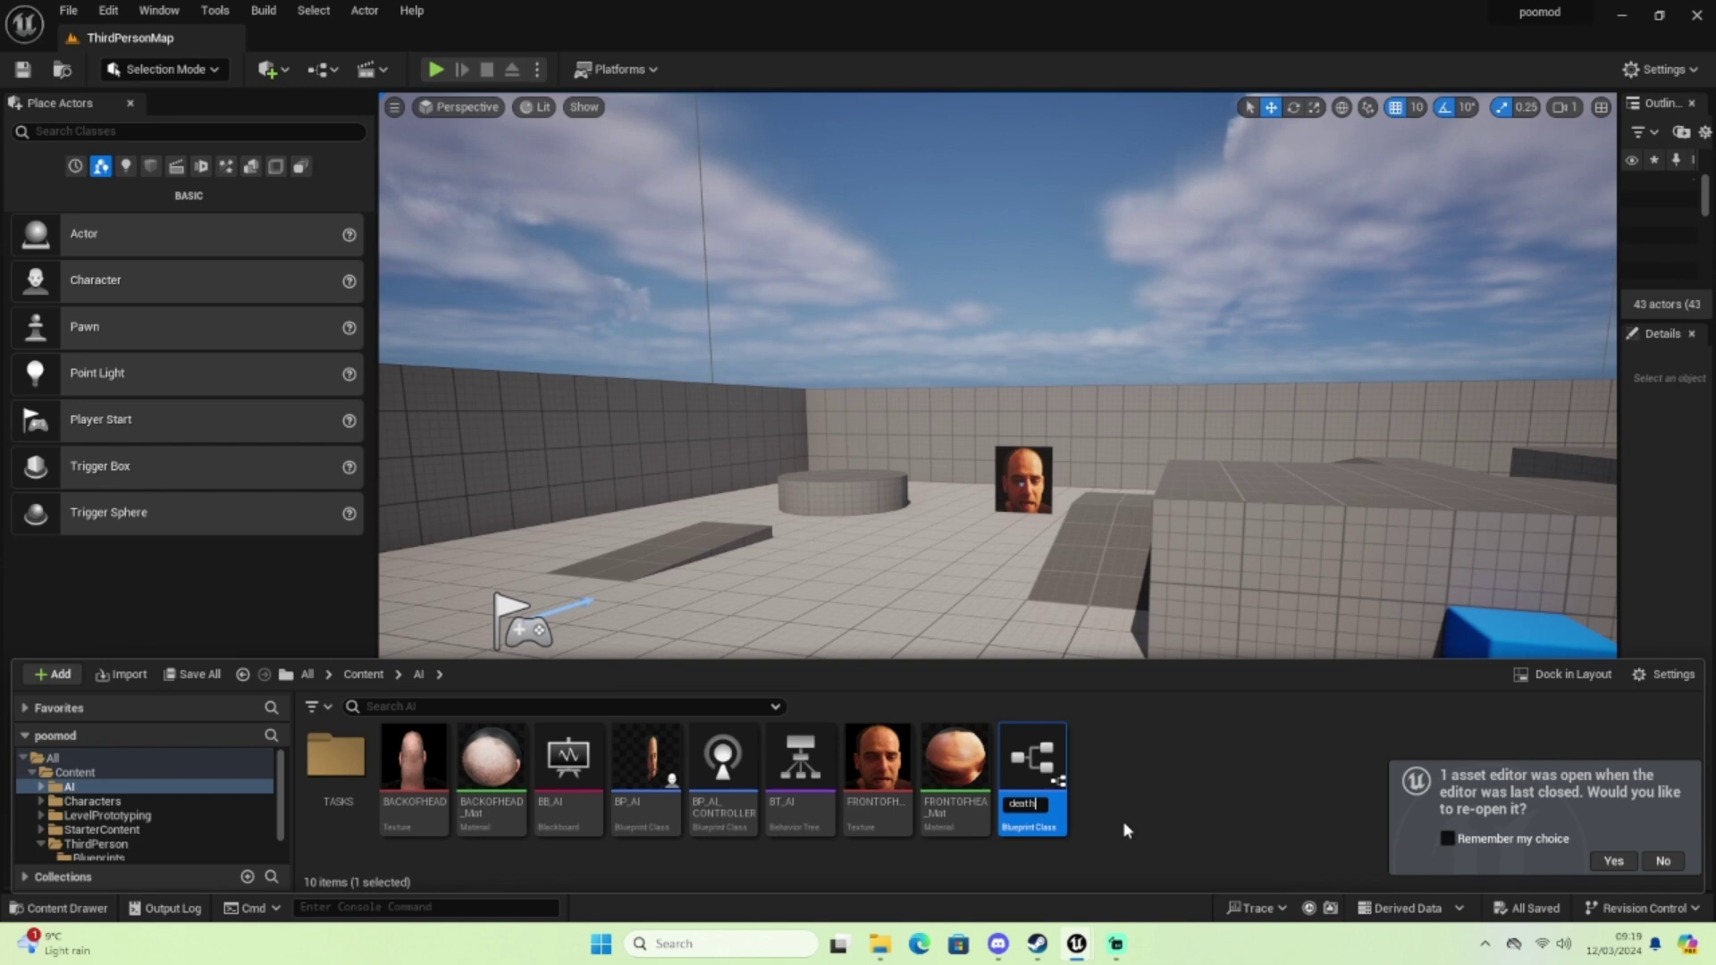
{"action": "key", "text": "Return"}
{"action": "left_click", "coordinate": [1160, 827]}
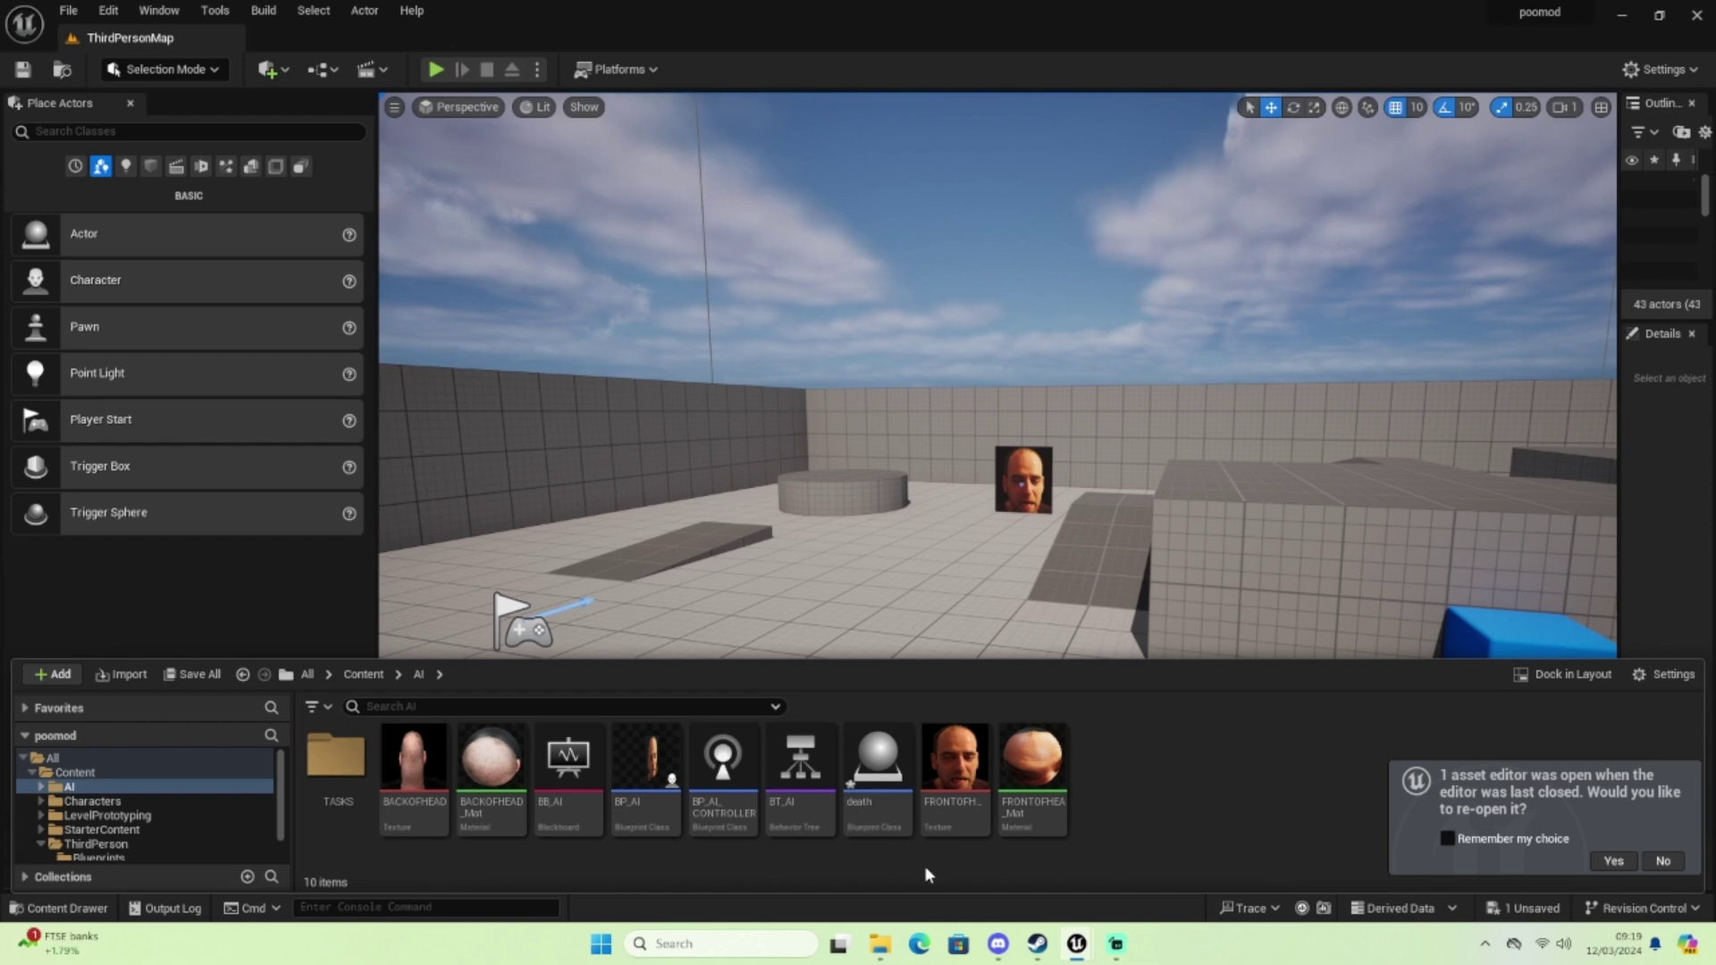
Open the death Blueprint briefly, then rename the asset to bp_deathblock
{"action": "double_click", "coordinate": [877, 768]}
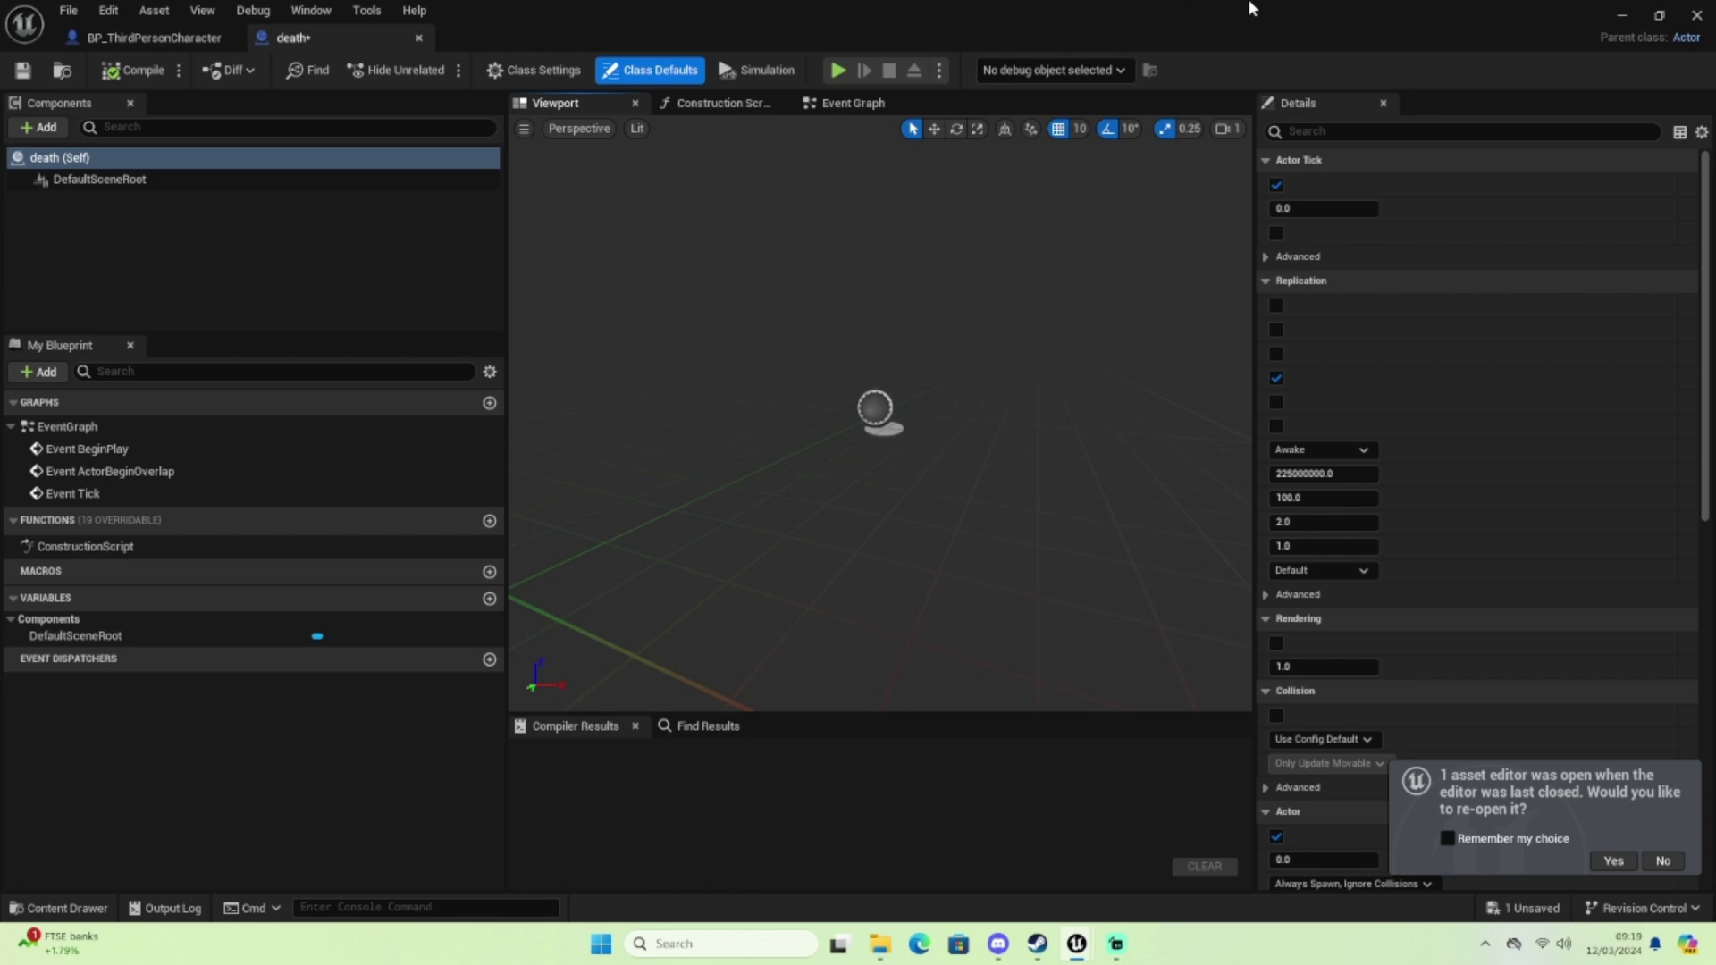
{"action": "left_click", "coordinate": [1625, 16]}
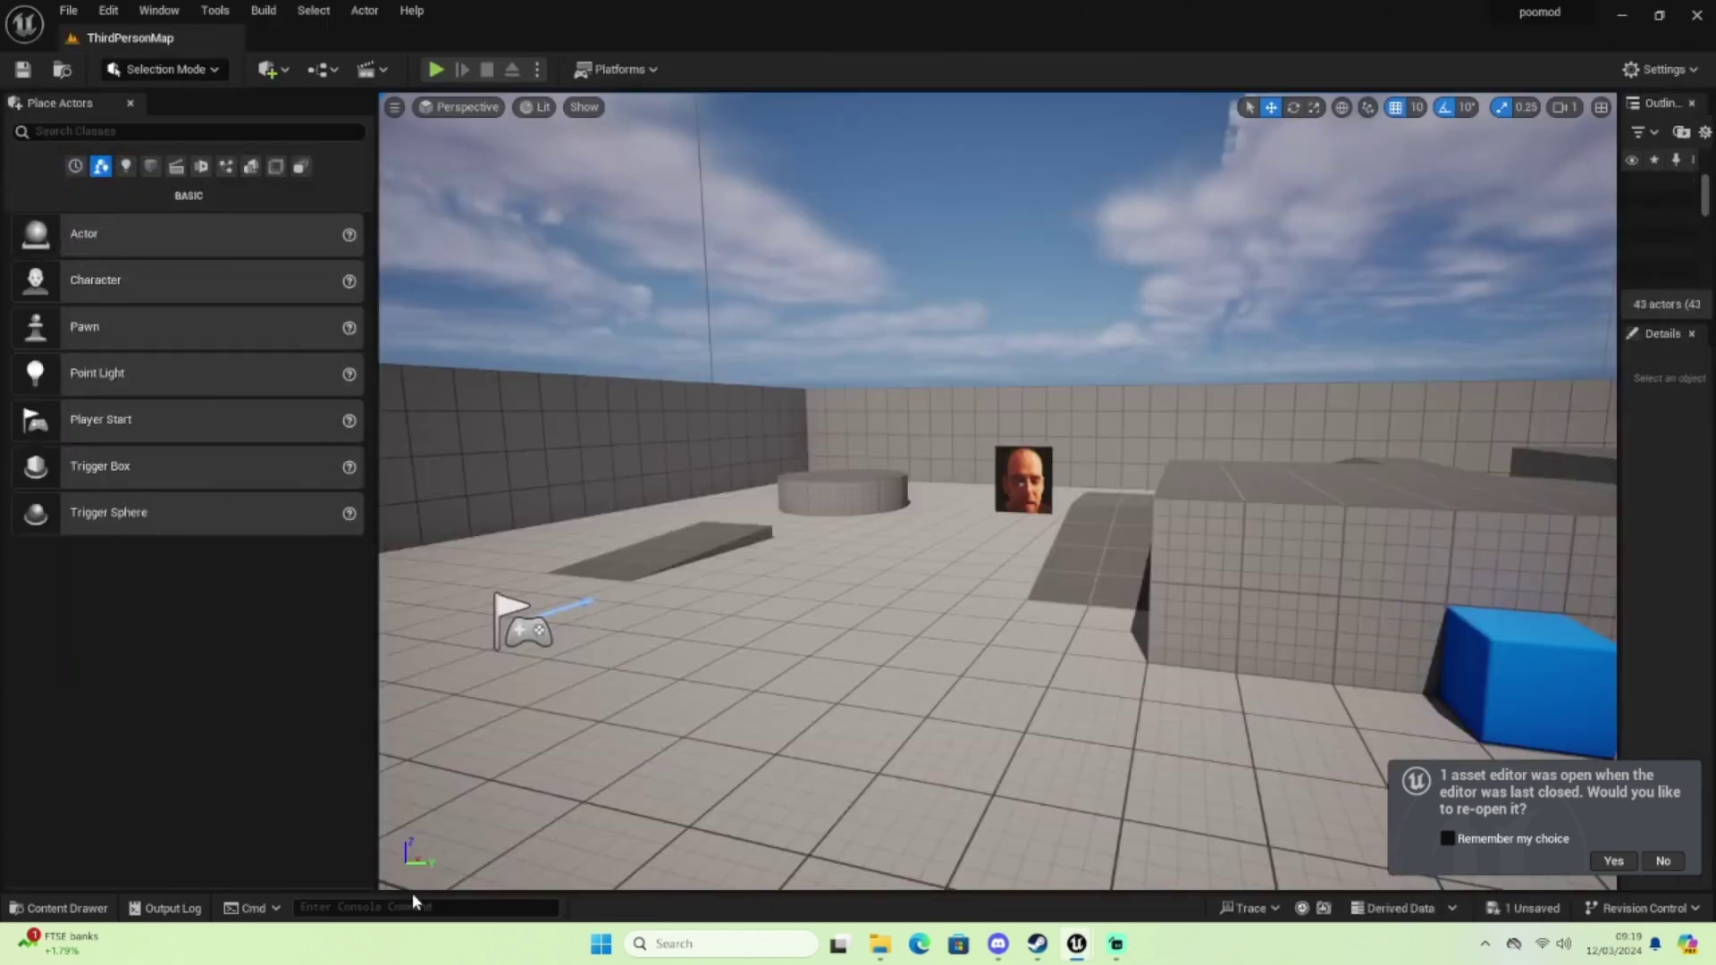
{"action": "left_click", "coordinate": [58, 907]}
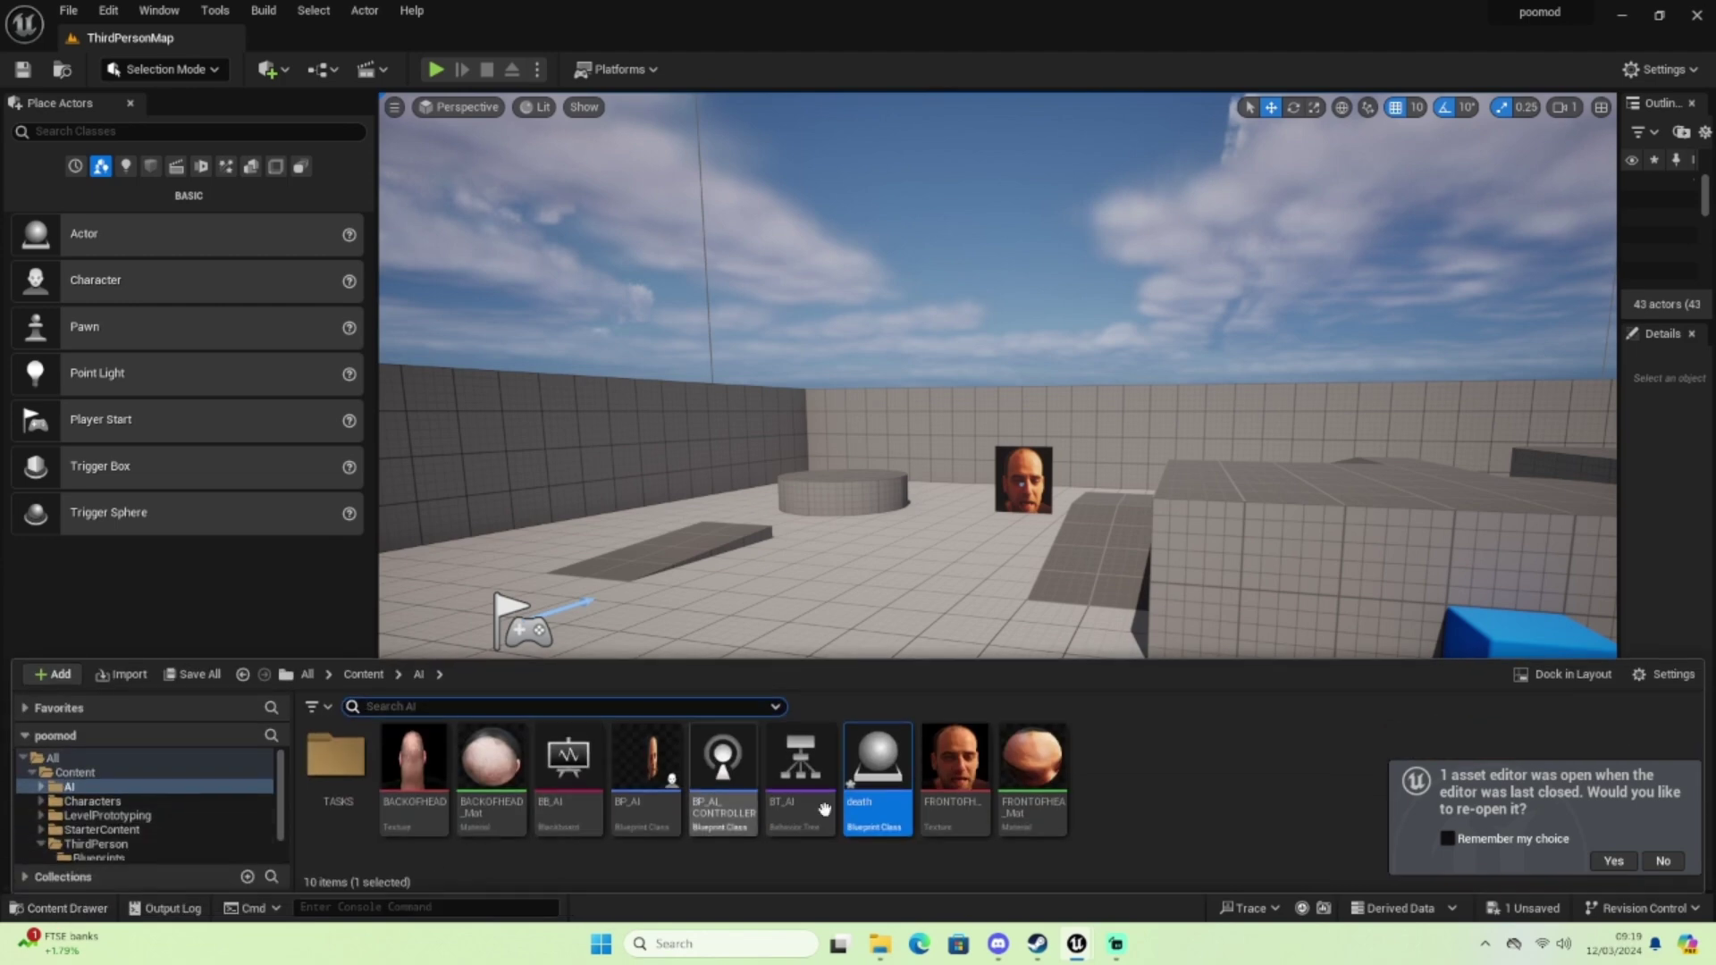
{"action": "right_click", "coordinate": [874, 803]}
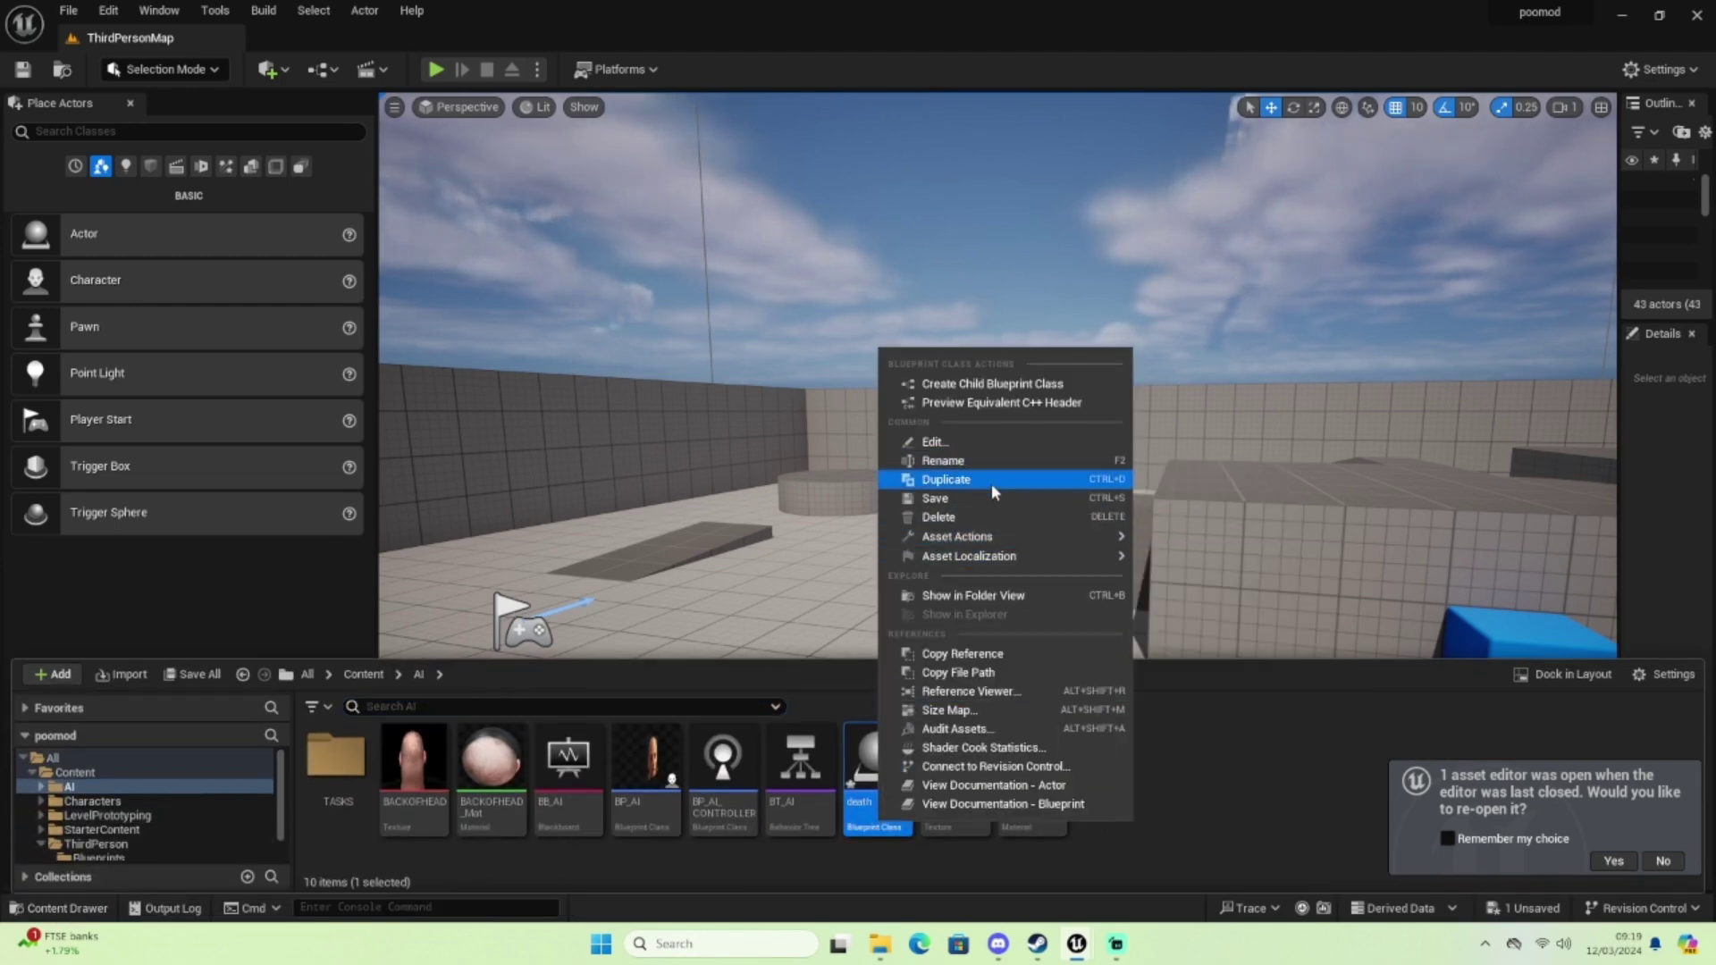
{"action": "left_click", "coordinate": [988, 461]}
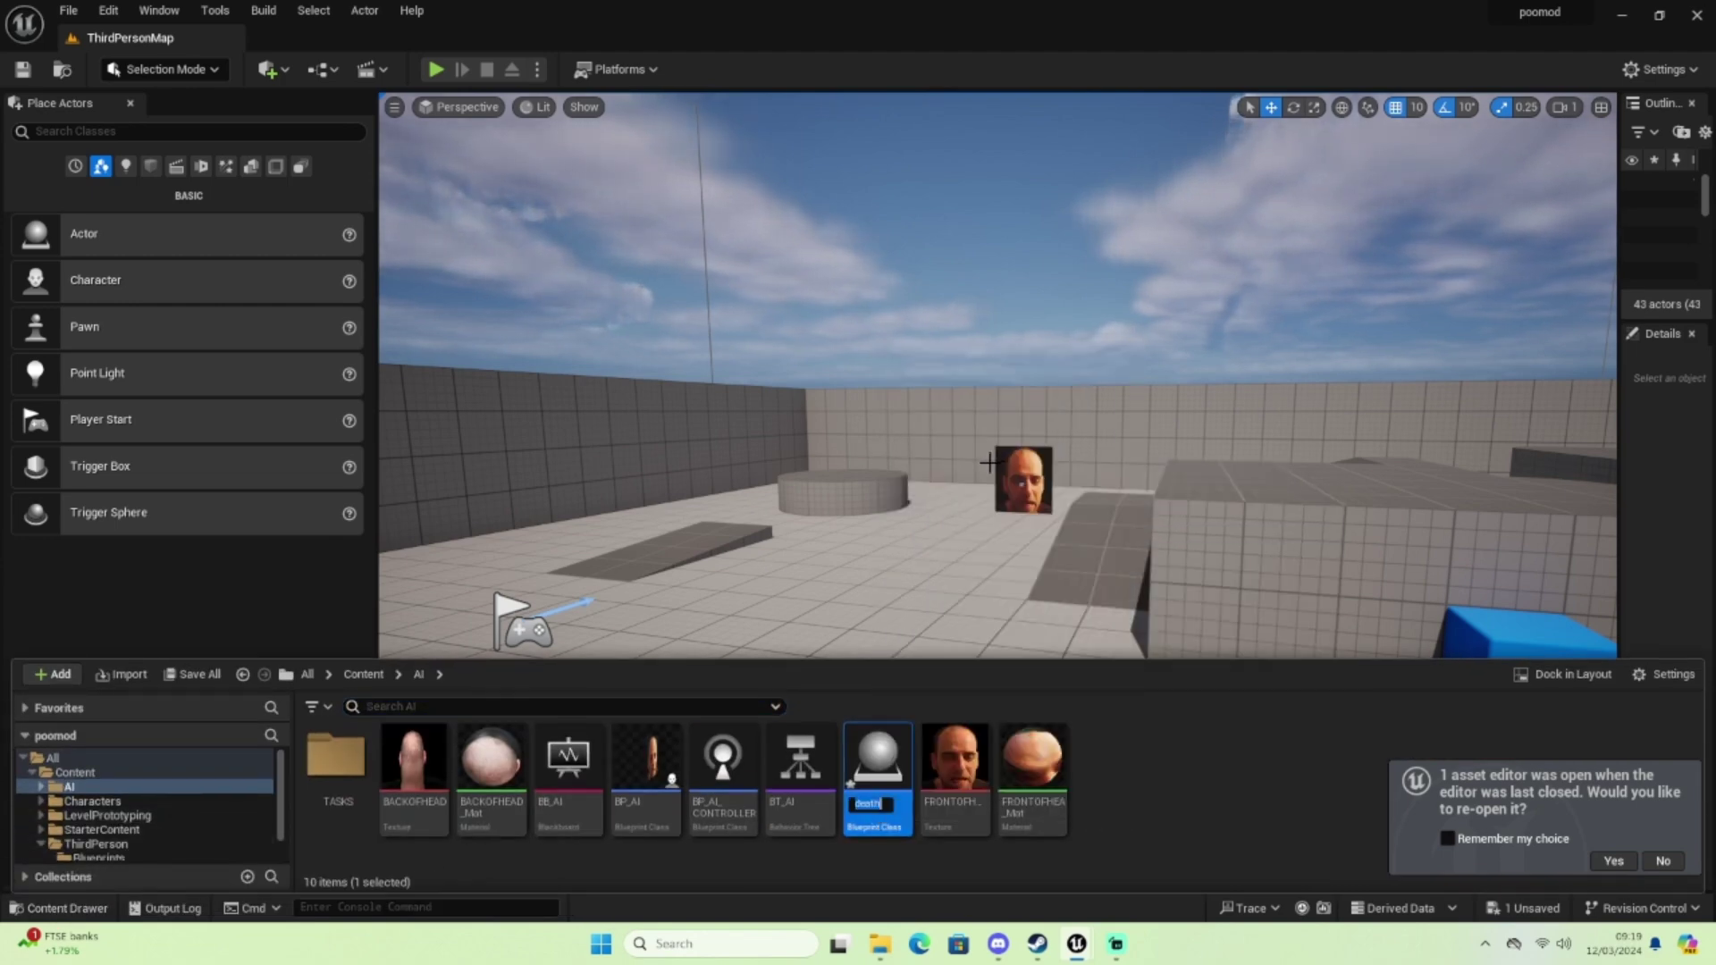
{"action": "type", "text": "bp_"}
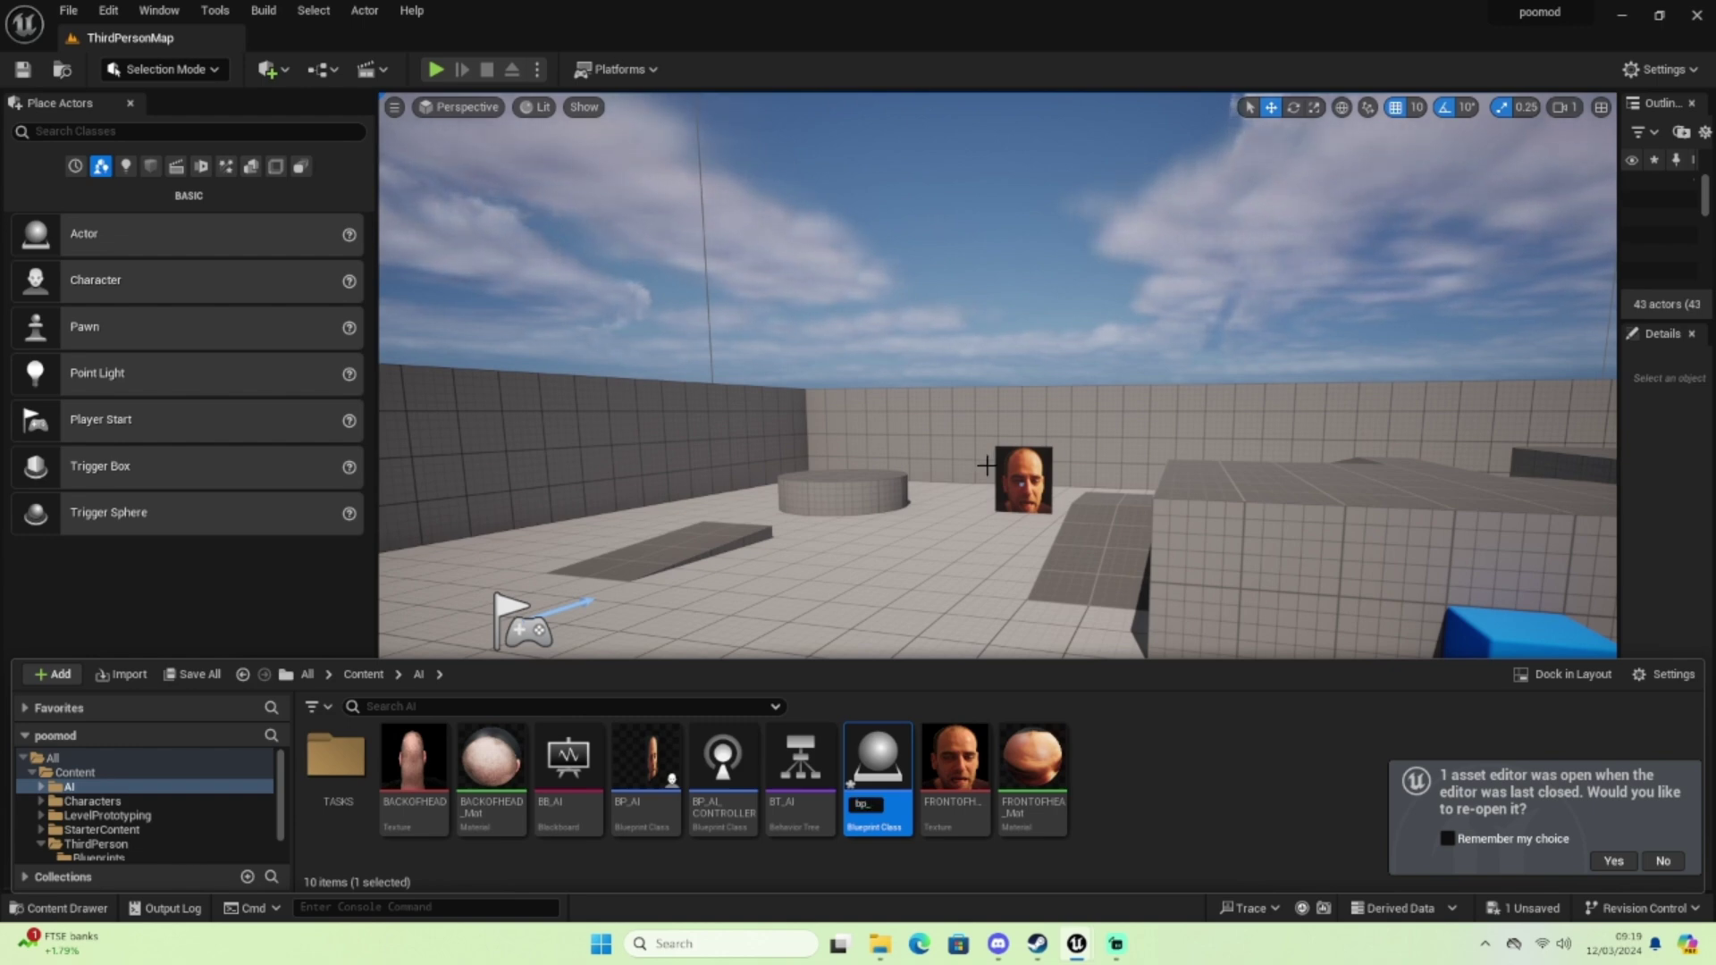
{"action": "type", "text": "death"}
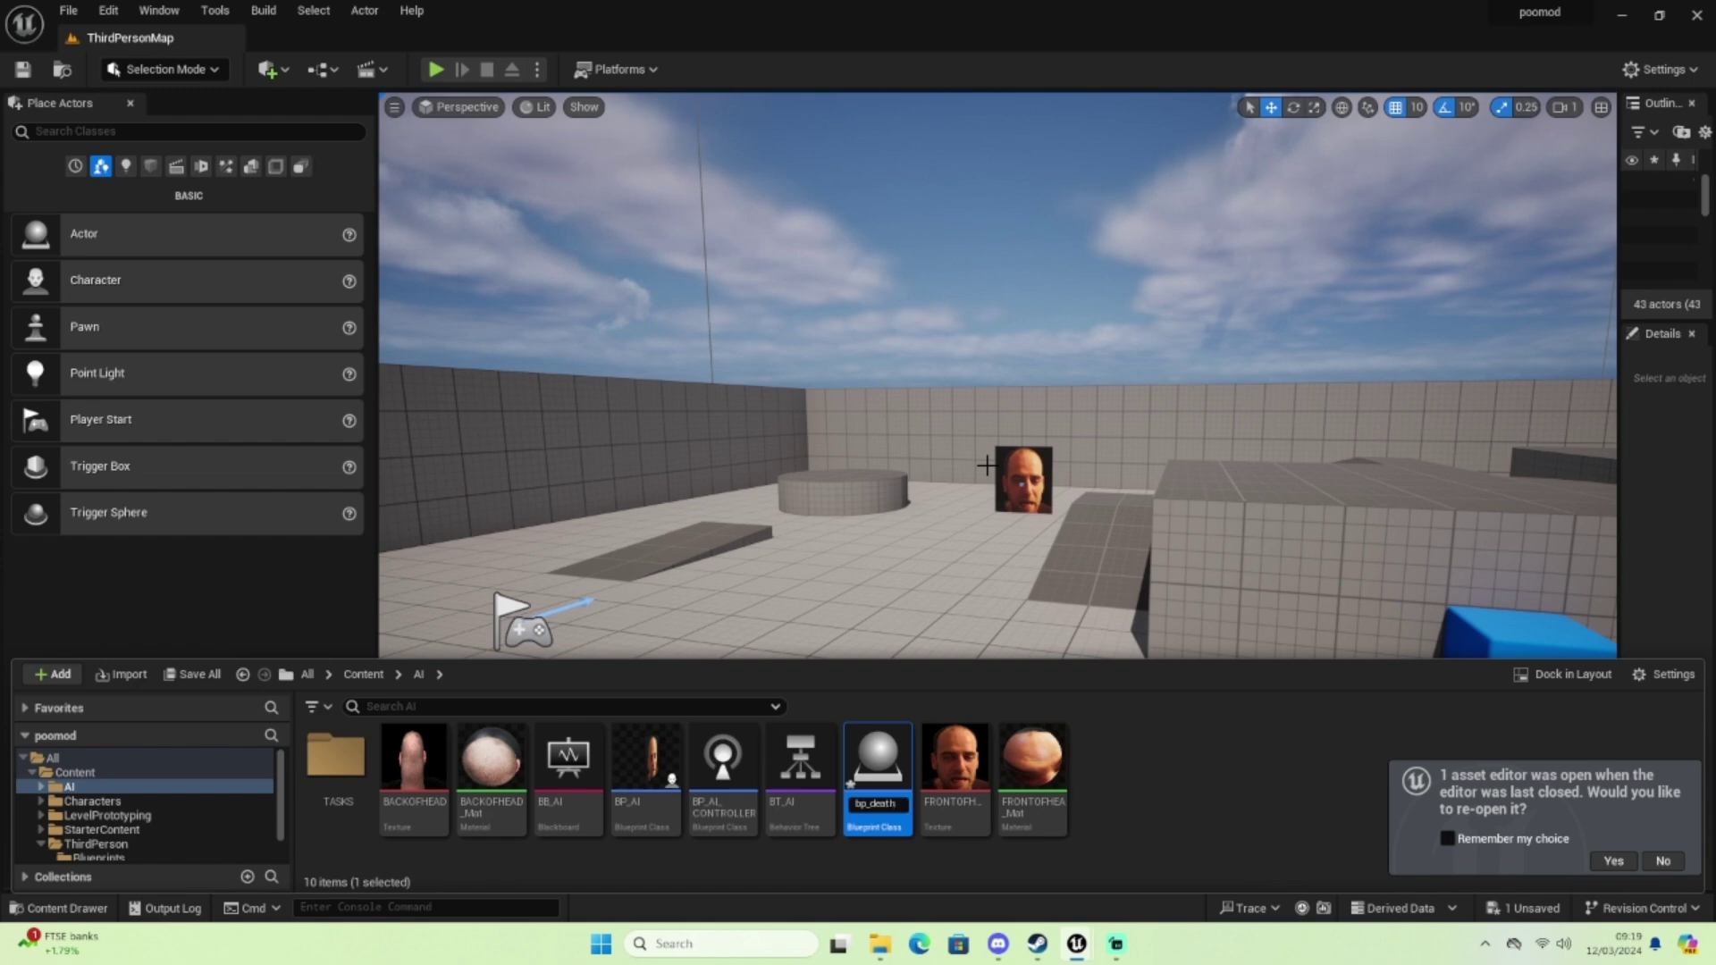
{"action": "type", "text": "bl"}
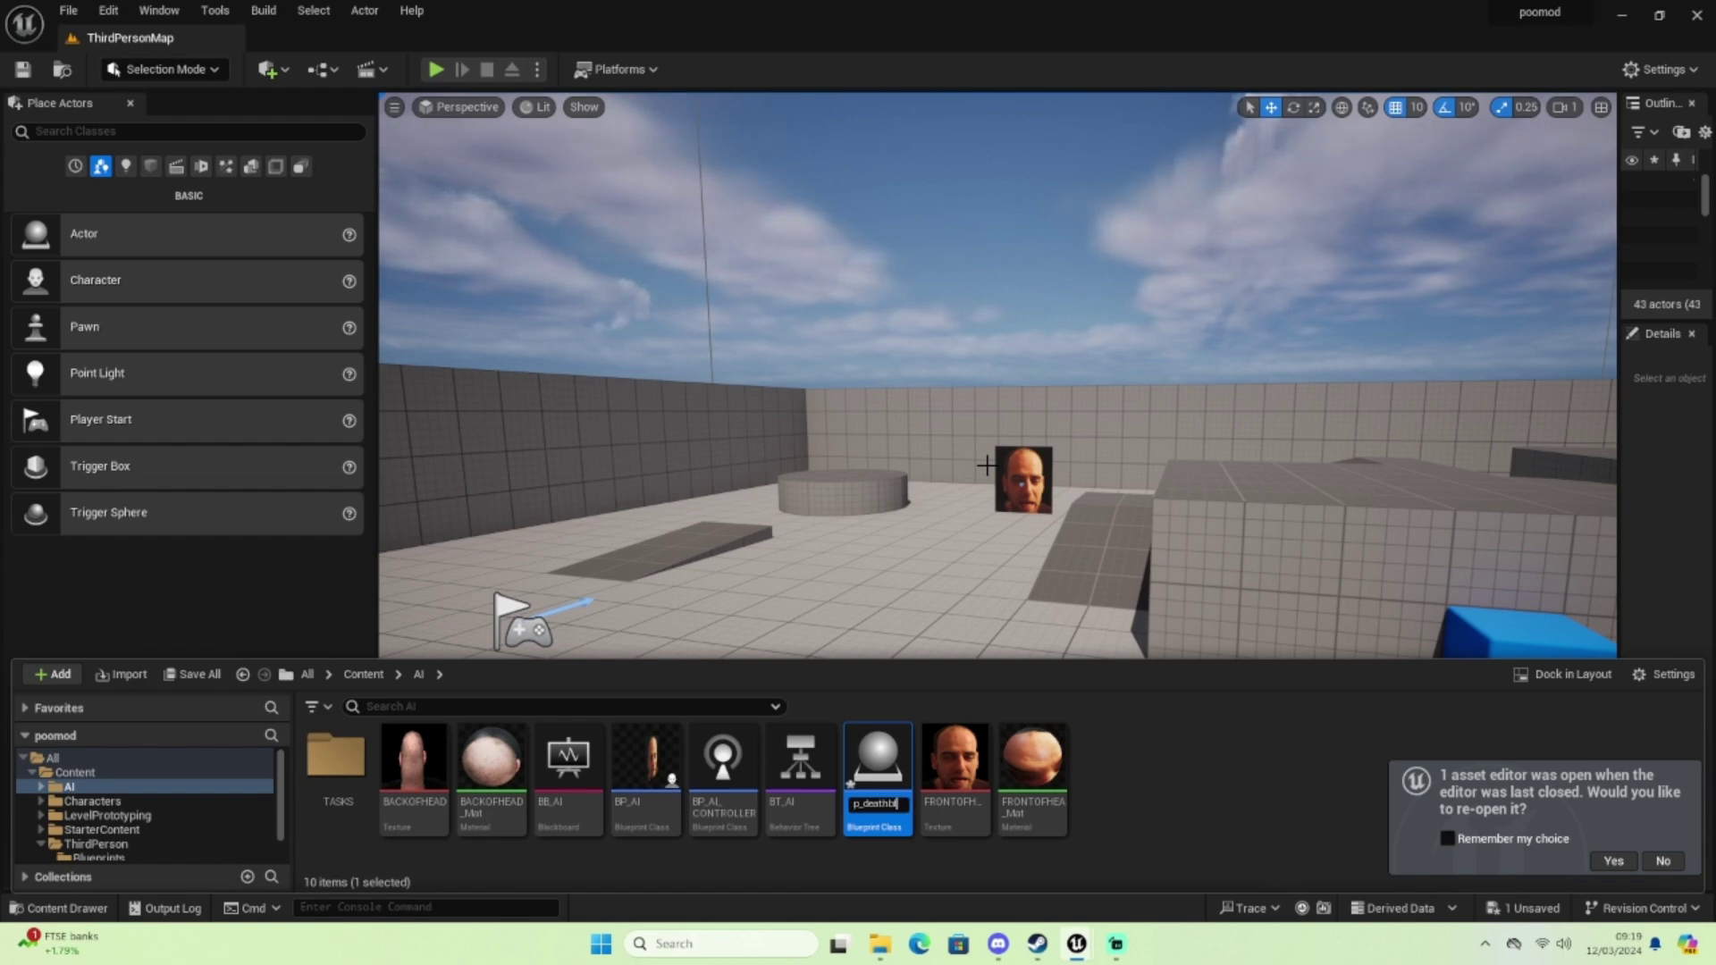
{"action": "type", "text": "ock"}
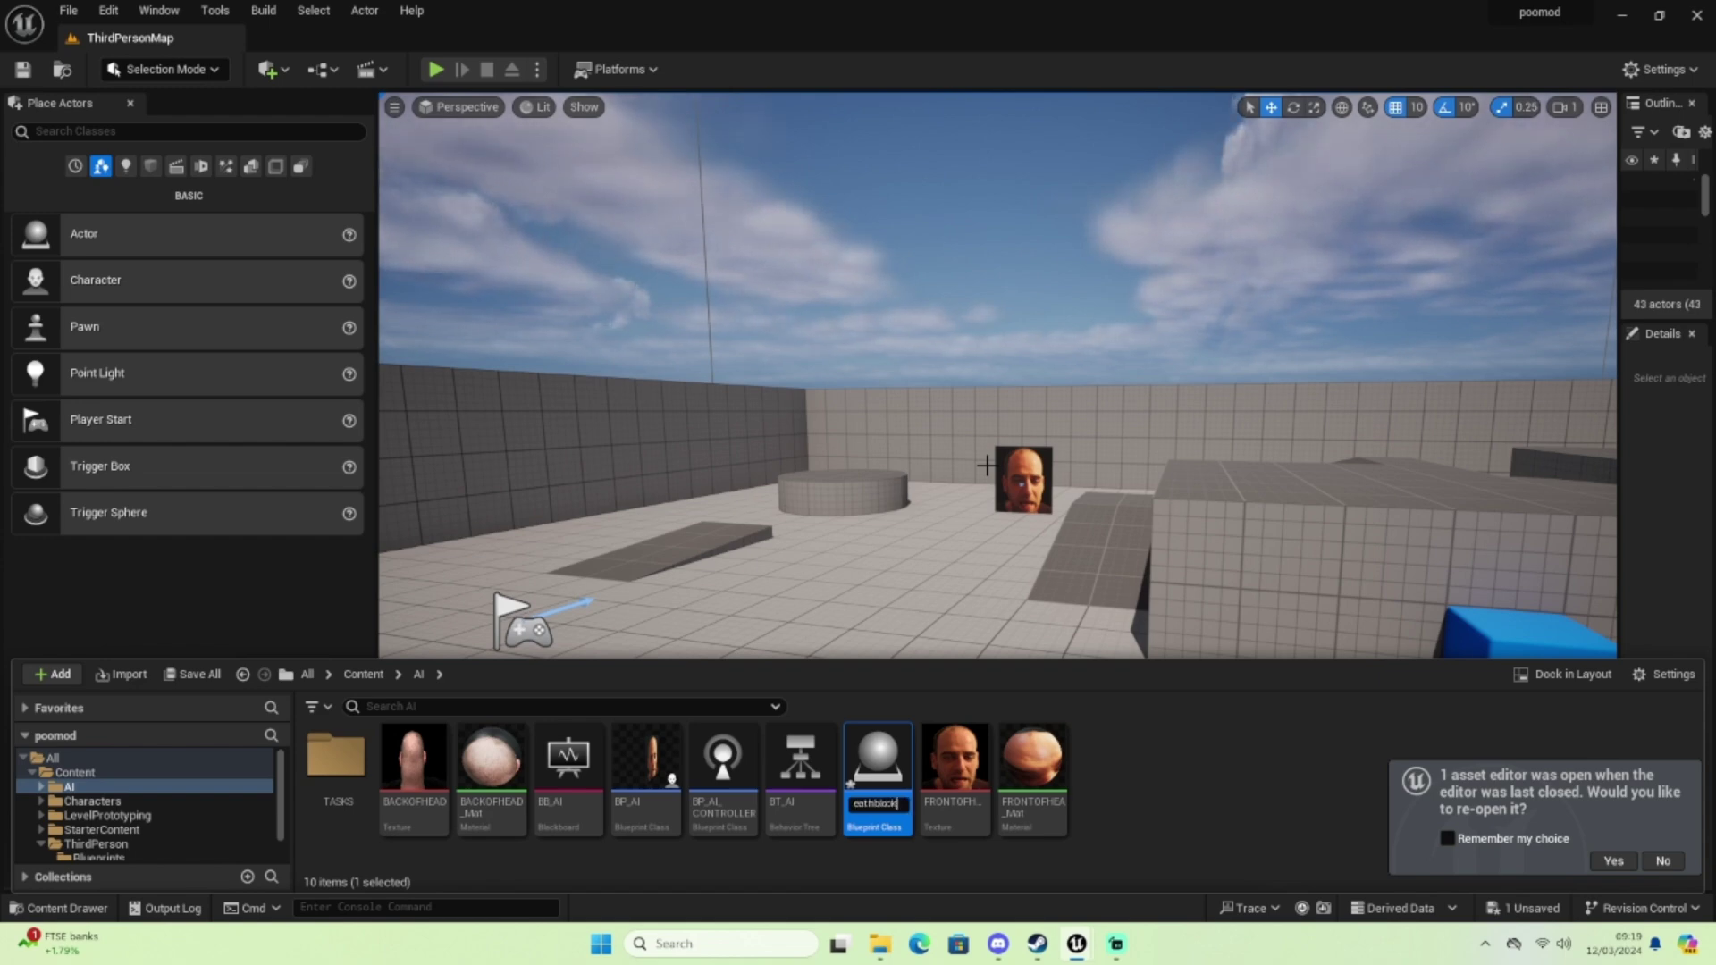
{"action": "key", "text": "Return"}
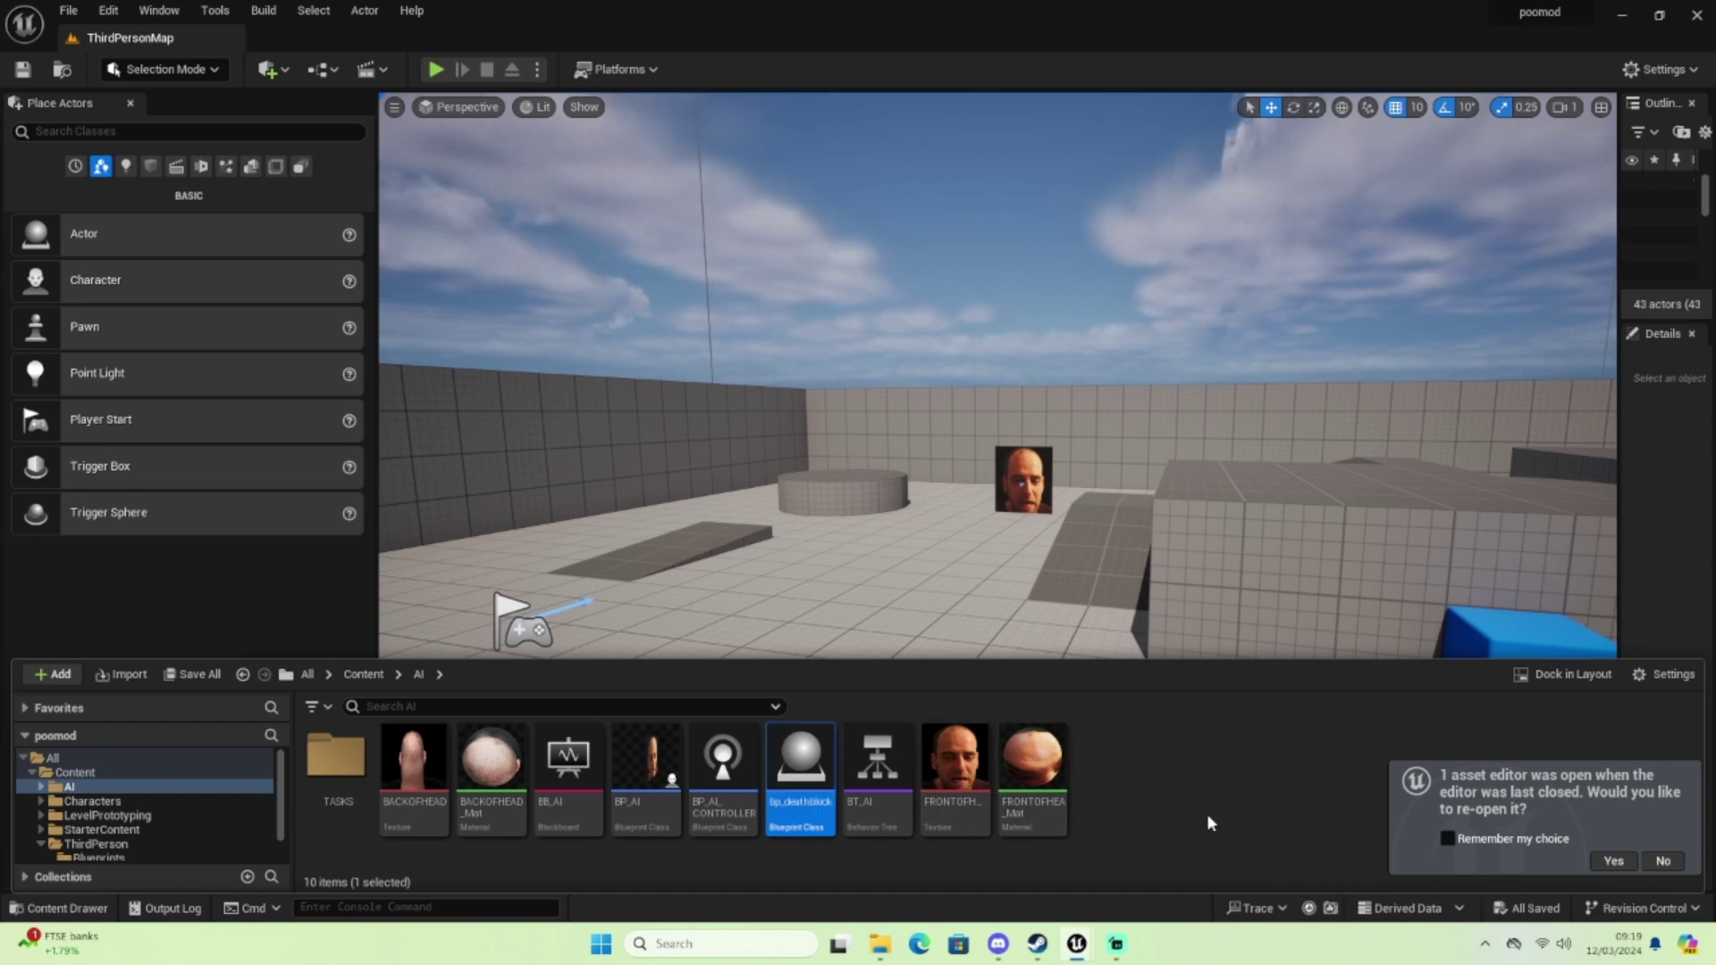
{"action": "left_click", "coordinate": [1206, 813]}
Drag bp_deathblock from the Content Browser onto BP_AI's Components panel under the capsule
{"action": "double_click", "coordinate": [787, 757]}
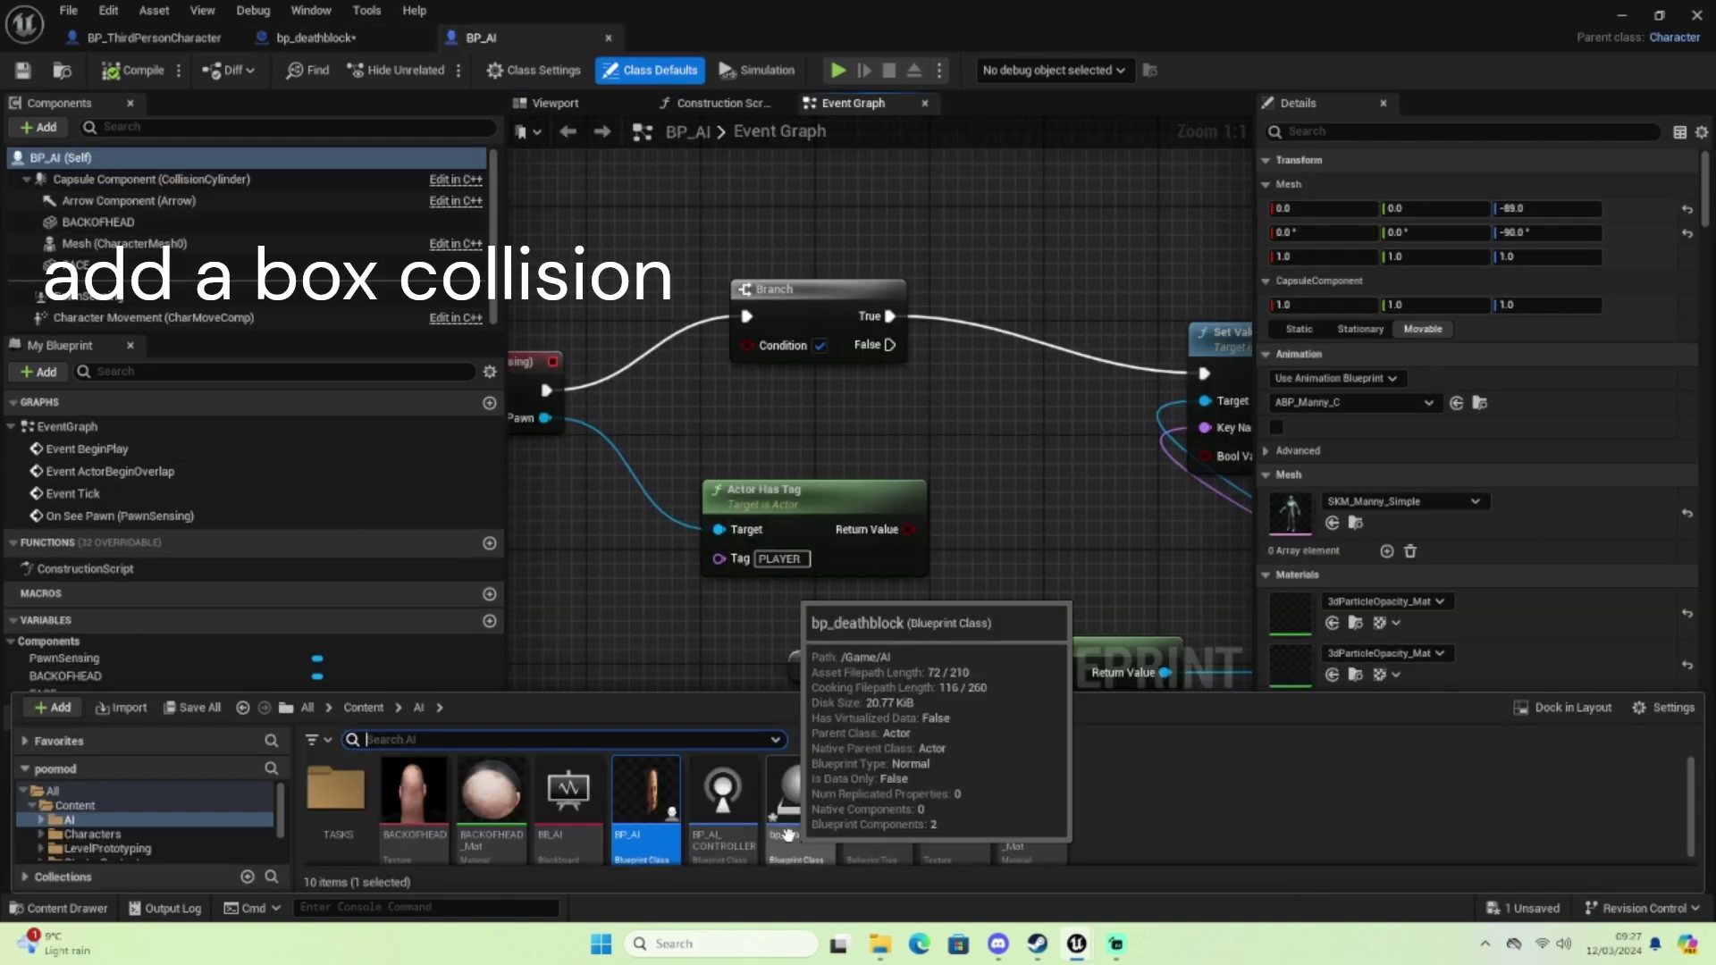
{"action": "left_click_drag", "start_coordinate": [787, 833], "coordinate": [279, 243]}
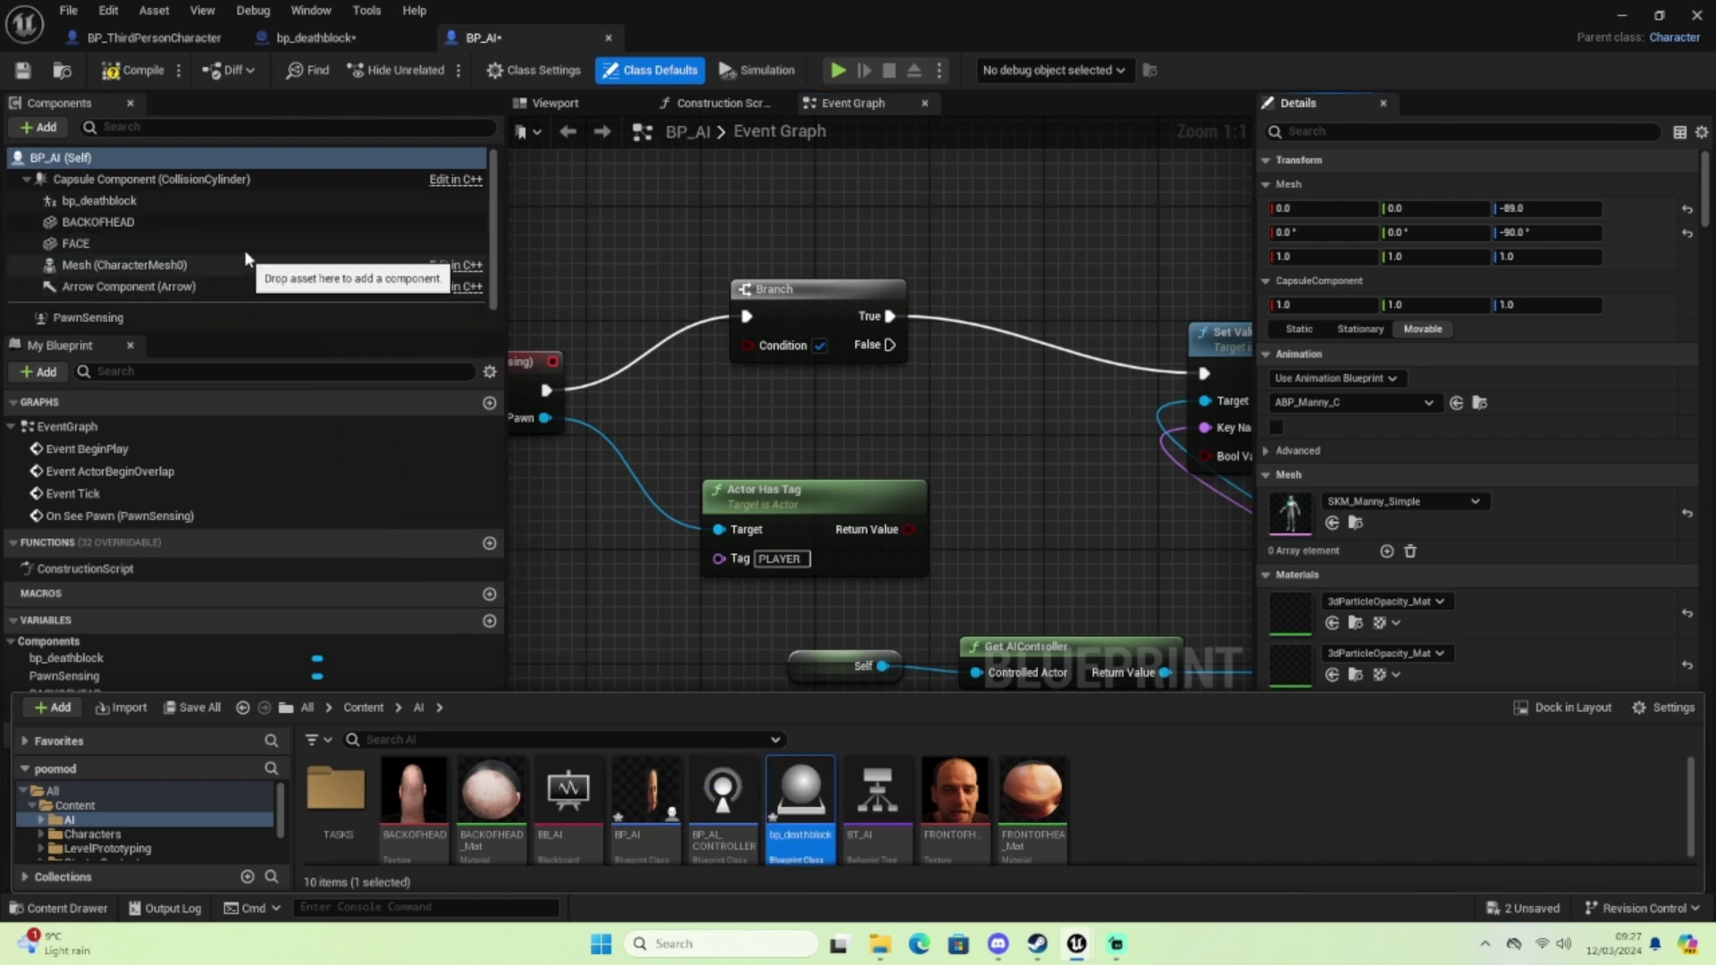
{"action": "mouse_move", "coordinate": [279, 243]}
{"action": "left_mouse_down"}
{"action": "mouse_move", "coordinate": [270, 208]}
{"action": "mouse_move", "coordinate": [267, 261]}
{"action": "mouse_move", "coordinate": [221, 234]}
{"action": "mouse_move", "coordinate": [234, 183]}
{"action": "left_mouse_up"}
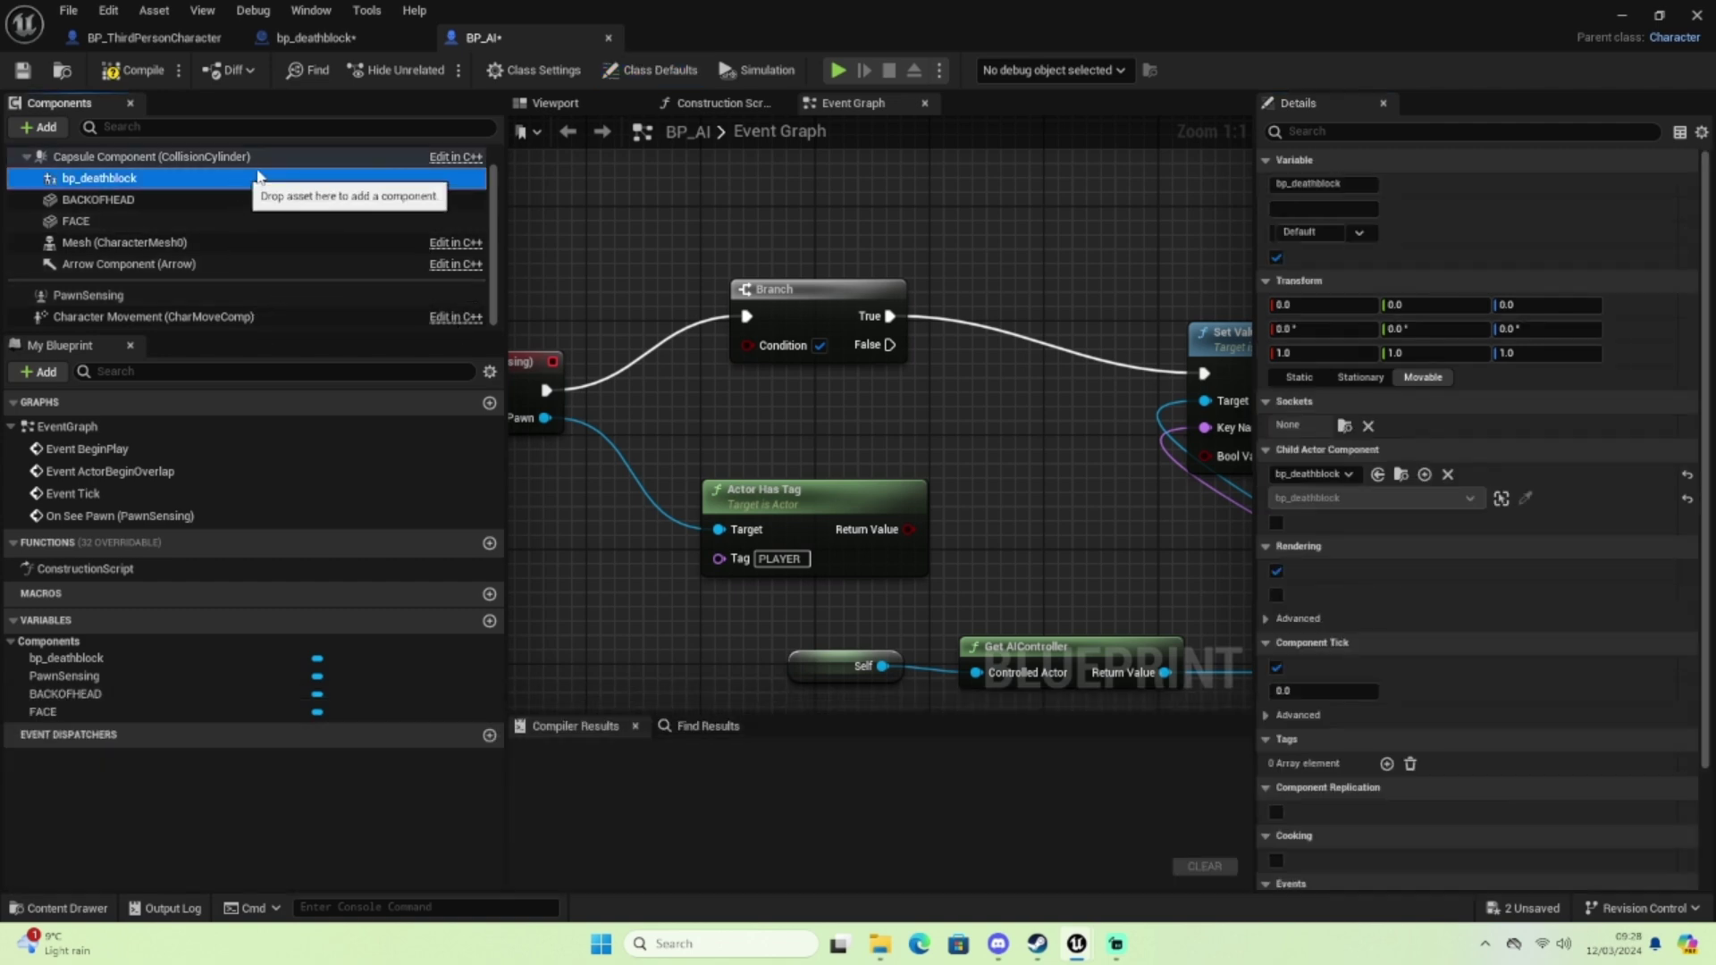
Move the bp_deathblock component in BP_AI's viewport to about X 50, Y -50, Z -40
{"action": "left_click", "coordinate": [599, 101]}
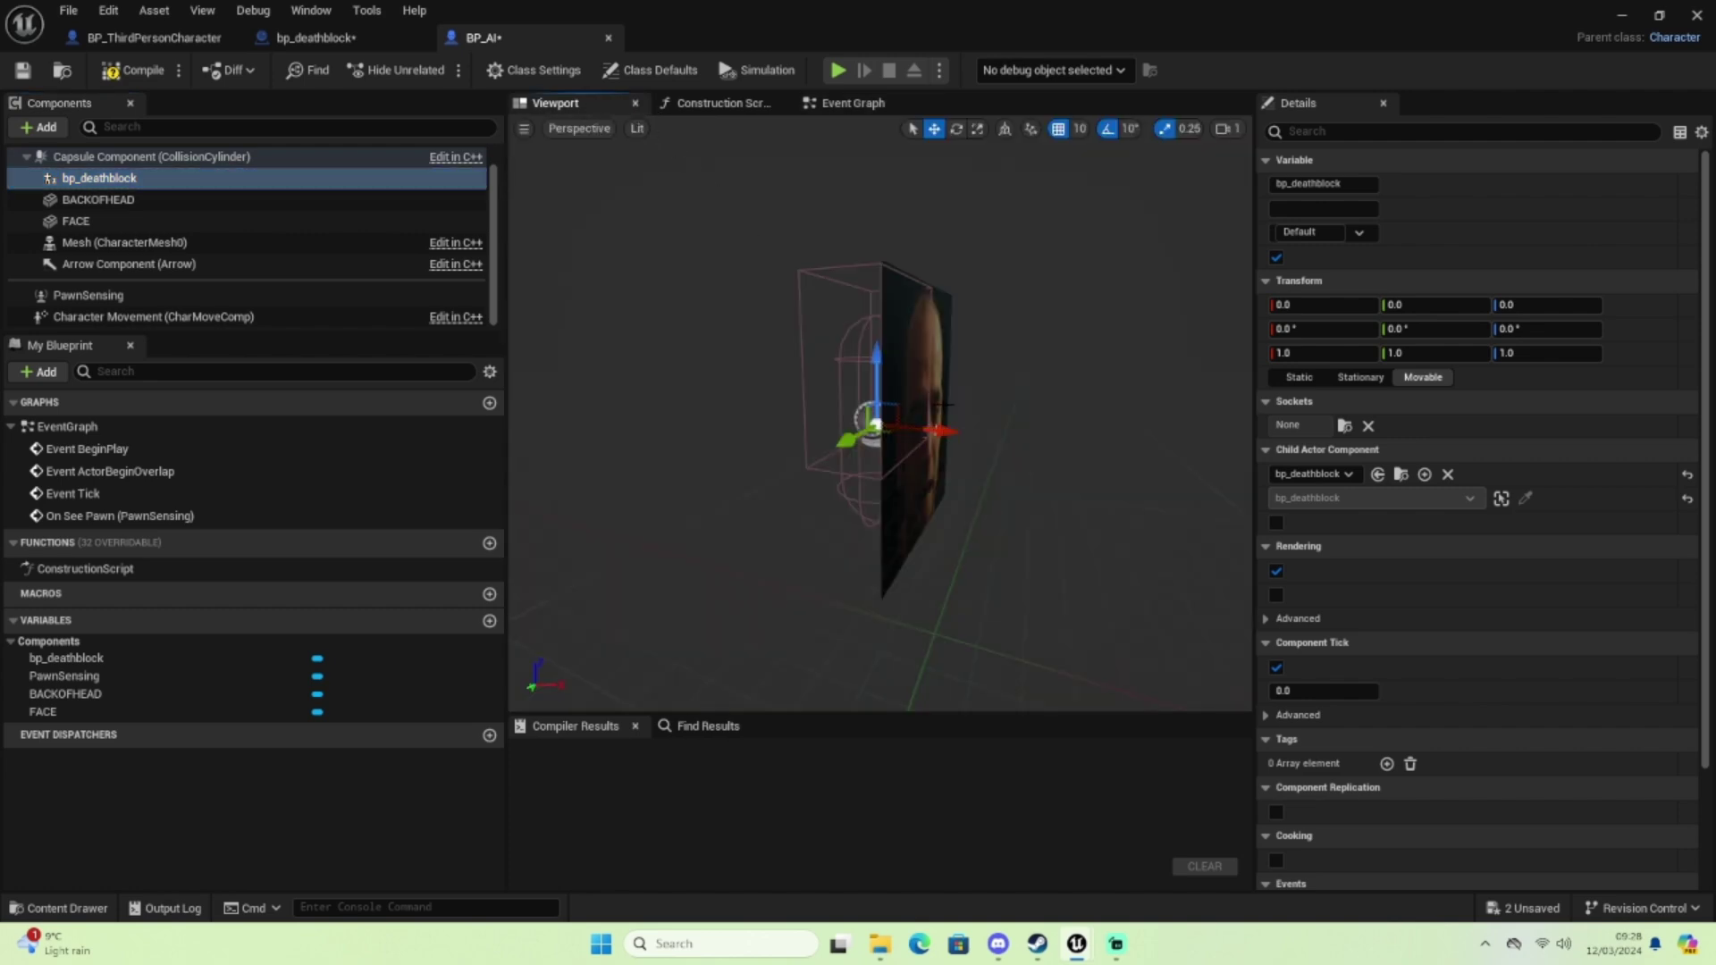
{"action": "left_click_drag", "start_coordinate": [881, 353], "coordinate": [879, 404]}
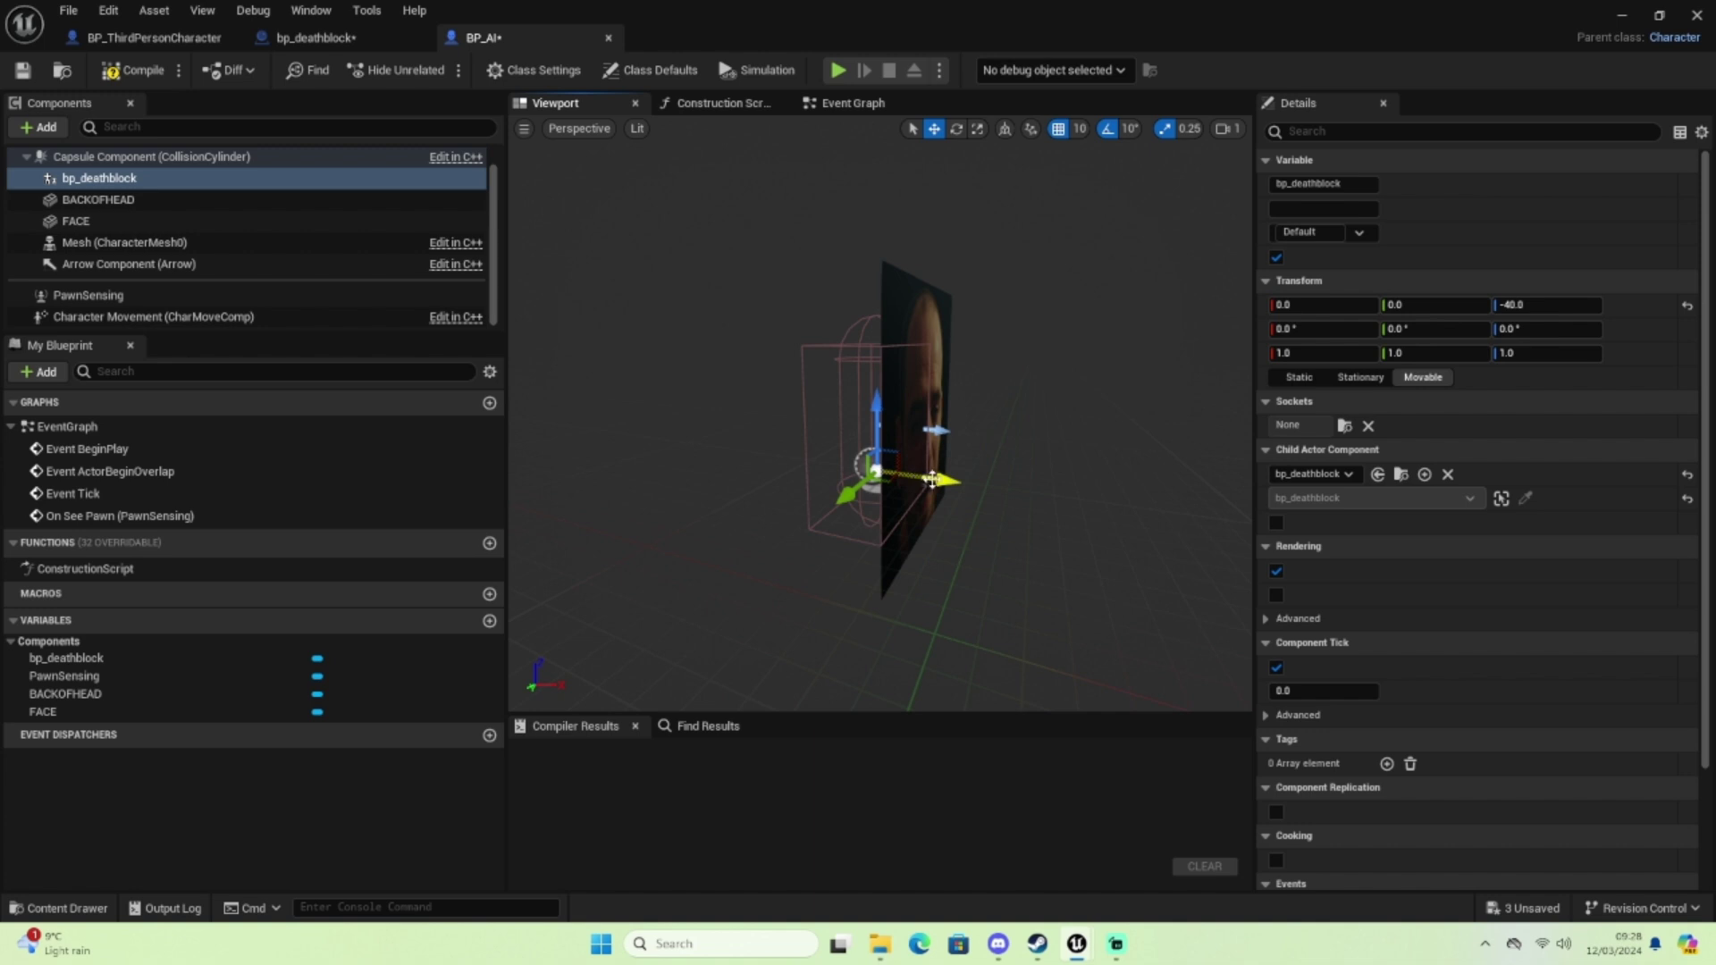
{"action": "left_click_drag", "start_coordinate": [921, 475], "coordinate": [1018, 505]}
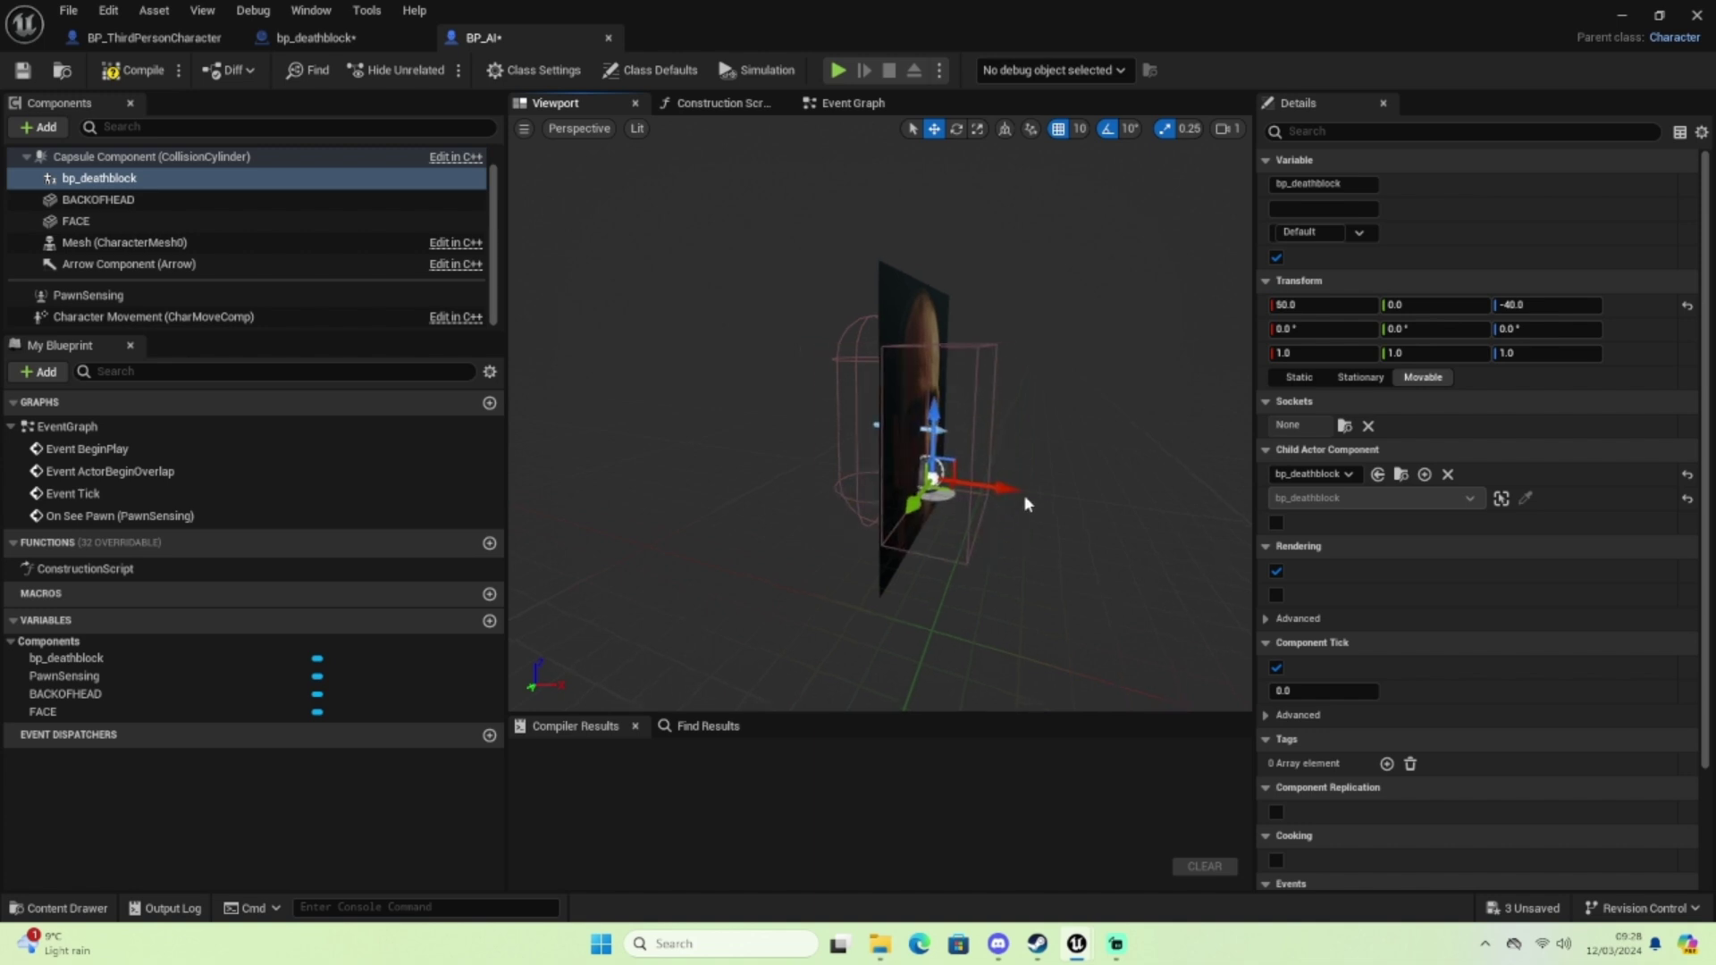
{"action": "right_click_drag", "start_coordinate": [1022, 495], "coordinate": [1118, 502]}
{"action": "key", "text": "f"}
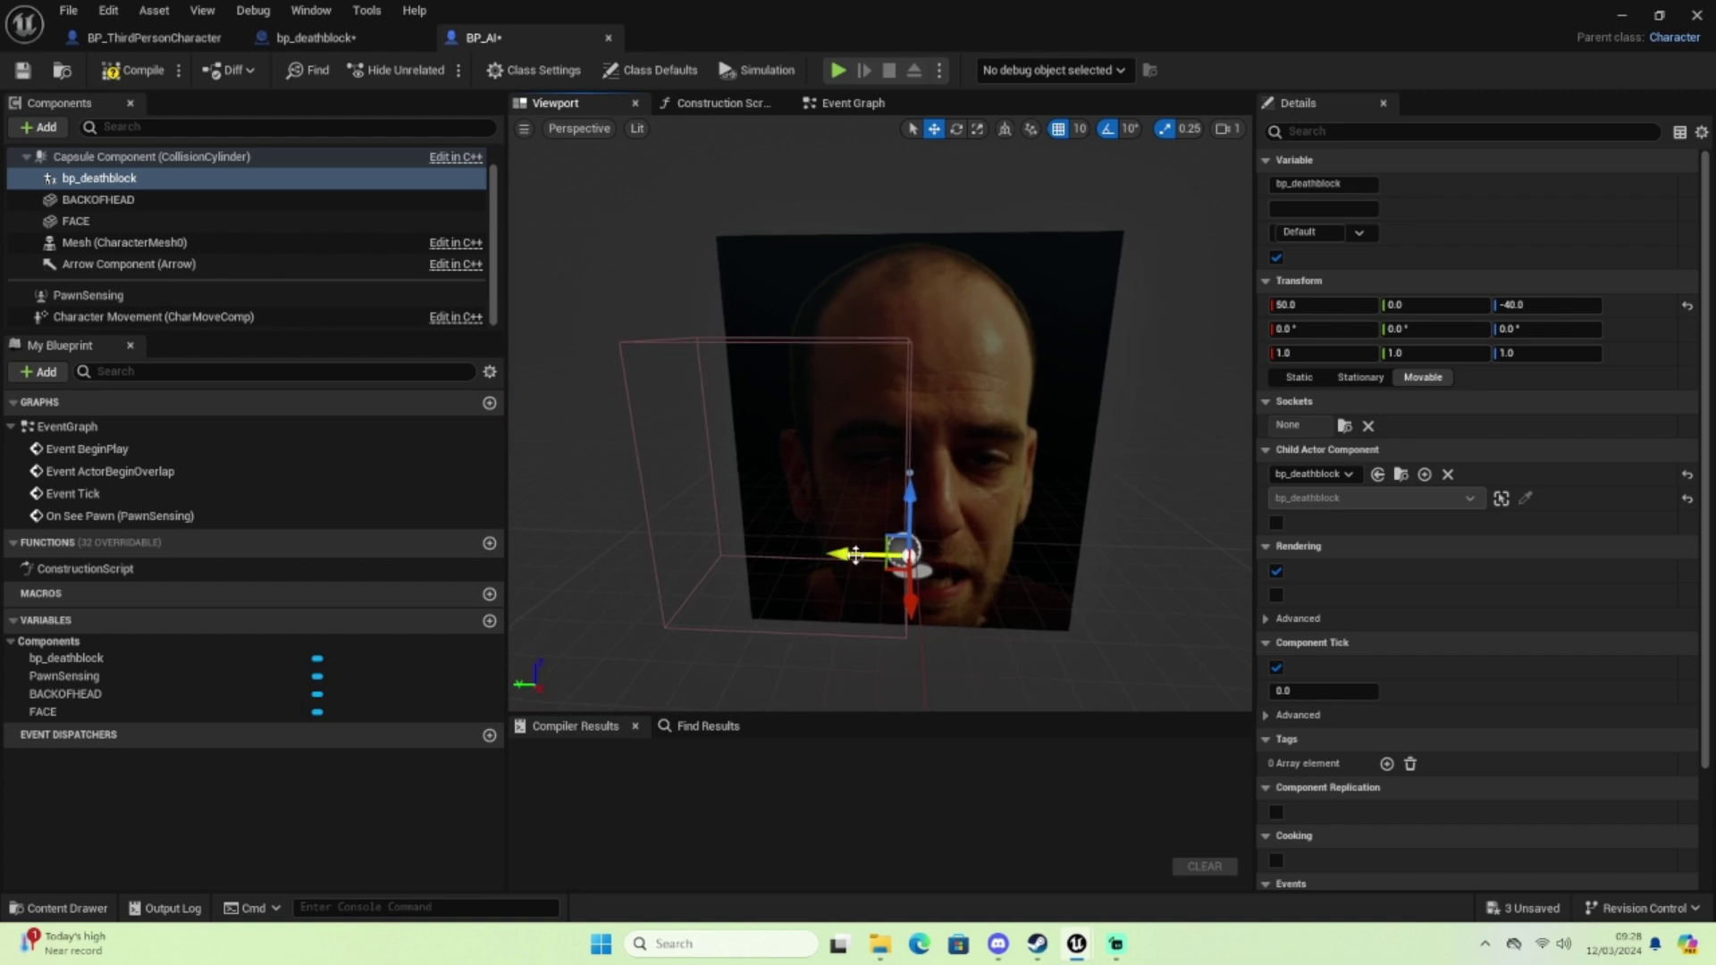
{"action": "left_click_drag", "start_coordinate": [858, 554], "coordinate": [961, 561]}
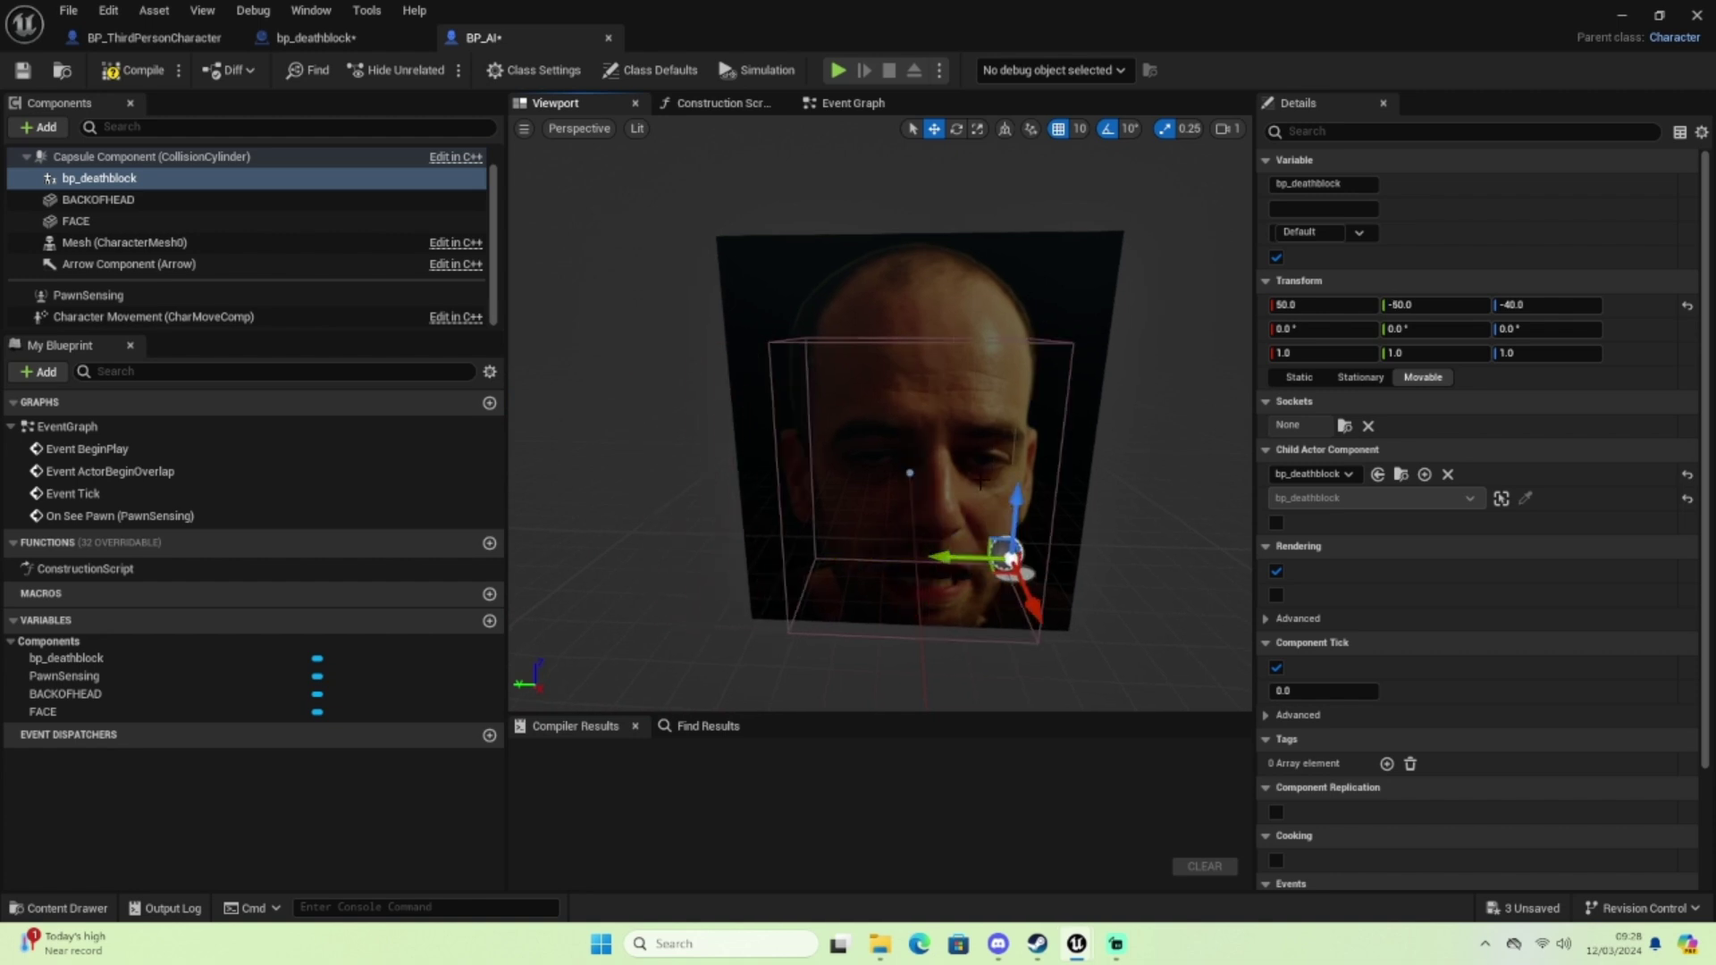
Scale bp_deathblock to 1.5, 1.5, 1.25 and shift it to Y -70, Z -30
{"action": "left_click", "coordinate": [977, 128]}
{"action": "left_click_drag", "start_coordinate": [1020, 499], "coordinate": [1020, 474]}
{"action": "key", "text": "F7"}
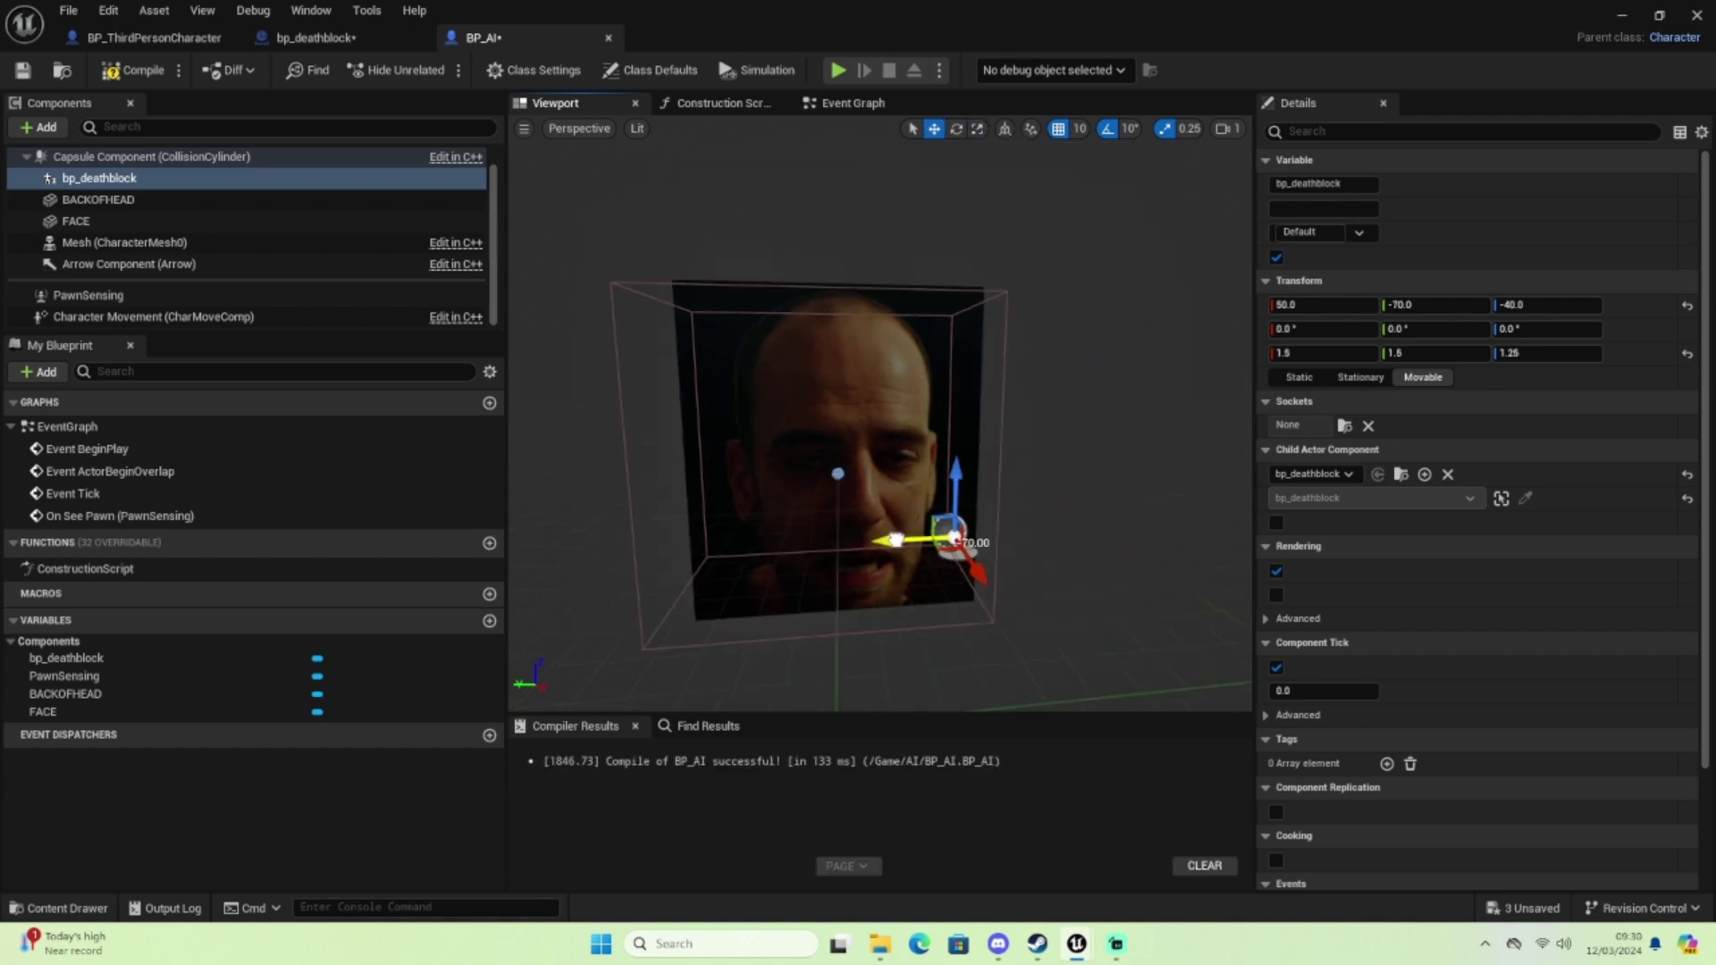
{"action": "key", "text": "w"}
{"action": "left_click_drag", "start_coordinate": [925, 539], "coordinate": [891, 540]}
{"action": "left_click_drag", "start_coordinate": [956, 481], "coordinate": [957, 461]}
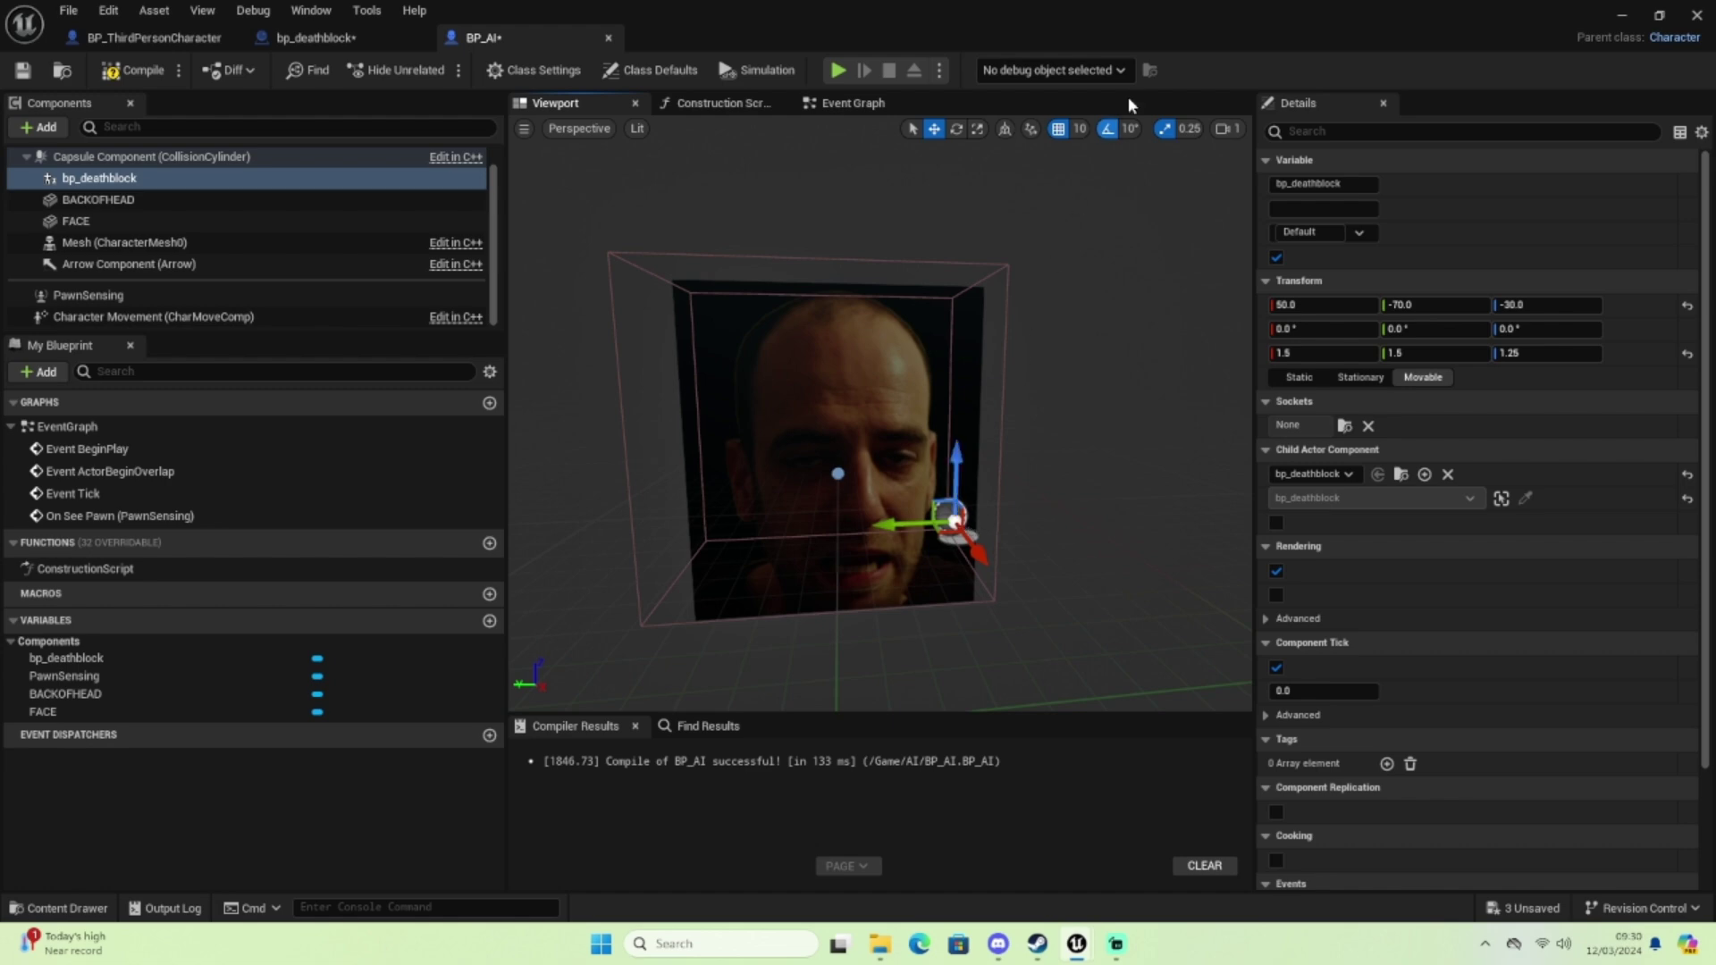
Compile BP_AI and return to the level, framing the face cube
{"action": "left_click", "coordinate": [134, 75]}
{"action": "left_click", "coordinate": [1615, 17]}
{"action": "right_click_drag", "start_coordinate": [1248, 454], "coordinate": [1249, 454]}
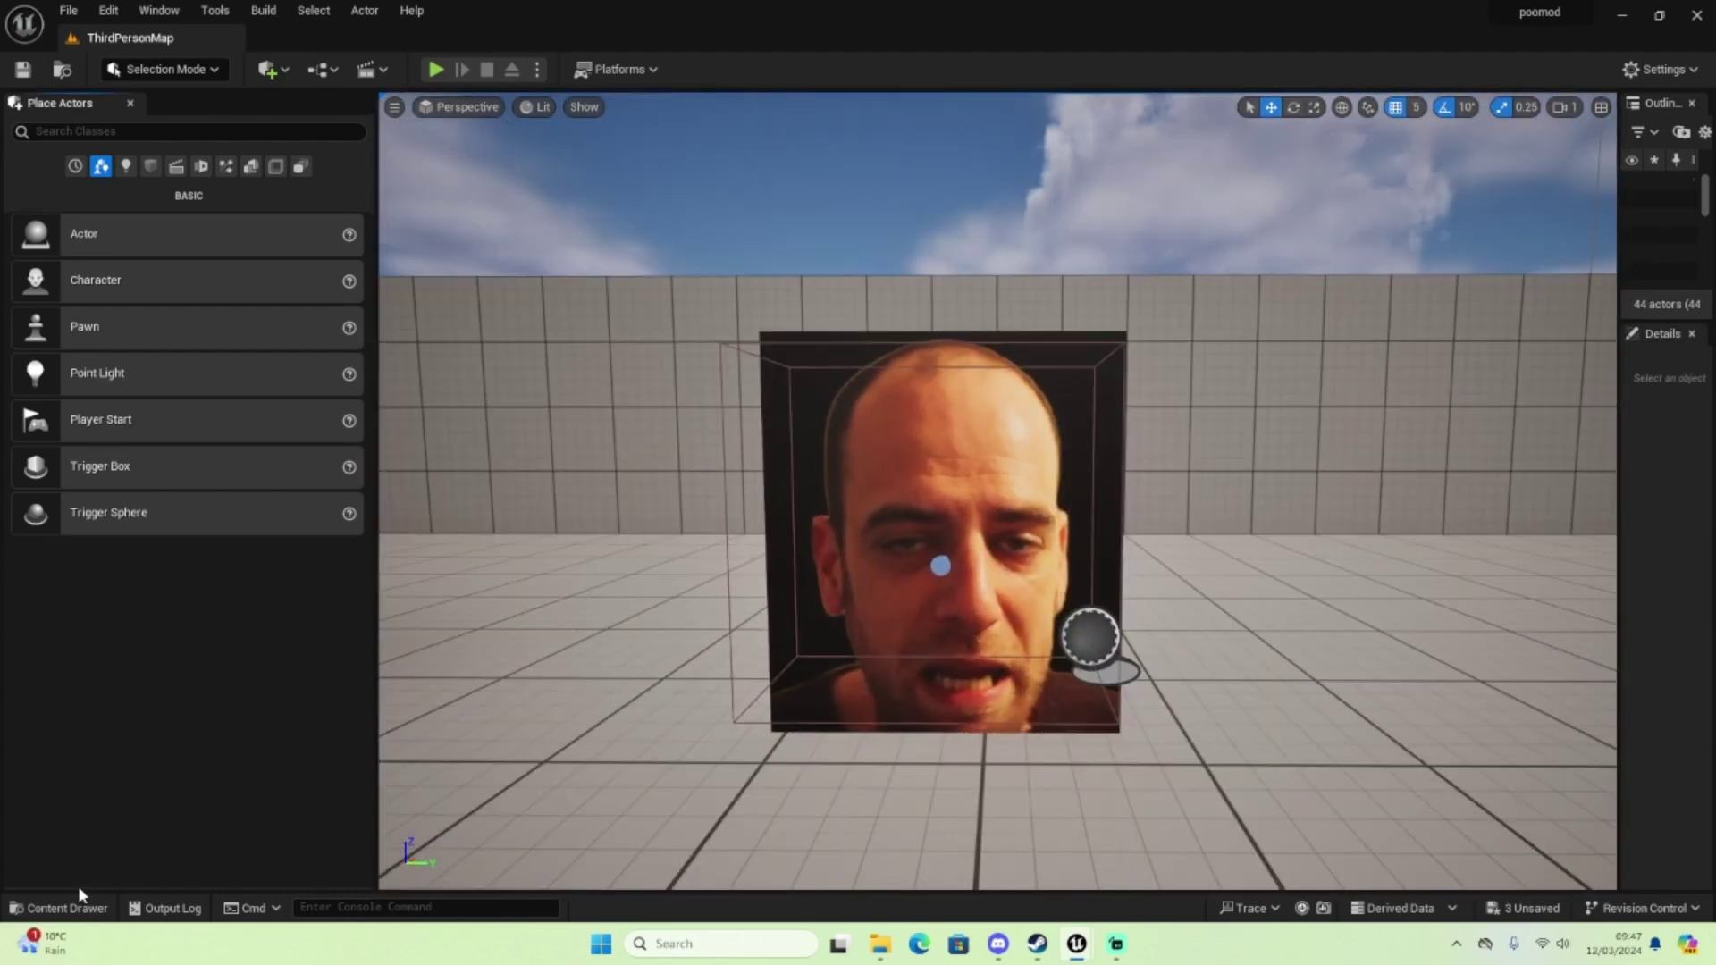
Open bp_deathblock, select its Box, and add an On Component Begin Overlap (Box) event
{"action": "left_click", "coordinate": [67, 908]}
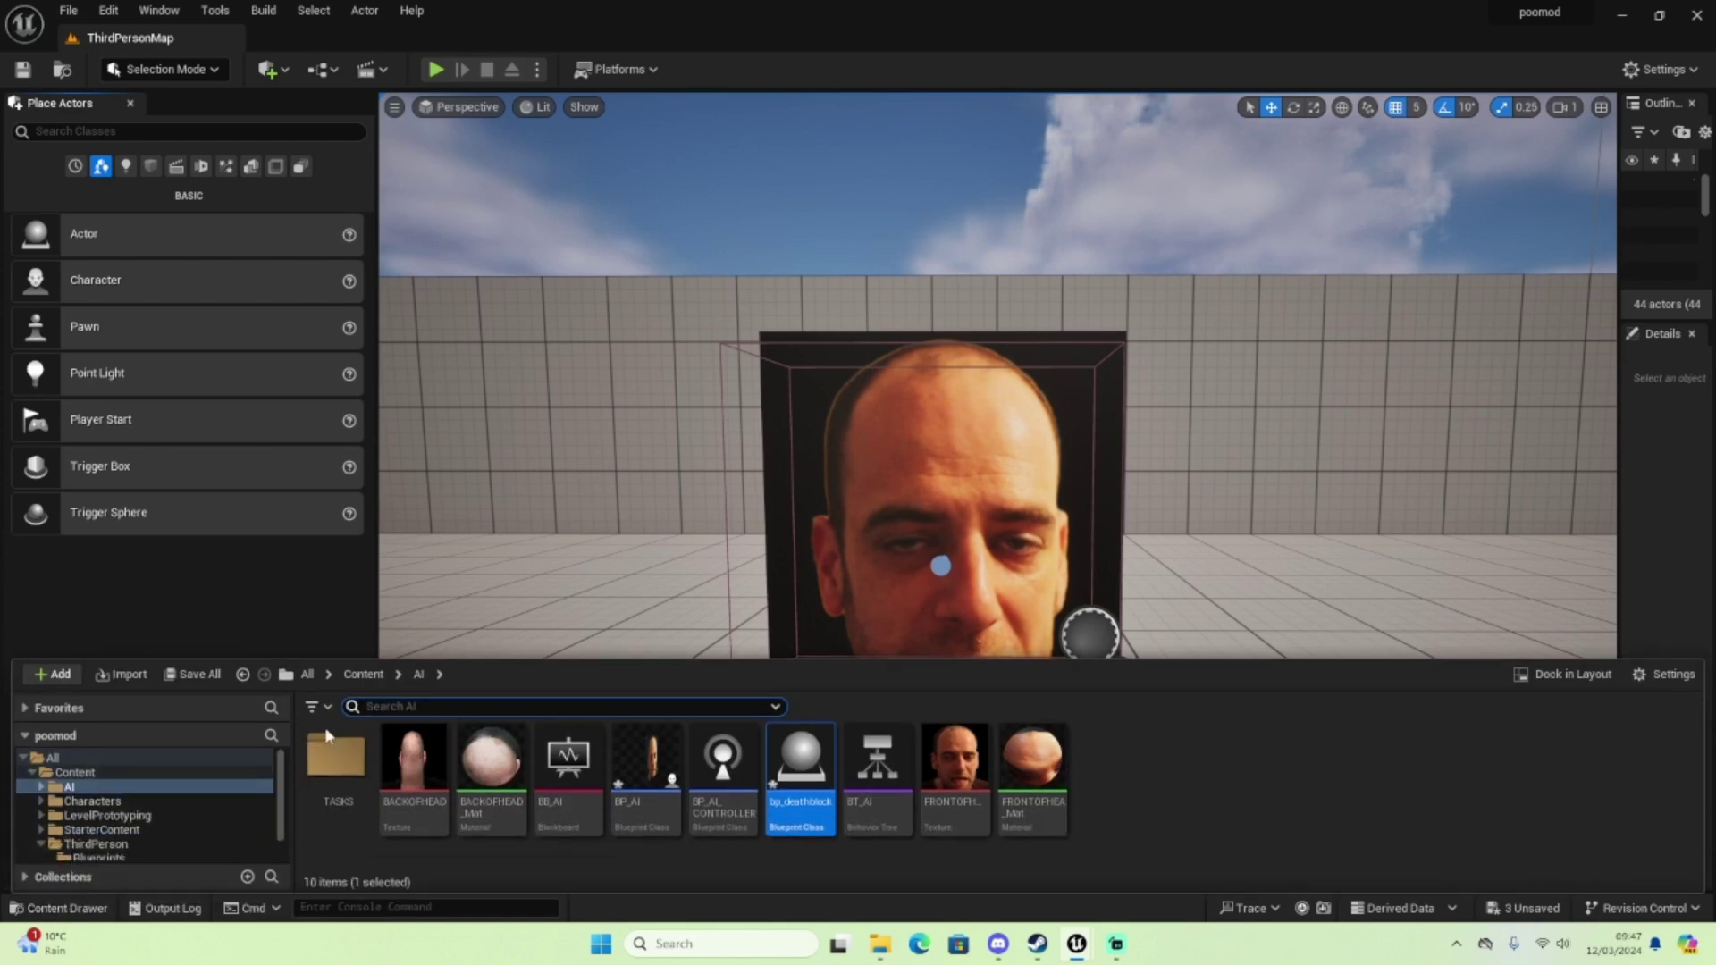
{"action": "double_click", "coordinate": [781, 807]}
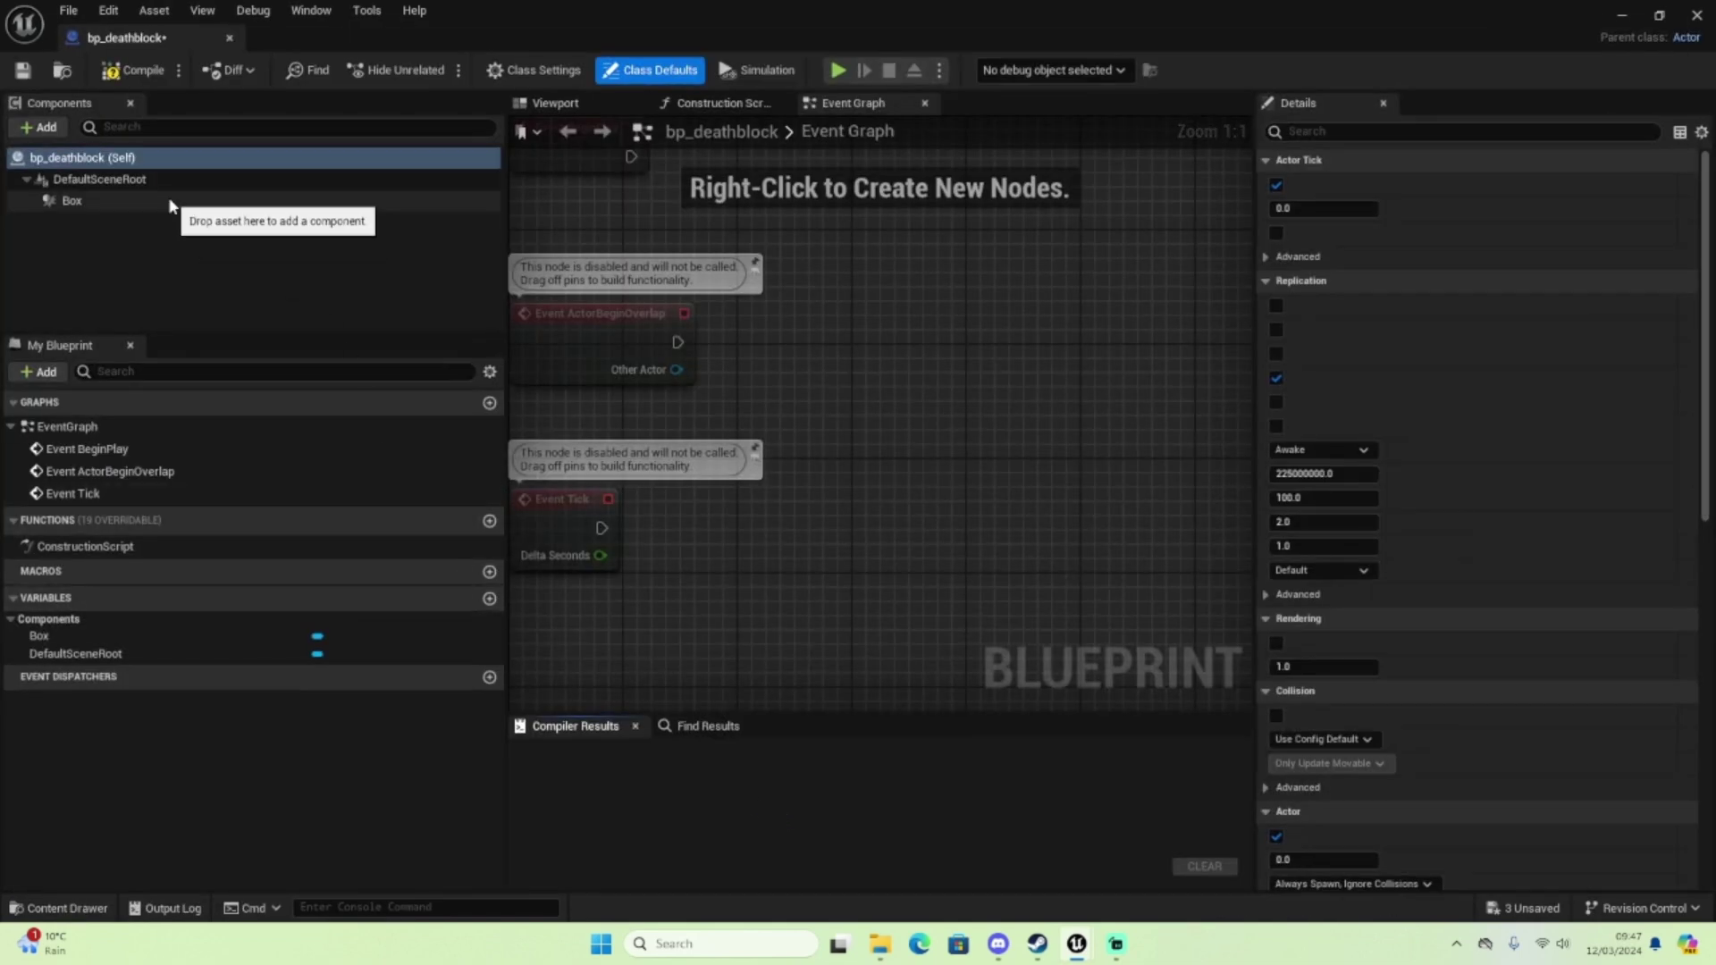
{"action": "left_click", "coordinate": [615, 103]}
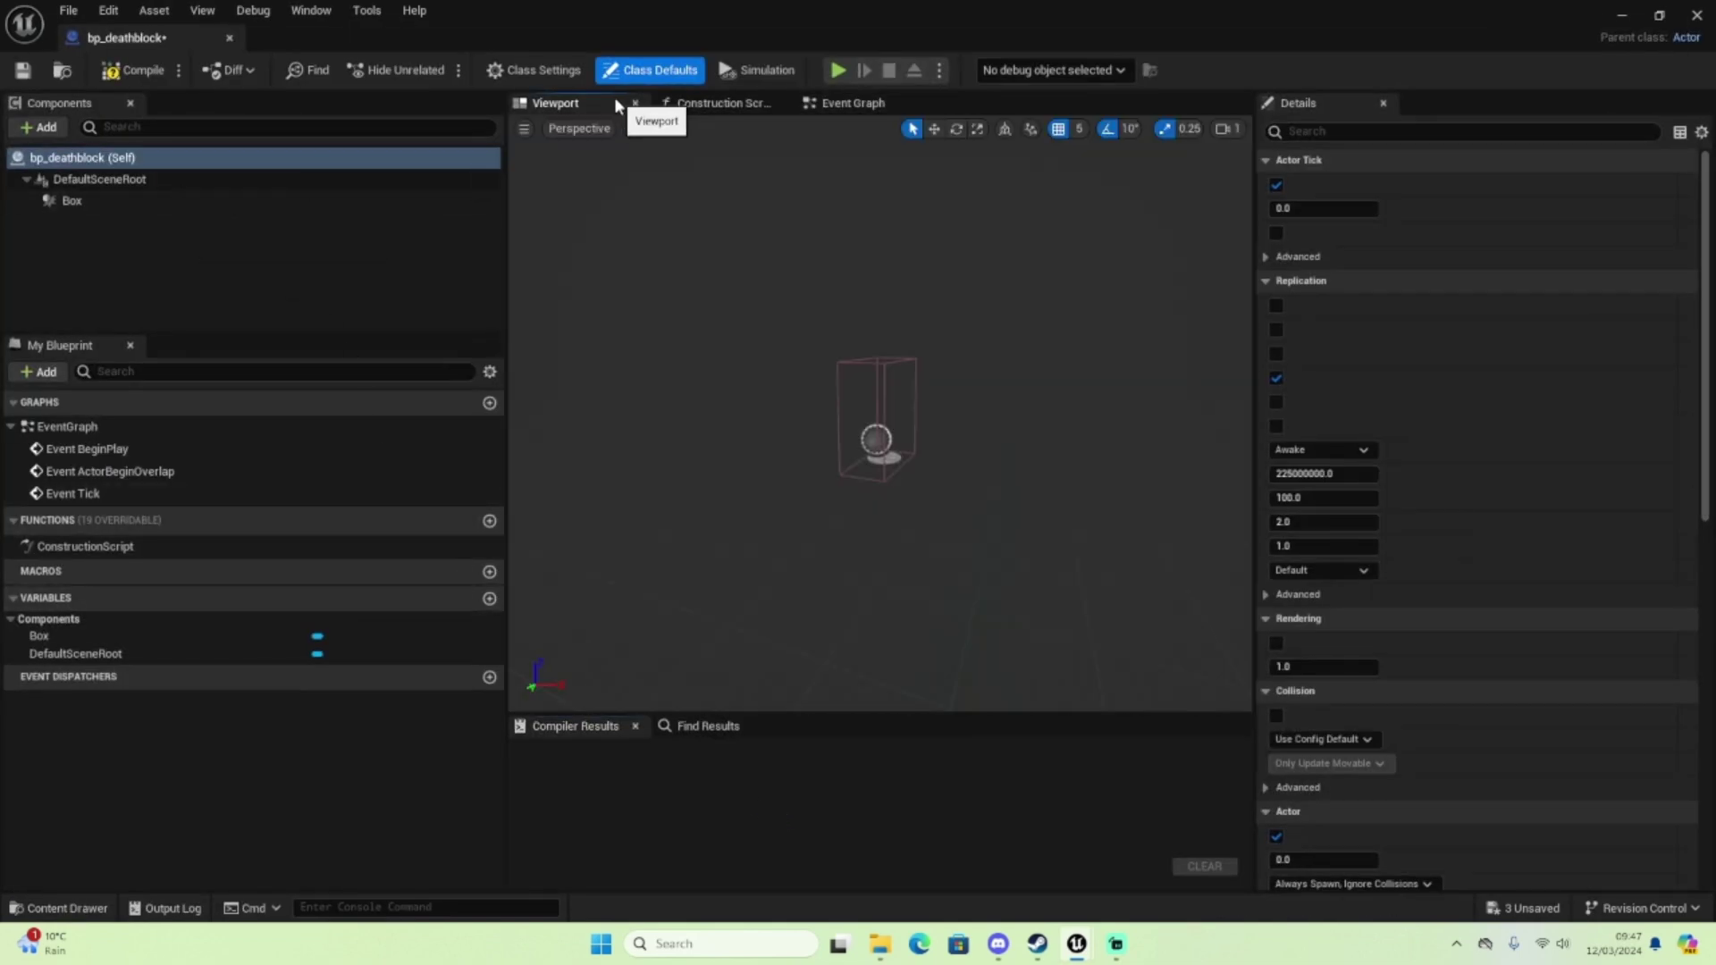
{"action": "left_click", "coordinate": [143, 202]}
{"action": "scroll", "coordinate": [1429, 599], "scroll_direction": "down", "scroll_amount": 10}
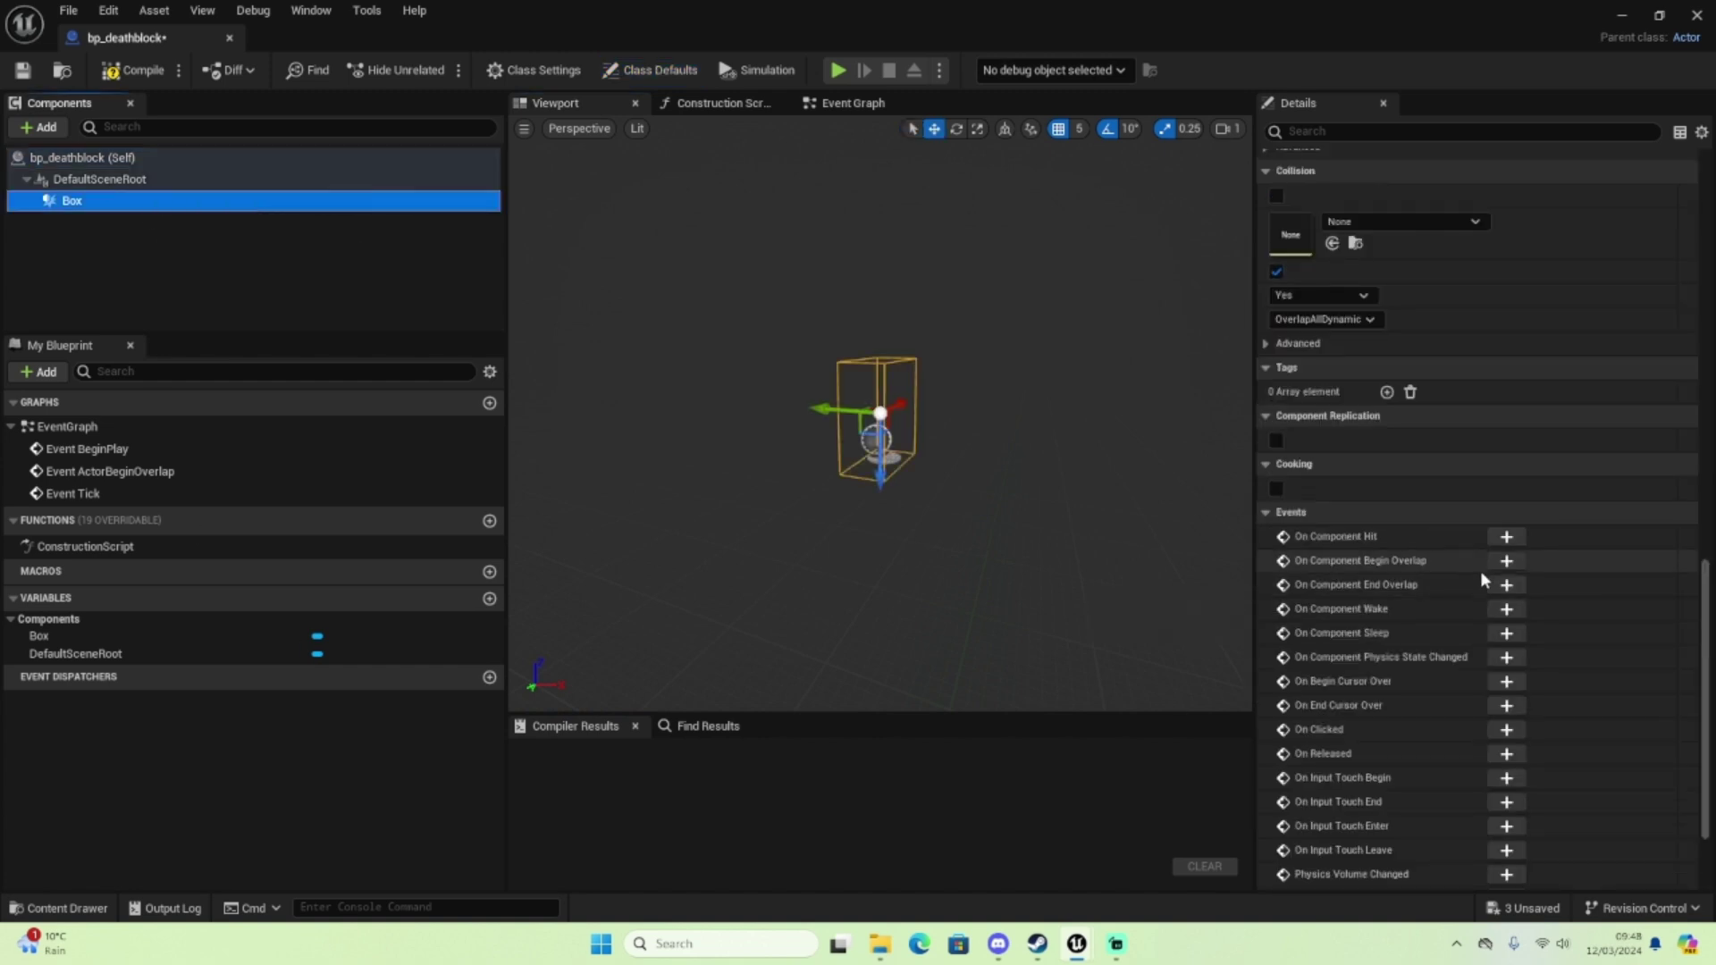
{"action": "left_click", "coordinate": [1506, 560]}
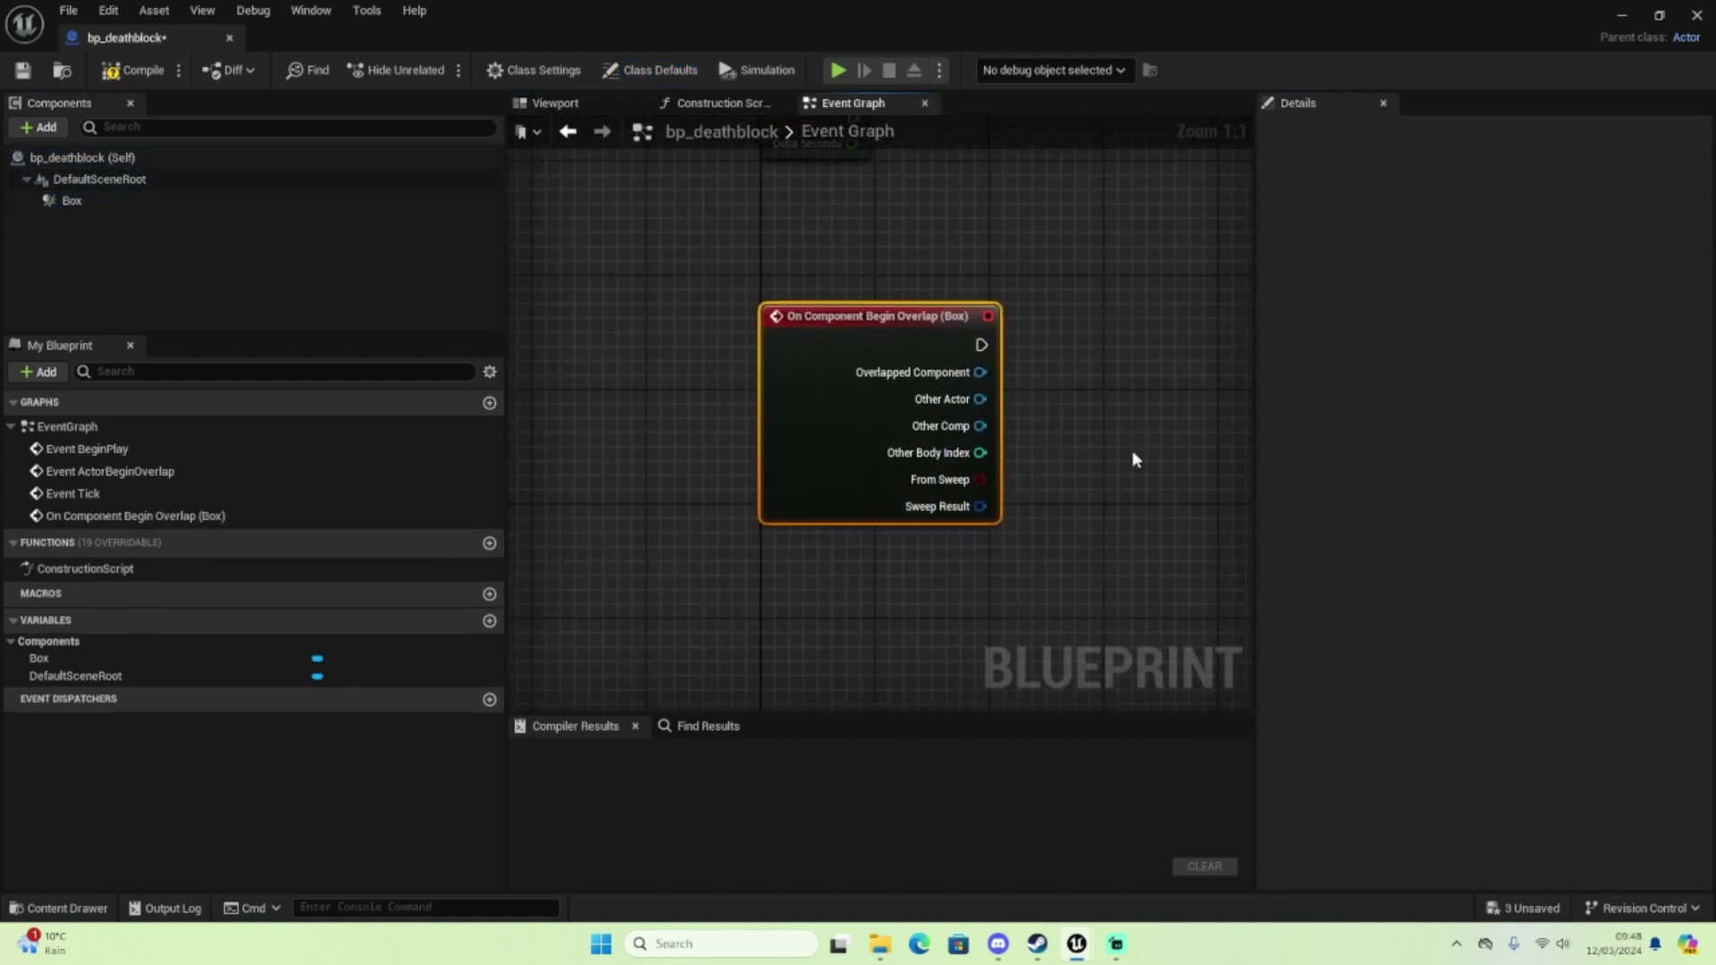
{"action": "right_click_drag", "start_coordinate": [1150, 405], "coordinate": [901, 397]}
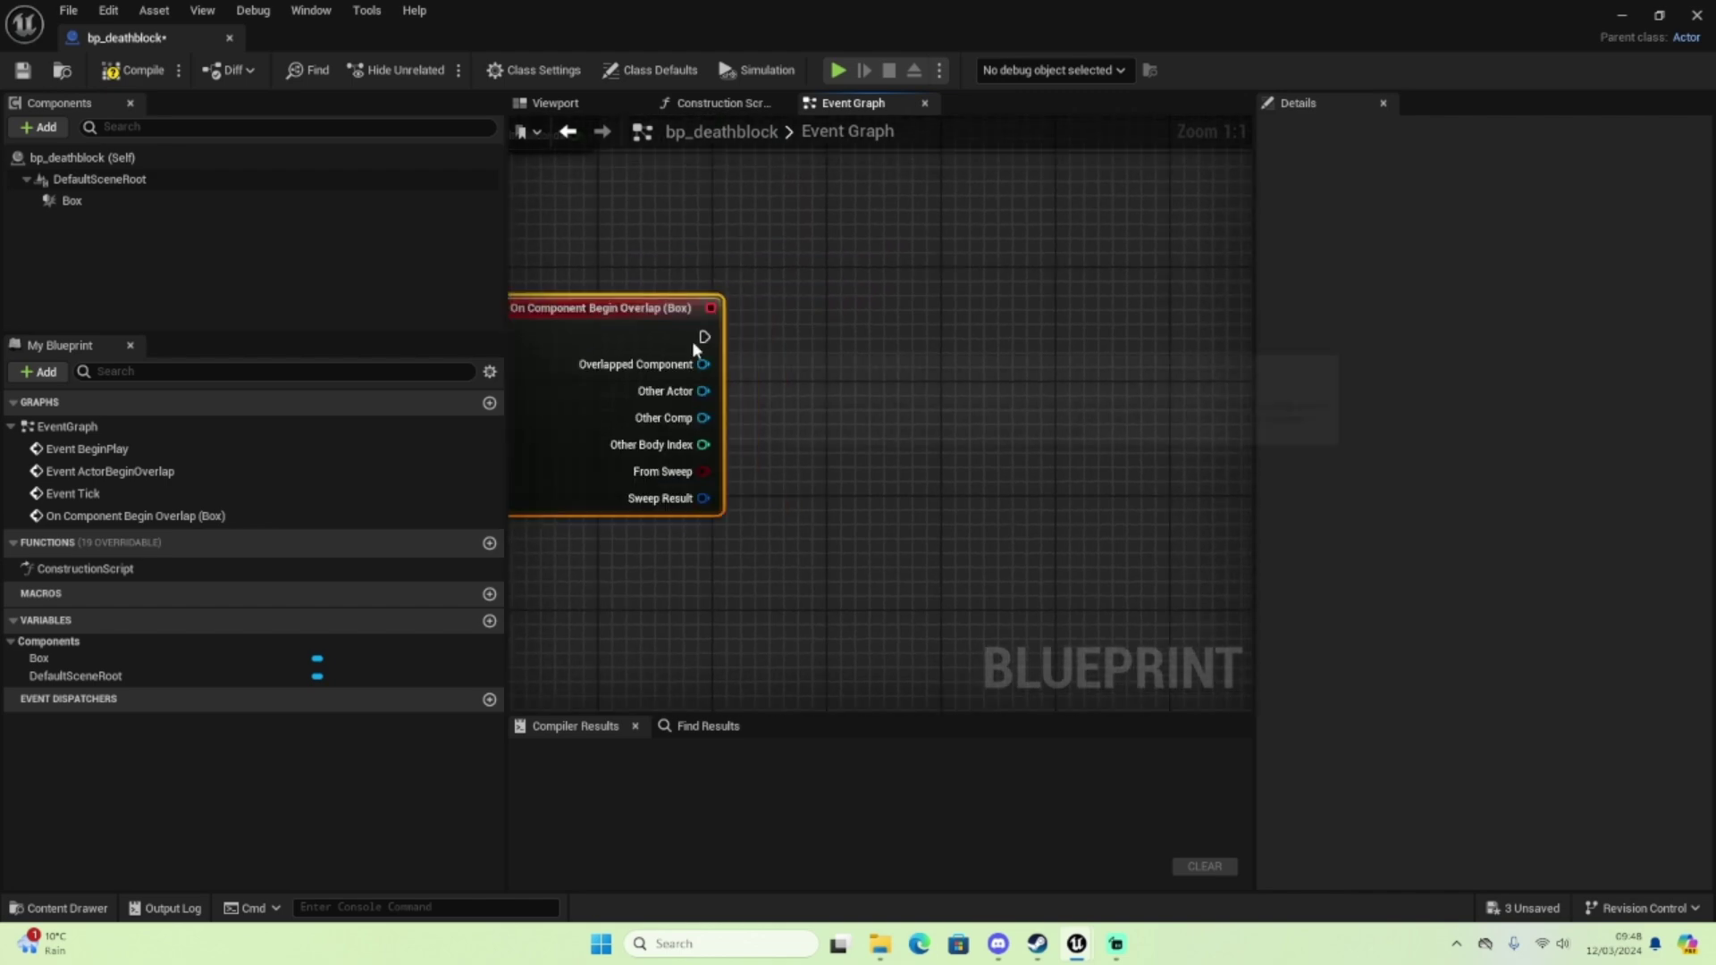
{"action": "left_click_drag", "start_coordinate": [704, 335], "coordinate": [964, 337]}
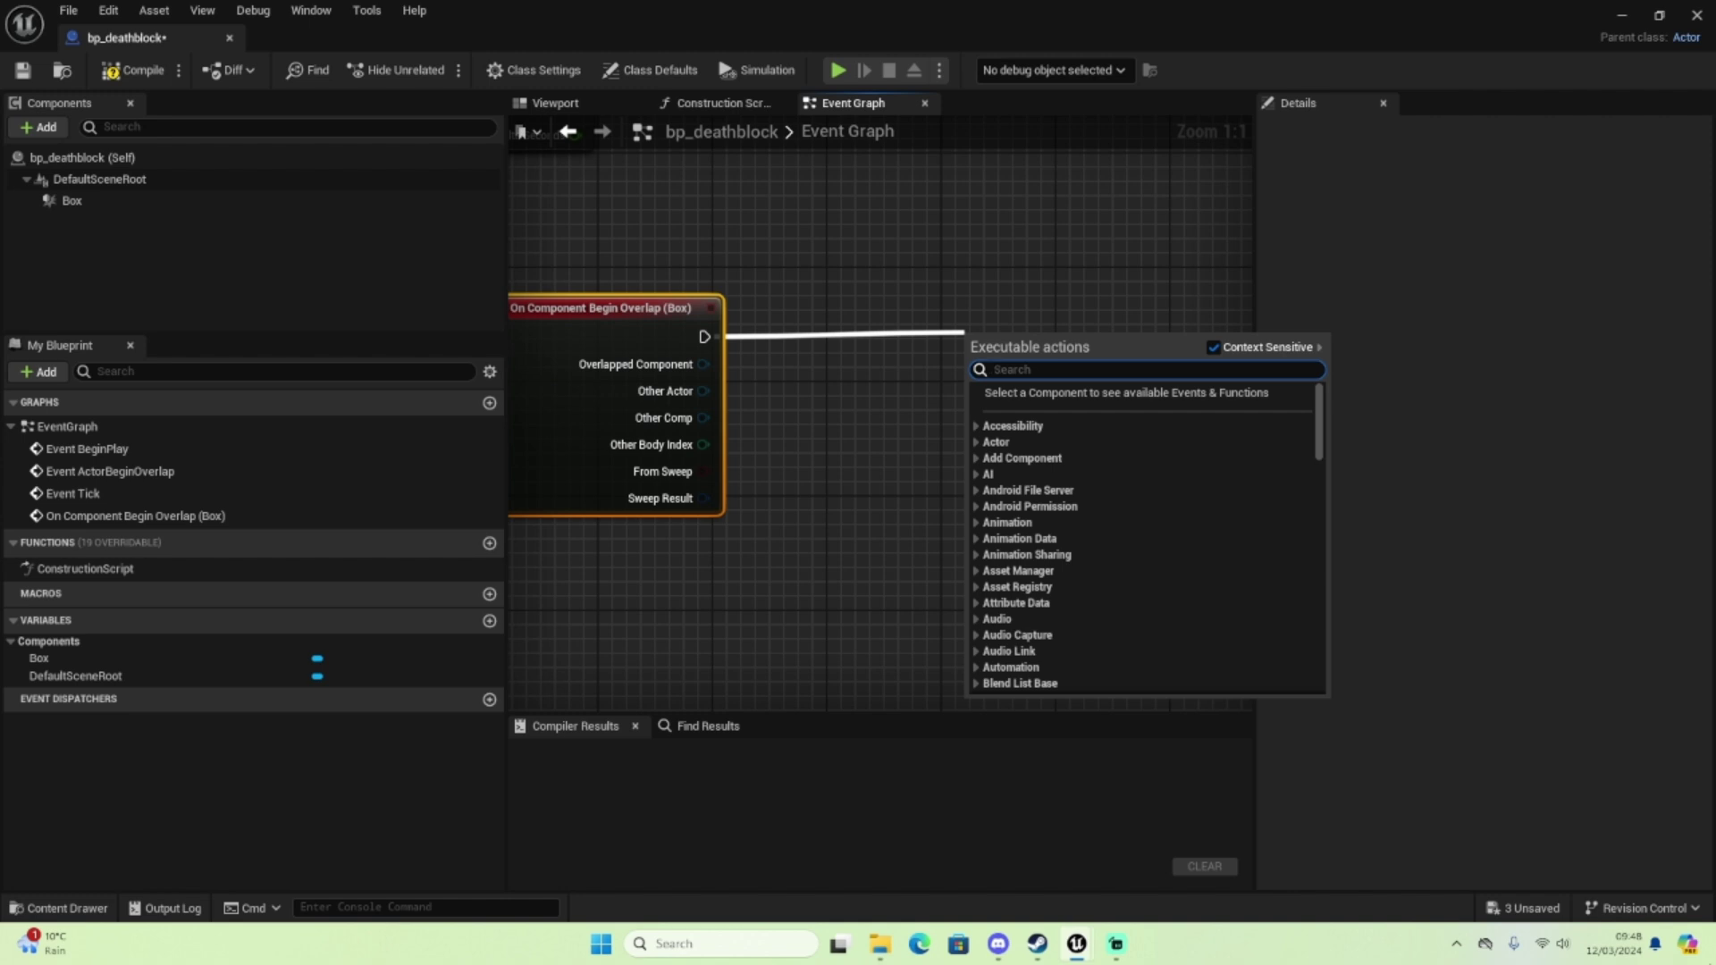
Add a Cast To BP_ThirdPersonCharacter after the overlap, fed by Other Actor
{"action": "type", "text": "cast"}
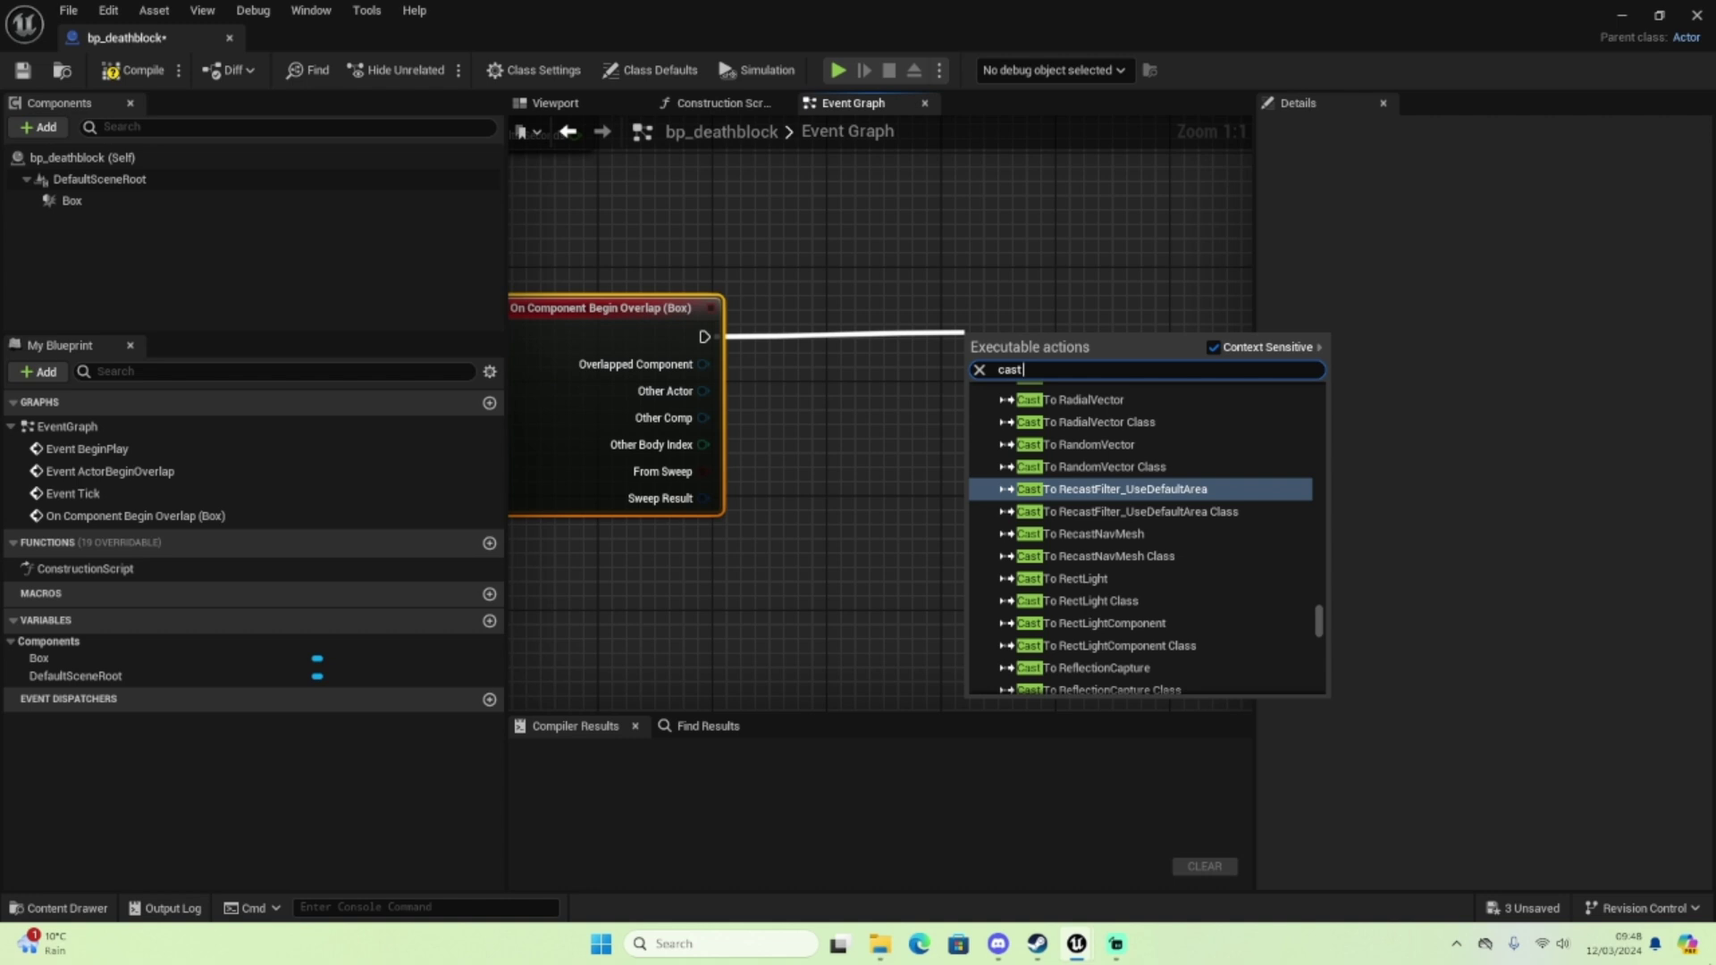
{"action": "type", "text": " to"}
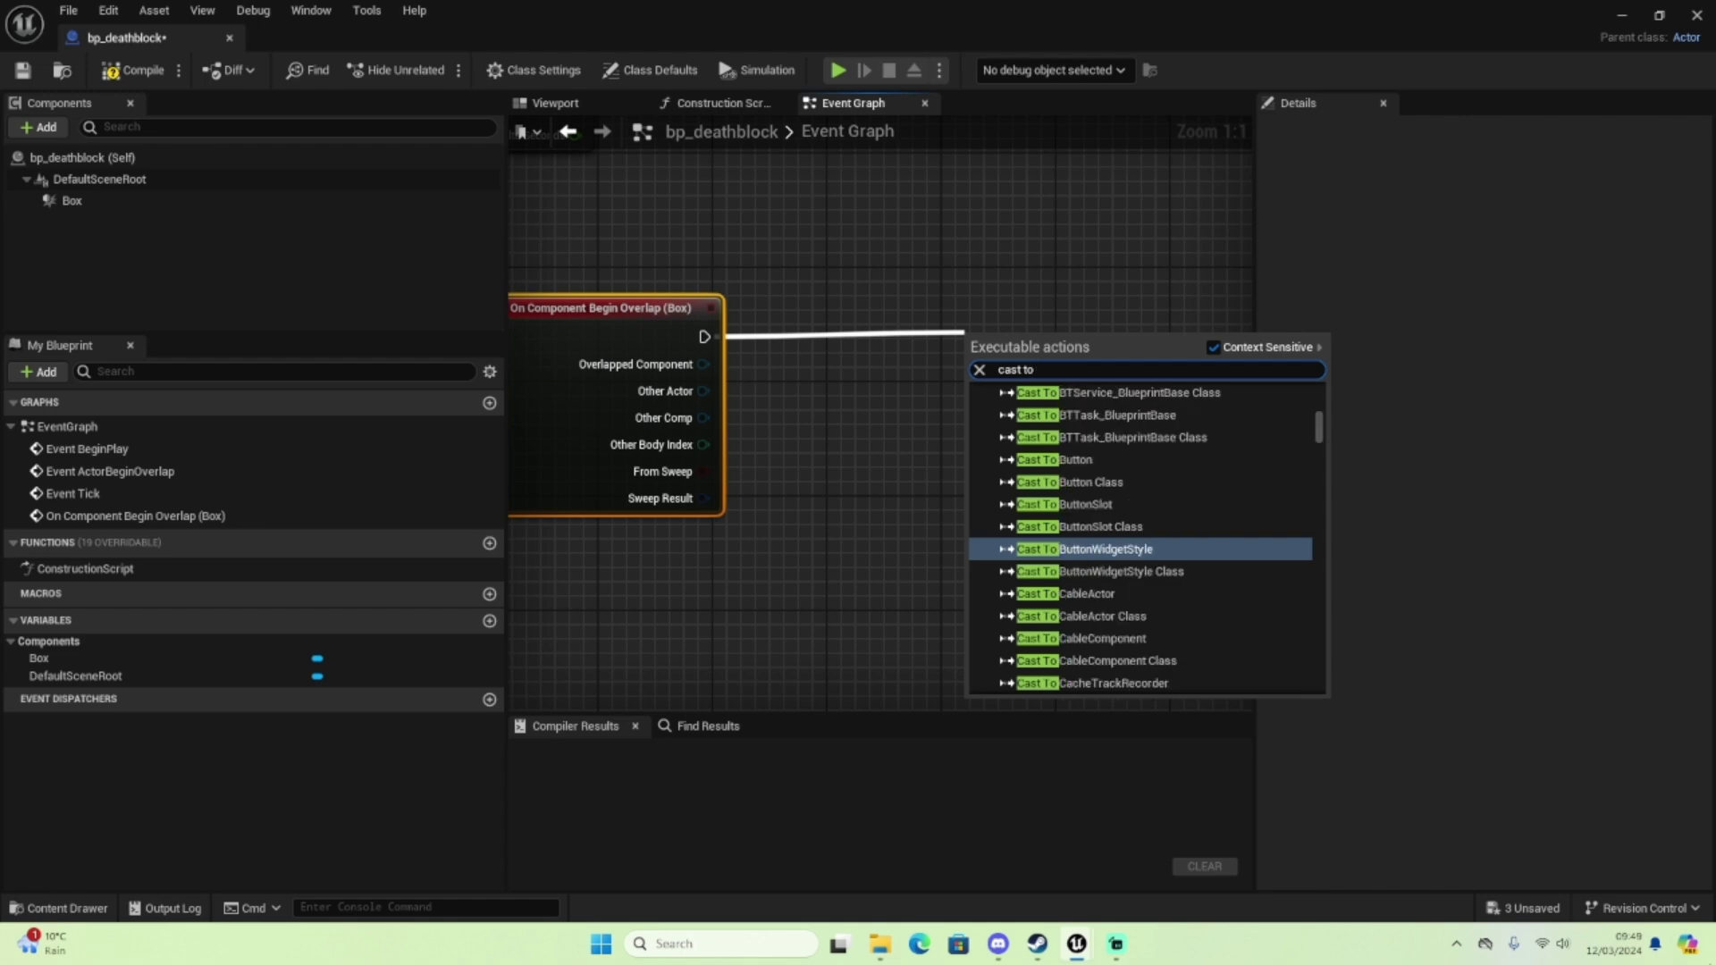
{"action": "type", "text": " bp"}
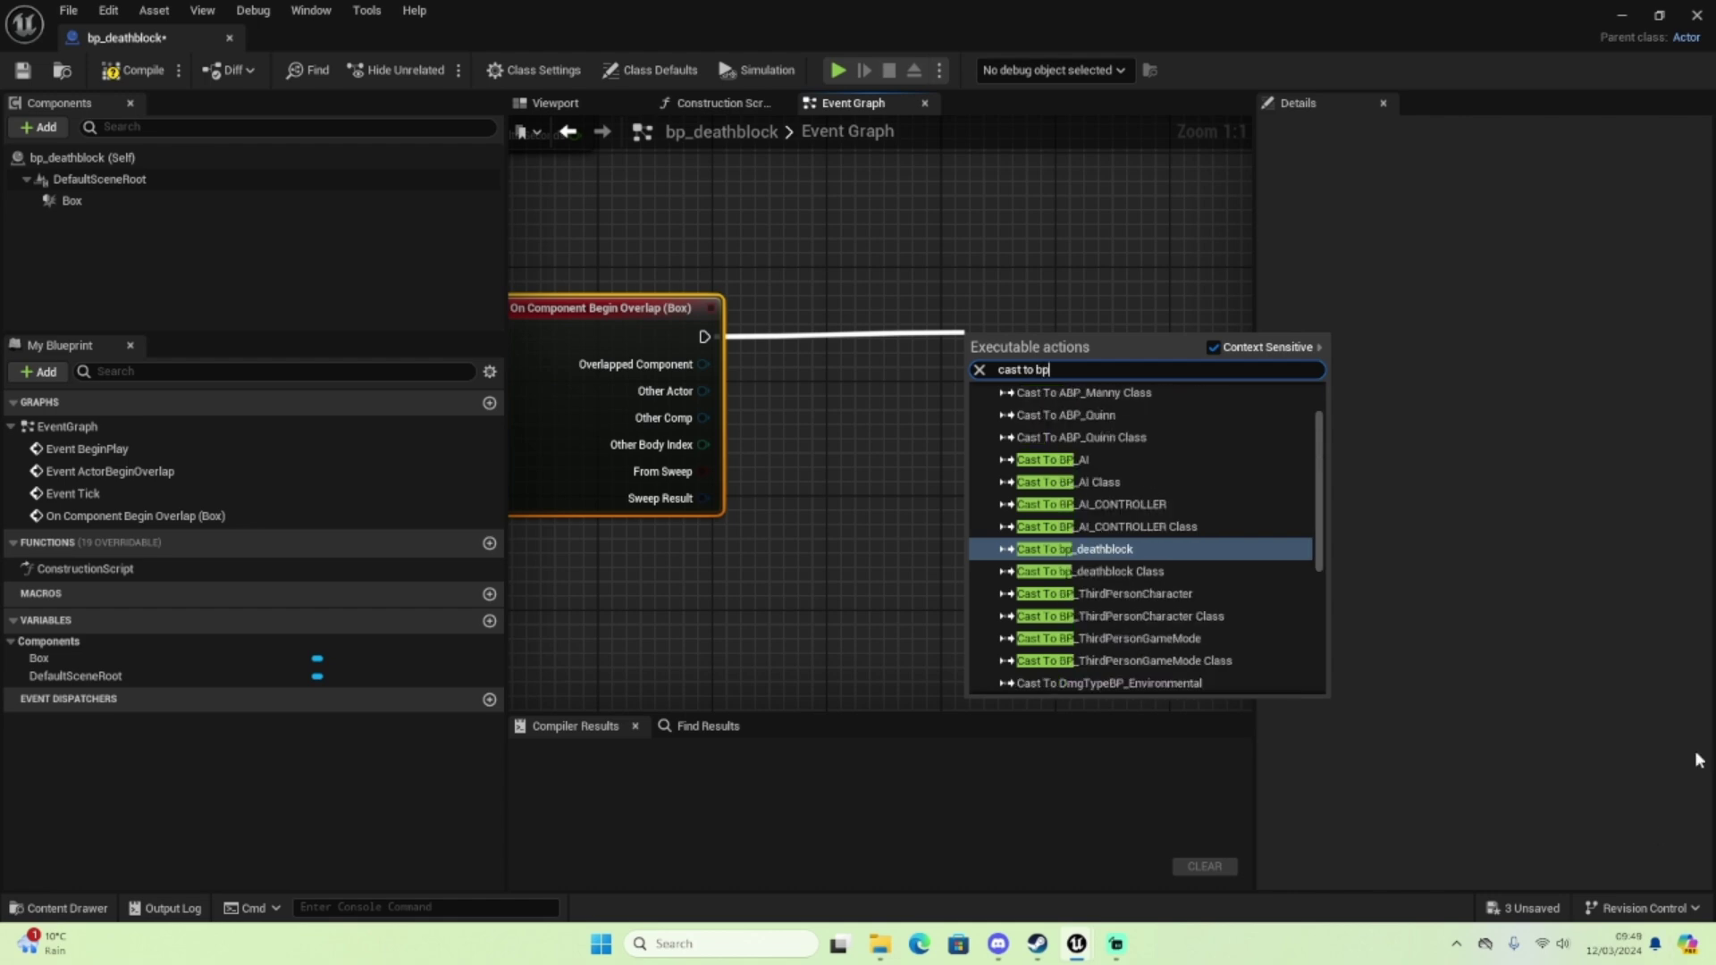
{"action": "left_click", "coordinate": [1160, 595]}
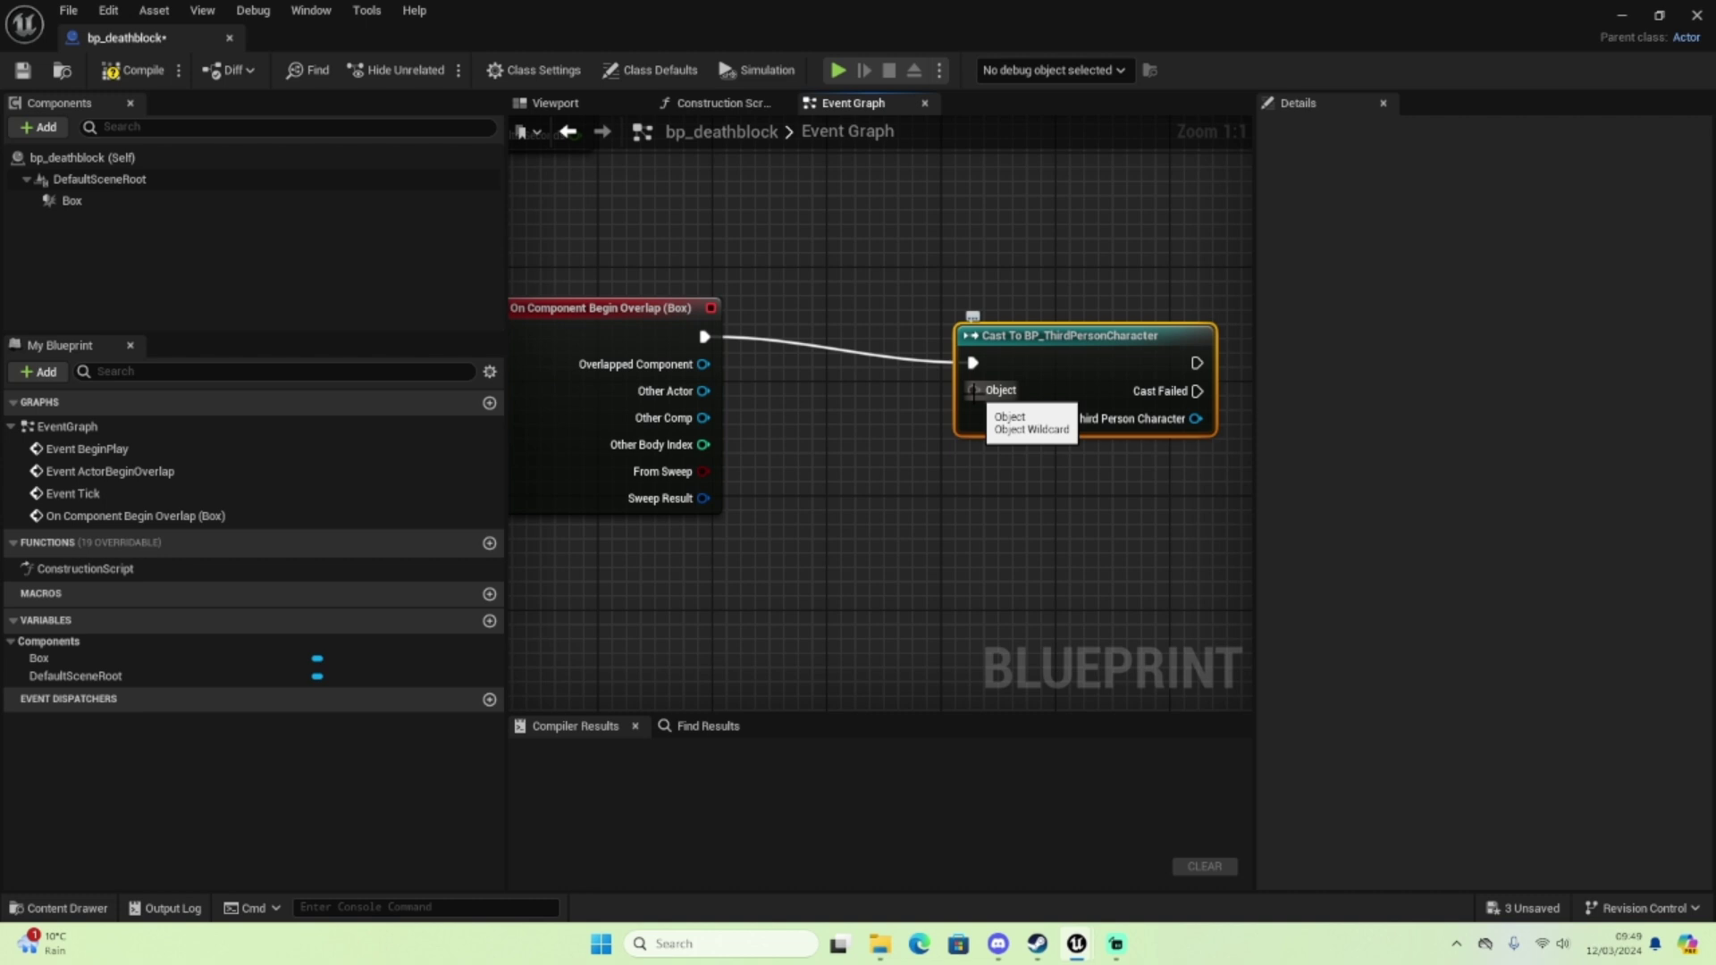
{"action": "left_click_drag", "start_coordinate": [973, 391], "coordinate": [703, 391]}
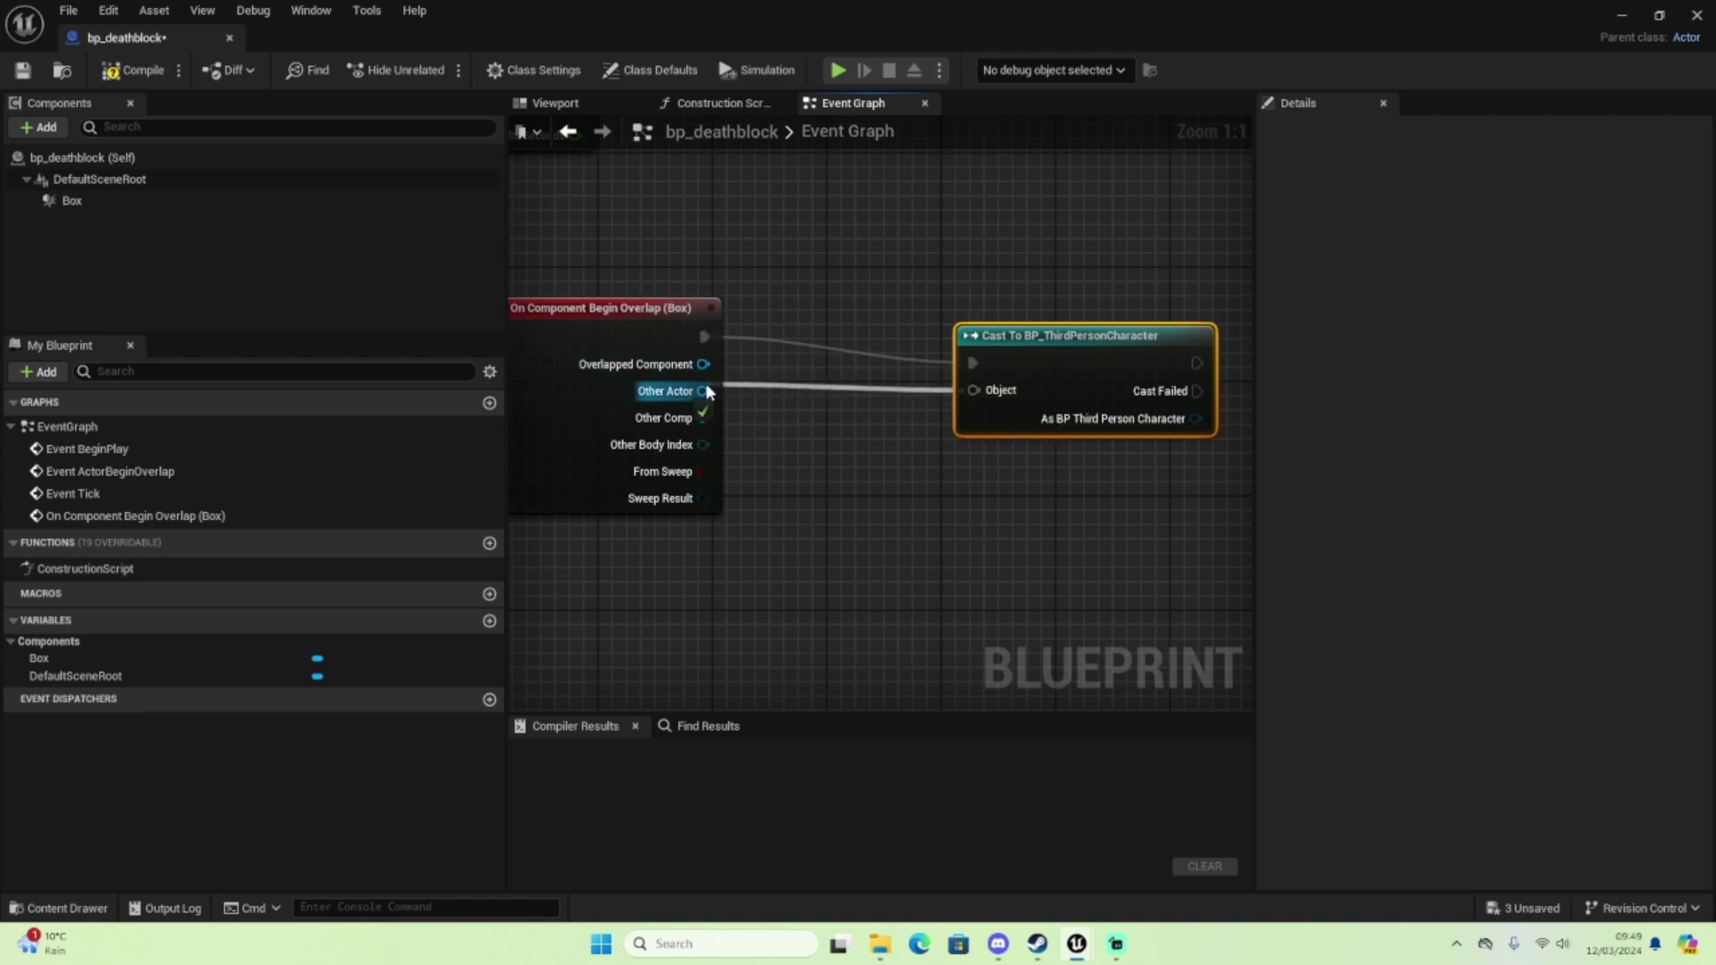
{"action": "right_click_drag", "start_coordinate": [981, 487], "coordinate": [669, 482]}
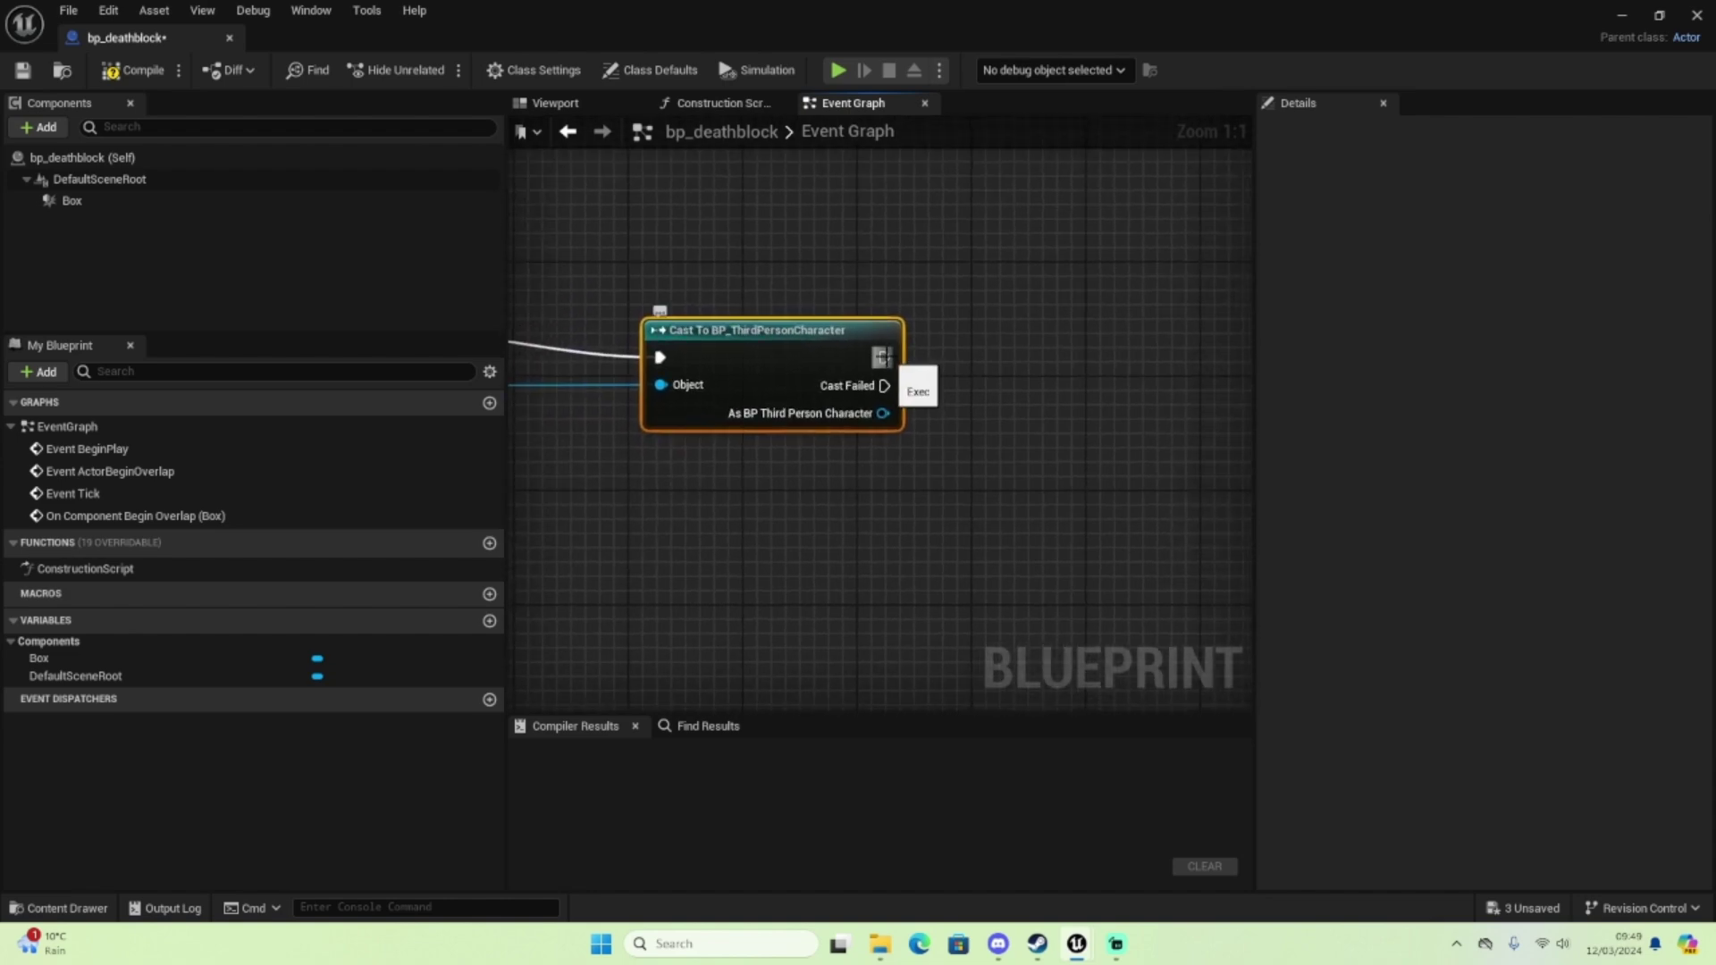
Call Death on the cast character after a successful cast, then compile bp_deathblock
{"action": "left_click_drag", "start_coordinate": [882, 357], "coordinate": [1125, 377]}
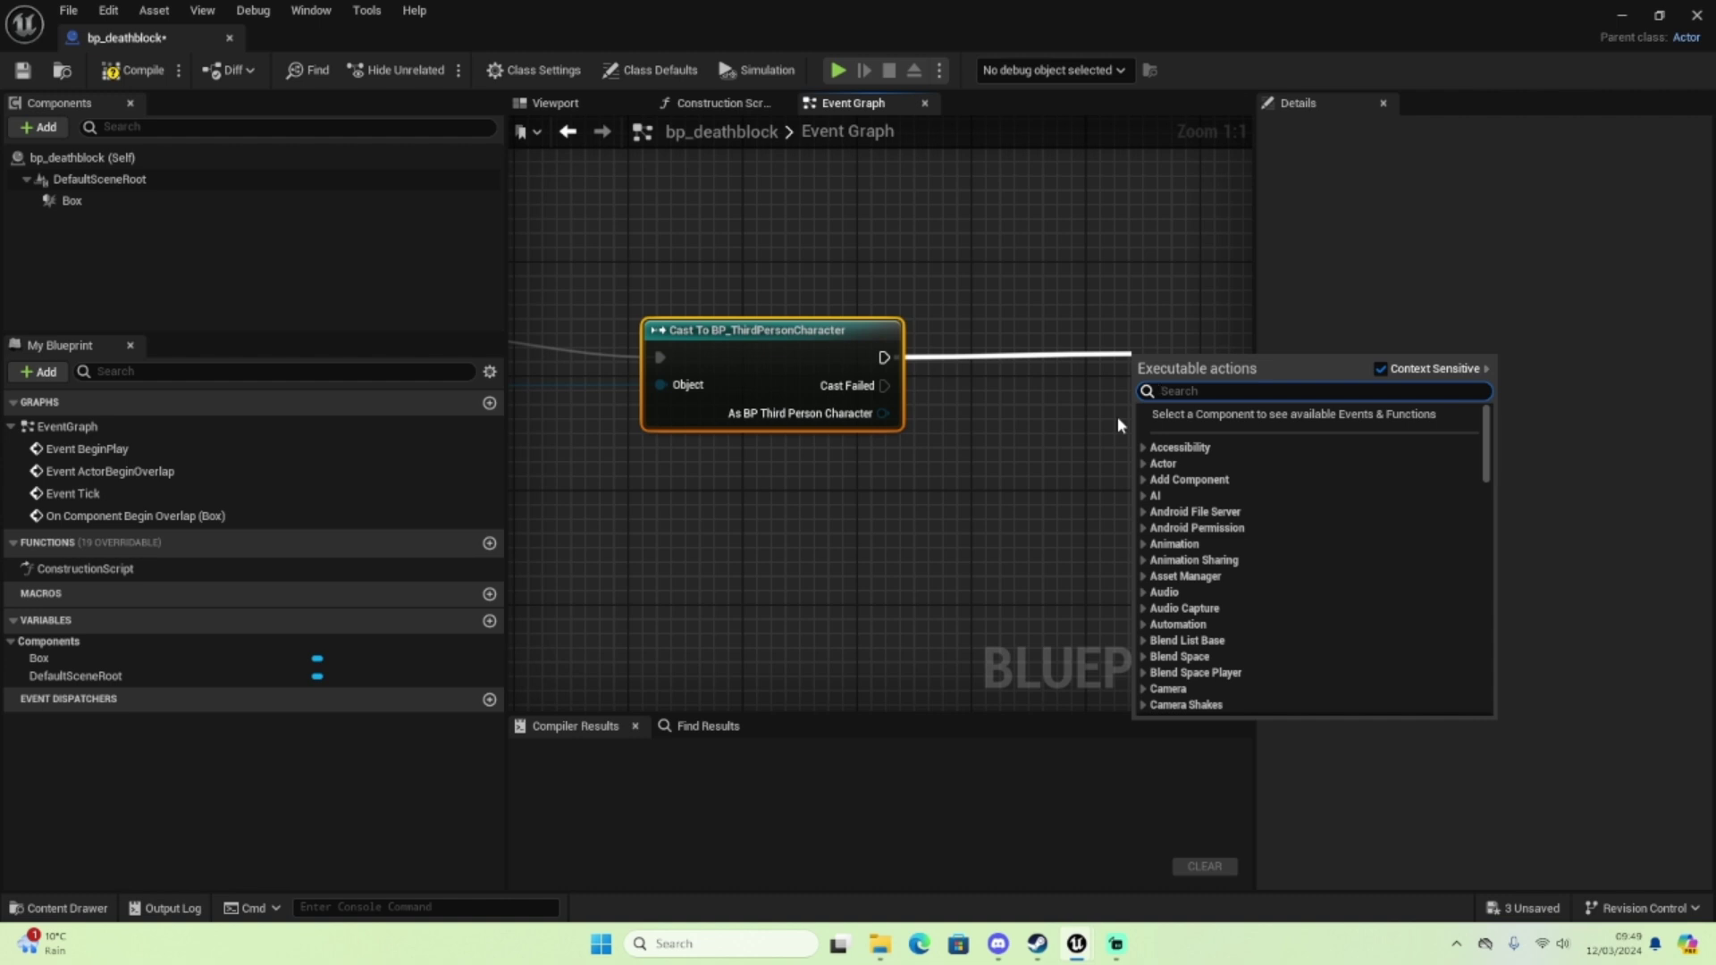
{"action": "type", "text": "deat"}
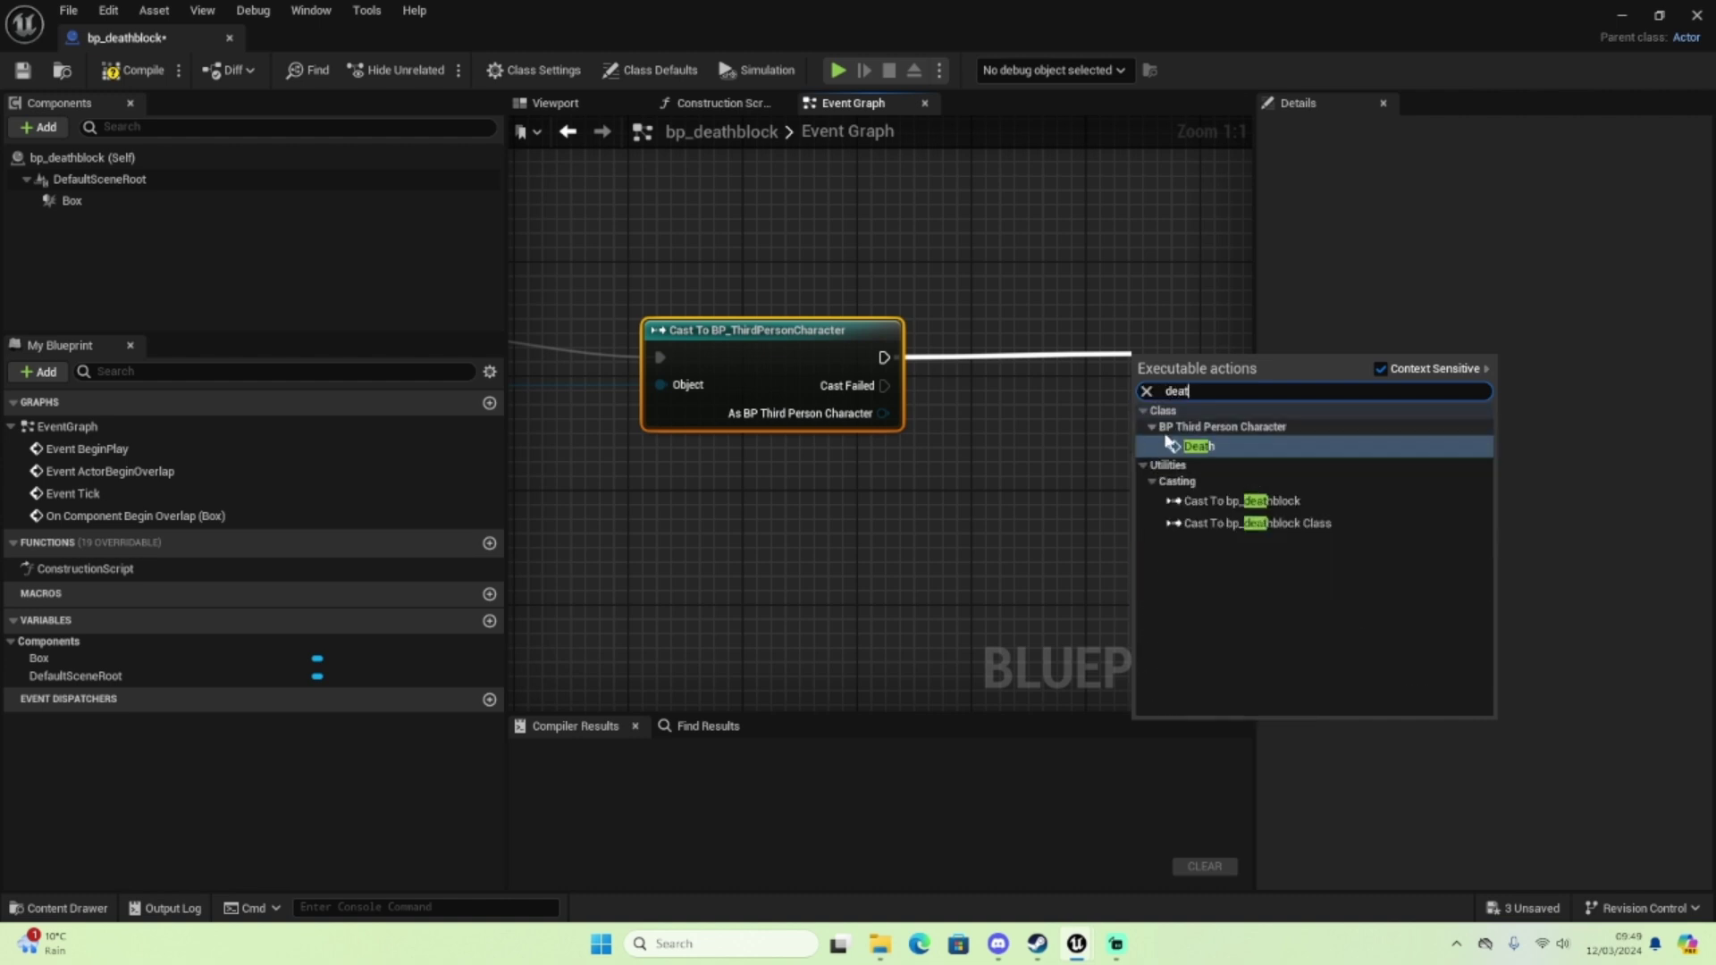
{"action": "left_click", "coordinate": [1197, 446]}
{"action": "right_click_drag", "start_coordinate": [1070, 480], "coordinate": [860, 480]}
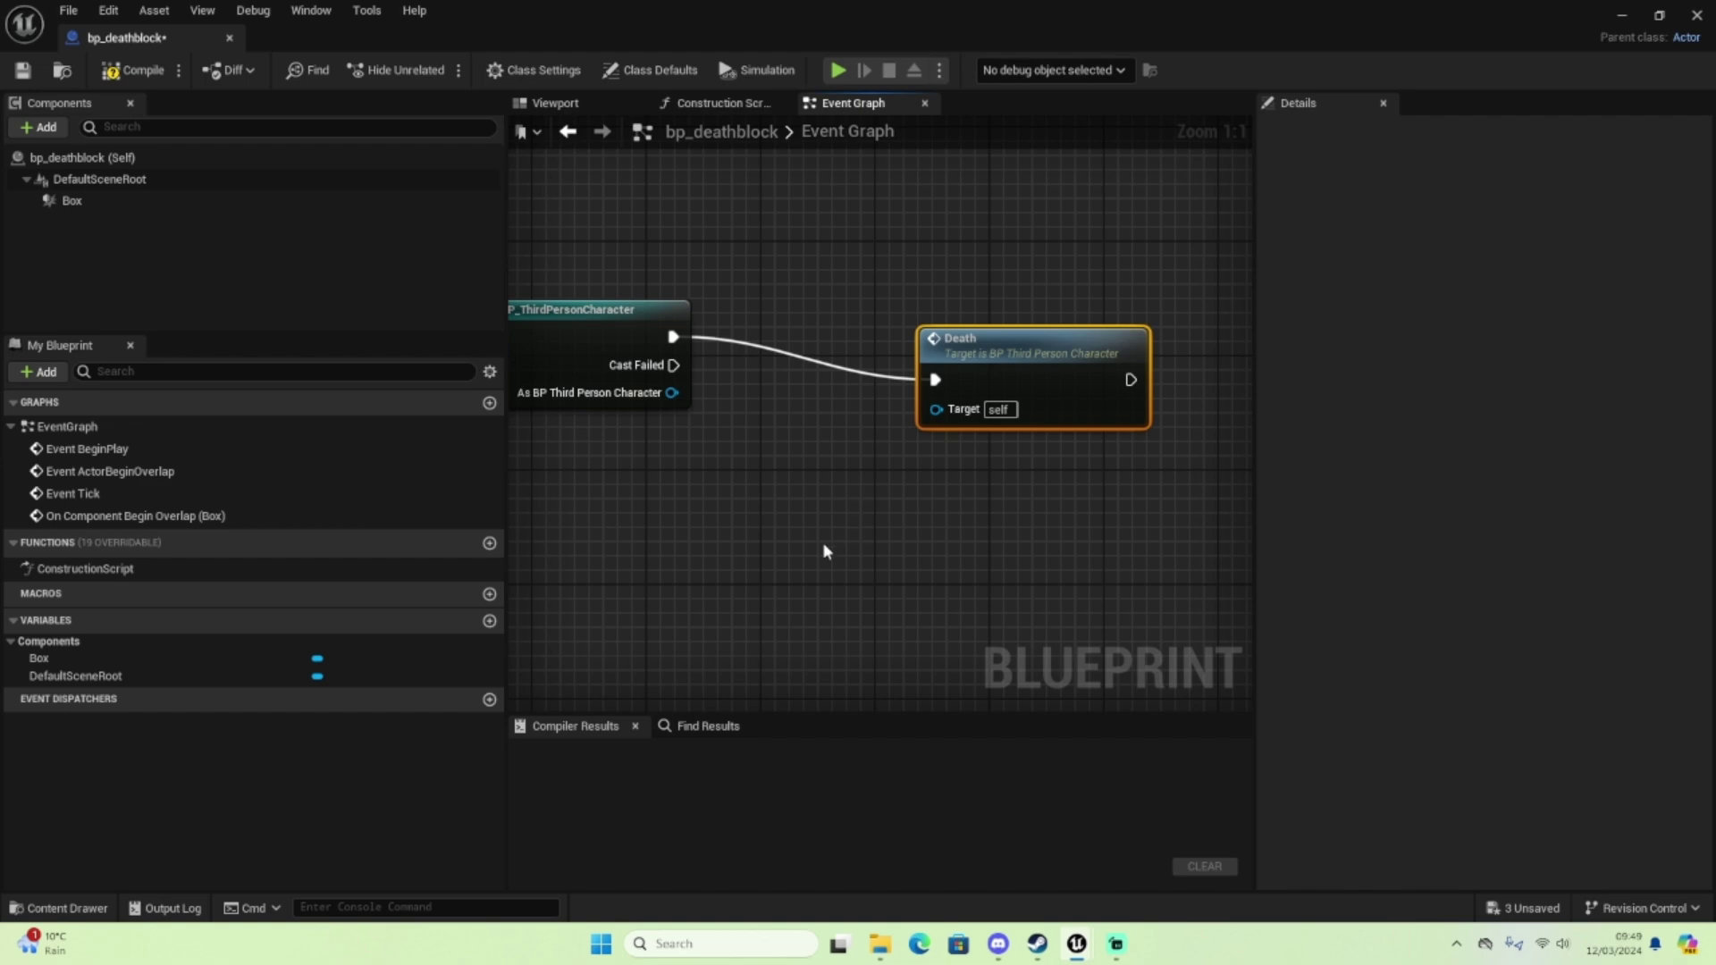
{"action": "right_click_drag", "start_coordinate": [823, 548], "coordinate": [865, 554]}
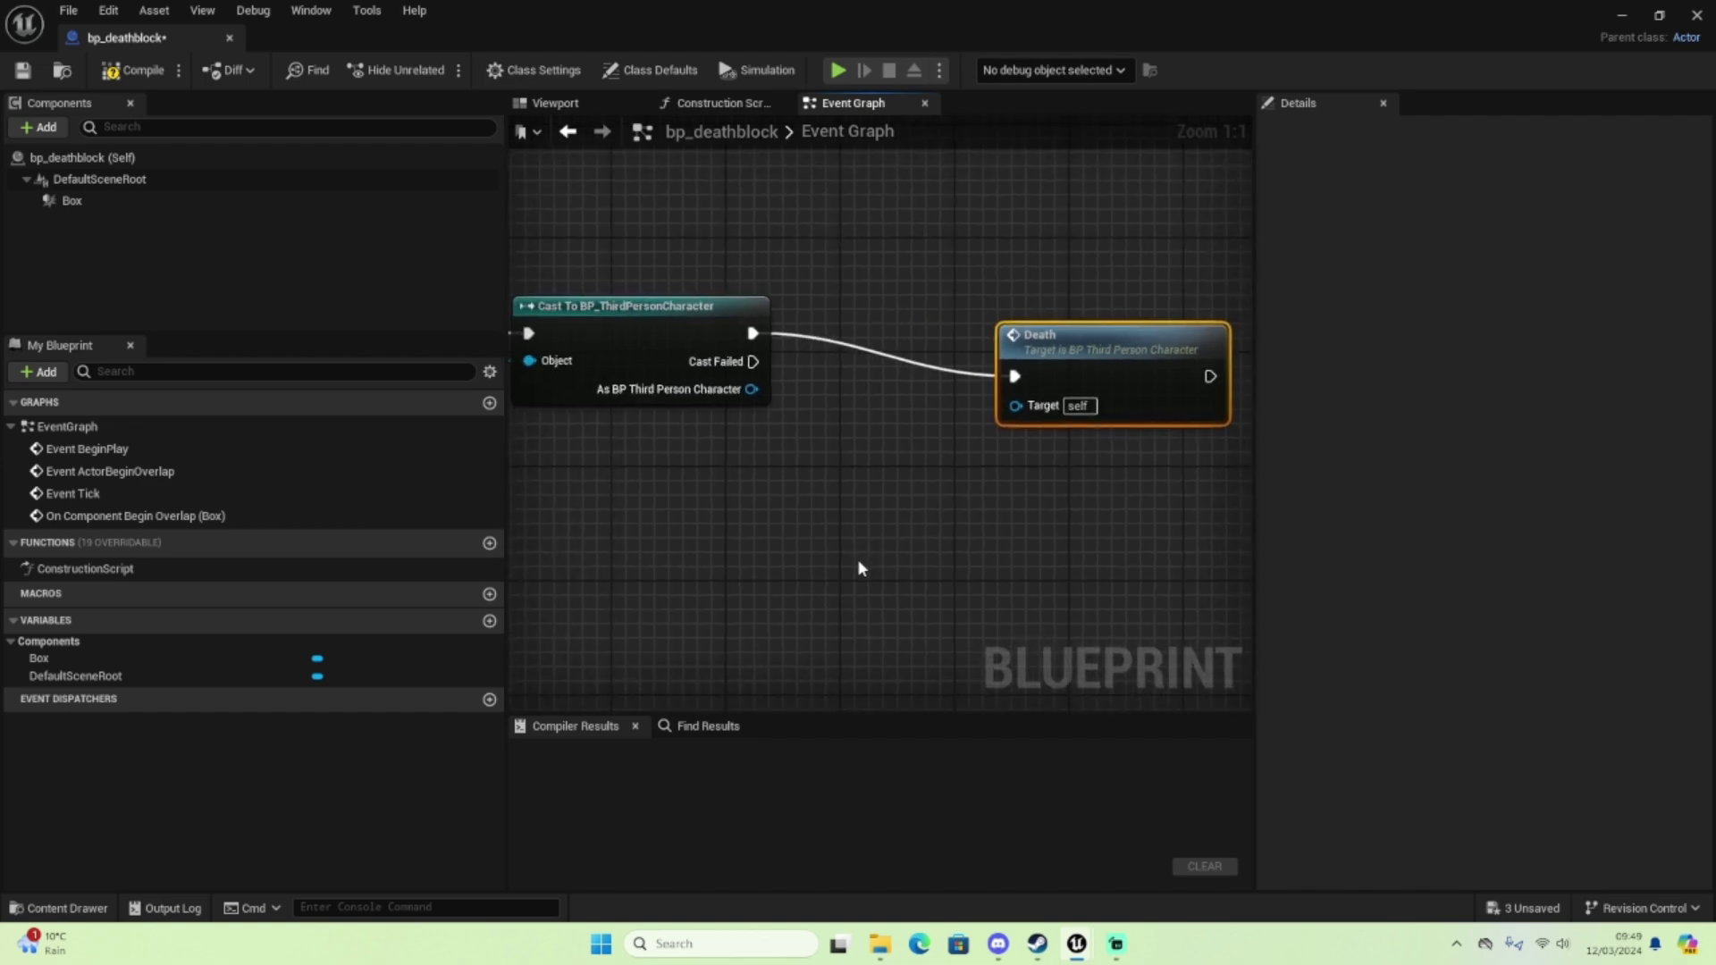
{"action": "left_click_drag", "start_coordinate": [1019, 338], "coordinate": [976, 295]}
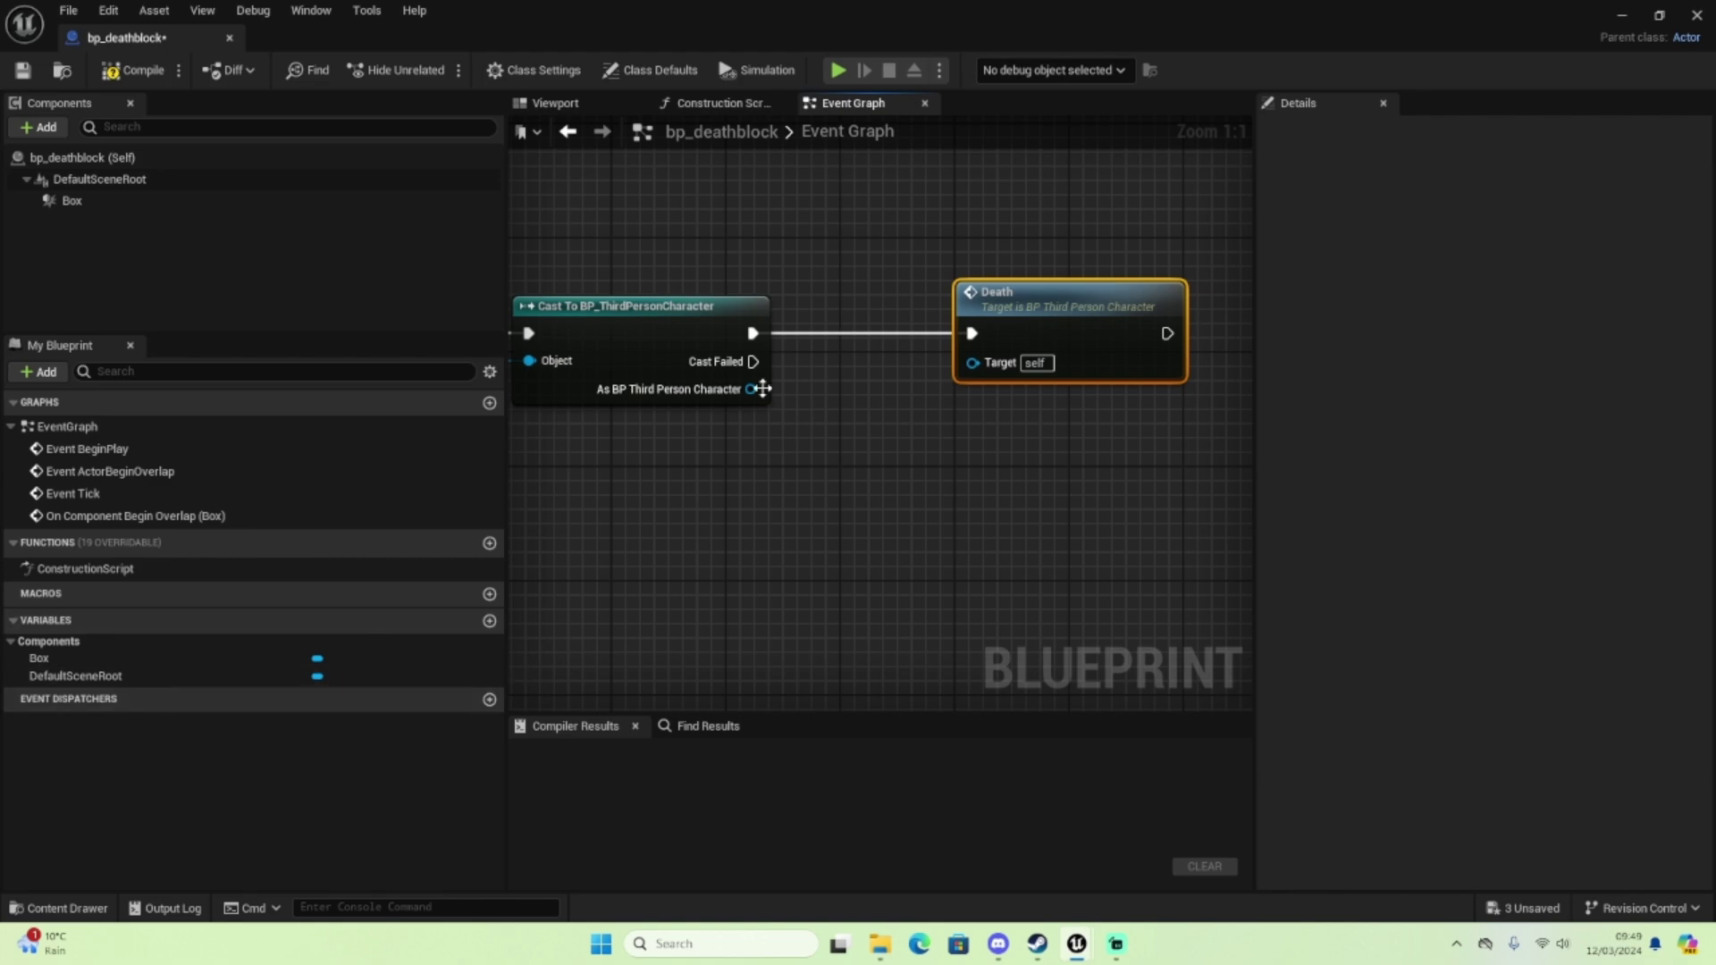
{"action": "left_click_drag", "start_coordinate": [761, 388], "coordinate": [974, 367]}
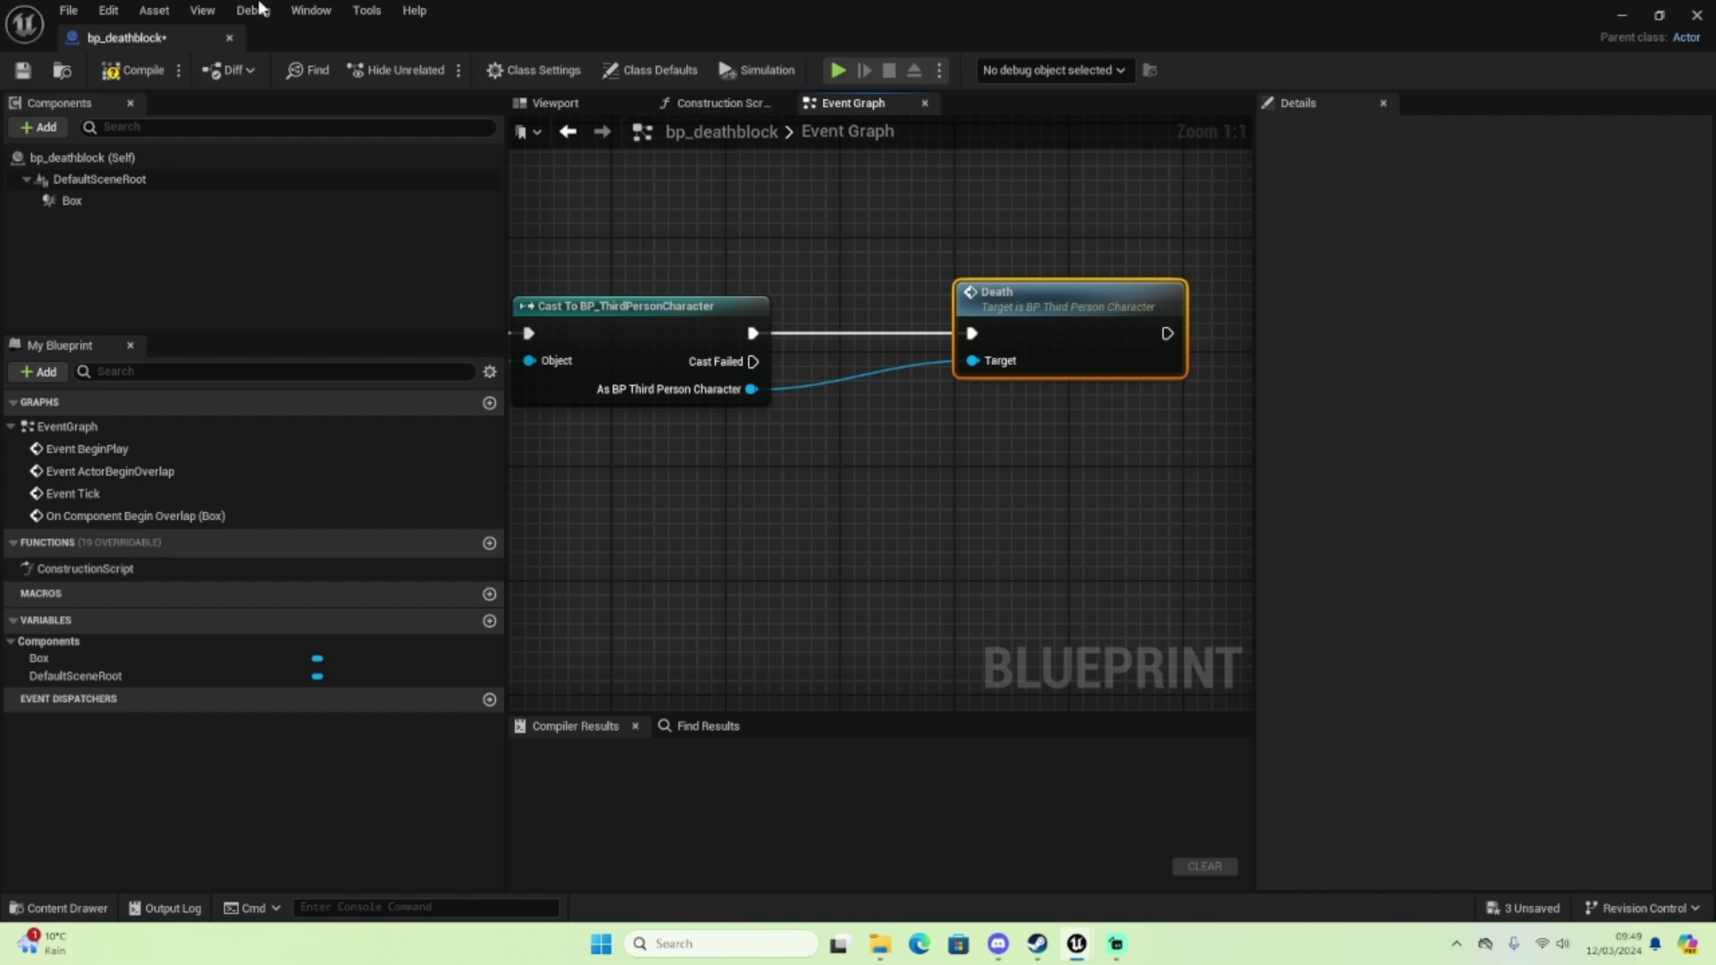
{"action": "left_click", "coordinate": [134, 71]}
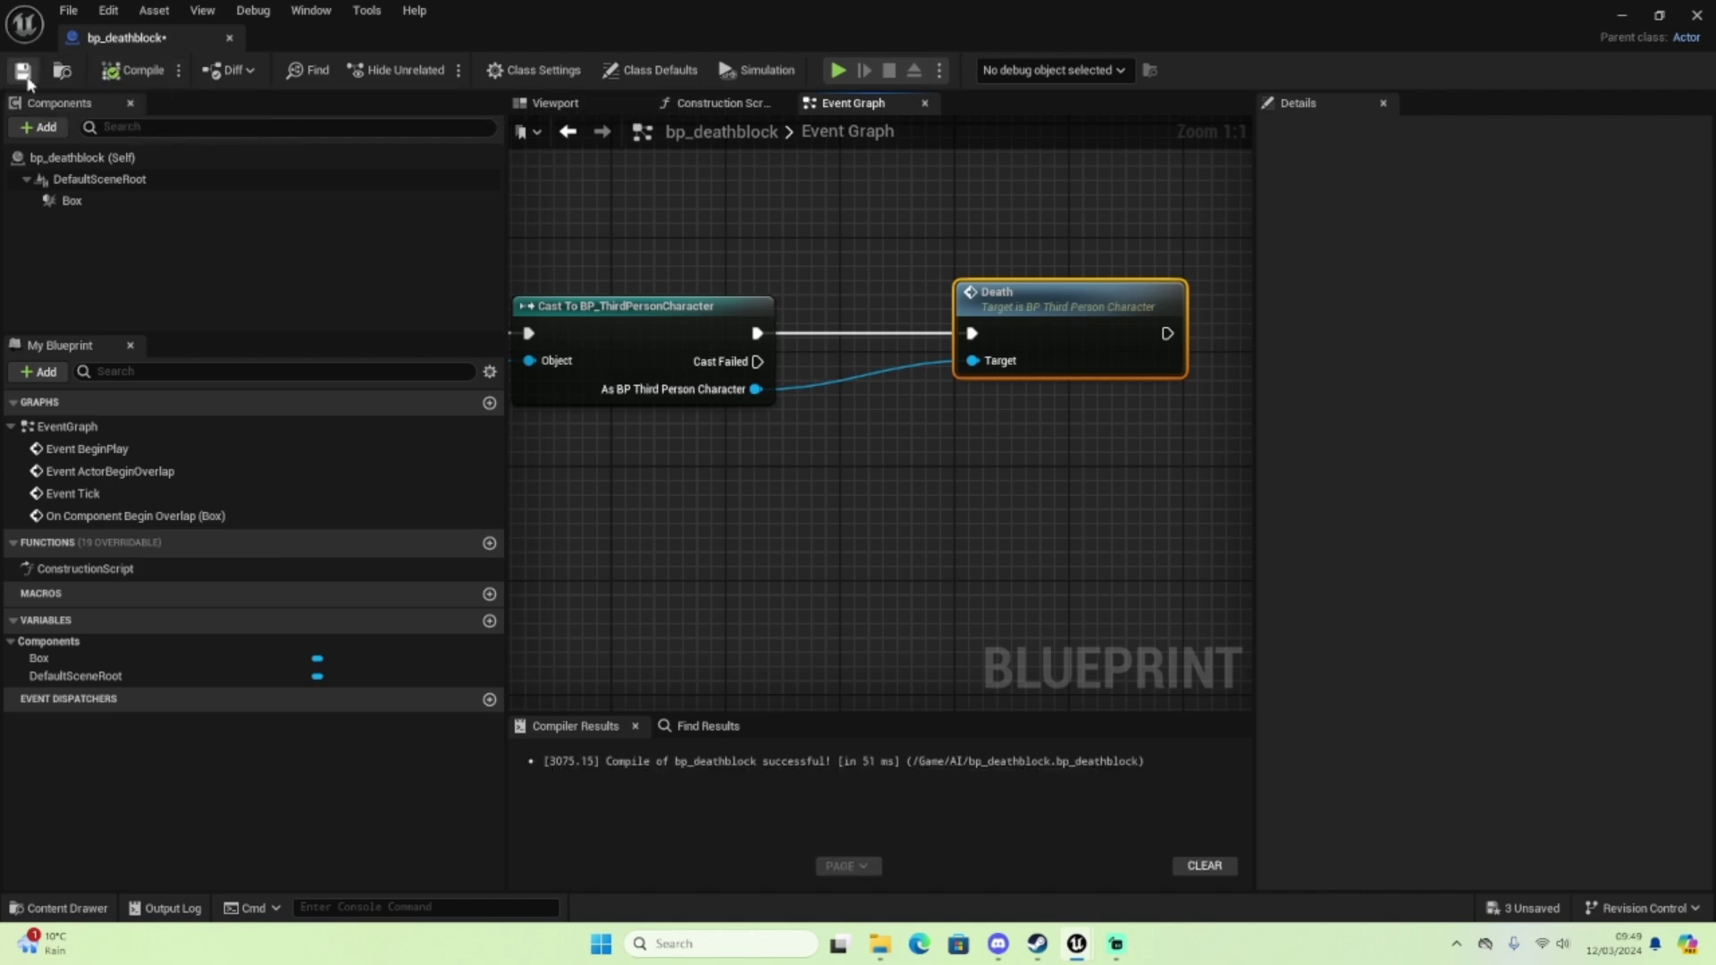
Save bp_deathblock, then playtest by running the character into the death block
{"action": "left_click", "coordinate": [24, 72]}
{"action": "left_click", "coordinate": [1623, 16]}
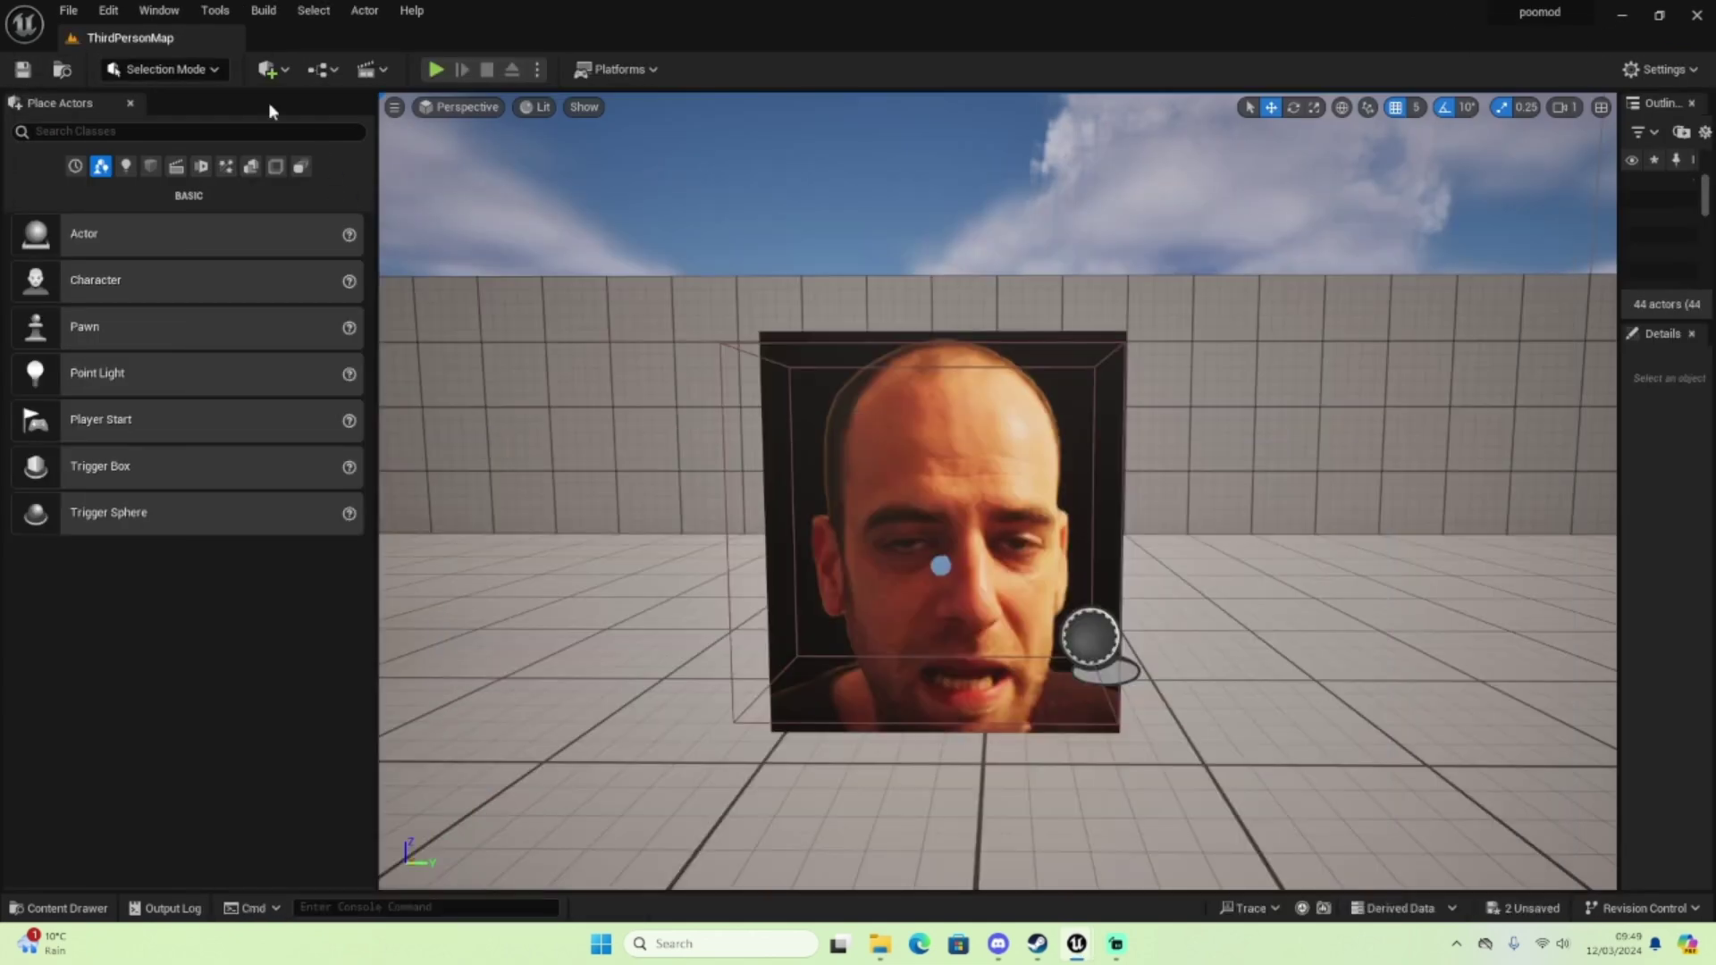
{"action": "left_click", "coordinate": [436, 71]}
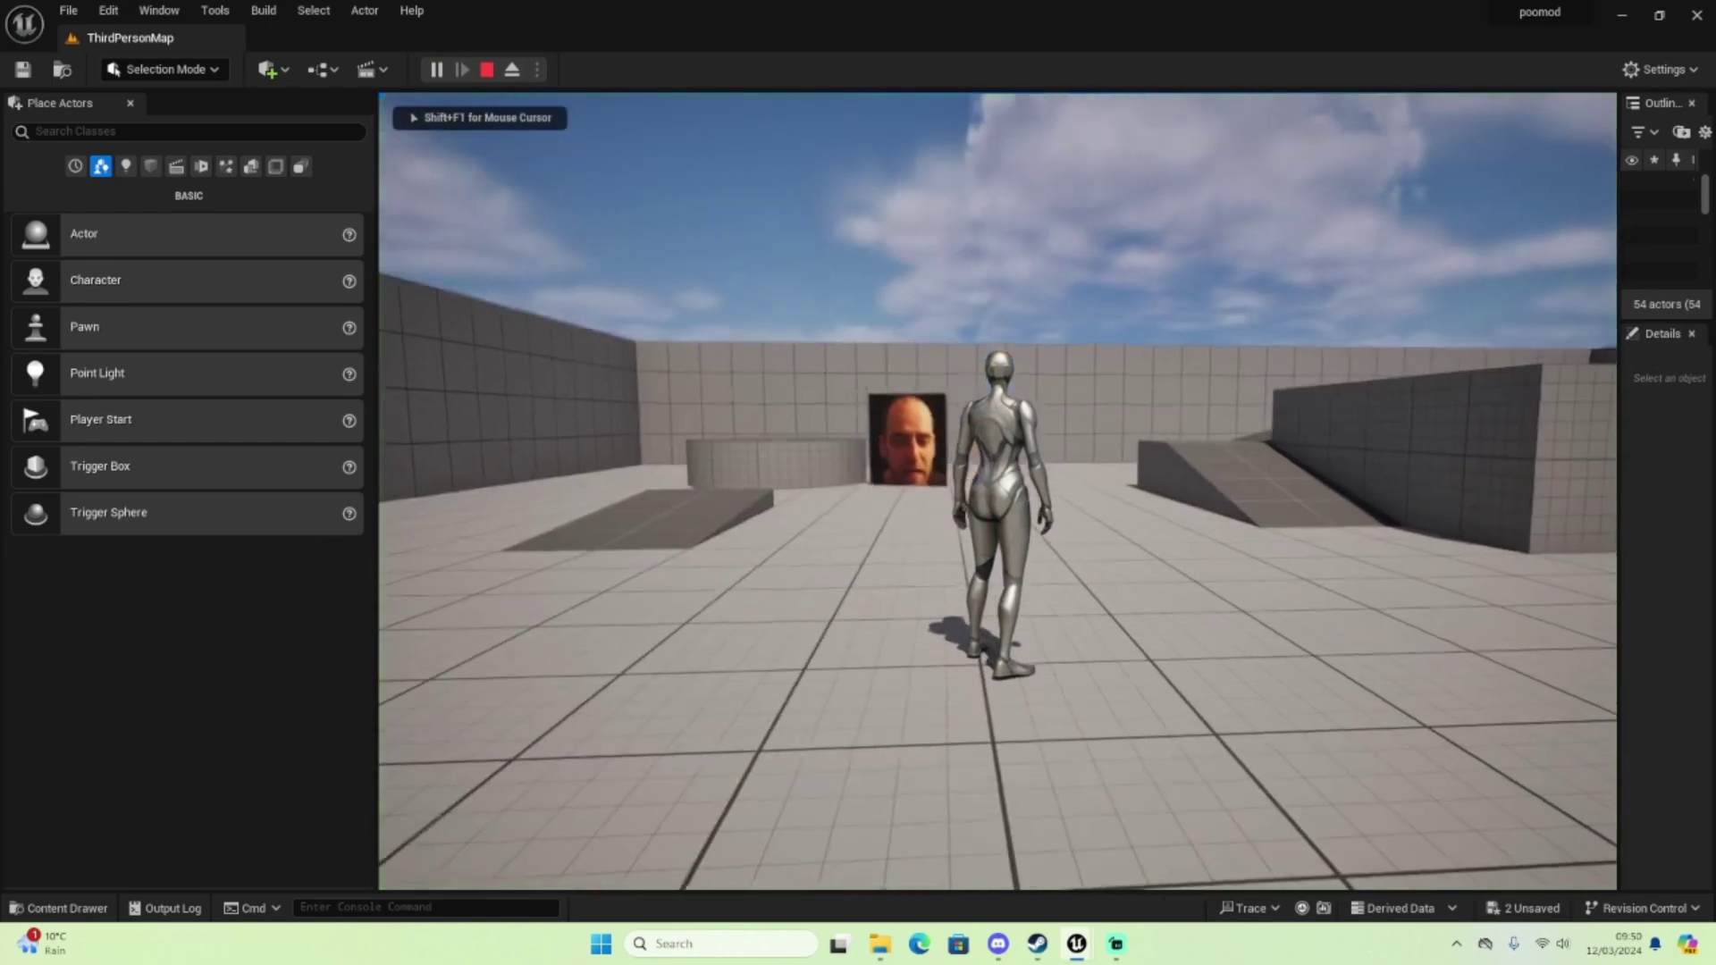
{"action": "key", "text": "w"}
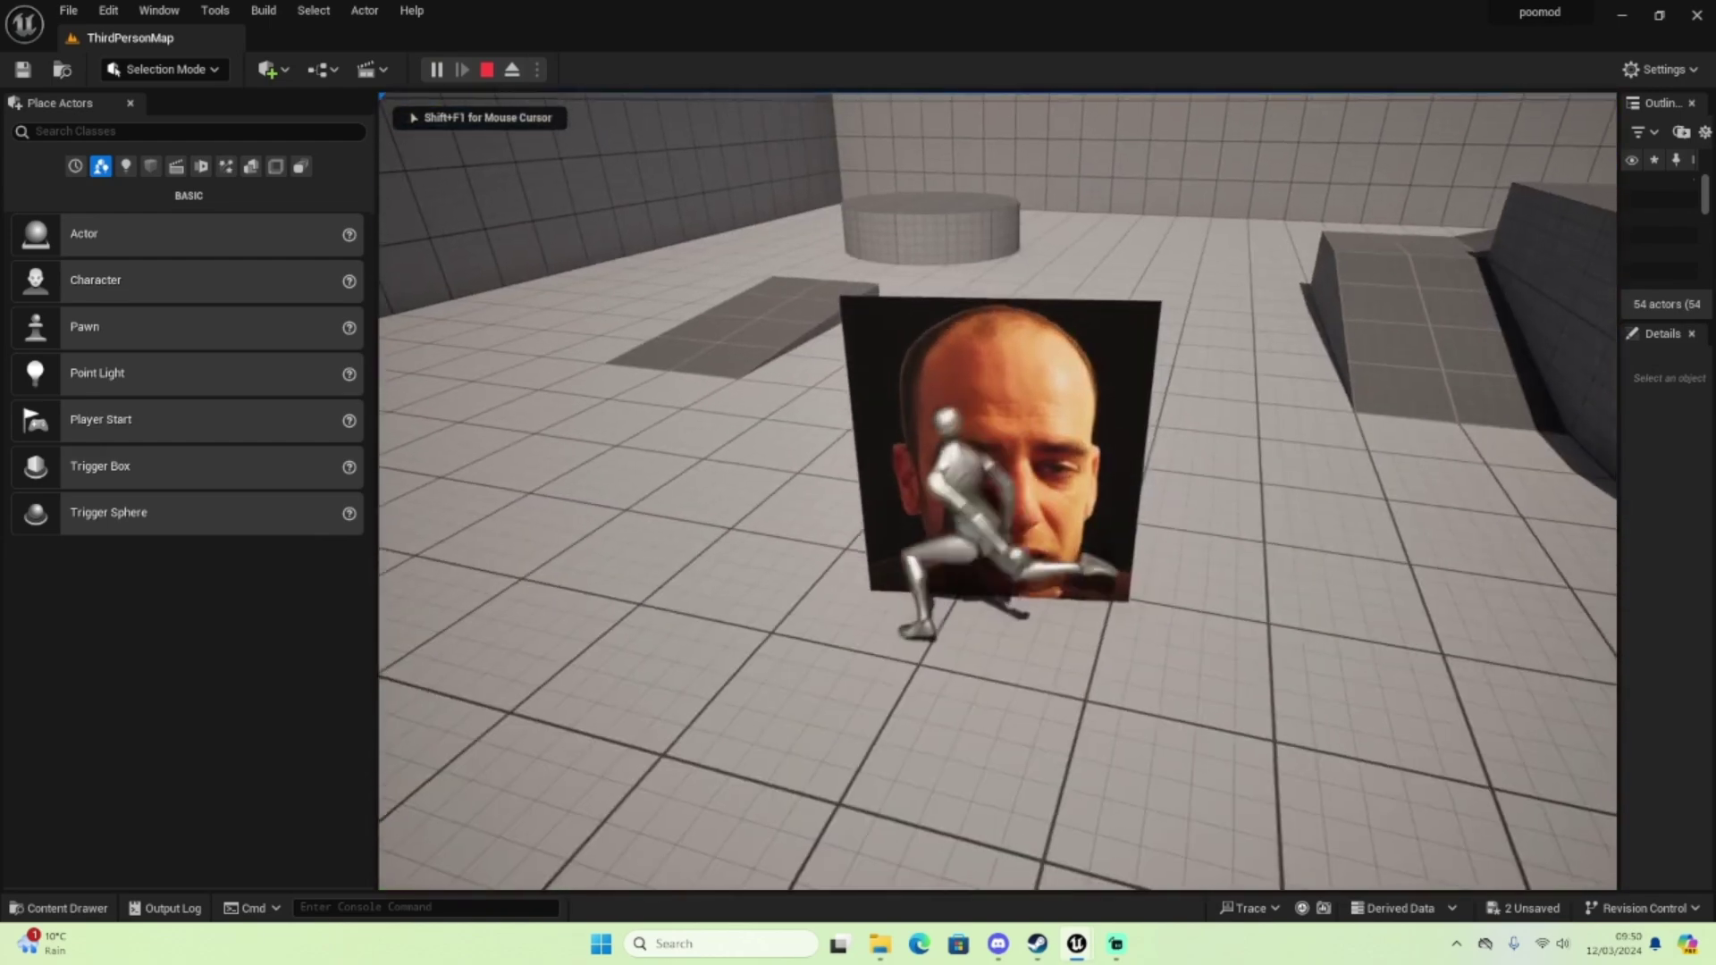
{"action": "key", "text": "Escape"}
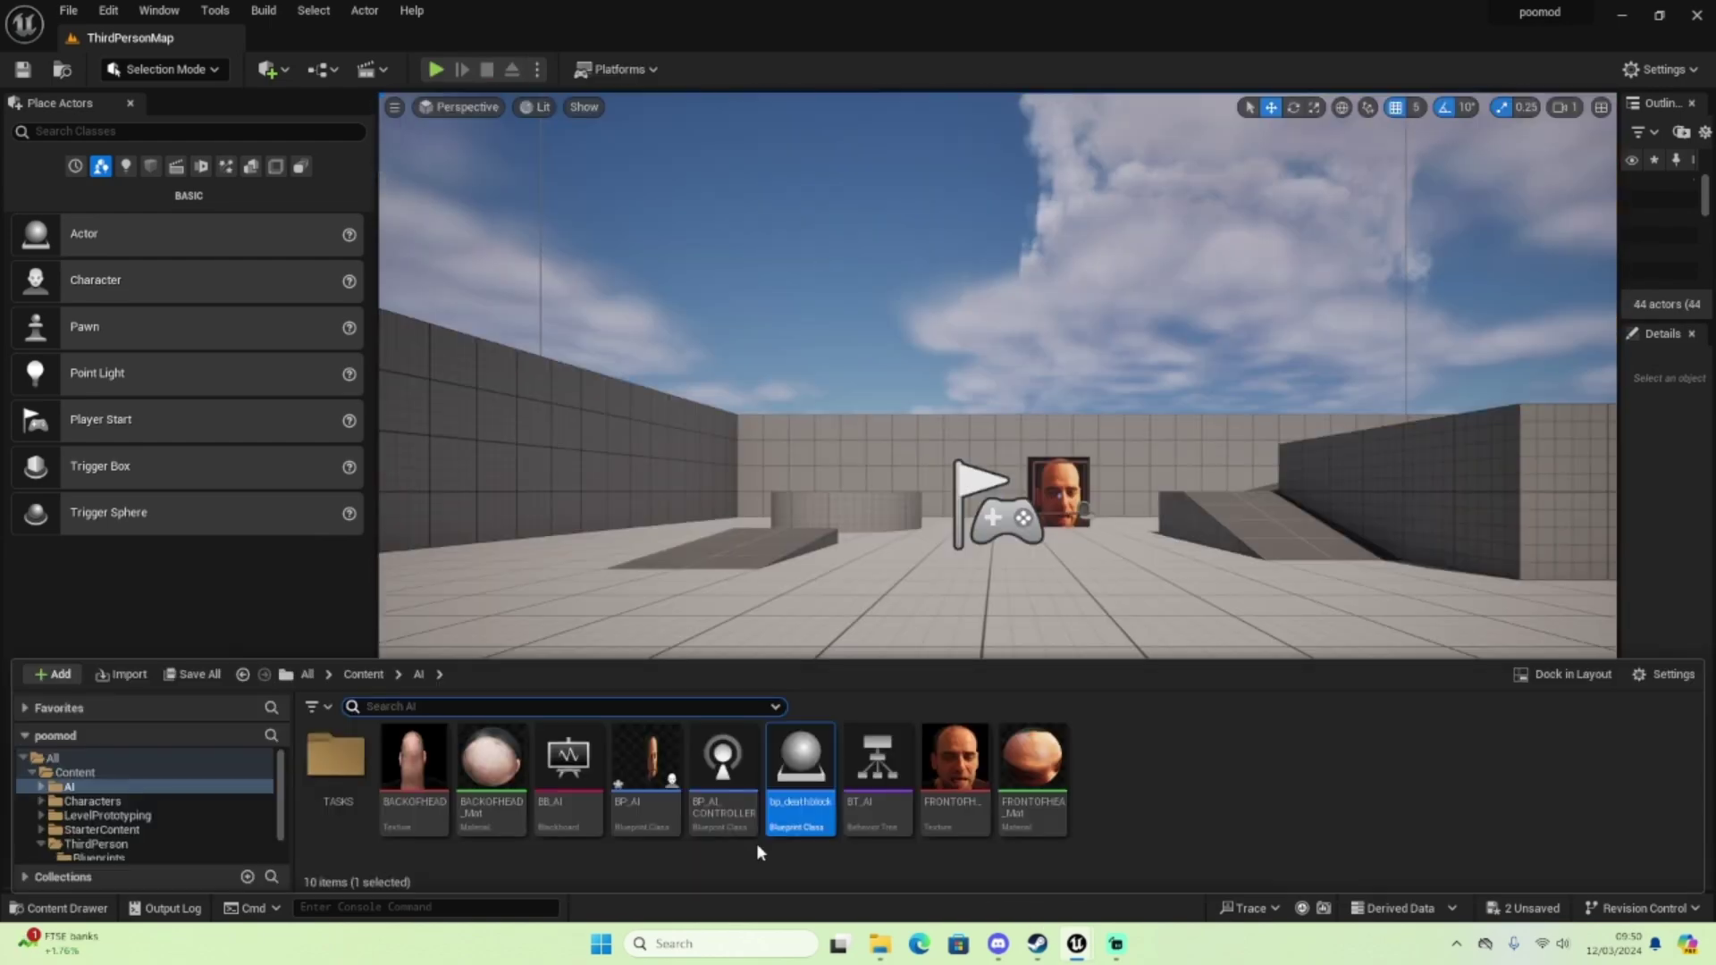
Open bp_deathblock and add a Delay node after the Death event
{"action": "double_click", "coordinate": [794, 774]}
{"action": "mouse_move", "coordinate": [1028, 515]}
{"action": "right_mouse_down"}
{"action": "mouse_move", "coordinate": [754, 589]}
{"action": "mouse_move", "coordinate": [603, 554]}
{"action": "right_mouse_up"}
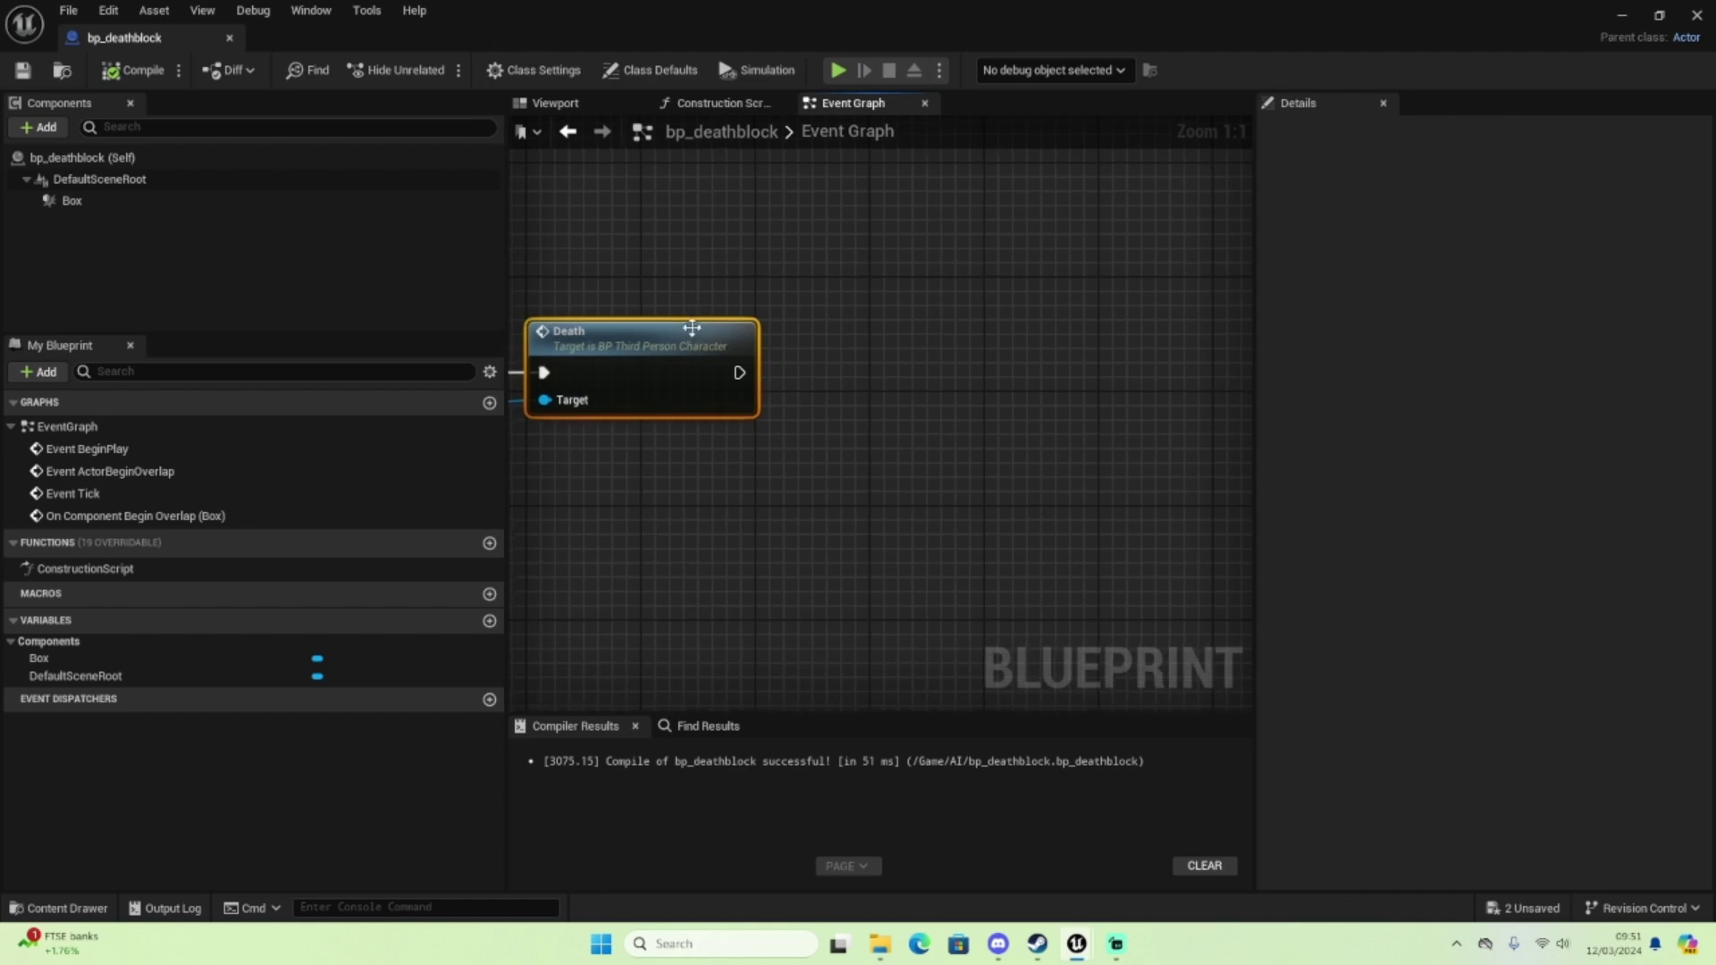
{"action": "left_click_drag", "start_coordinate": [739, 373], "coordinate": [950, 378]}
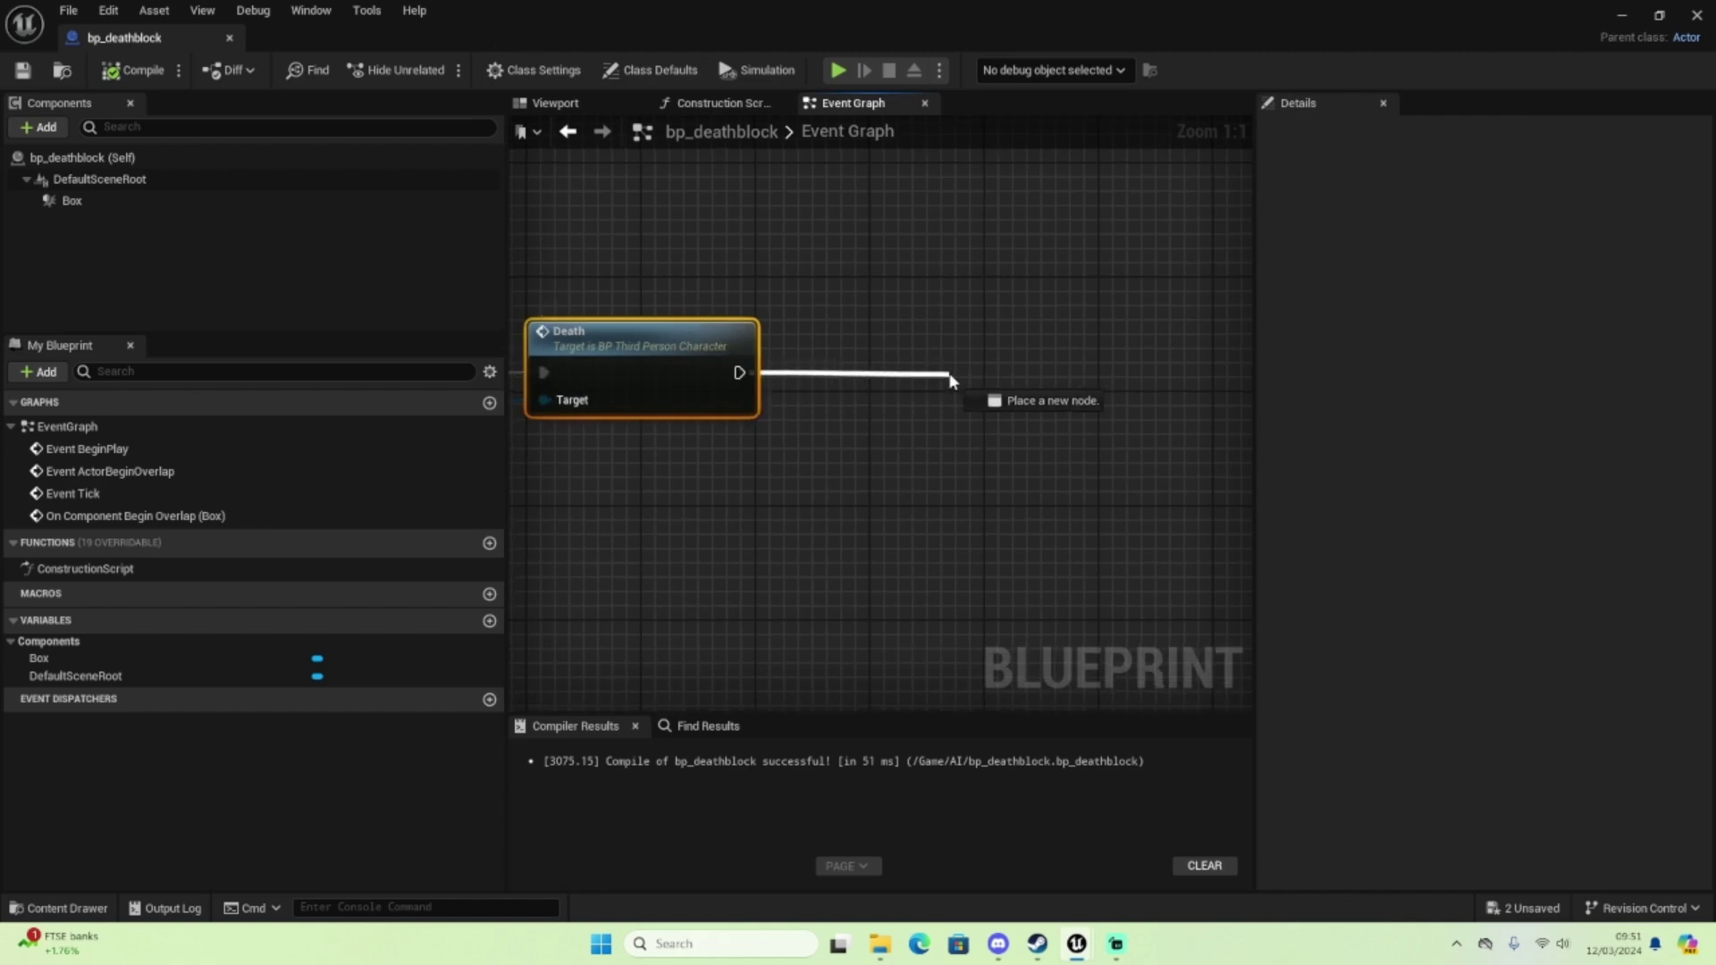
{"action": "type", "text": "delay"}
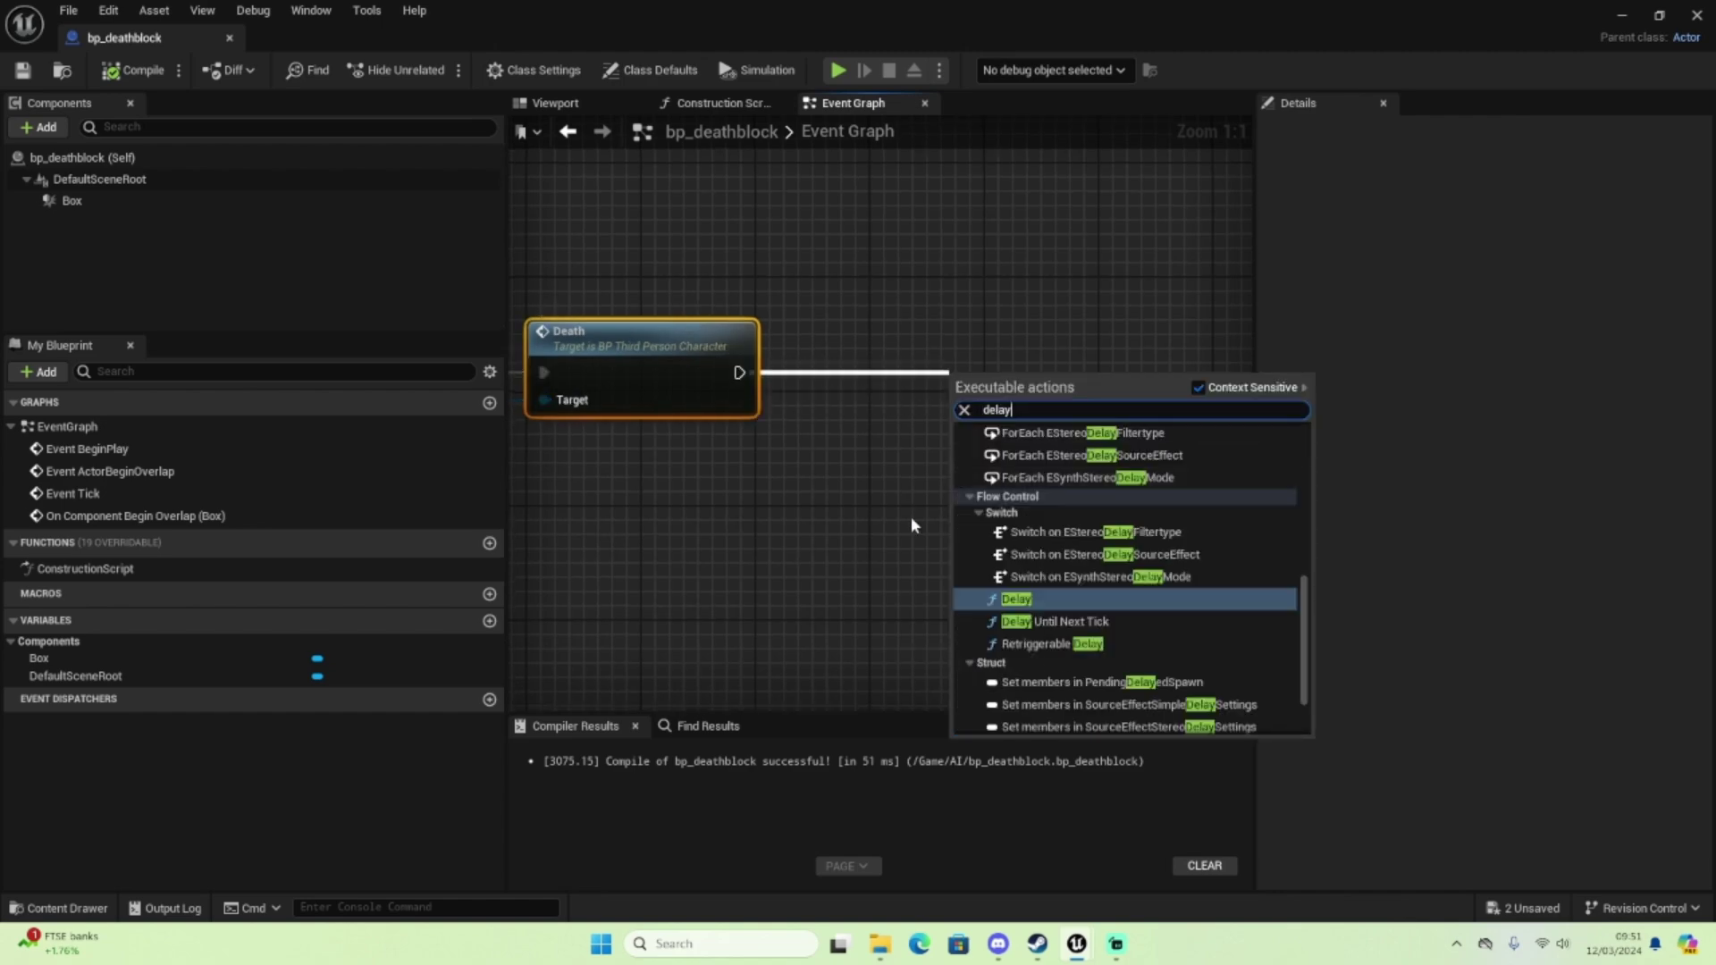
{"action": "left_click", "coordinate": [1029, 601]}
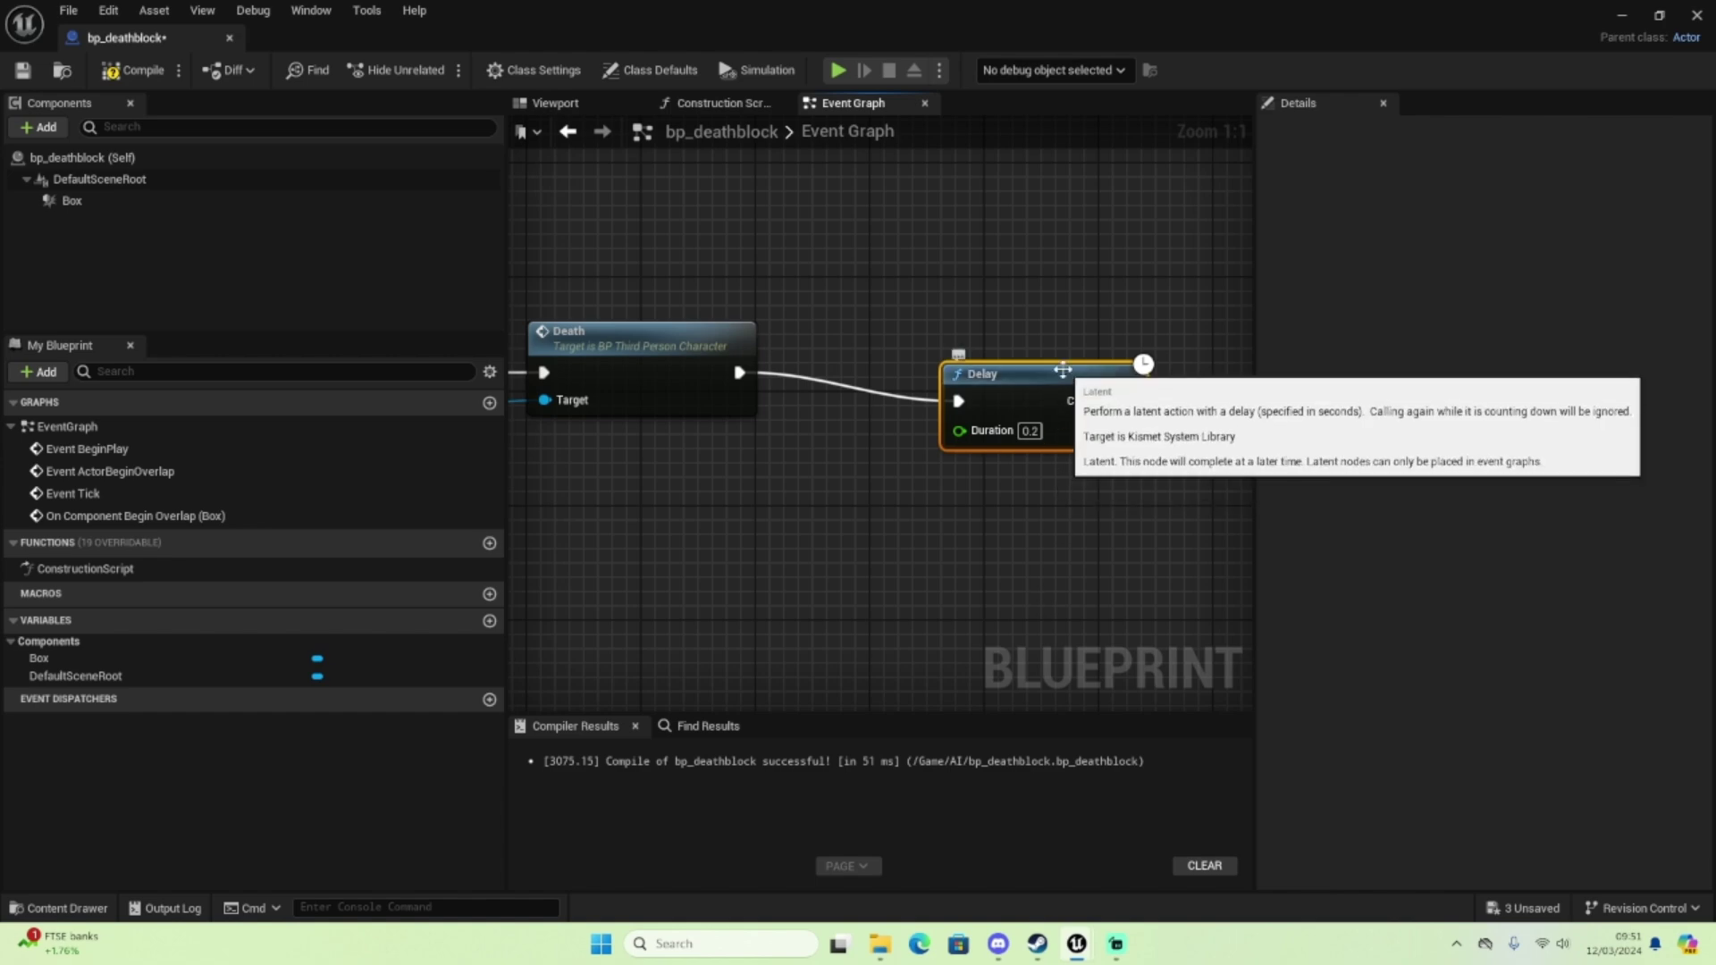
Set the Delay node's Duration to 5.0 seconds
{"action": "left_click_drag", "start_coordinate": [1010, 336], "coordinate": [1024, 350]}
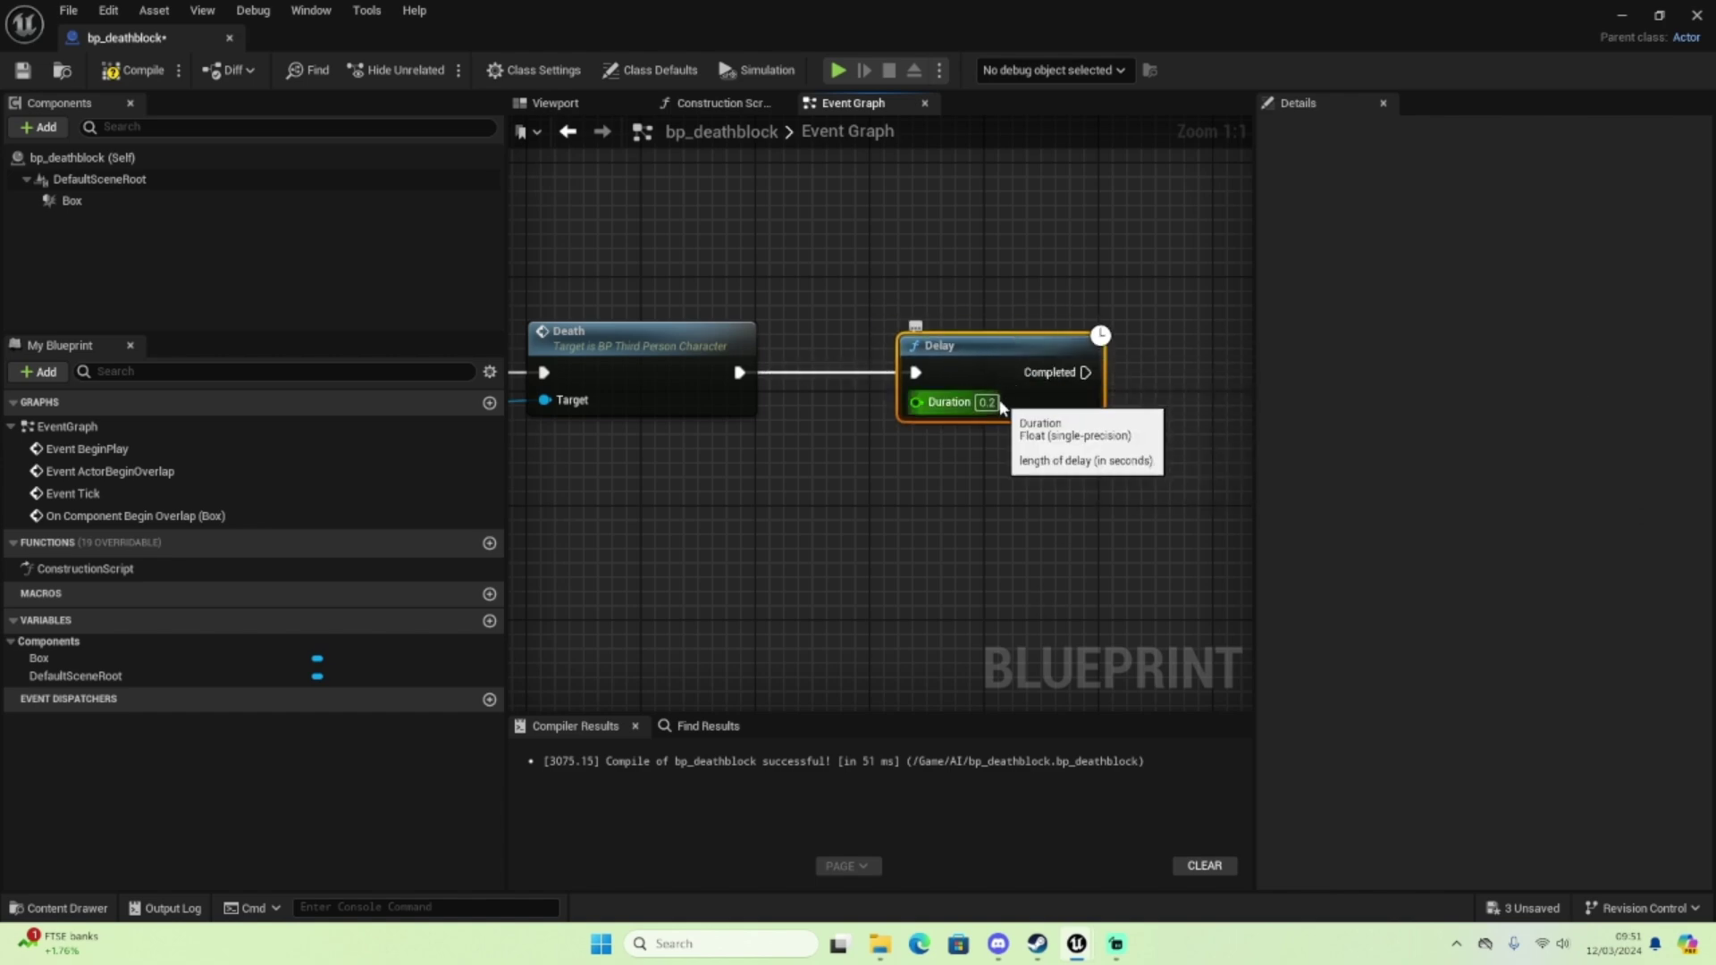
{"action": "left_click", "coordinate": [987, 403]}
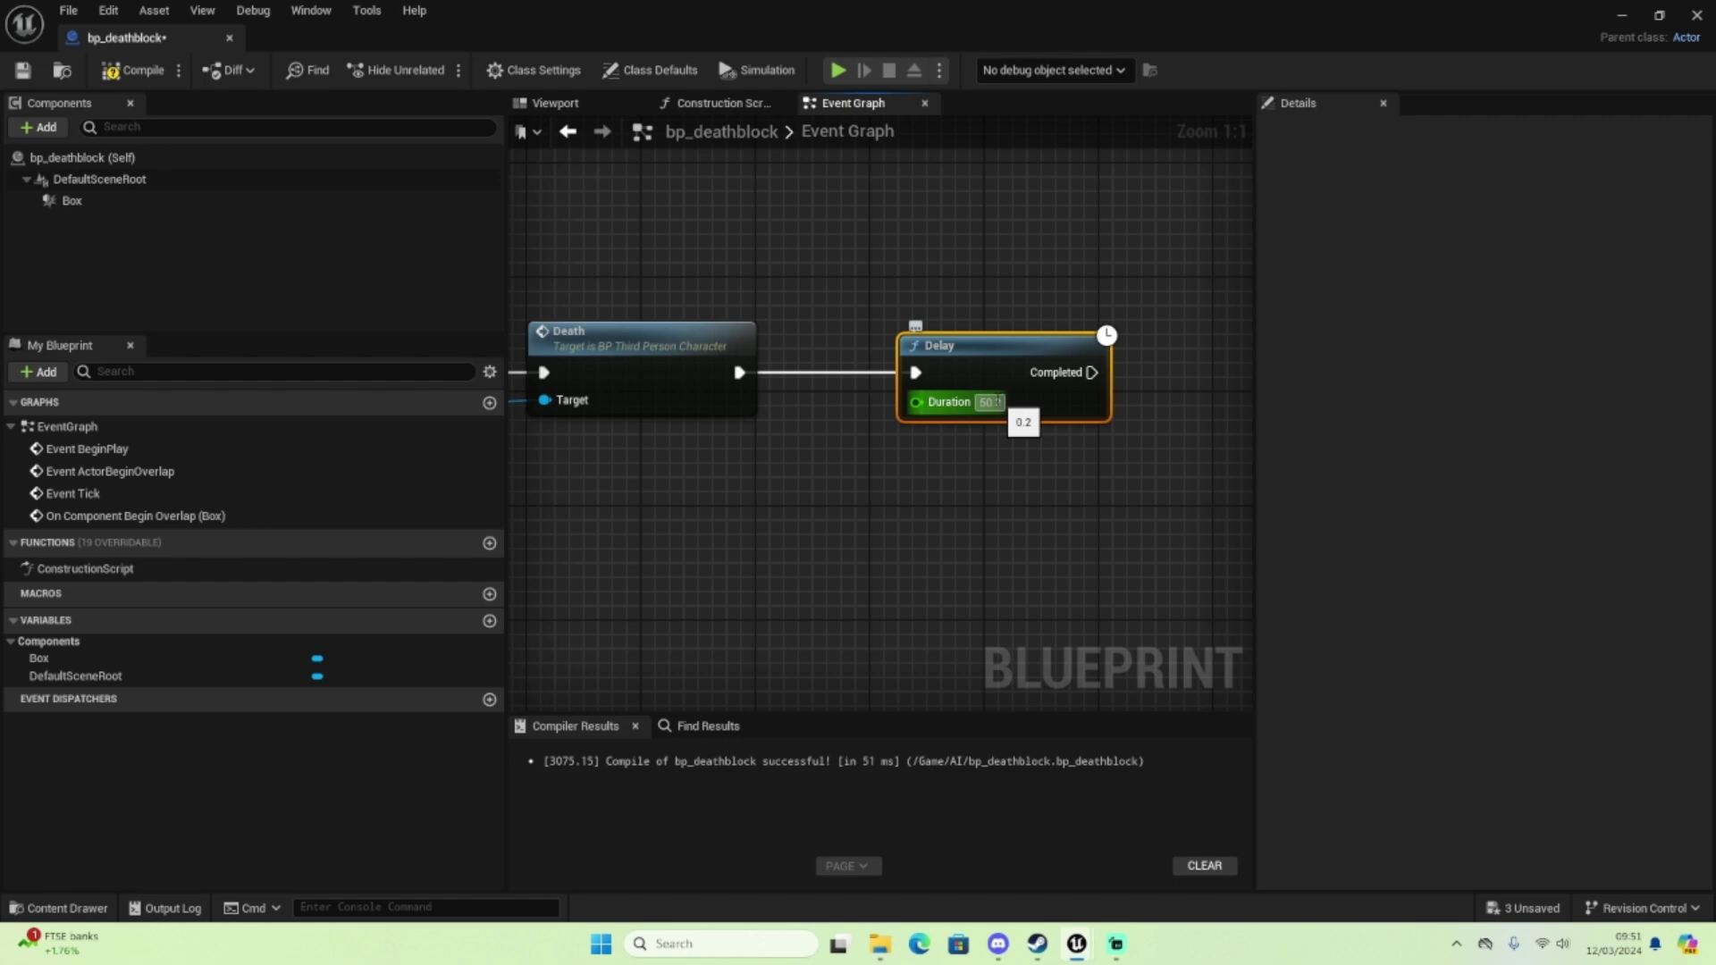
{"action": "key", "text": "BackSpace"}
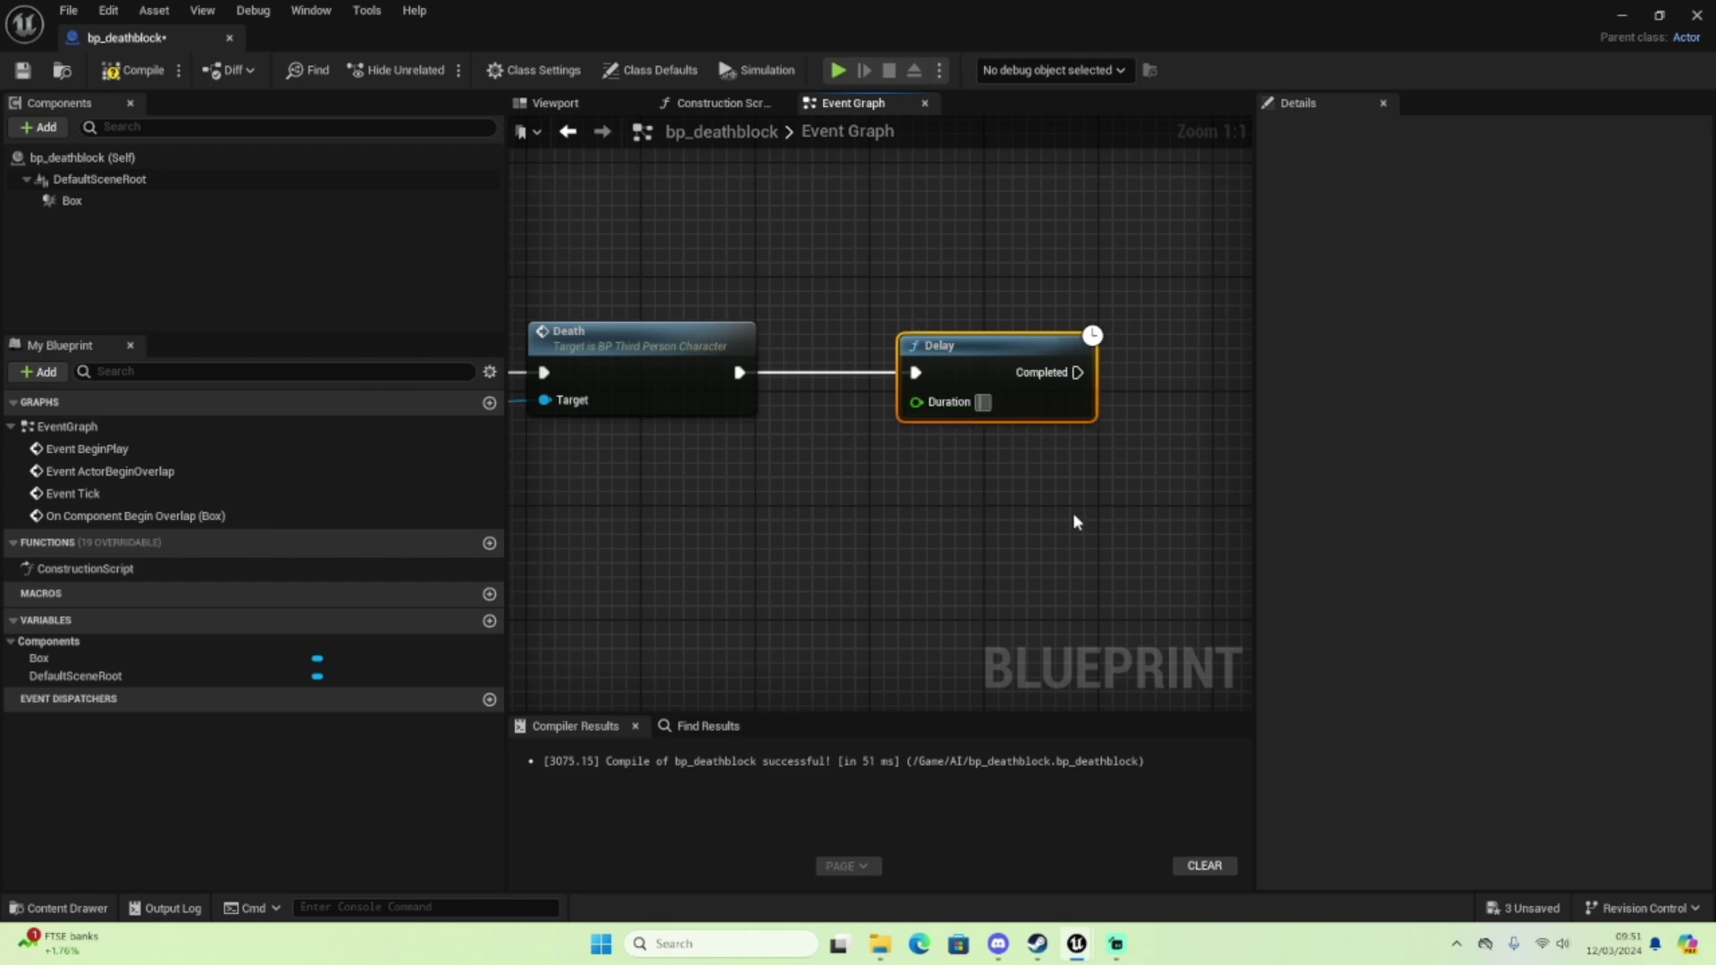
{"action": "type", "text": "5"}
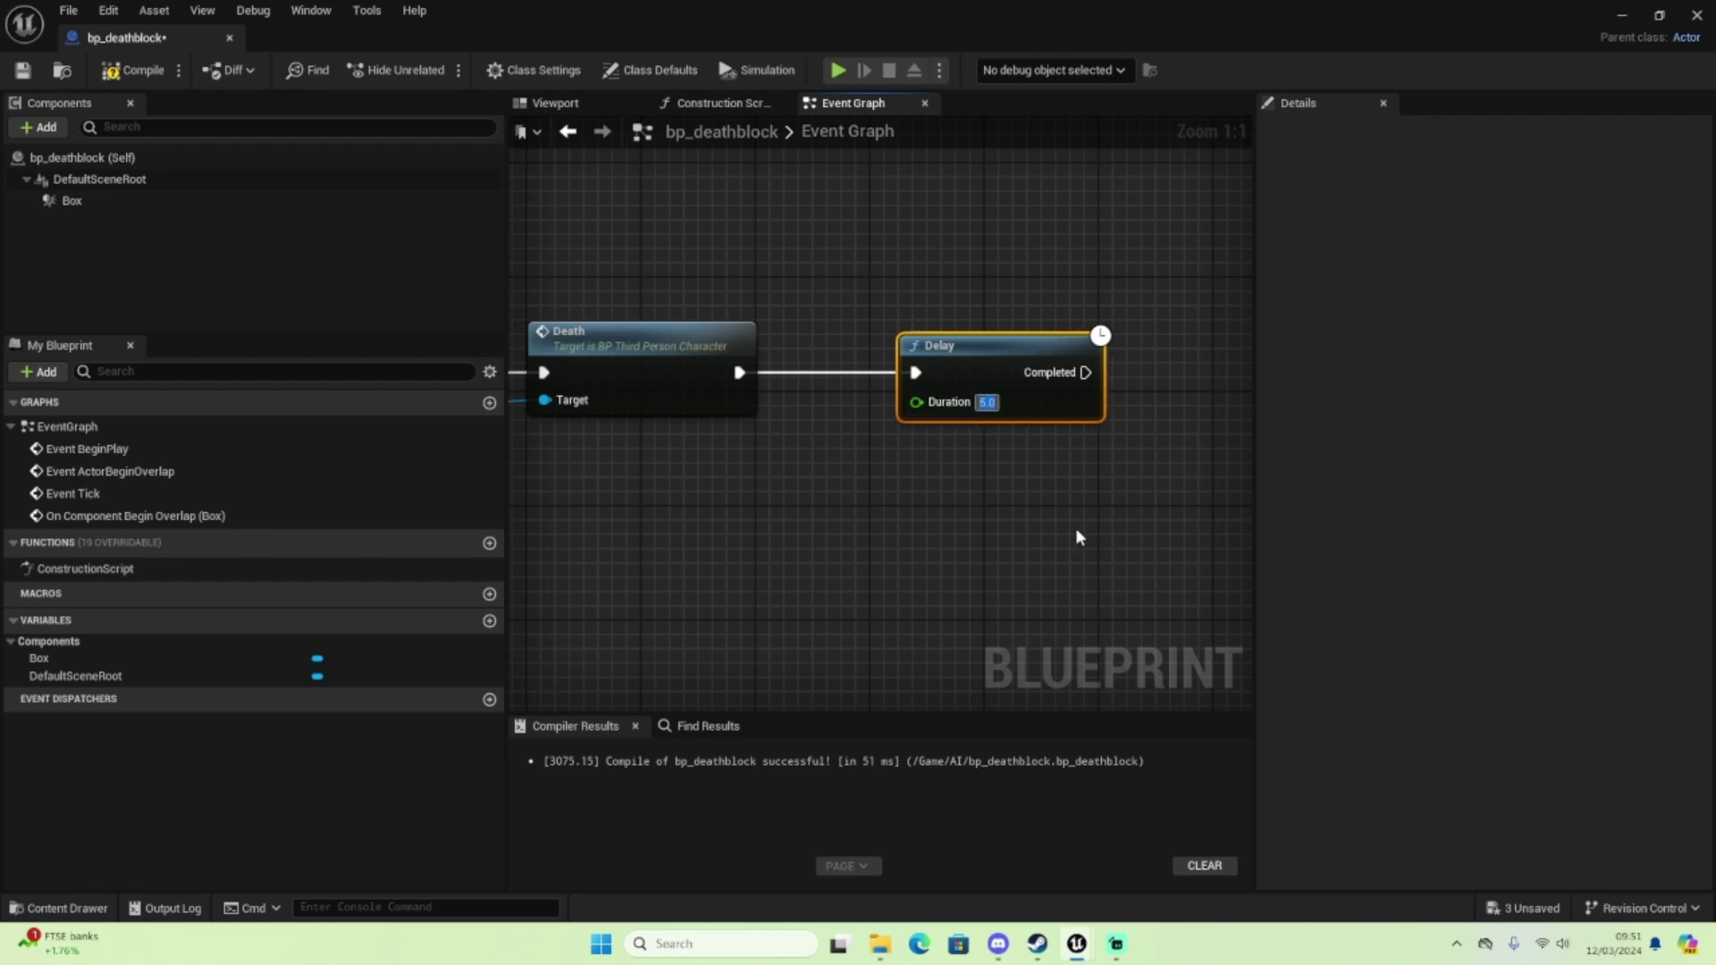
{"action": "left_click", "coordinate": [1099, 501]}
Search for 'open' actions from the Delay's Completed output
{"action": "right_click_drag", "start_coordinate": [1101, 502], "coordinate": [956, 524]}
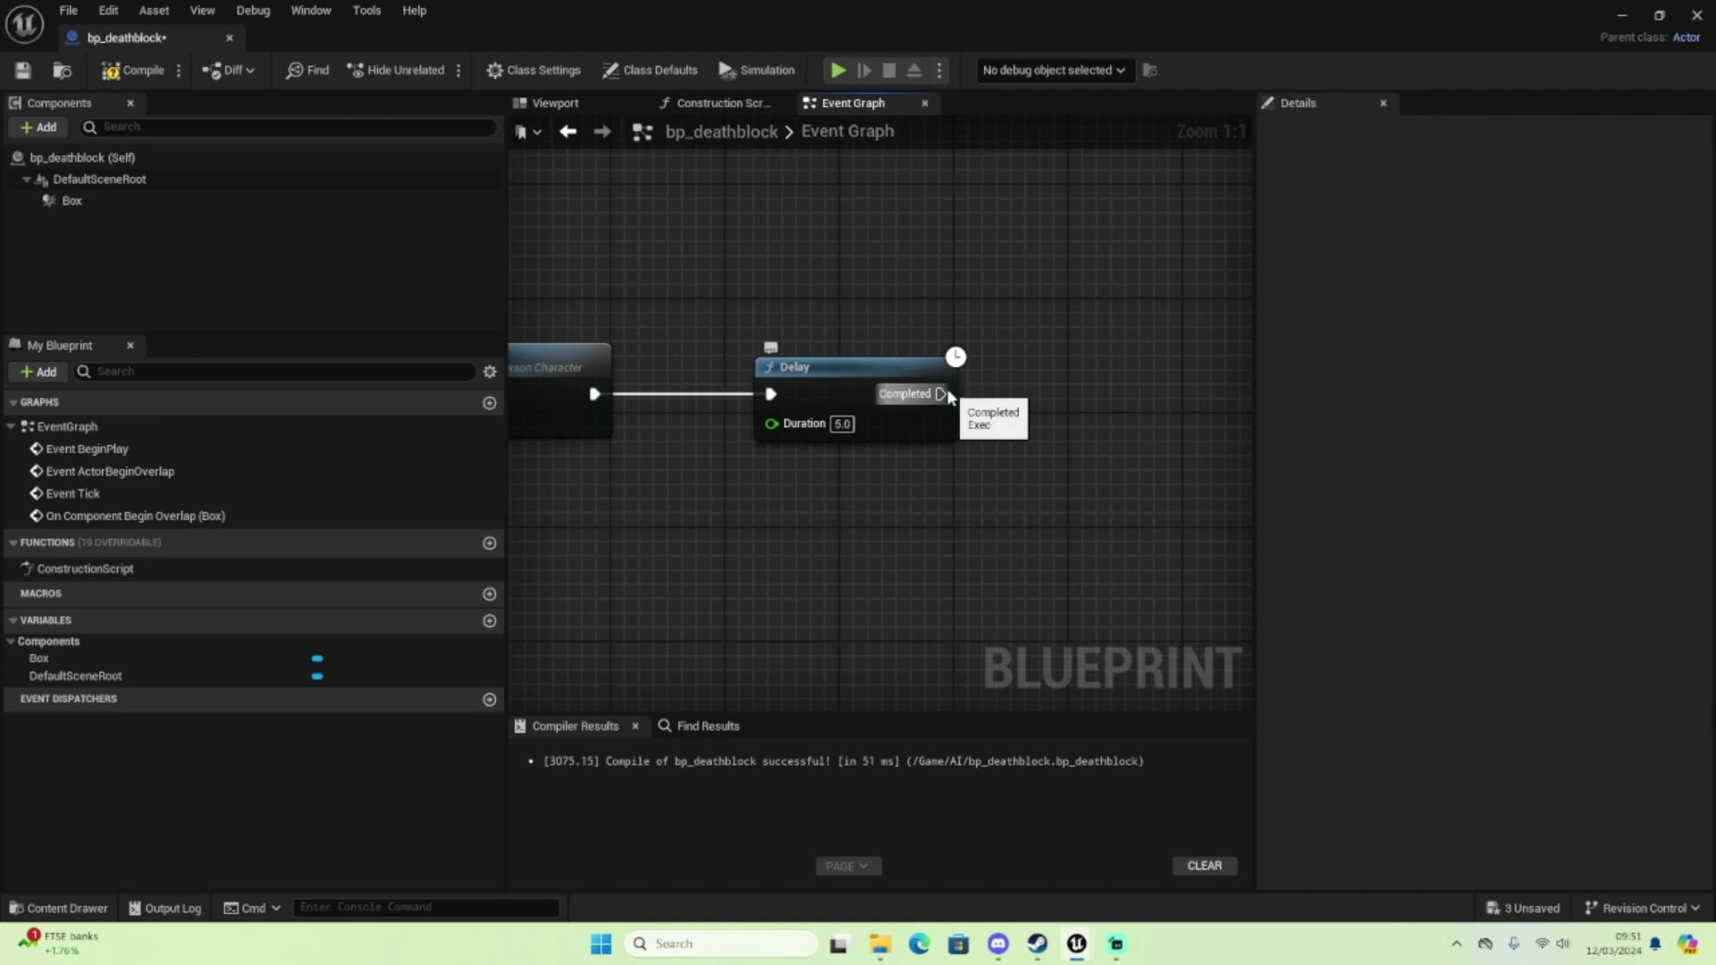
{"action": "left_click_drag", "start_coordinate": [940, 394], "coordinate": [1126, 394]}
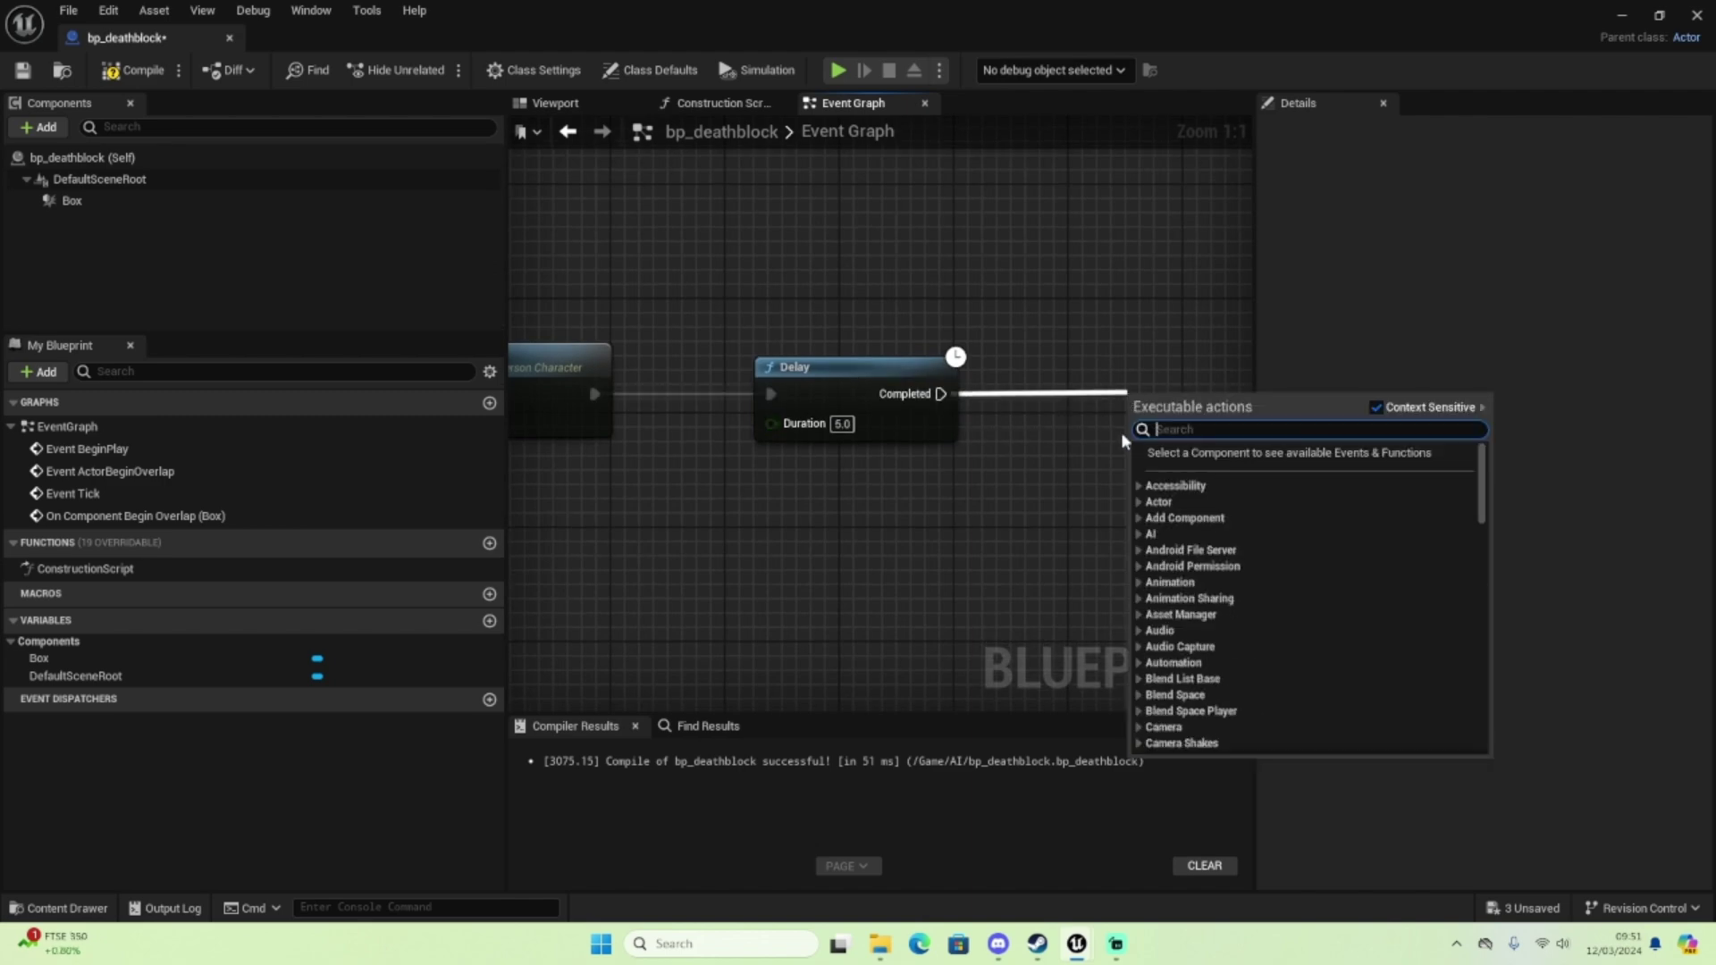
{"action": "type", "text": "open"}
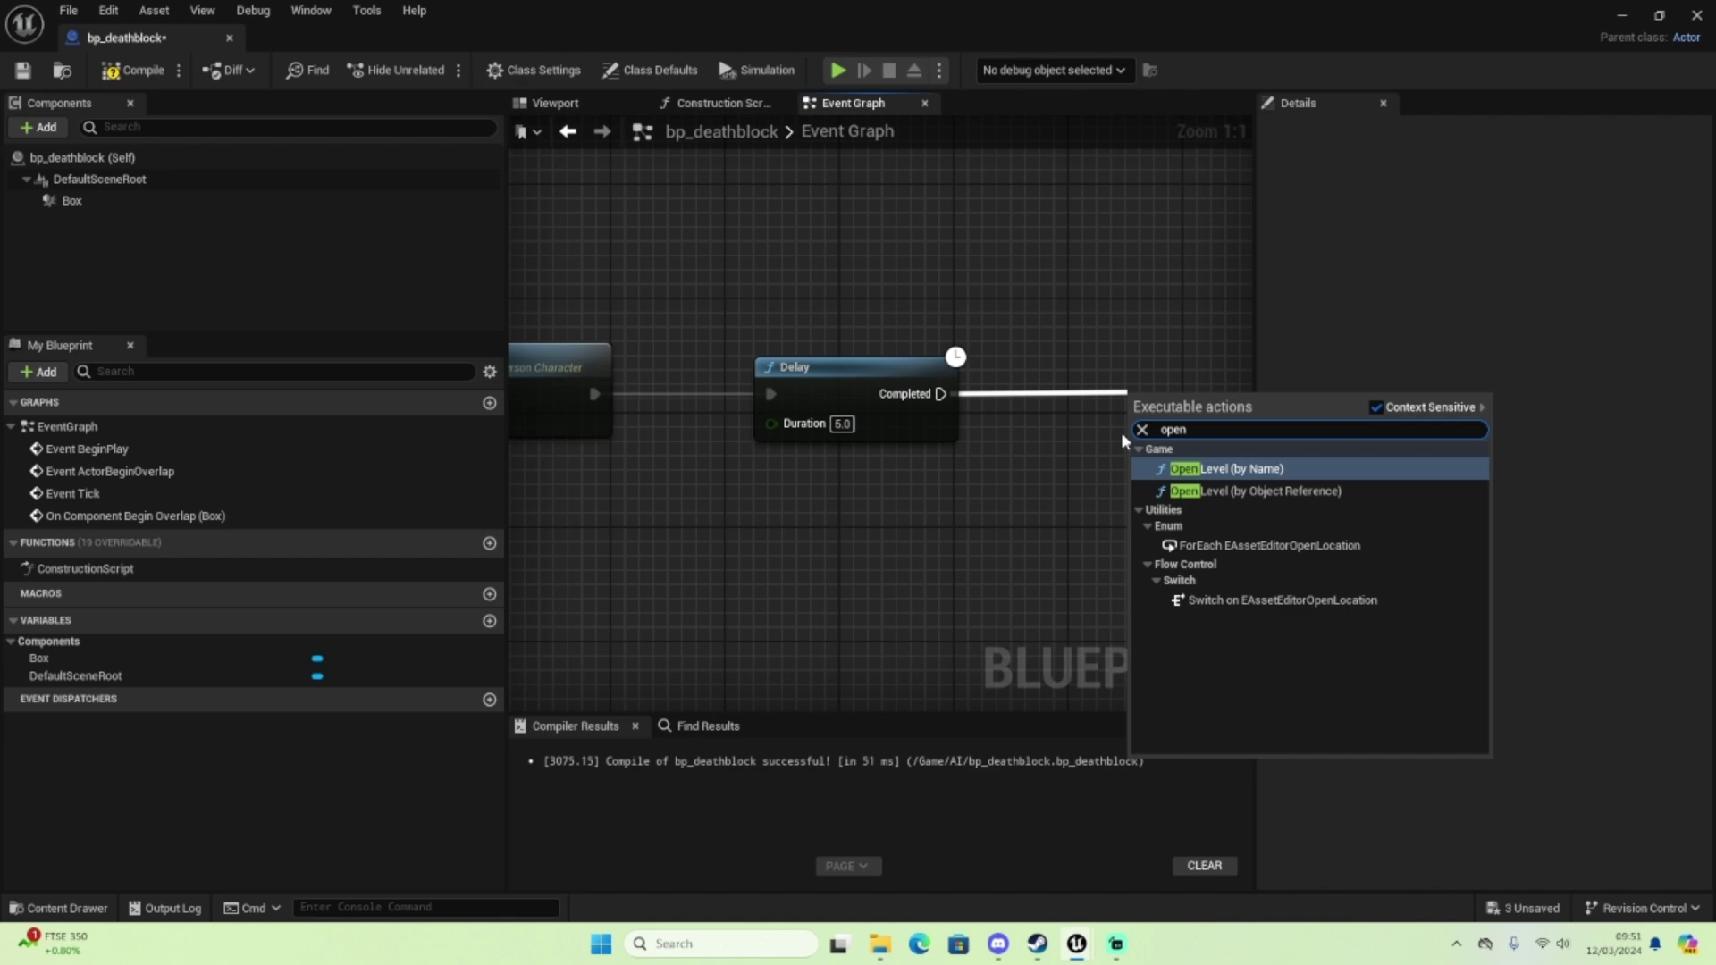
Add an Open Level (by Name) node after the Delay with Level Name thirdpersonmap
{"action": "left_click", "coordinate": [1253, 468]}
{"action": "right_click_drag", "start_coordinate": [1175, 483], "coordinate": [957, 483]}
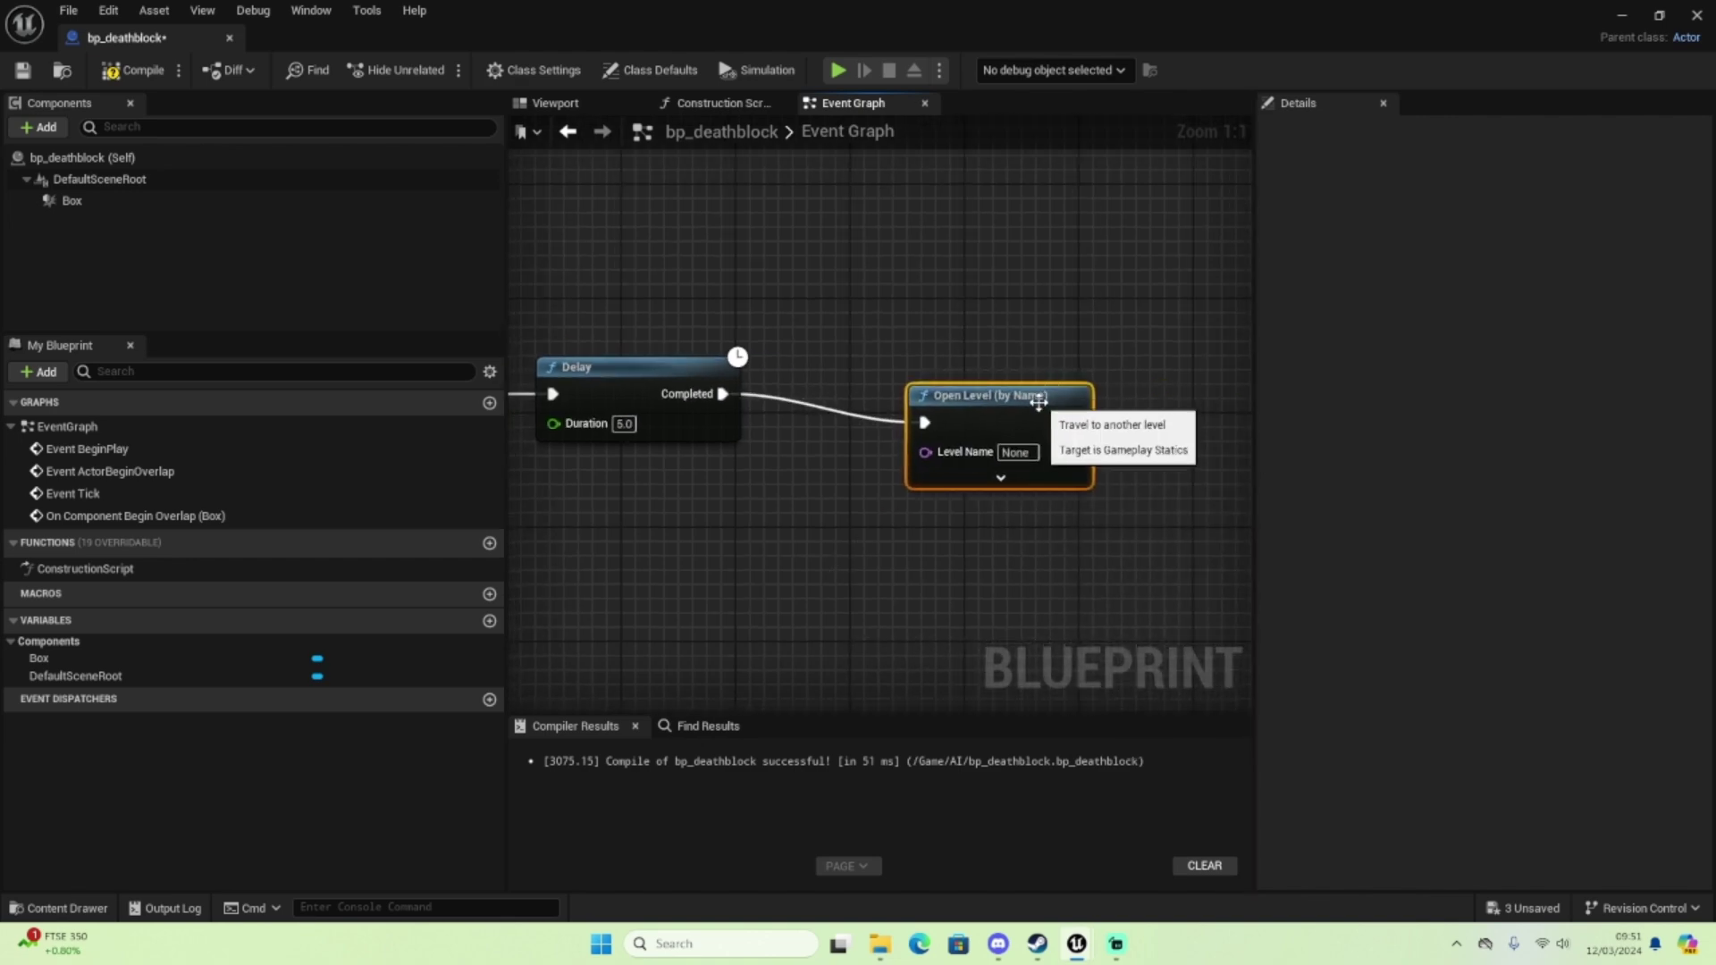
{"action": "left_click_drag", "start_coordinate": [1029, 386], "coordinate": [1029, 372]}
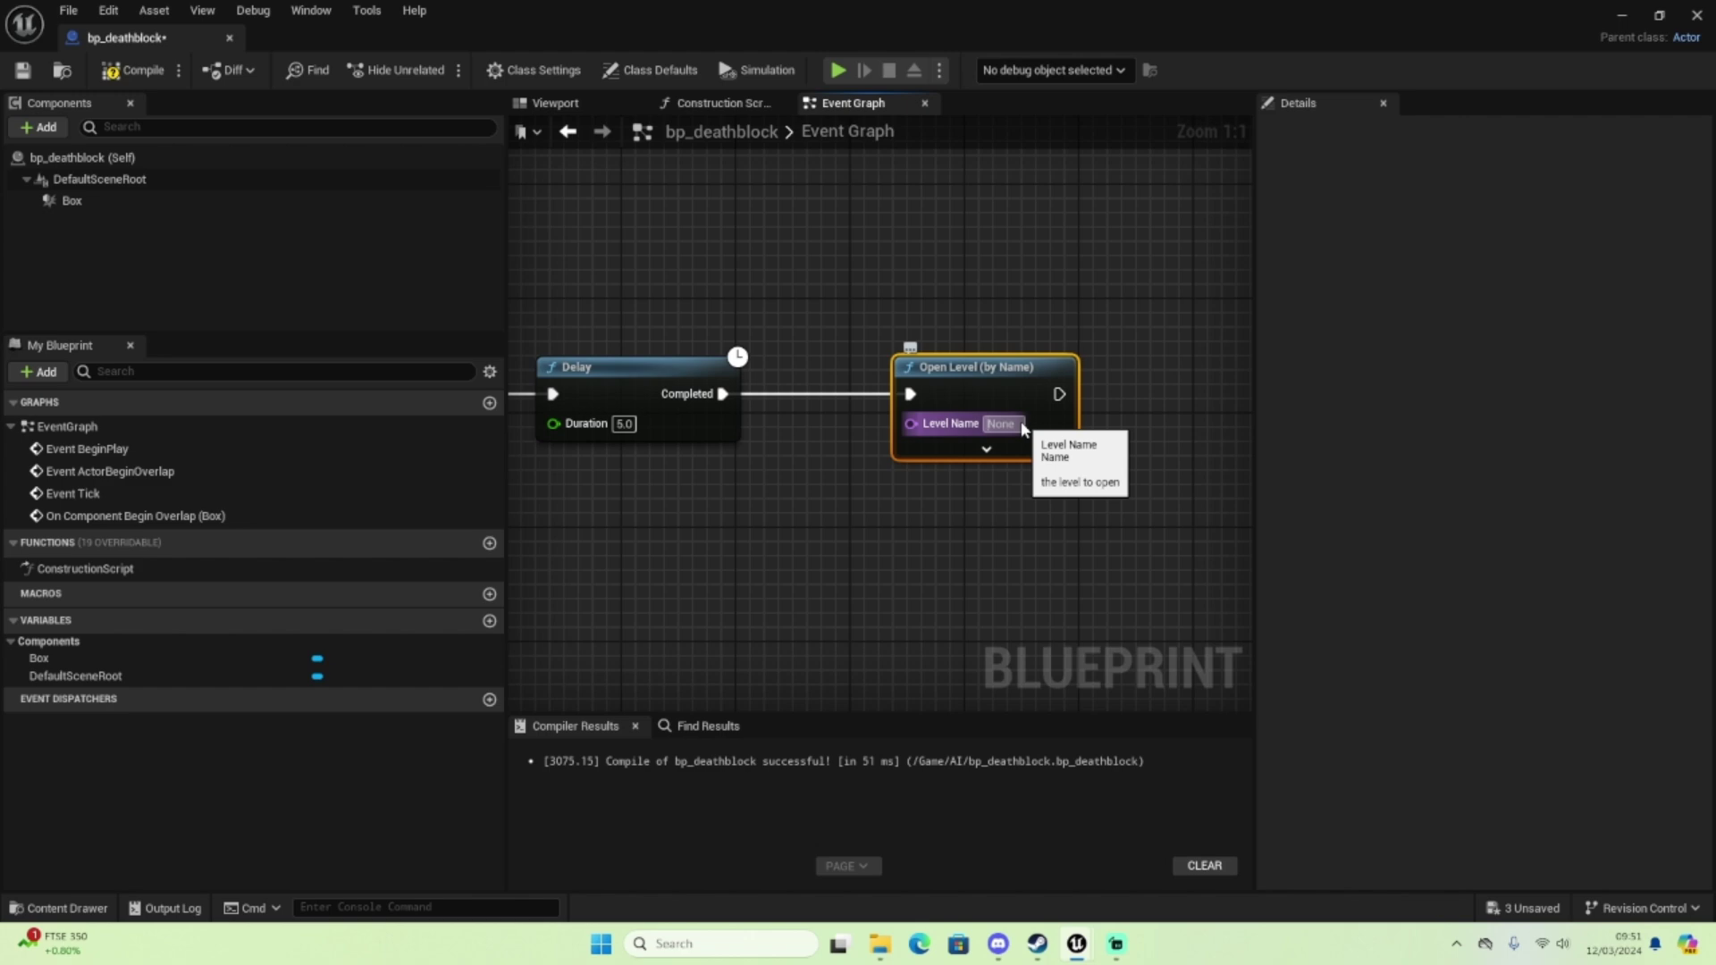
{"action": "type", "text": "thirdlevel"}
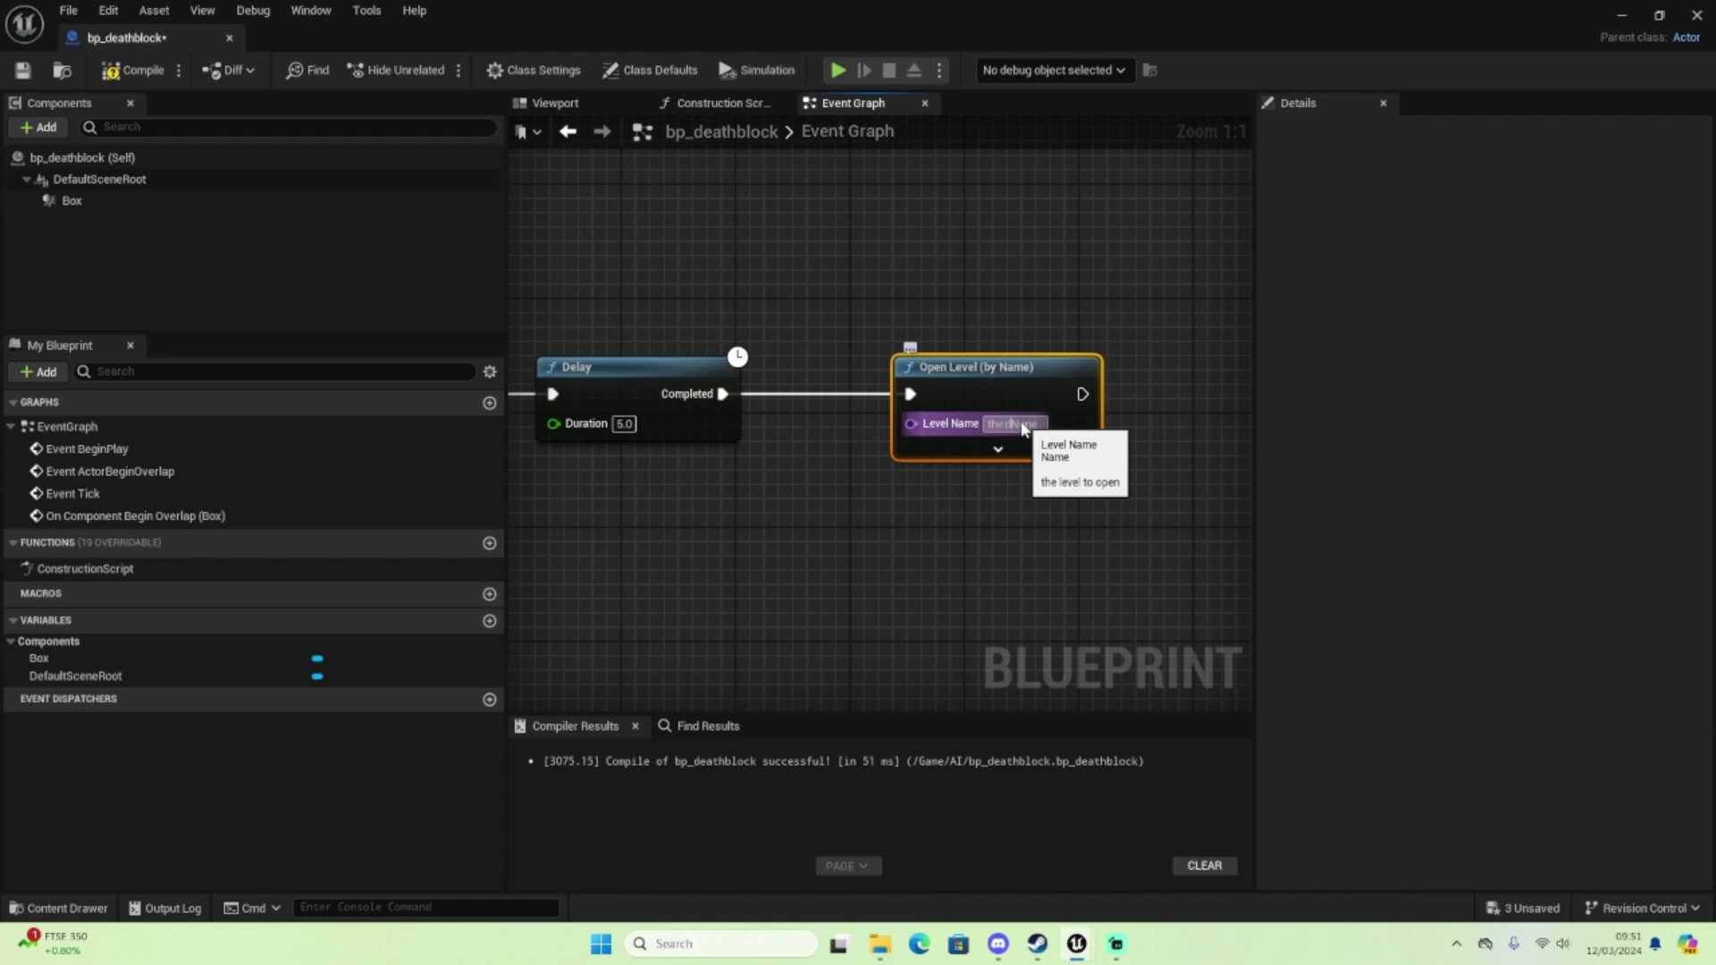
{"action": "key", "text": "BackSpace"}
{"action": "key", "text": "BackSpace"}
{"action": "key", "text": "BackSpace"}
{"action": "key", "text": "BackSpace"}
{"action": "key", "text": "BackSpace"}
{"action": "key", "text": "BackSpace"}
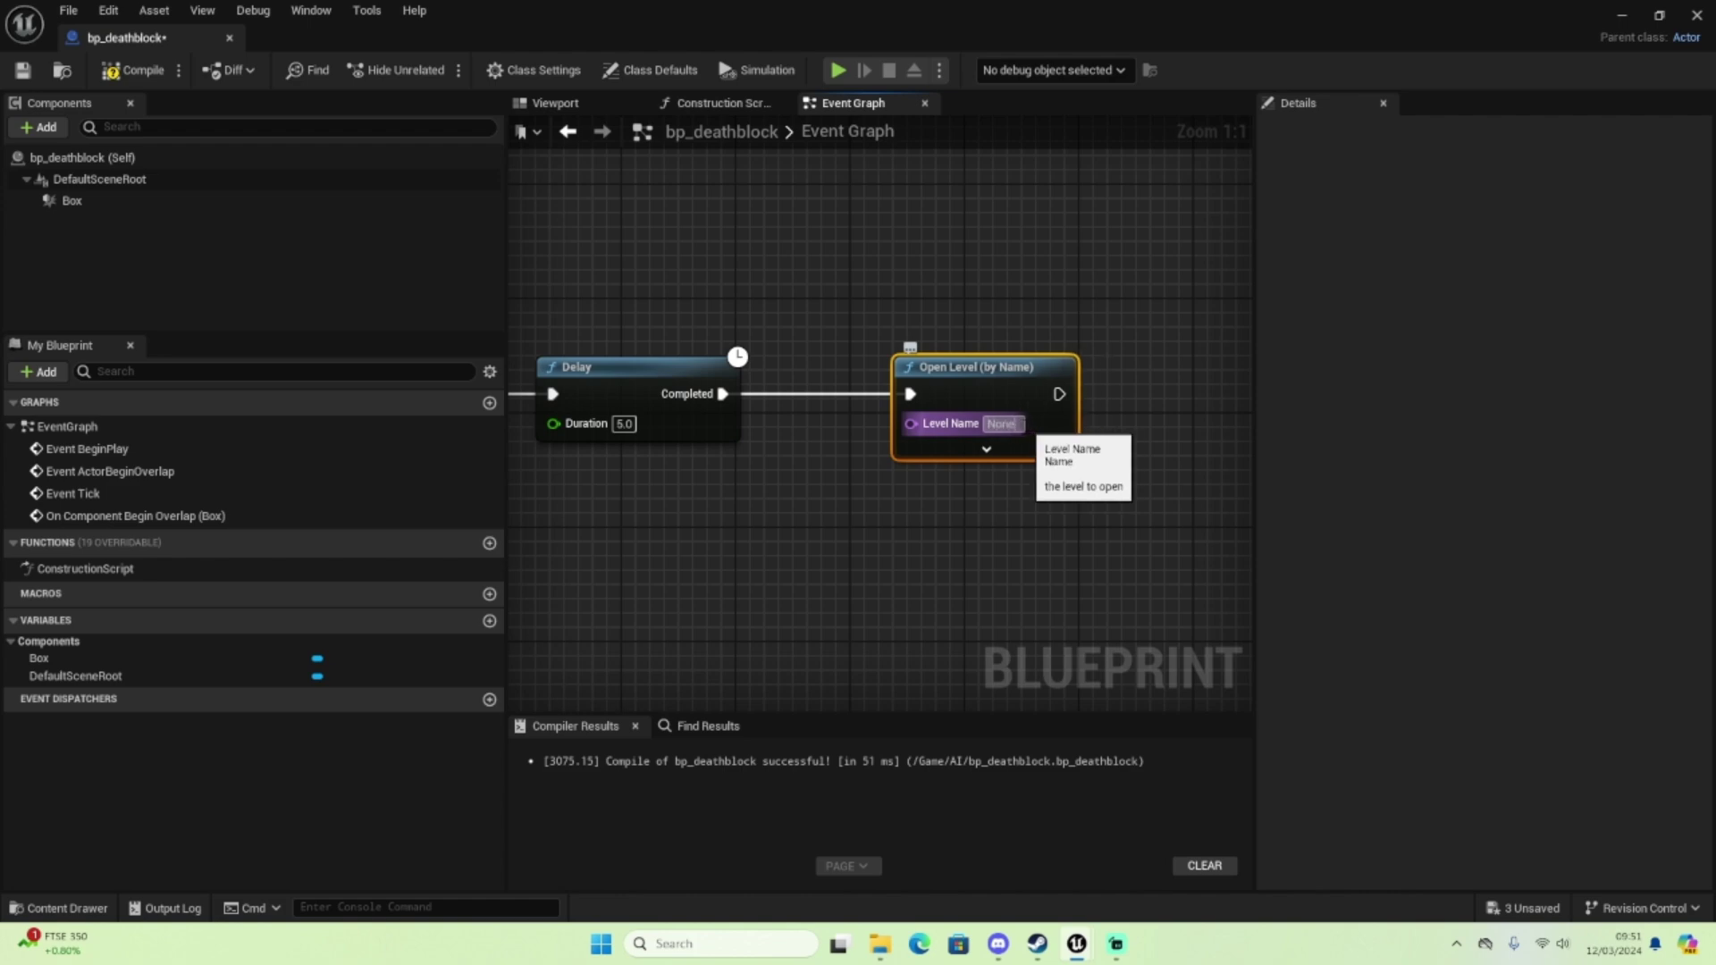
{"action": "type", "text": "N"}
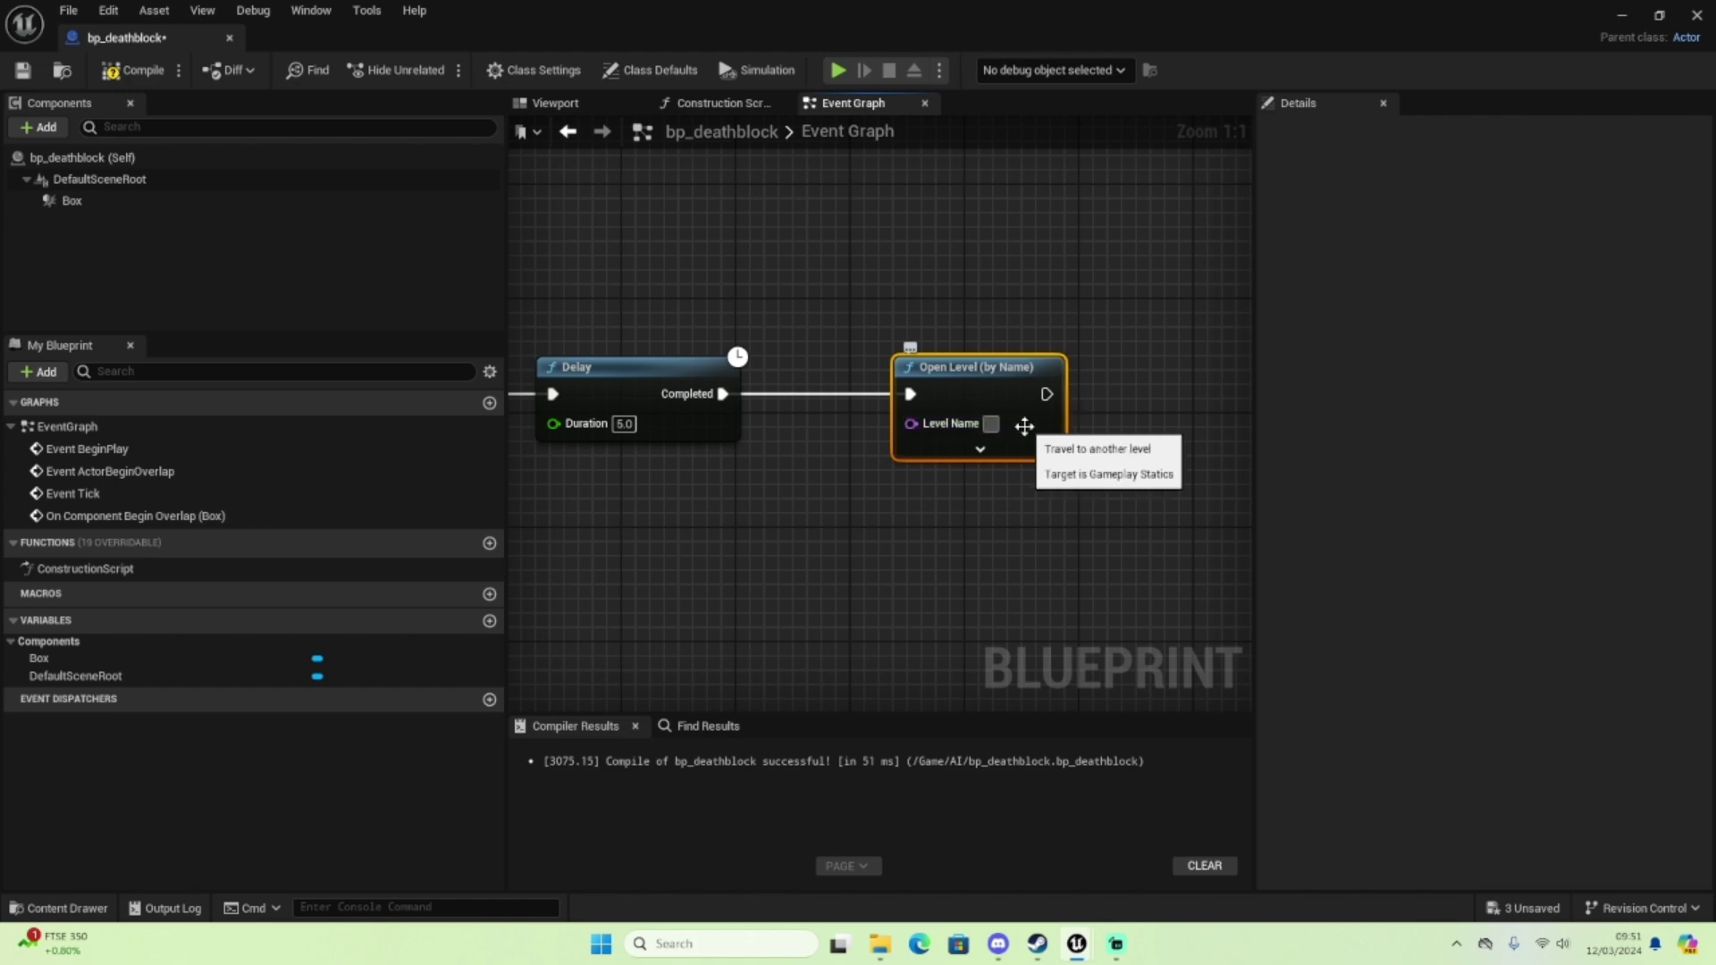
{"action": "type", "text": "d"}
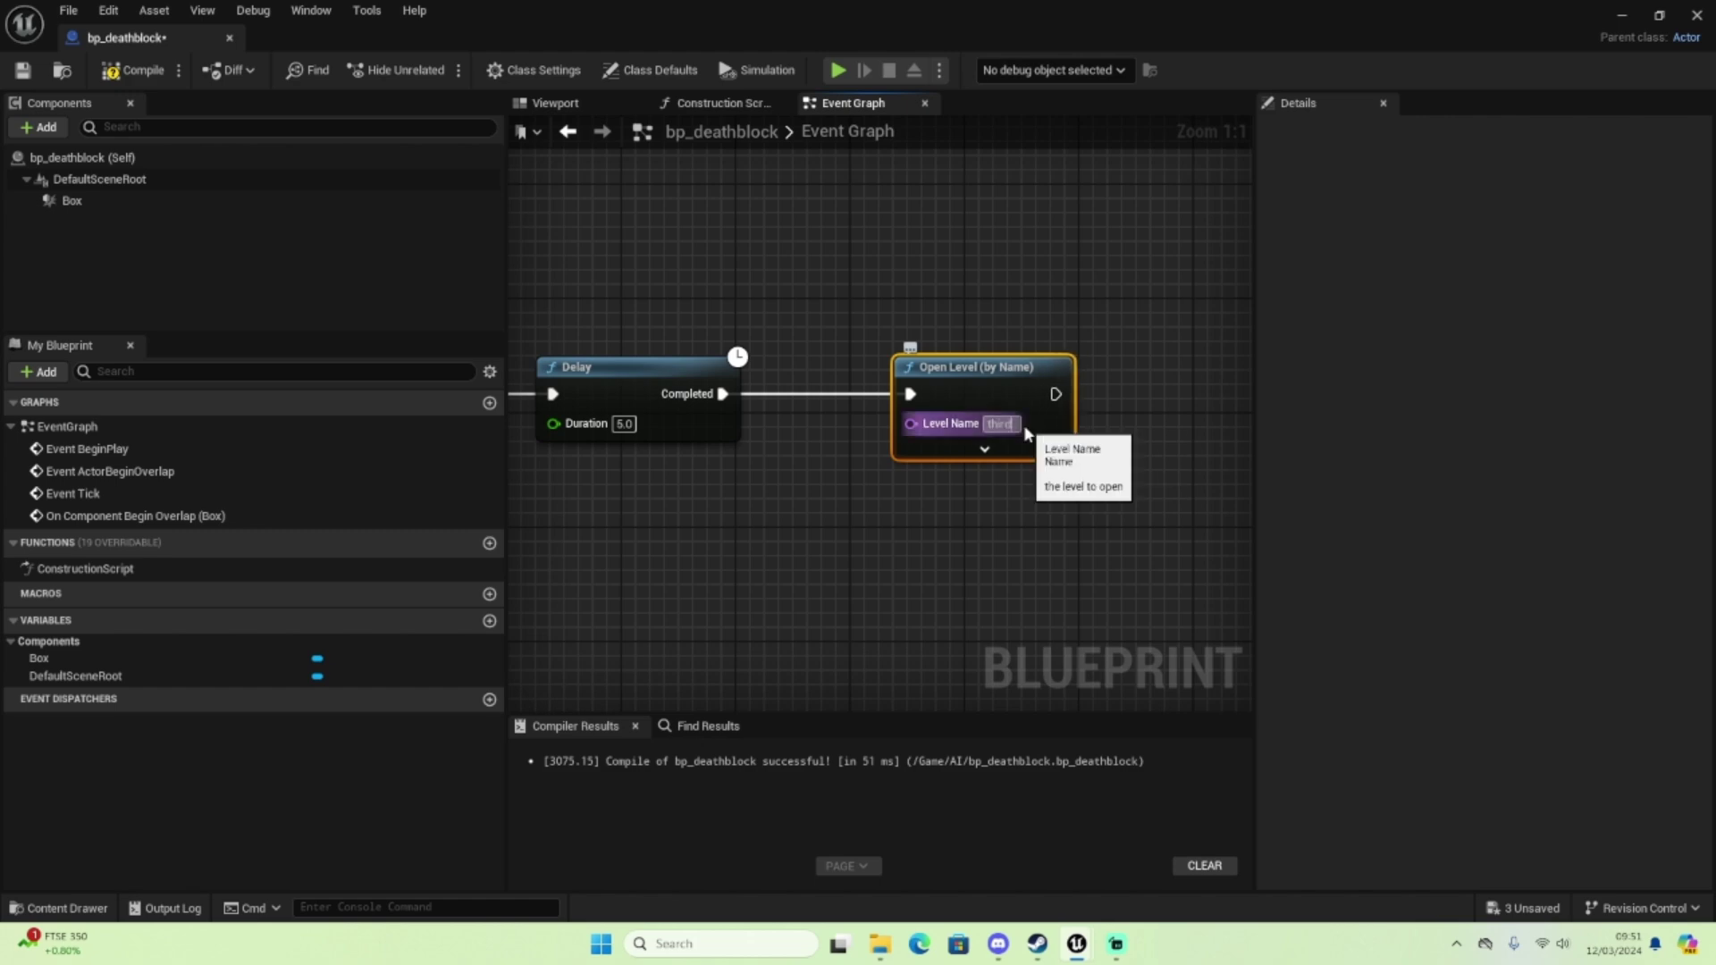
{"action": "type", "text": "pers"}
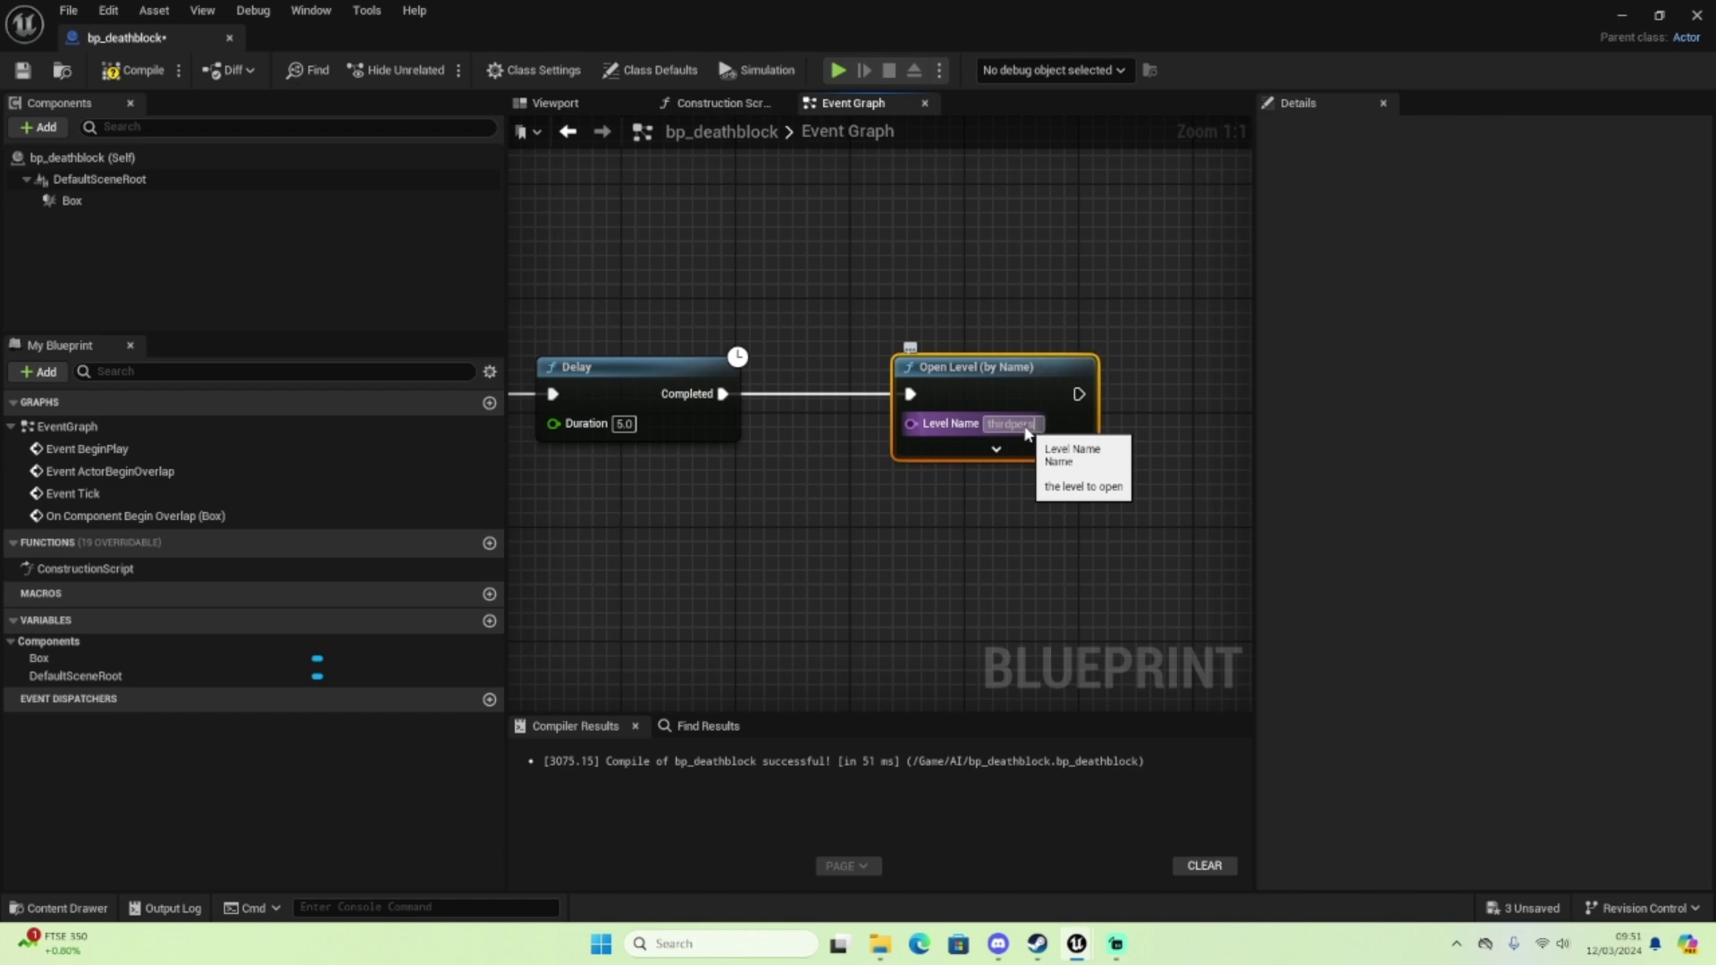
{"action": "type", "text": "onmap"}
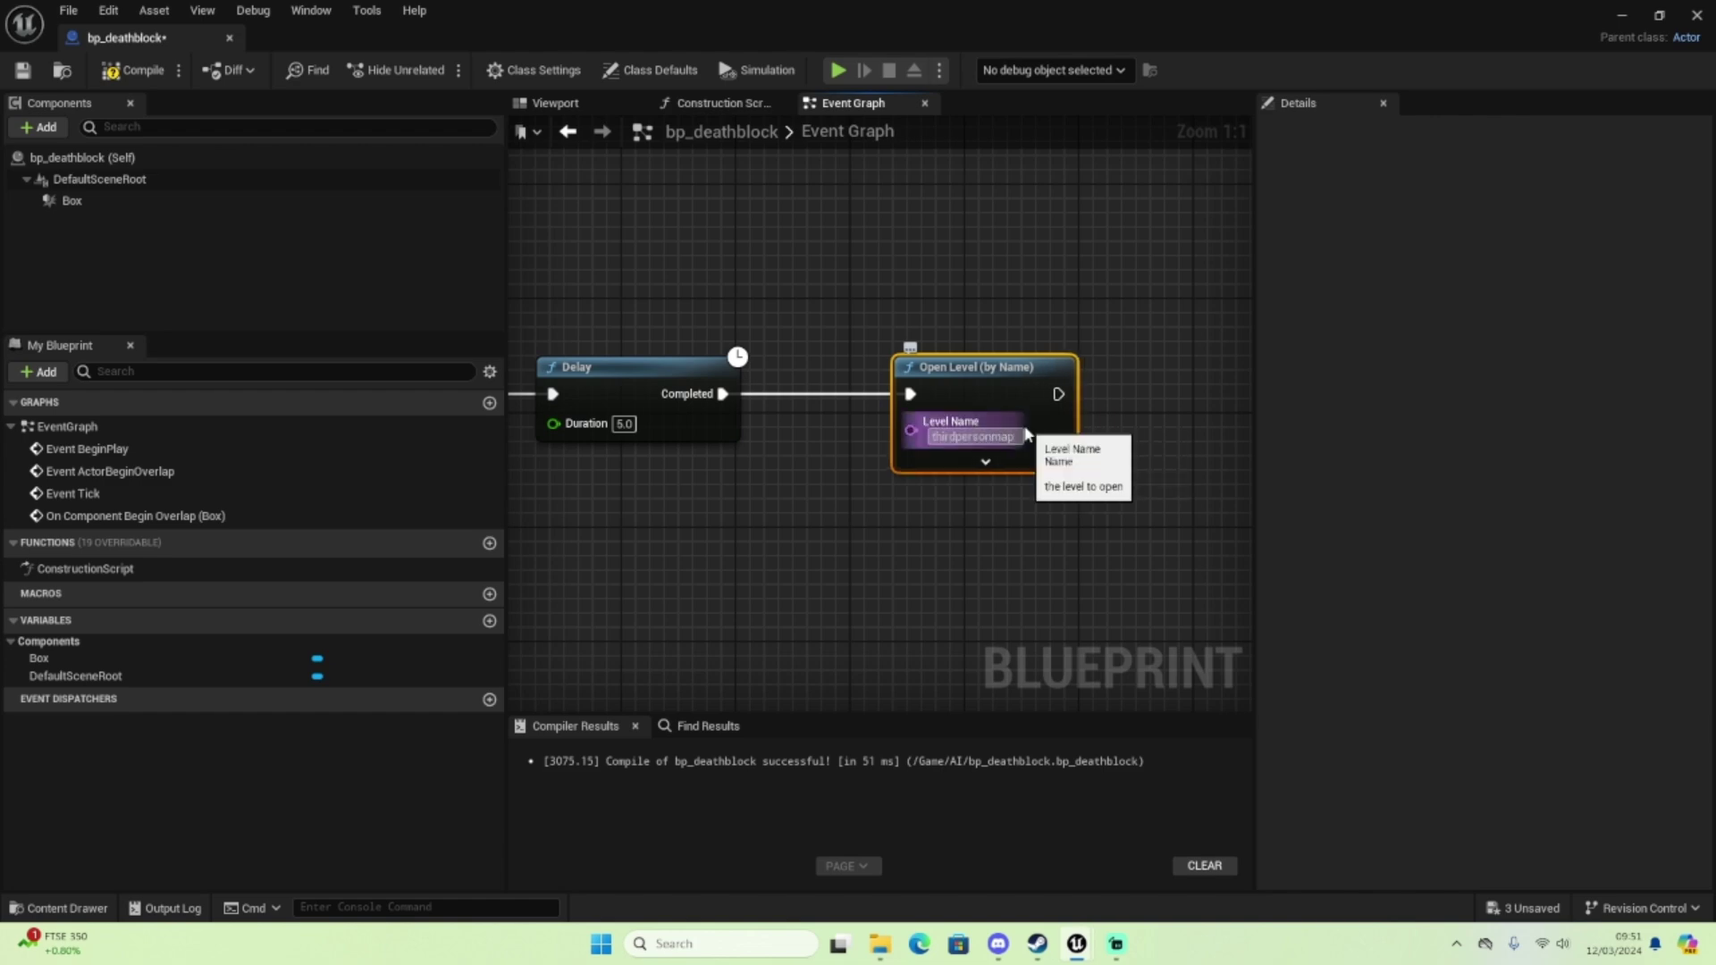
{"action": "left_click", "coordinate": [1048, 539]}
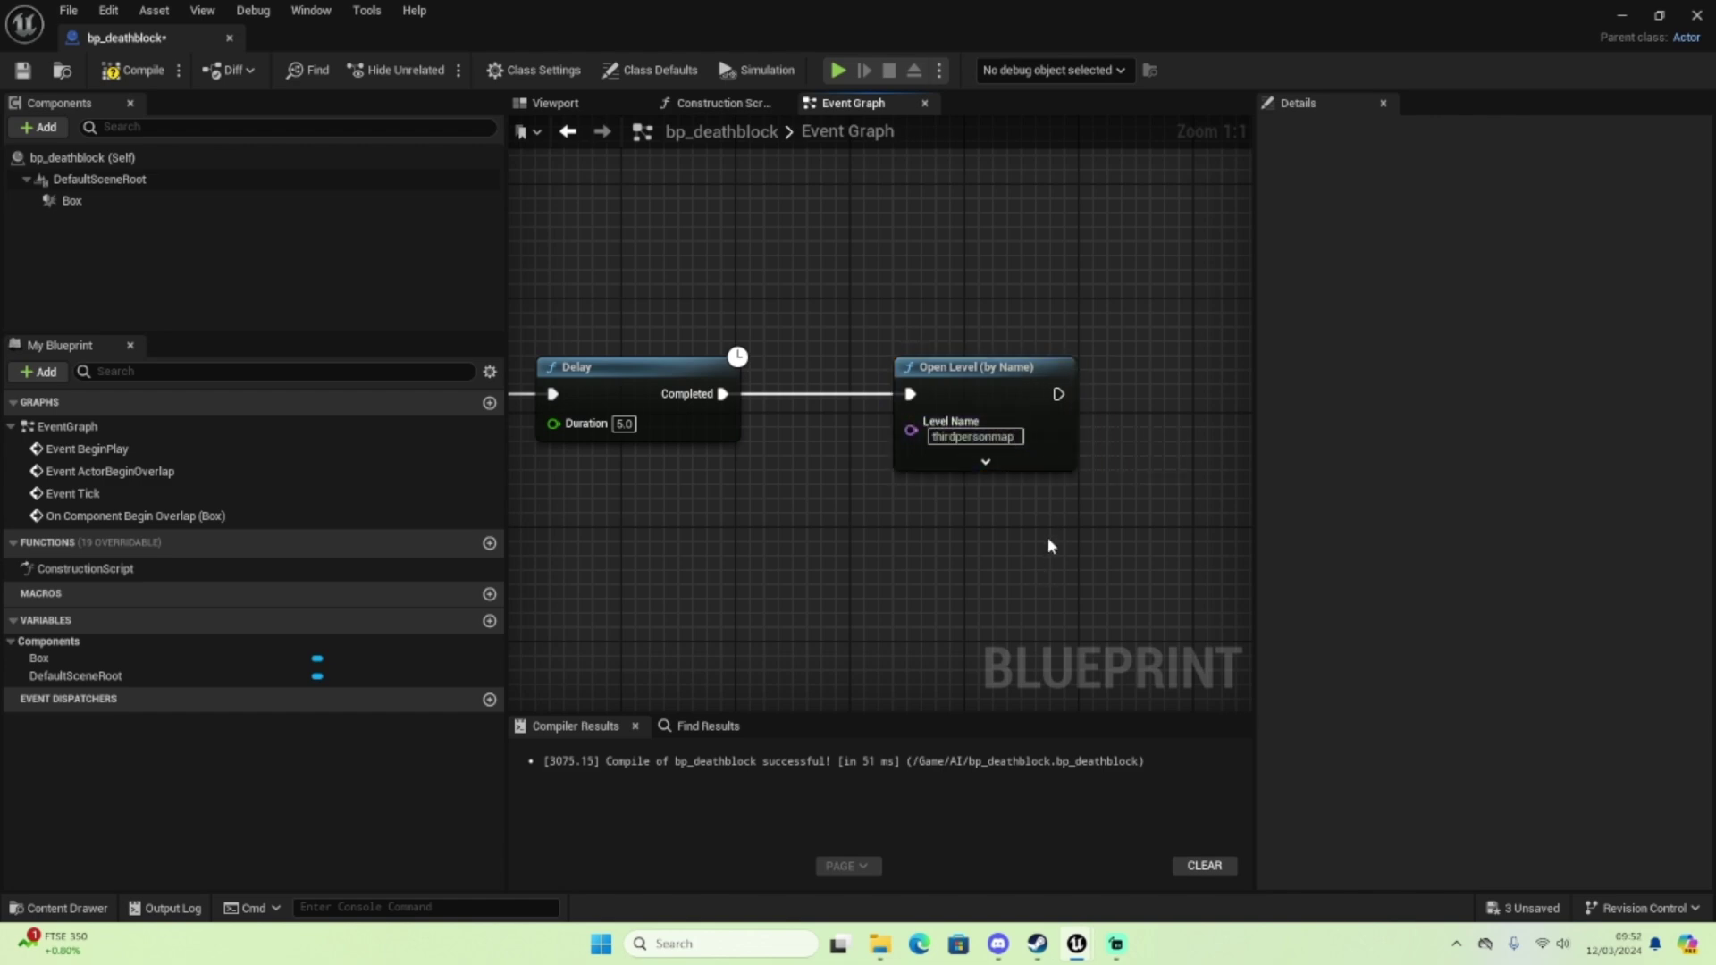
{"action": "scroll", "coordinate": [856, 309], "scroll_direction": "down", "scroll_amount": 4}
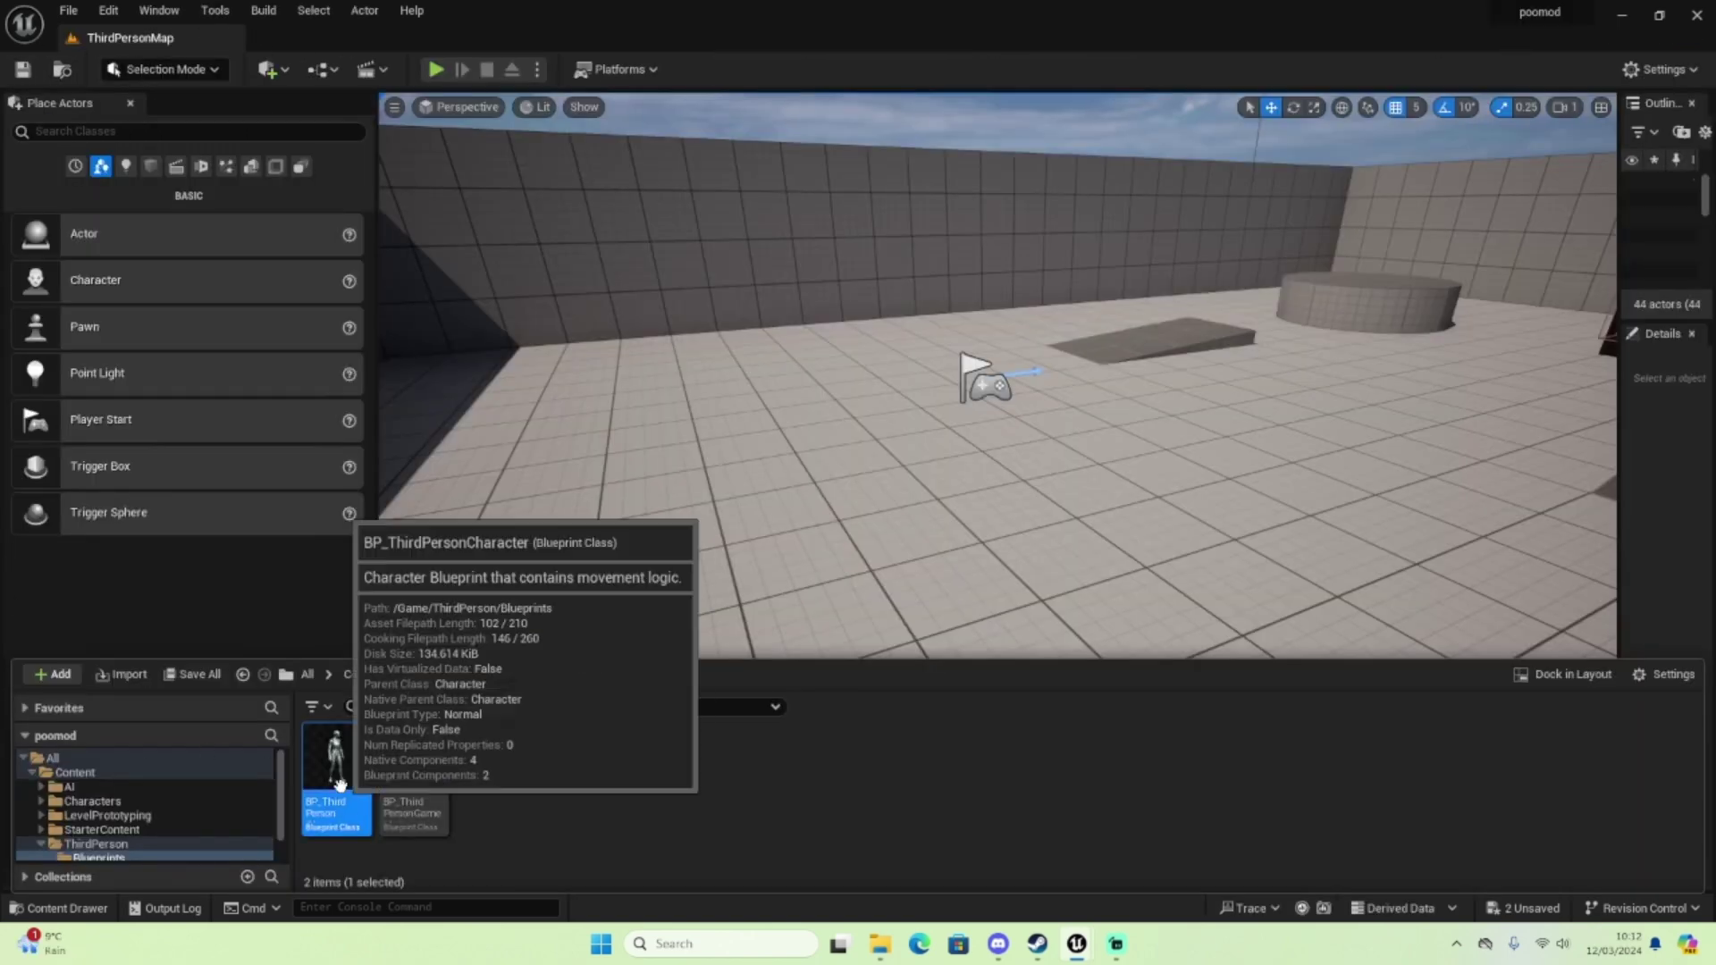
Open BP_ThirdPersonCharacter and pan to the Disable Movement and Attach Component nodes
{"action": "double_click", "coordinate": [343, 791]}
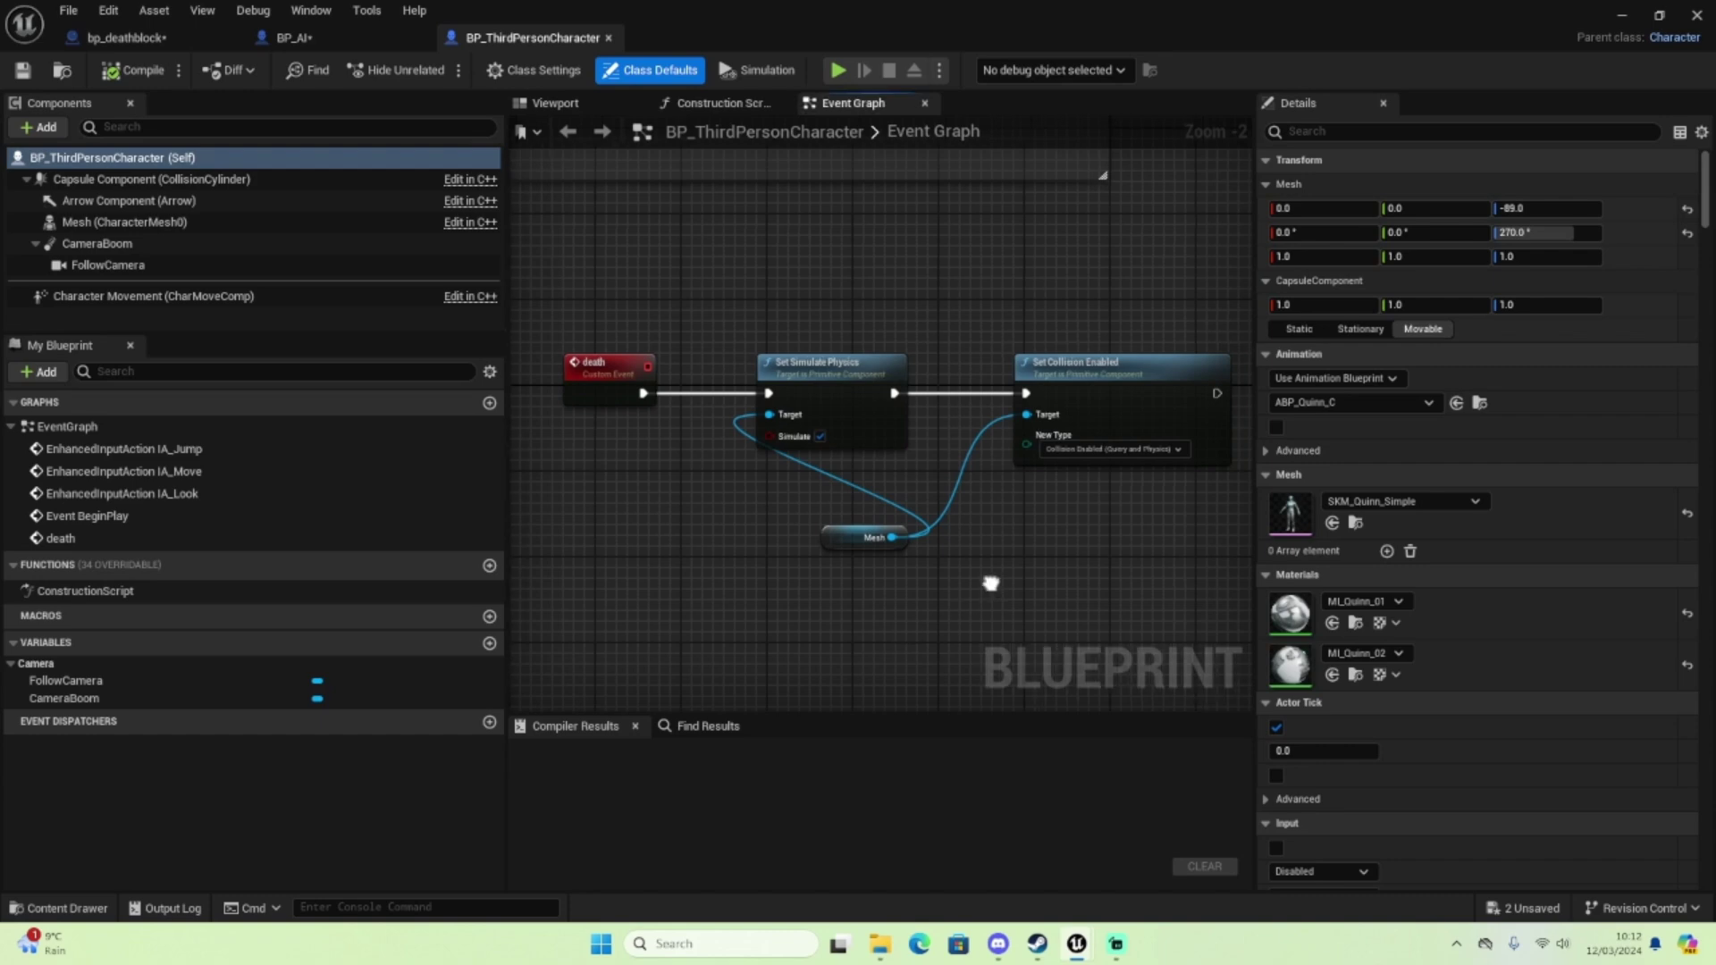
{"action": "right_click_drag", "start_coordinate": [988, 582], "coordinate": [926, 582]}
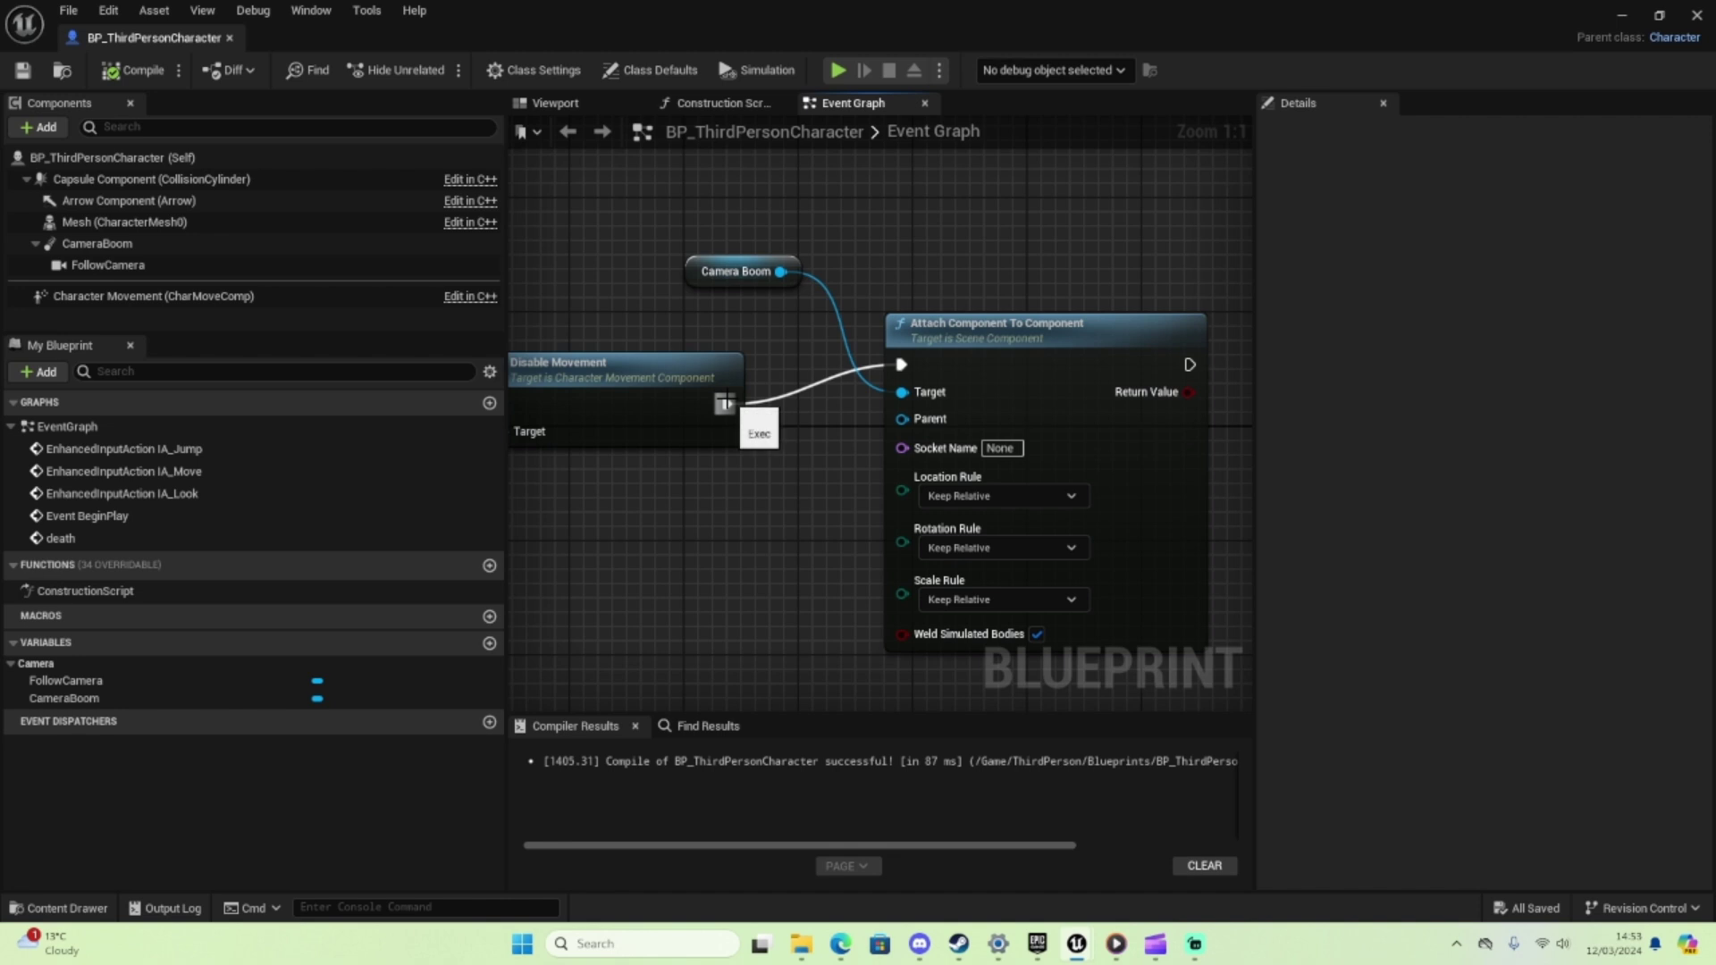
Search 'attach compo' from Disable Movement's output, then dismiss the action list
{"action": "left_click_drag", "start_coordinate": [725, 402], "coordinate": [805, 577]}
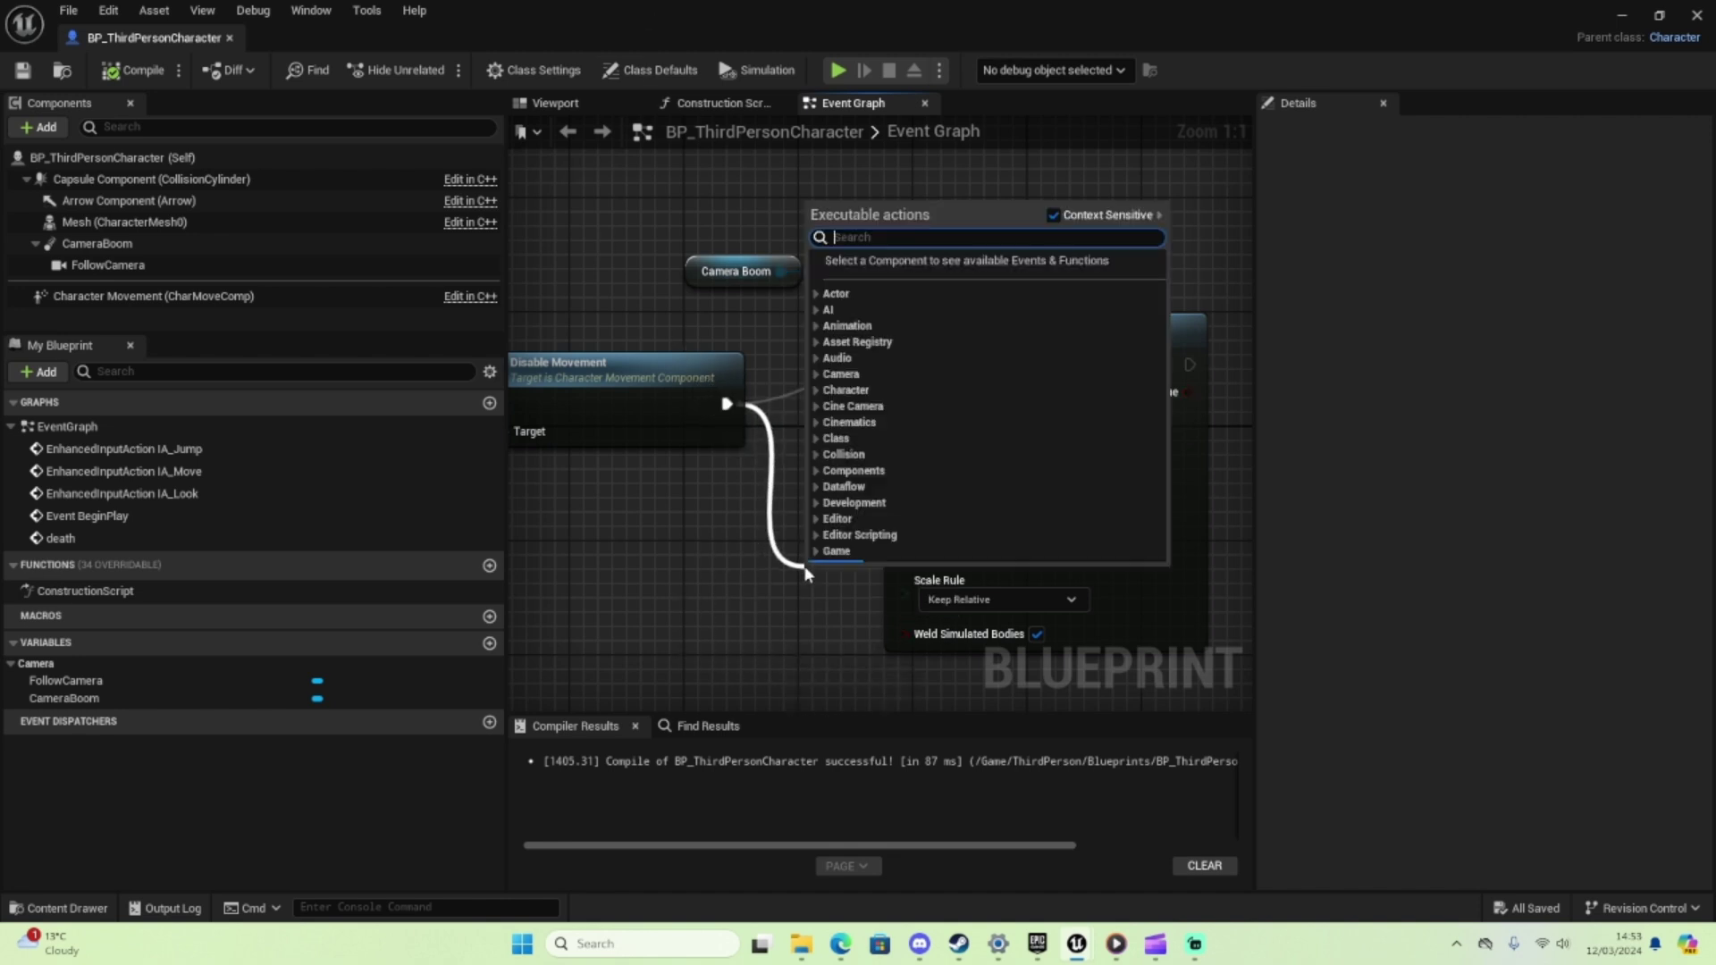
{"action": "type", "text": "att"}
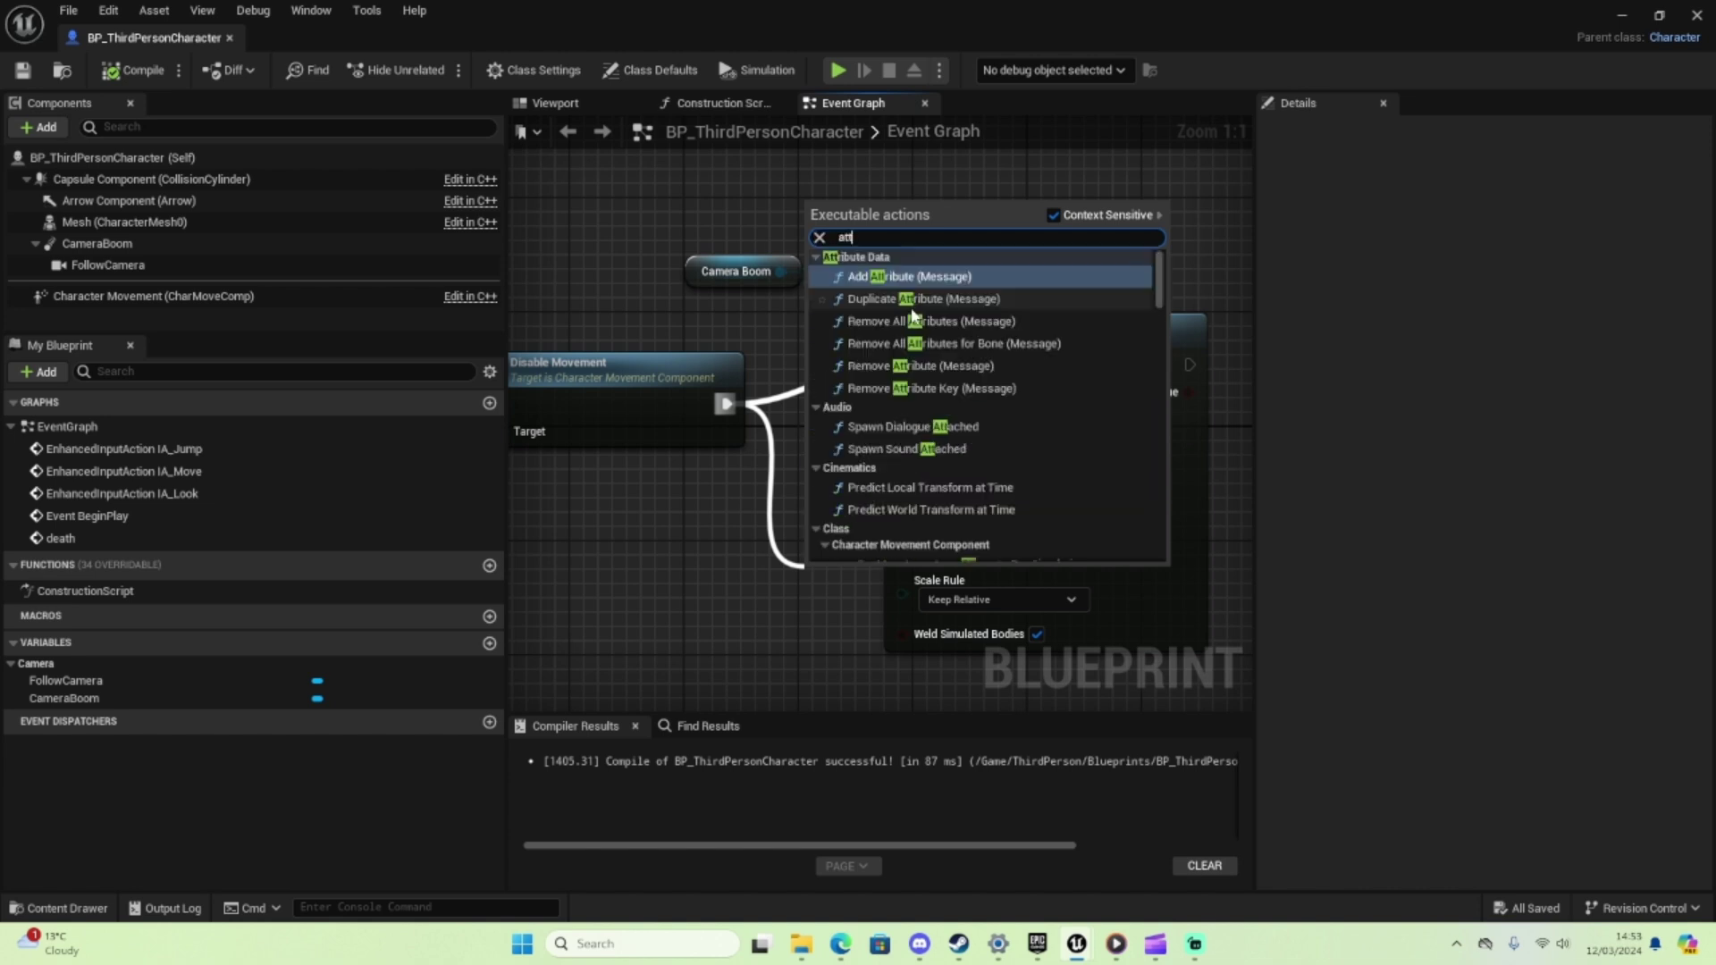
{"action": "type", "text": "c"}
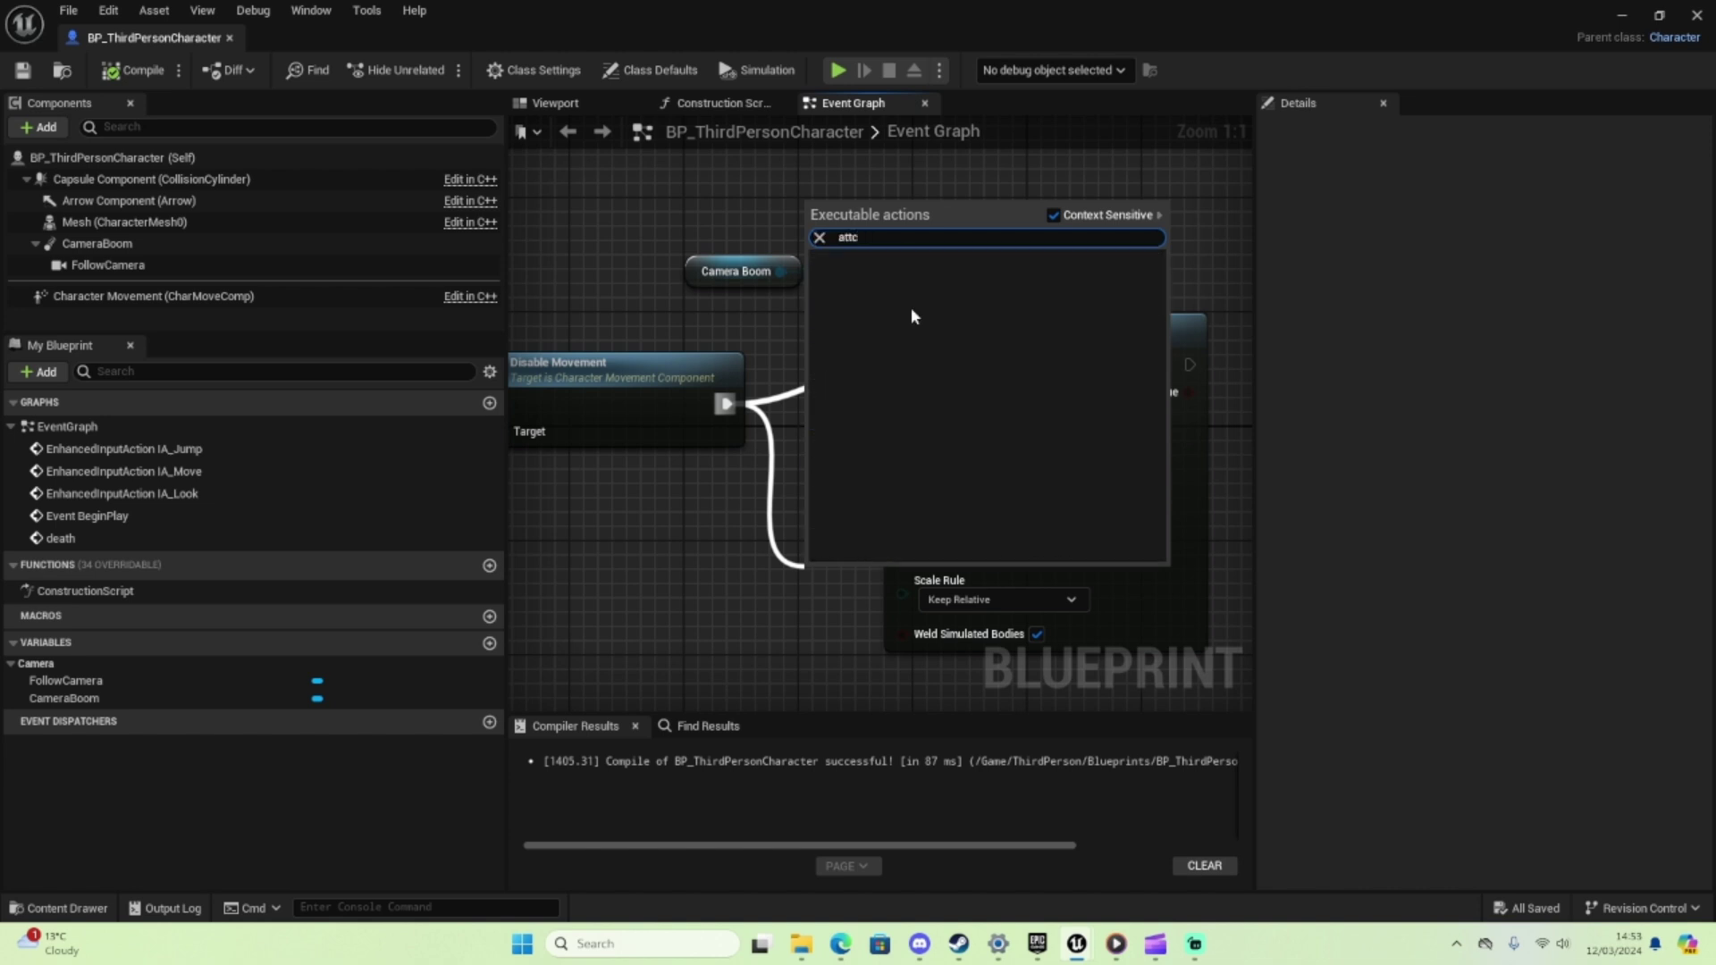
{"action": "key", "text": "BackSpace"}
{"action": "key", "text": "BackSpace"}
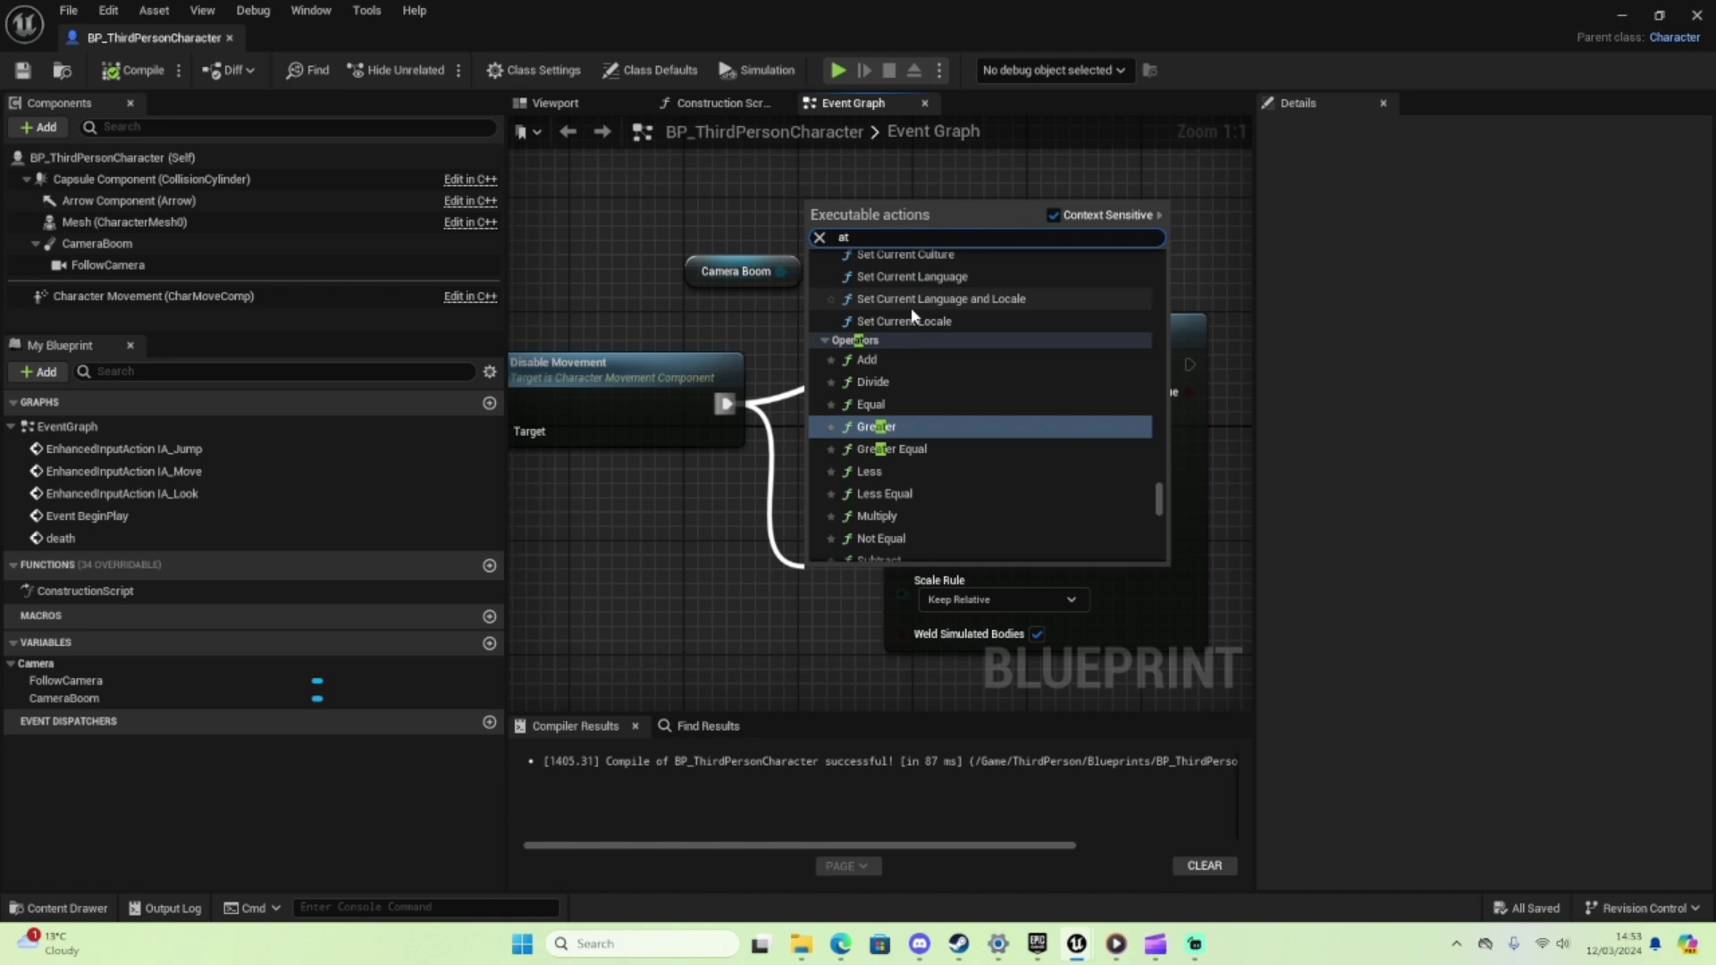
{"action": "type", "text": "tach"}
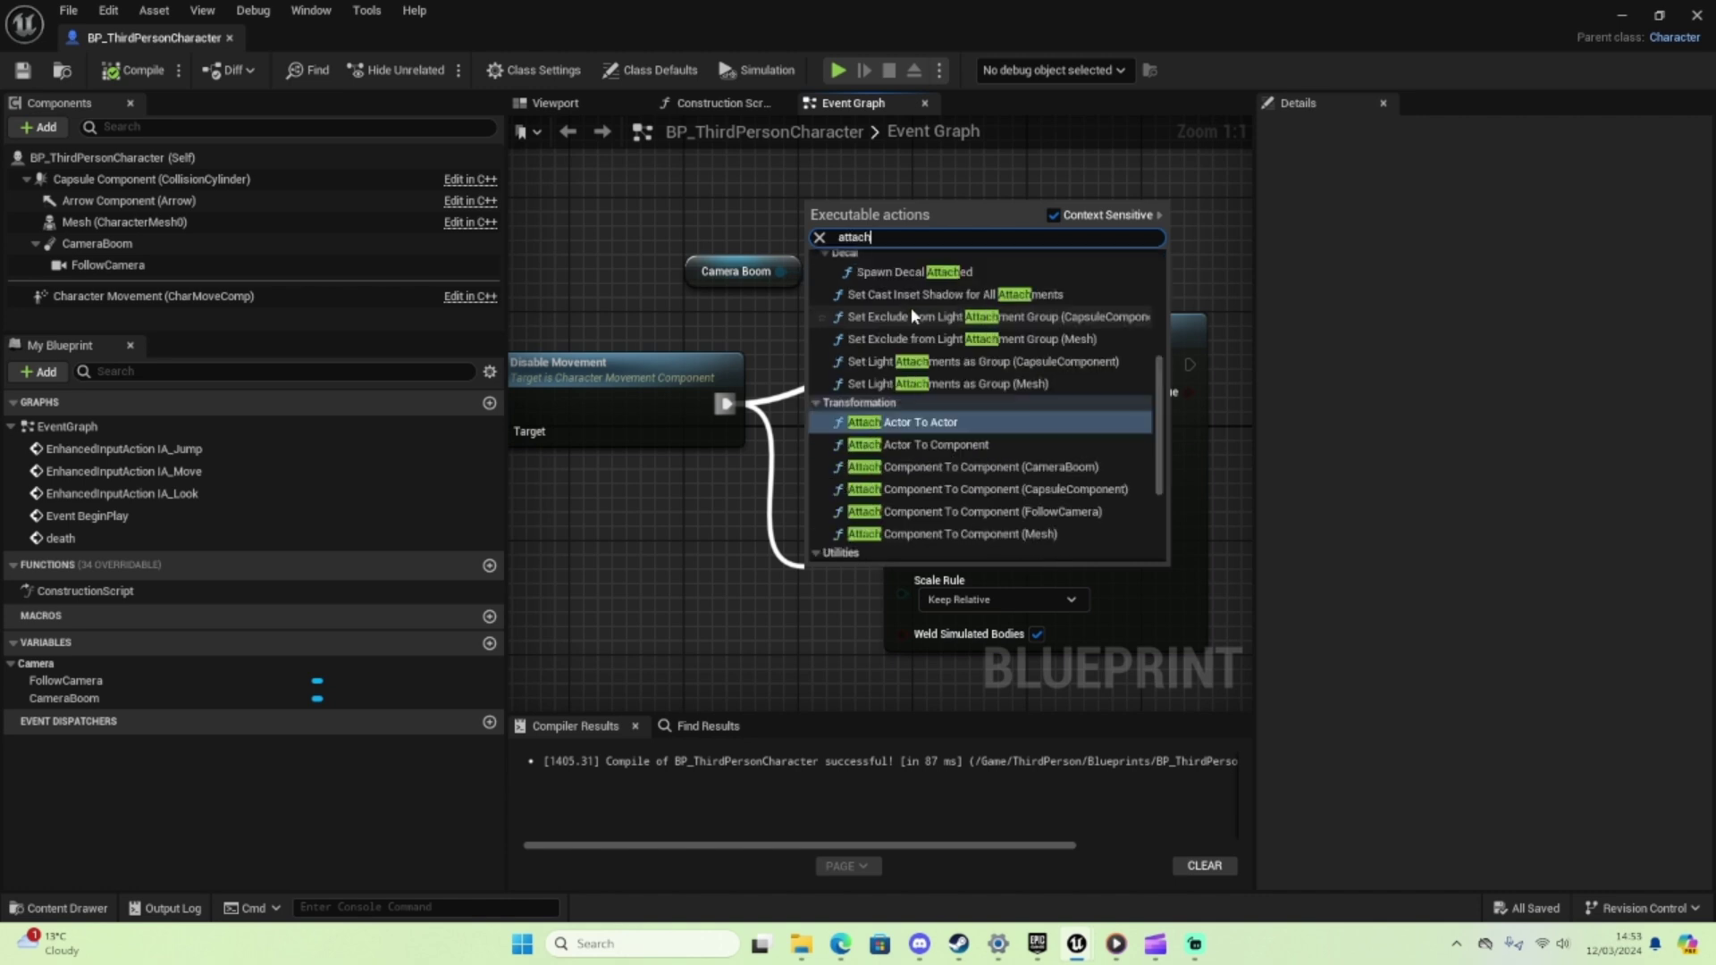
{"action": "type", "text": " compo"}
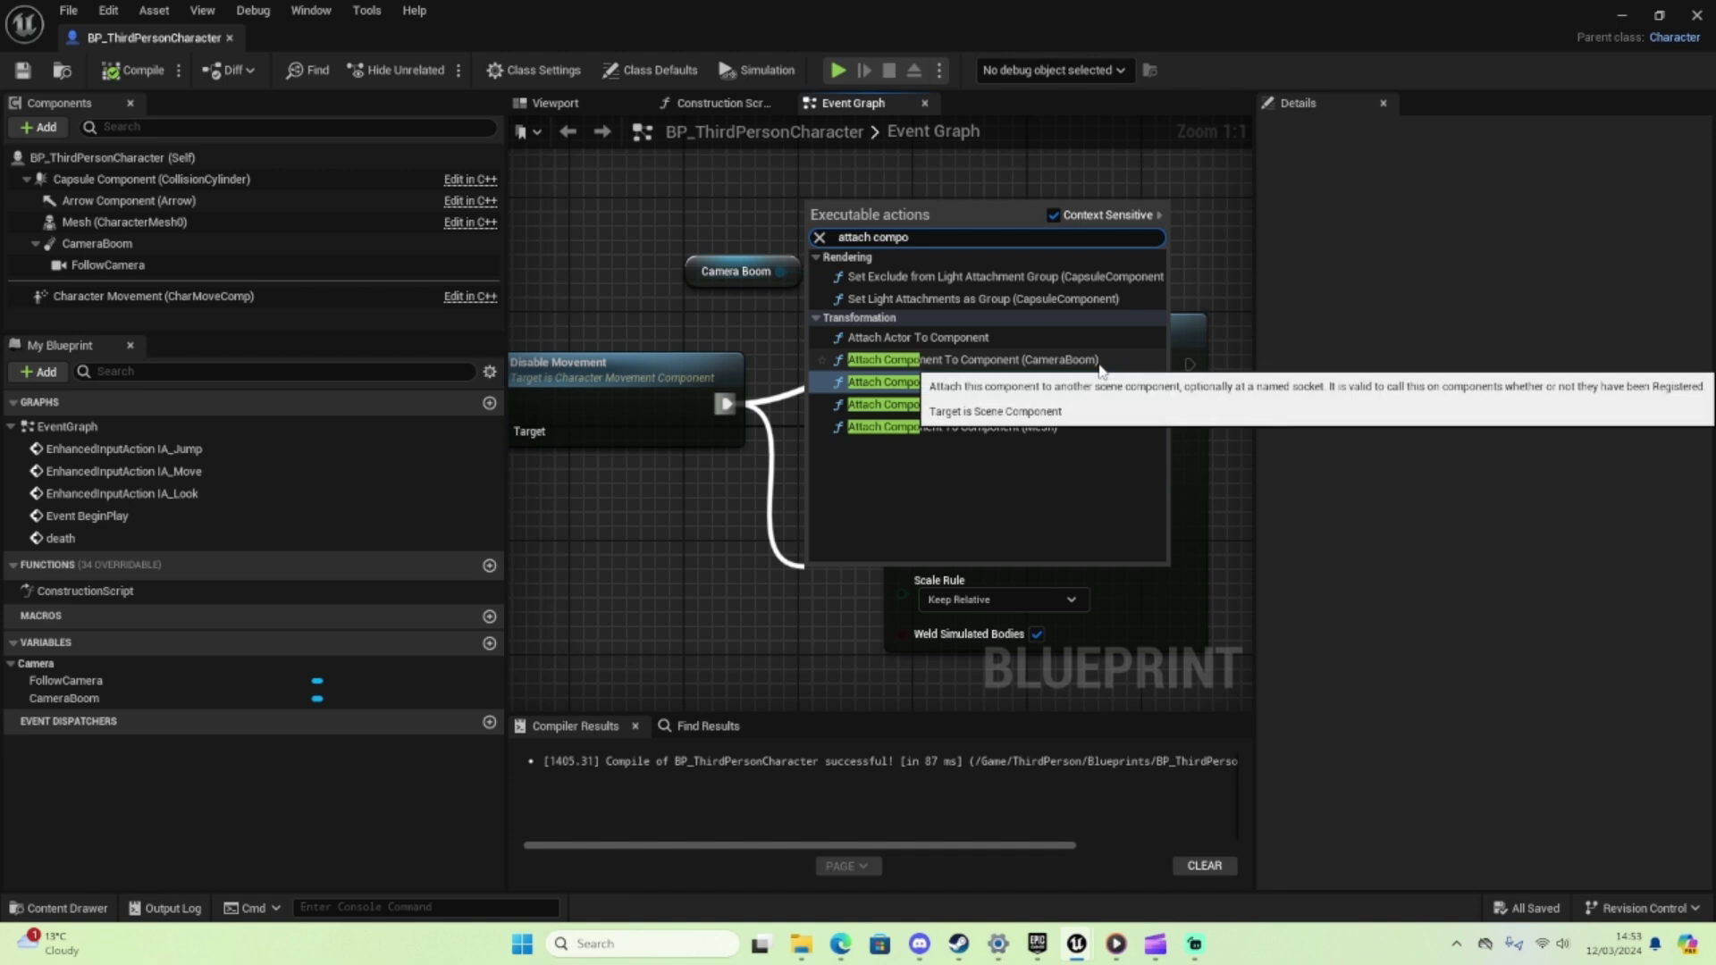
{"action": "left_click", "coordinate": [713, 606]}
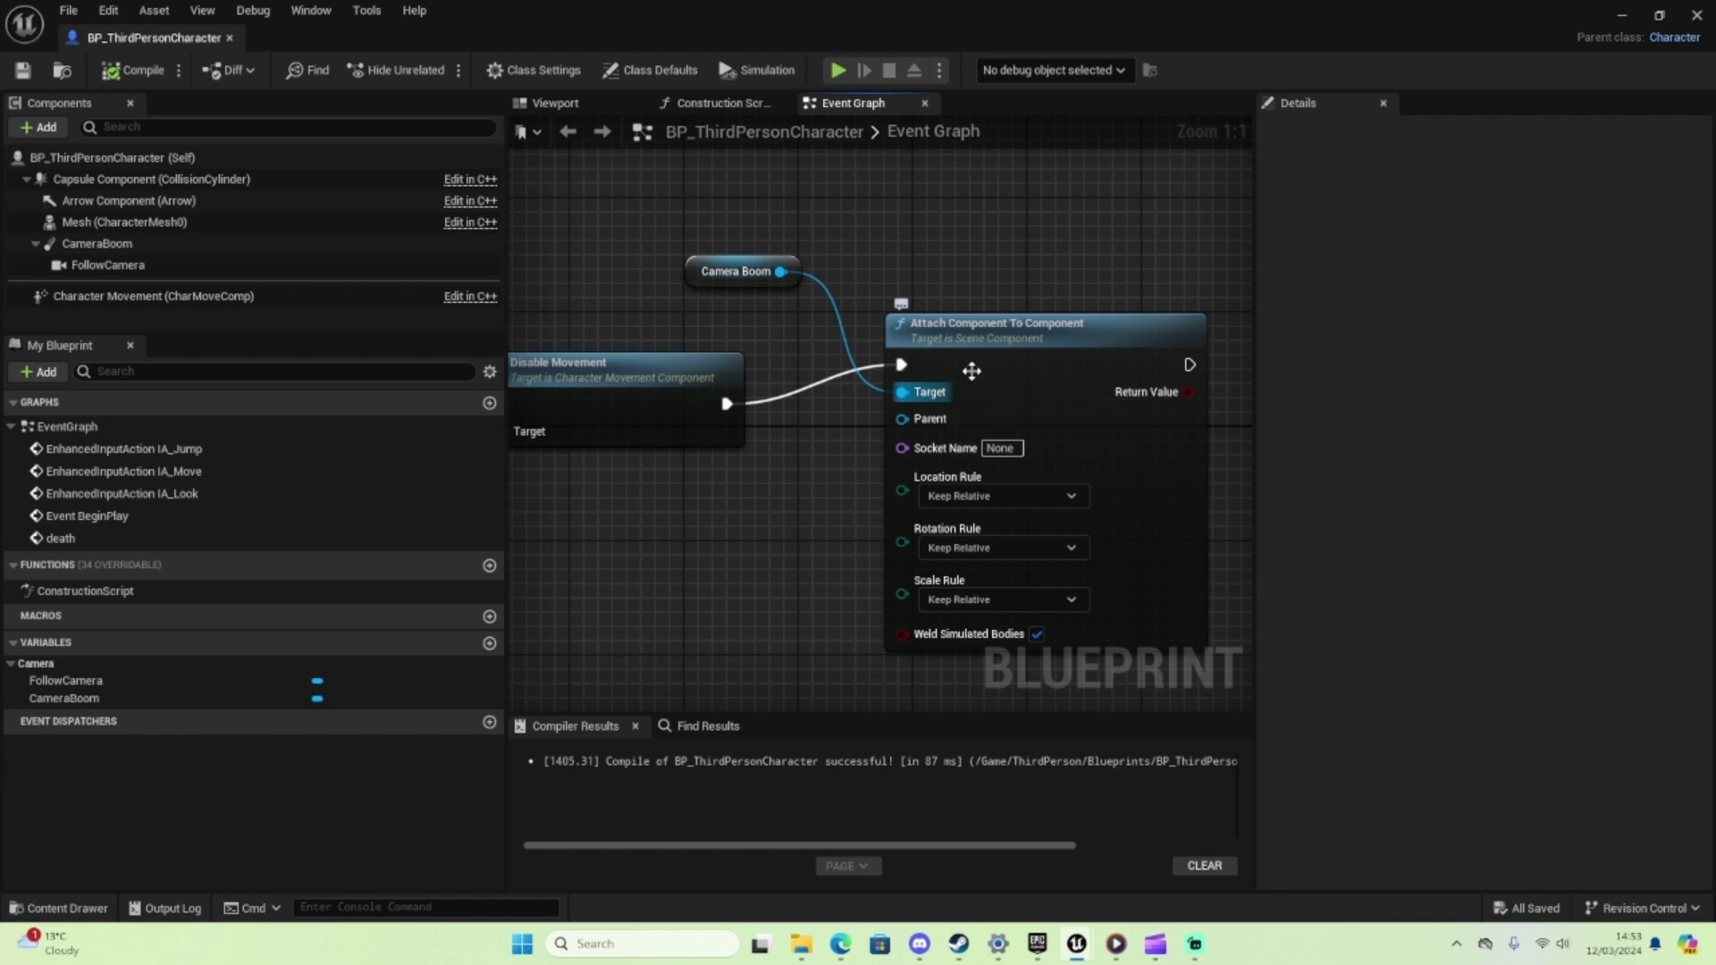
Run and stop a quick simulation, then minimize the Unreal editor windows
{"action": "right_click_drag", "start_coordinate": [974, 372], "coordinate": [951, 376]}
{"action": "scroll", "coordinate": [1064, 231], "scroll_direction": "down", "scroll_amount": 1}
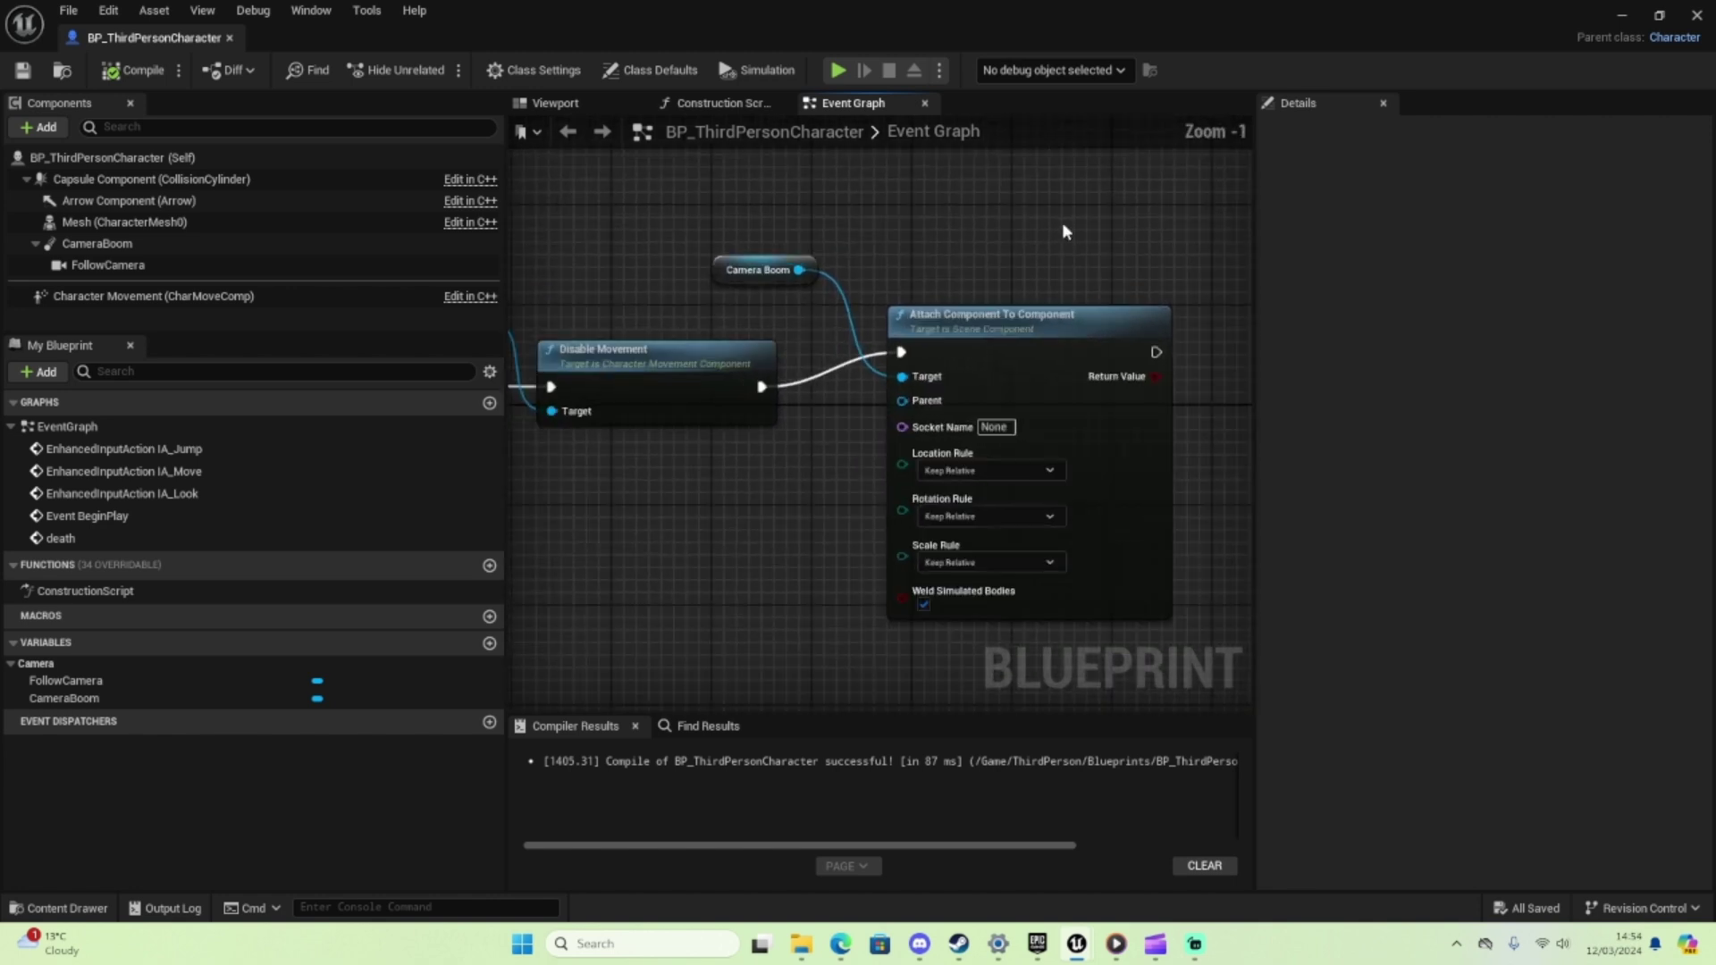
{"action": "left_click", "coordinate": [838, 70]}
{"action": "left_click", "coordinate": [888, 70]}
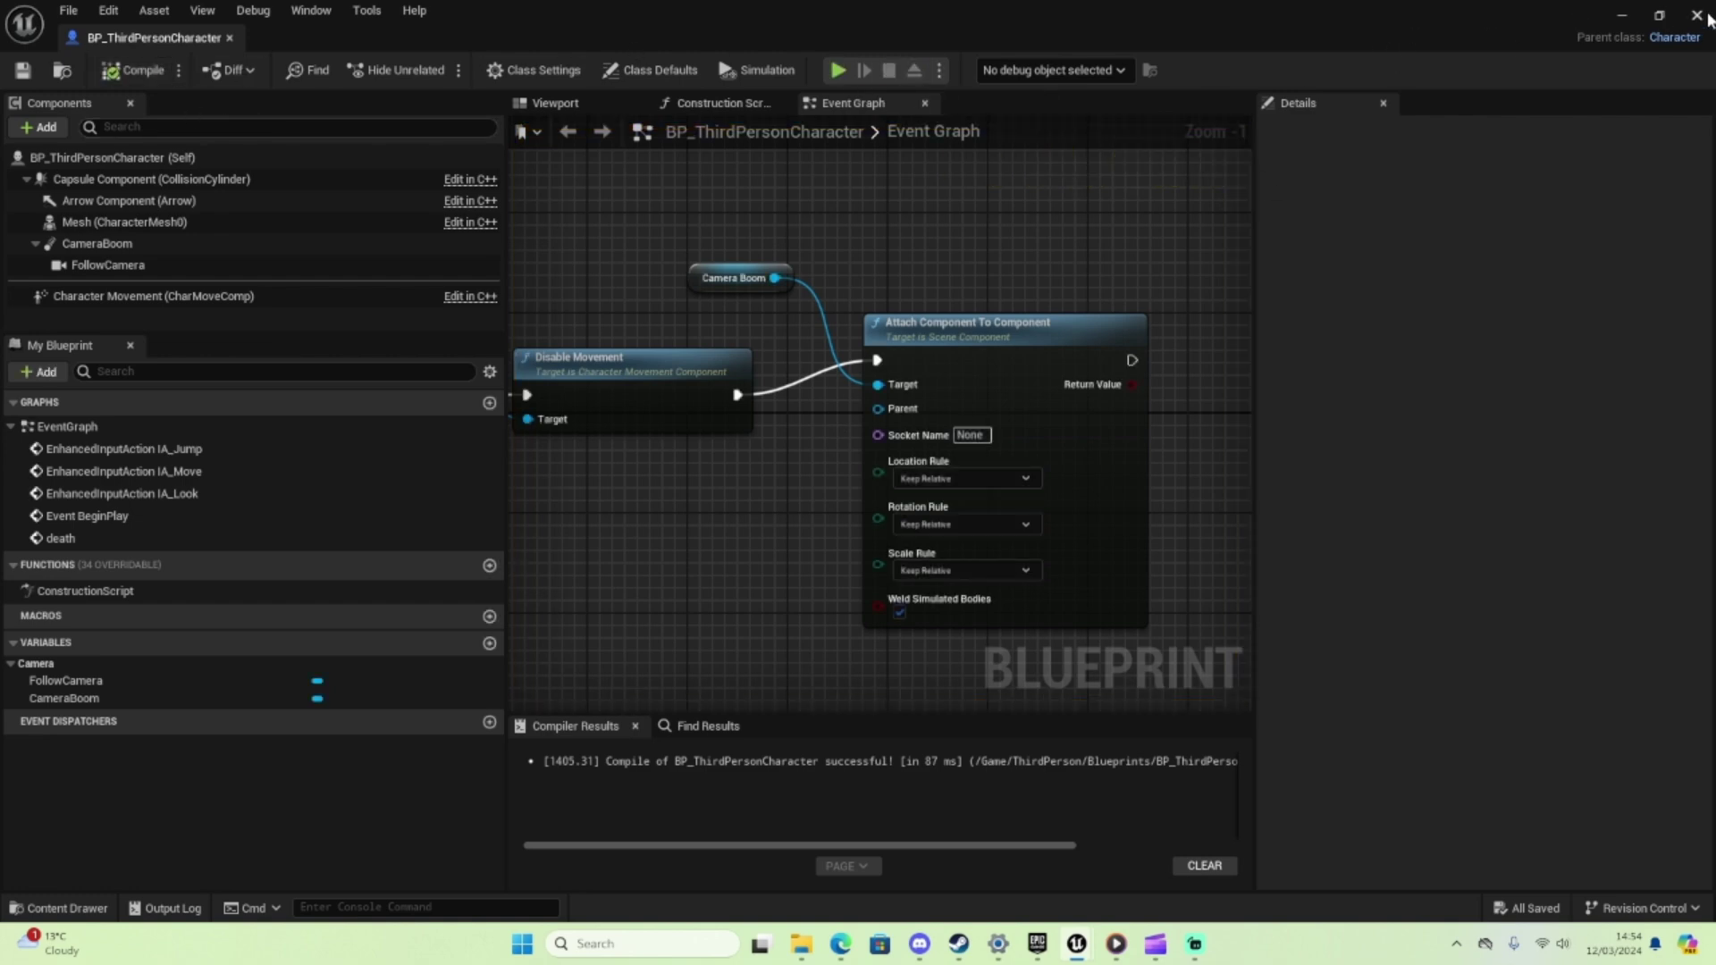
{"action": "left_click", "coordinate": [1617, 17]}
{"action": "left_click", "coordinate": [1618, 18]}
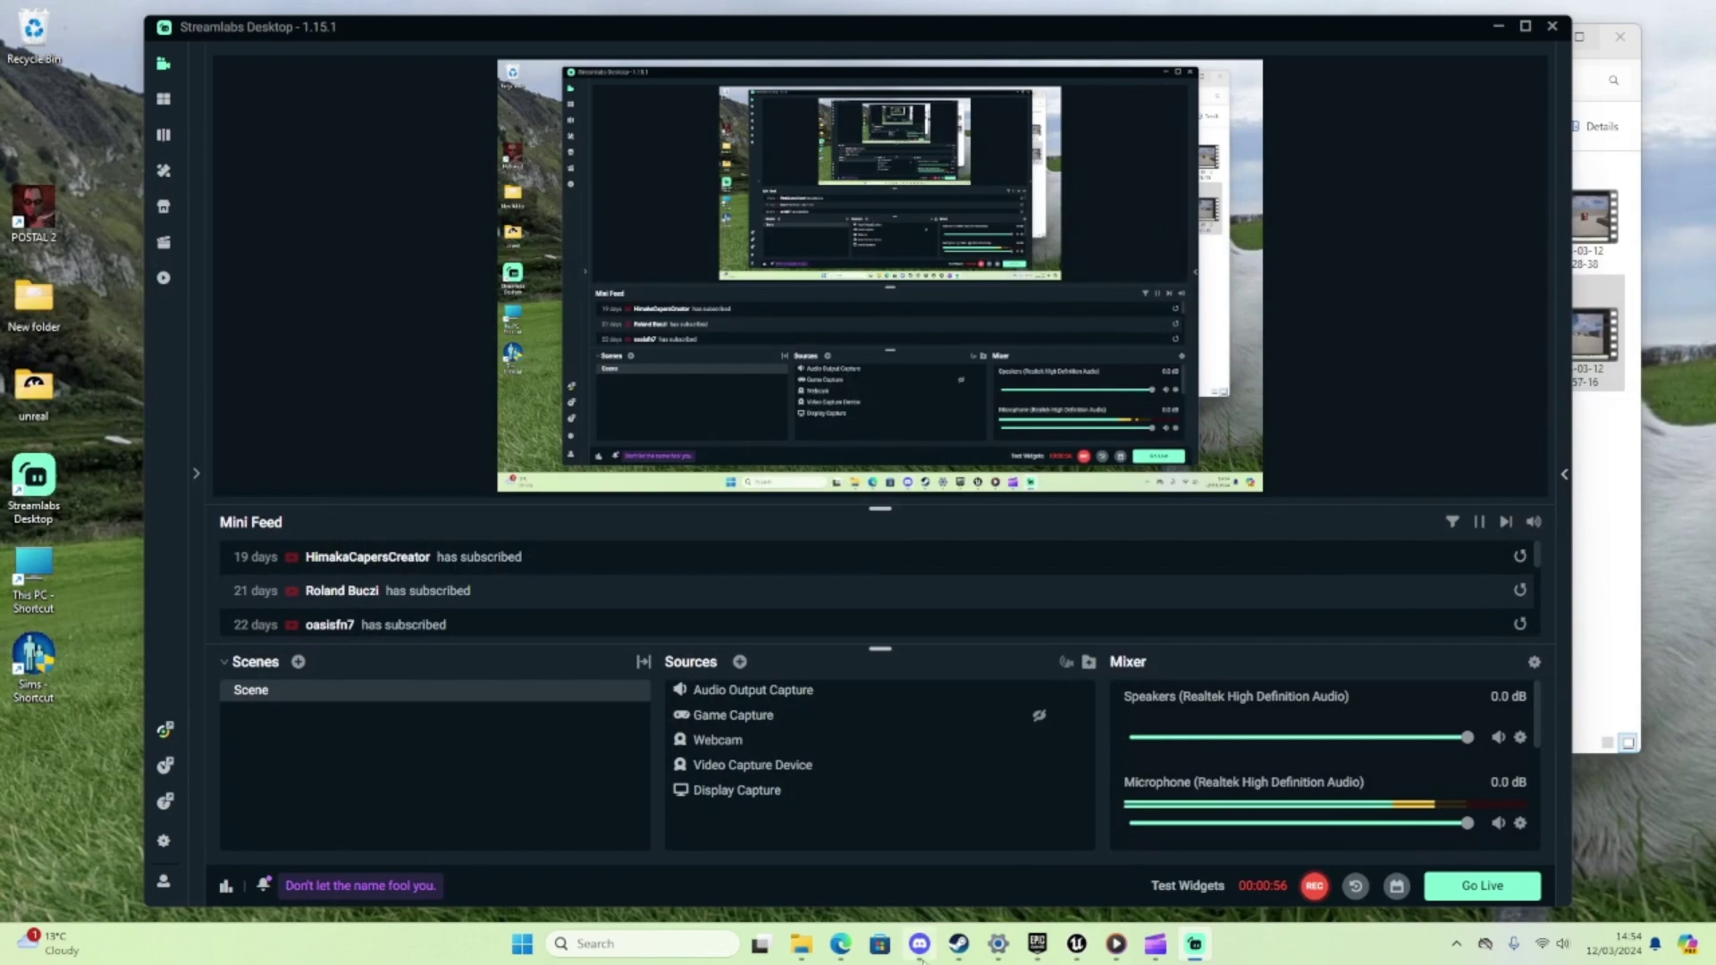
Restore the level editor, playtest and stop with Esc, then replay with Alt+P and walk forward
{"action": "left_click", "coordinate": [1077, 943]}
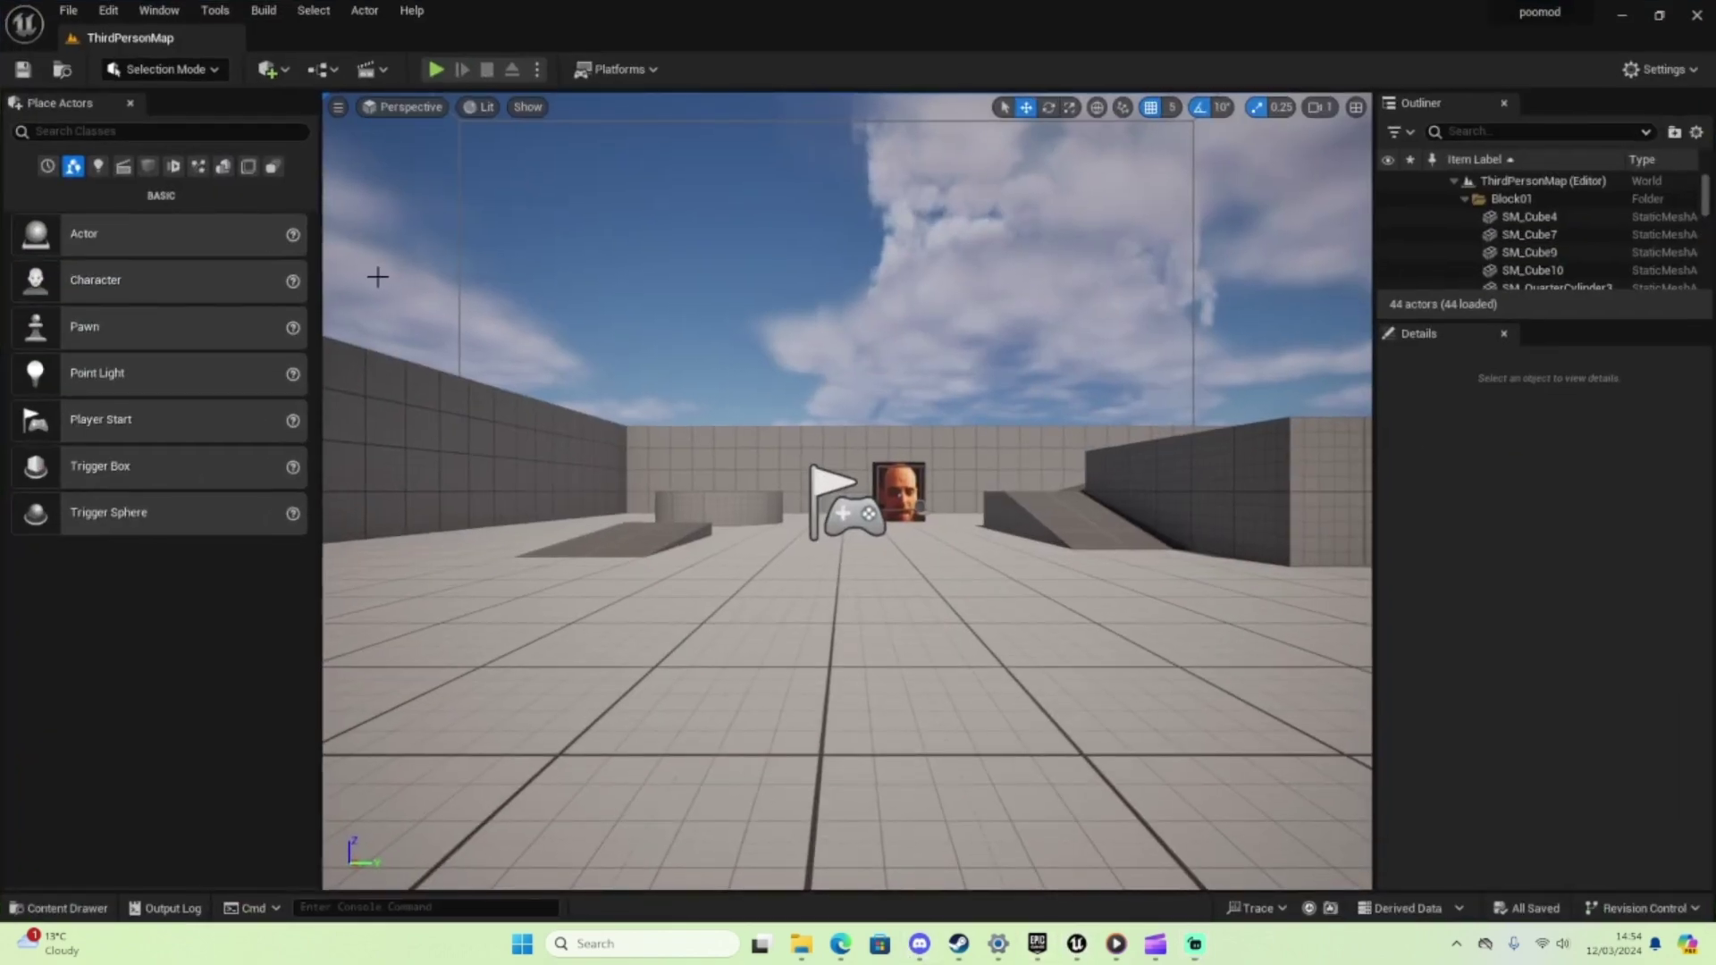
{"action": "left_click", "coordinate": [436, 70]}
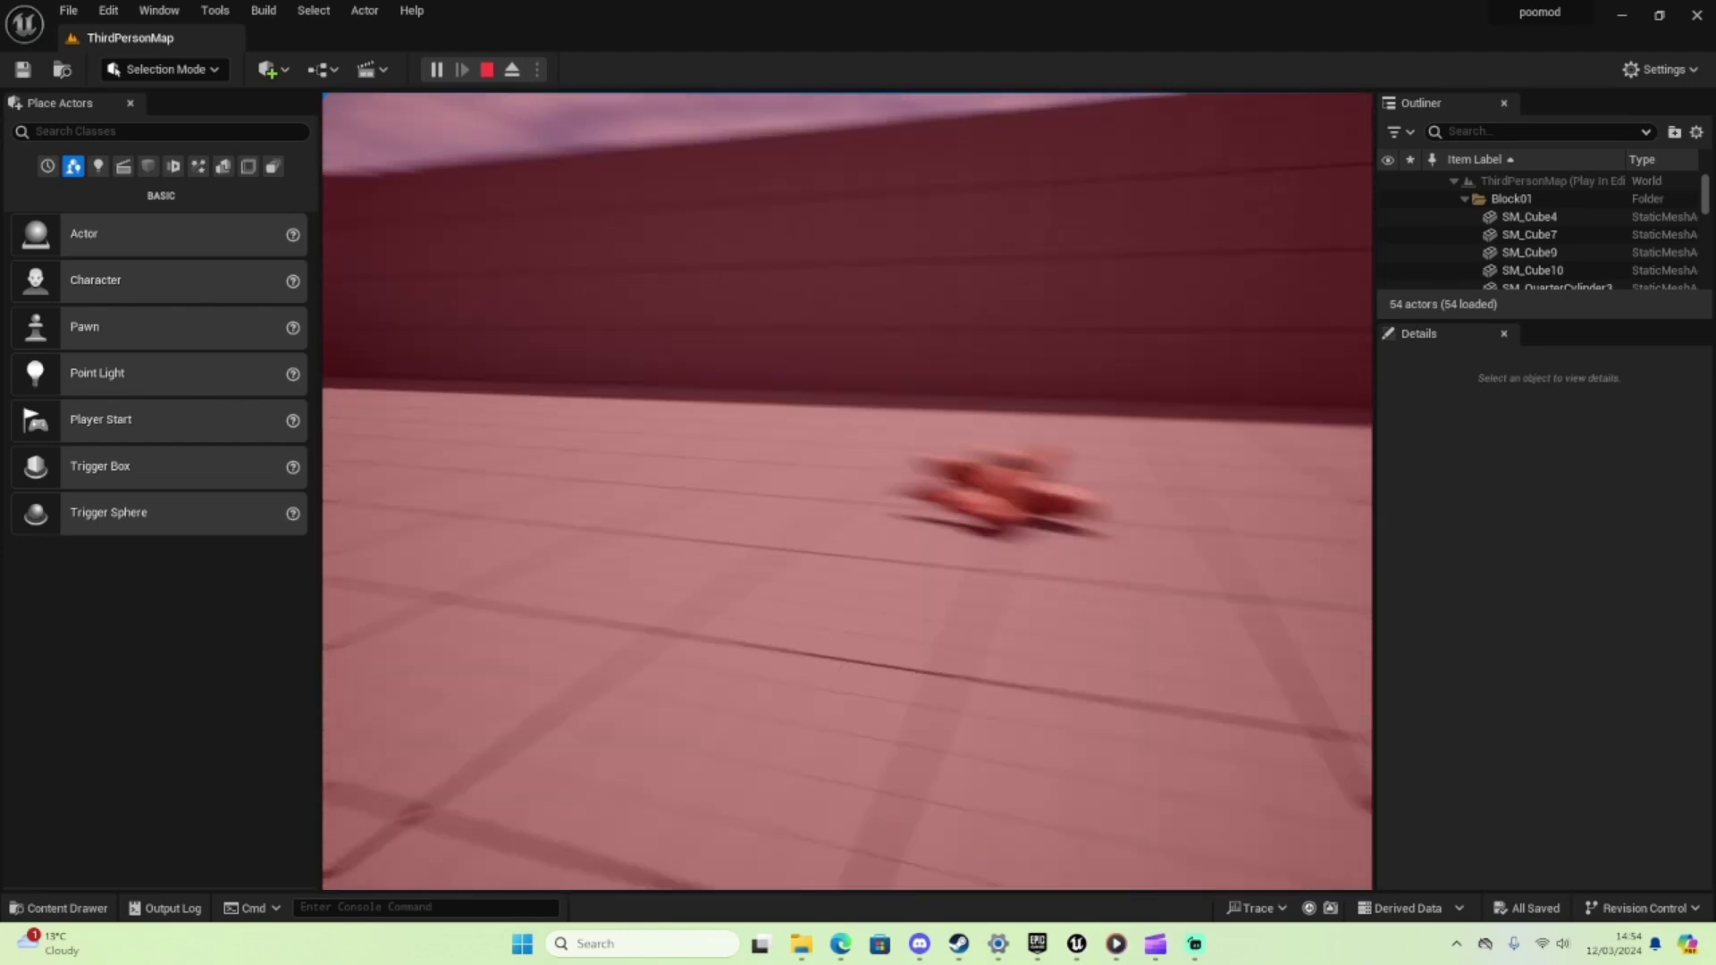
{"action": "key", "text": "Escape"}
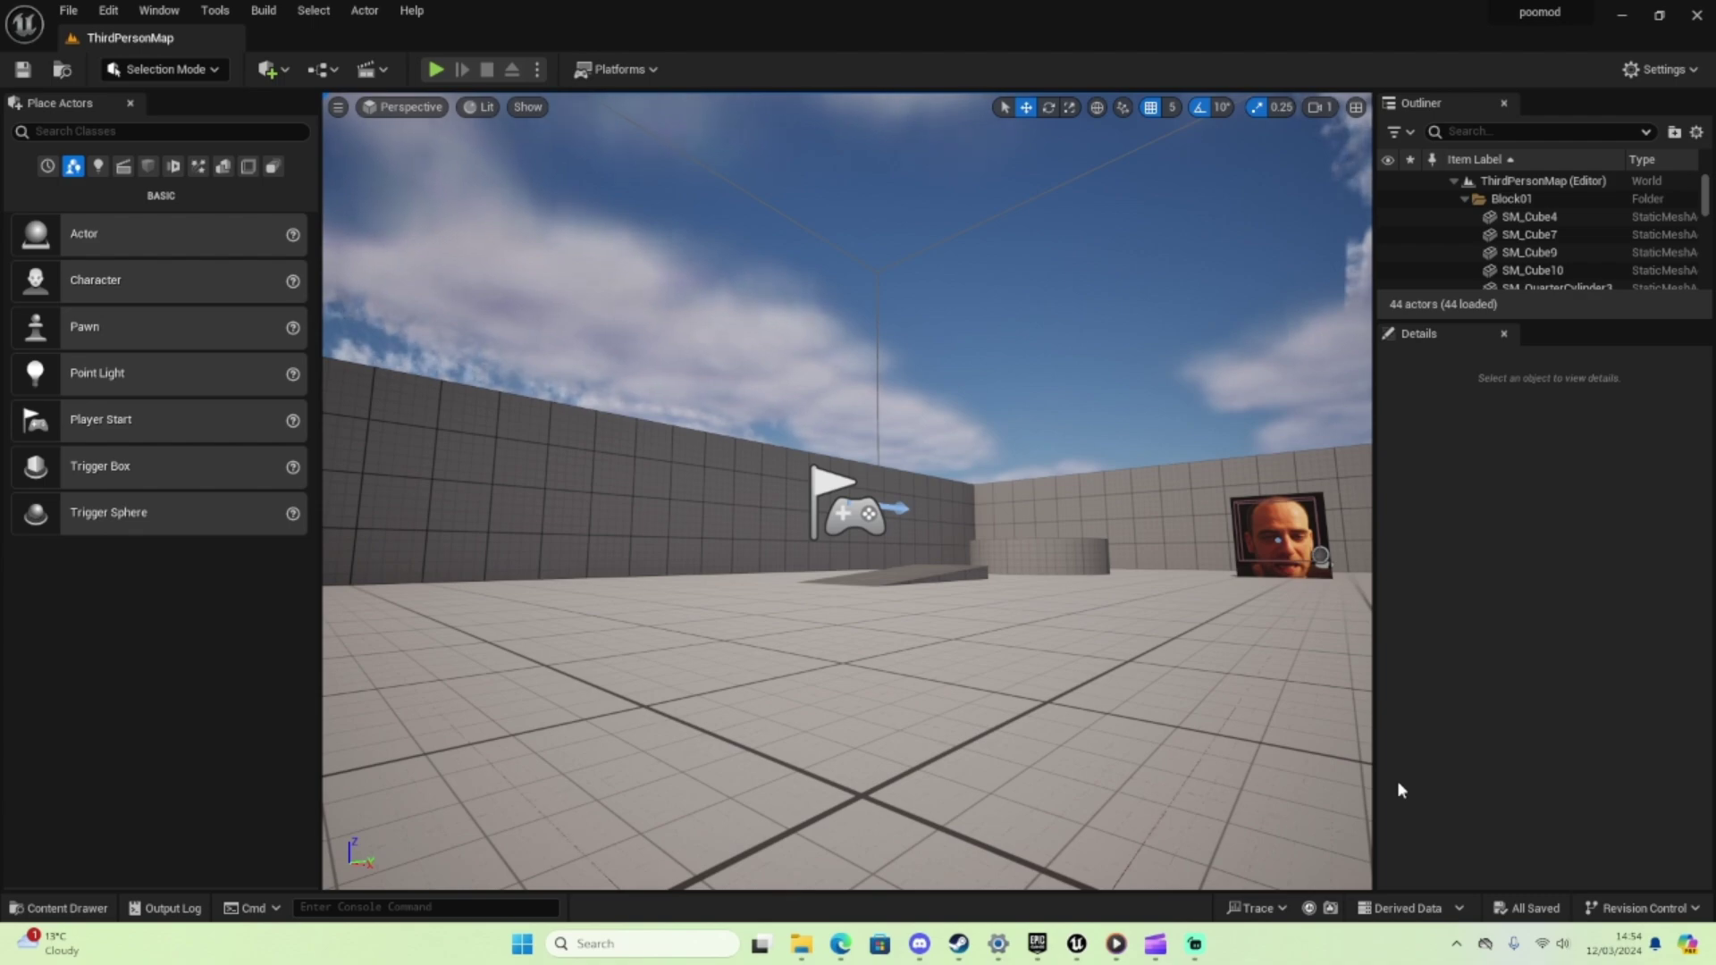
{"action": "key", "text": "alt+p"}
{"action": "key", "text": "w"}
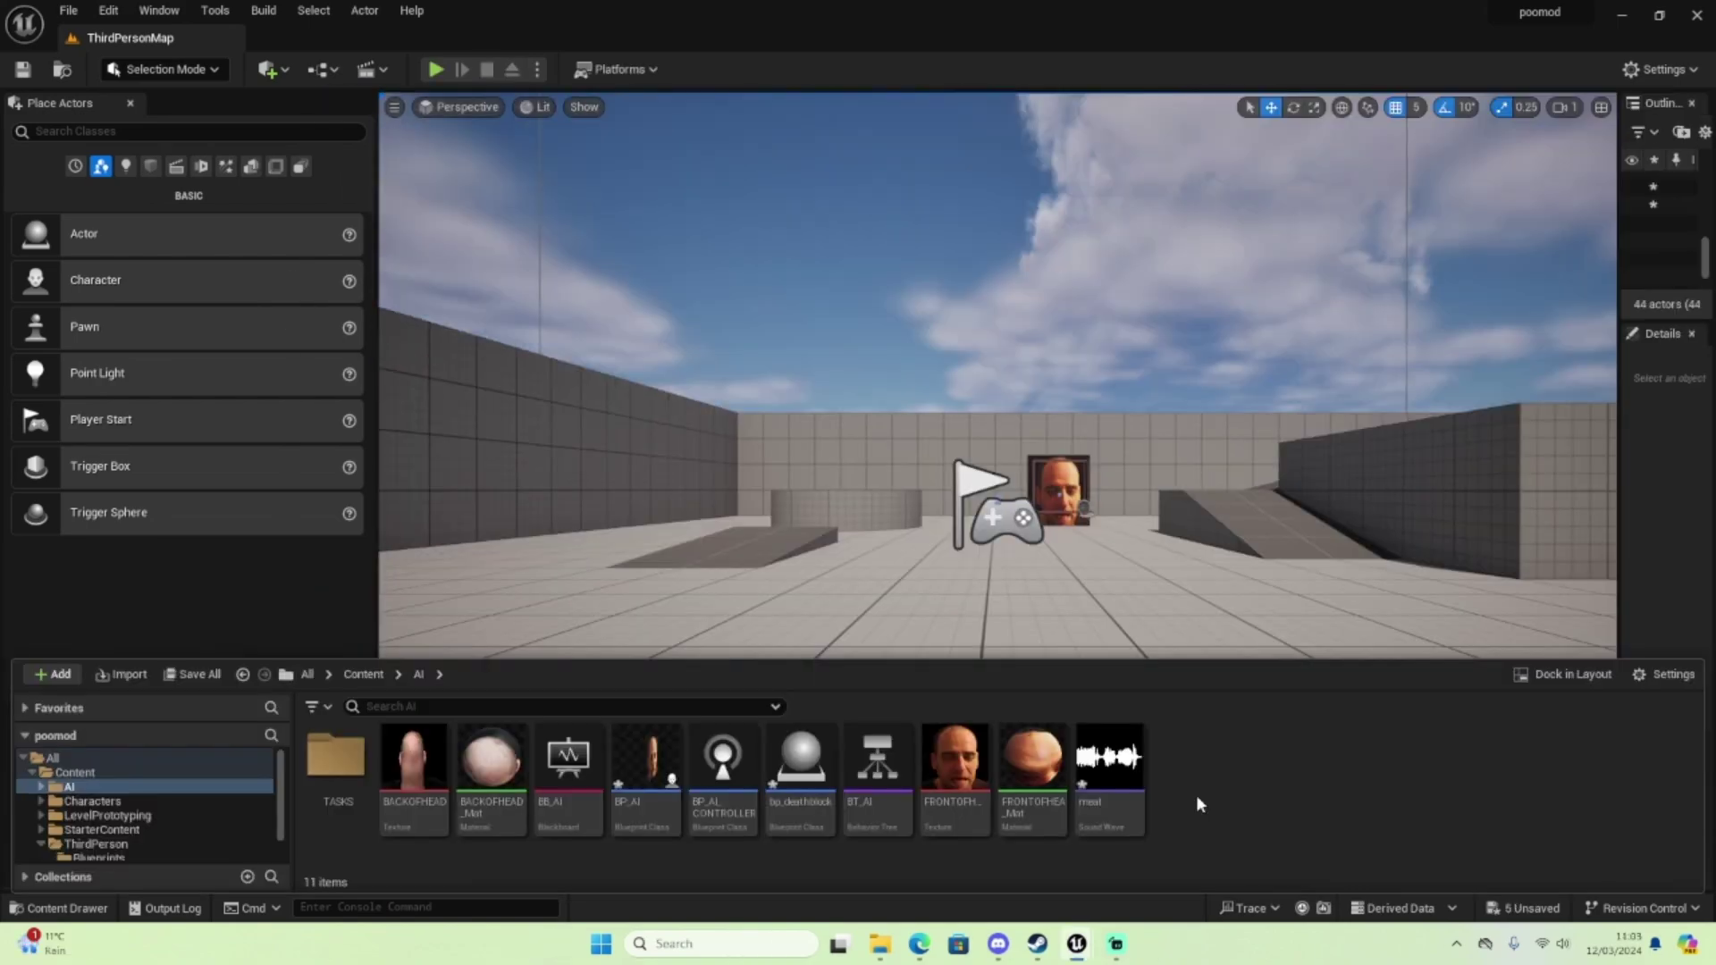
Create and save a Sound Attenuation asset named meatsound in the AI folder
{"action": "right_click", "coordinate": [1199, 799]}
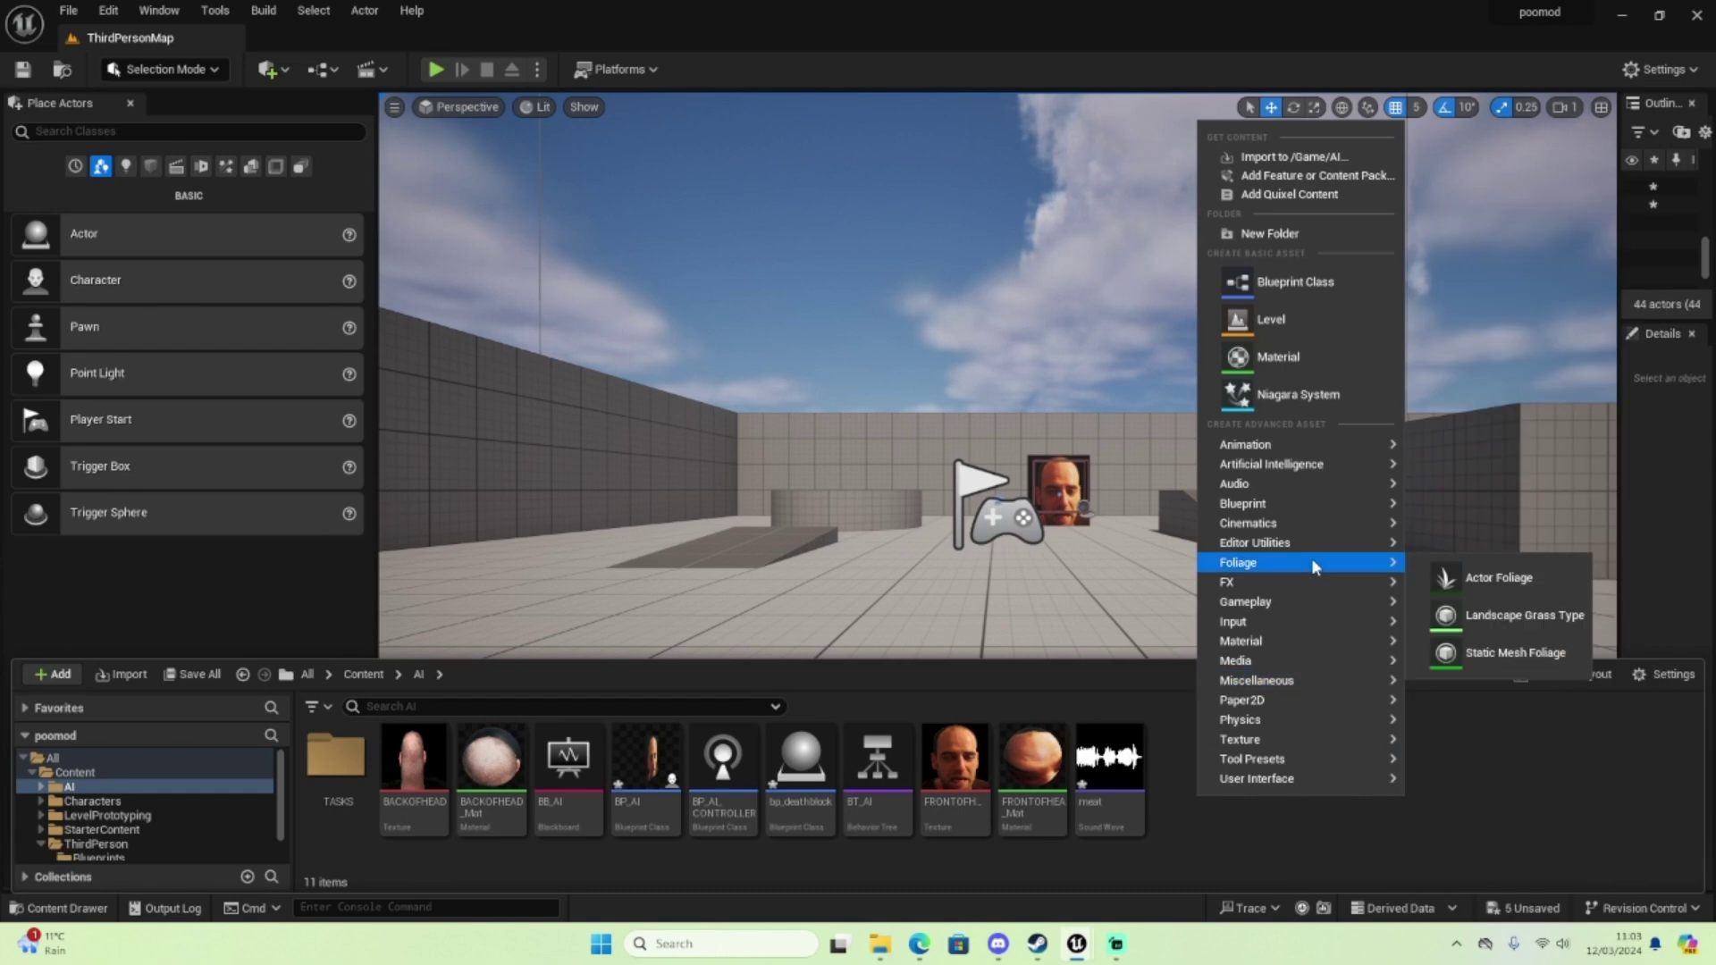
{"action": "mouse_move", "coordinate": [1333, 487]}
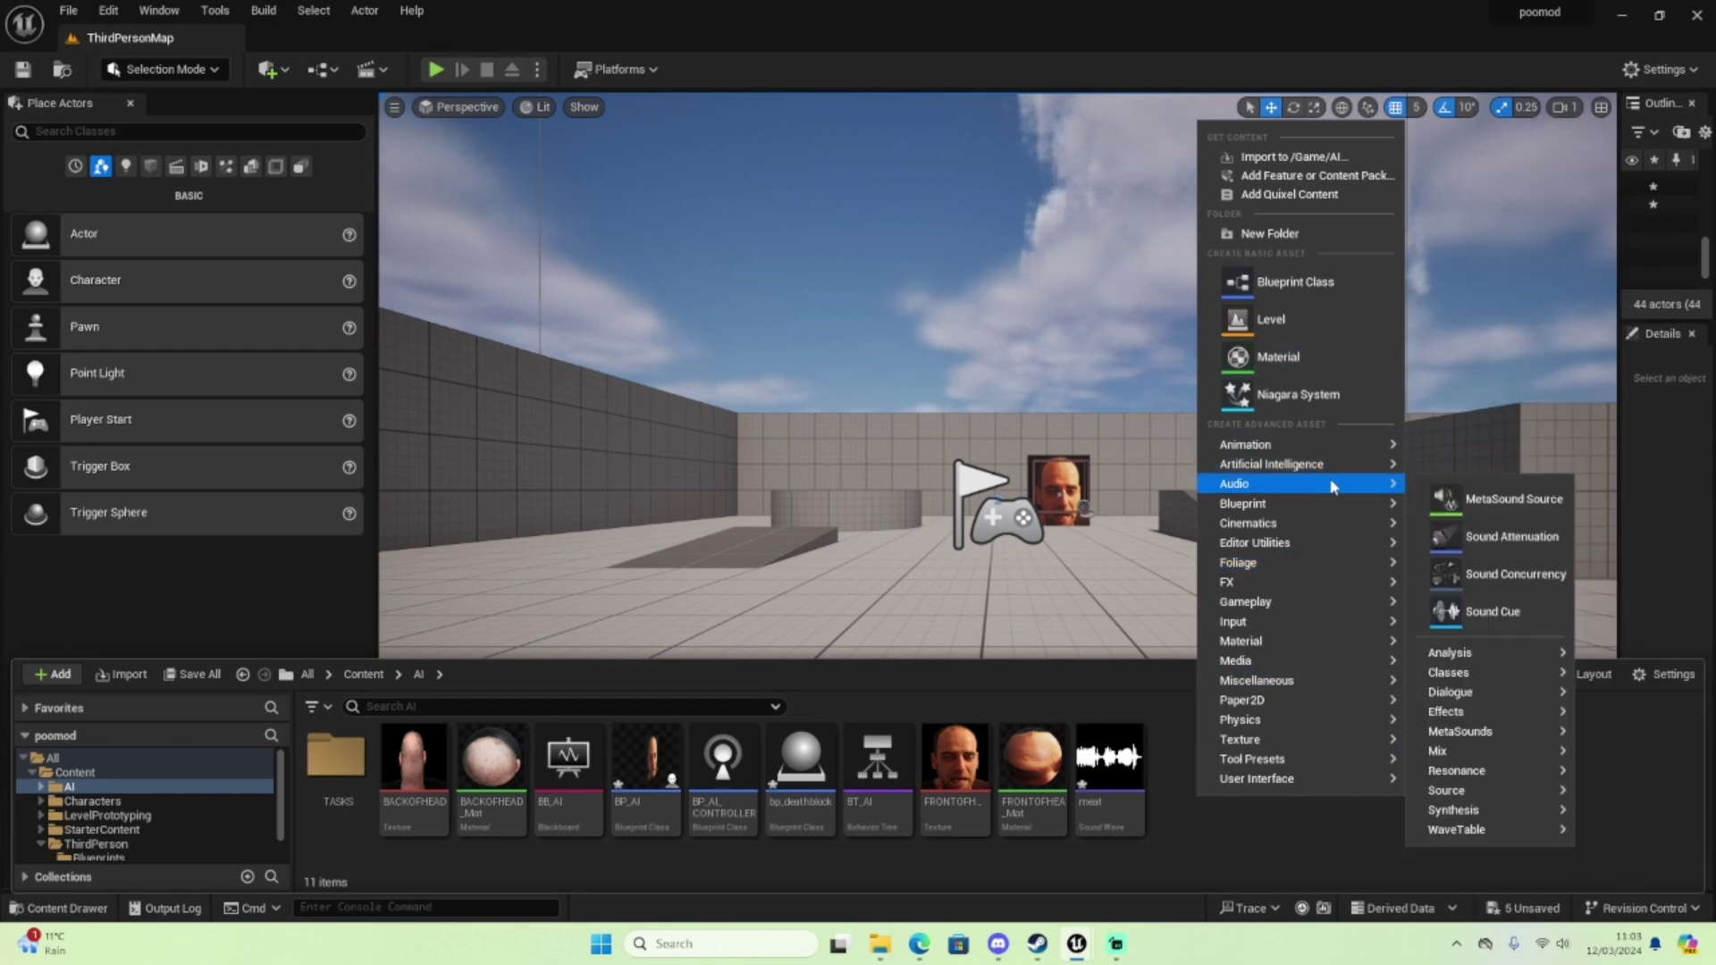
{"action": "left_click", "coordinate": [1548, 542]}
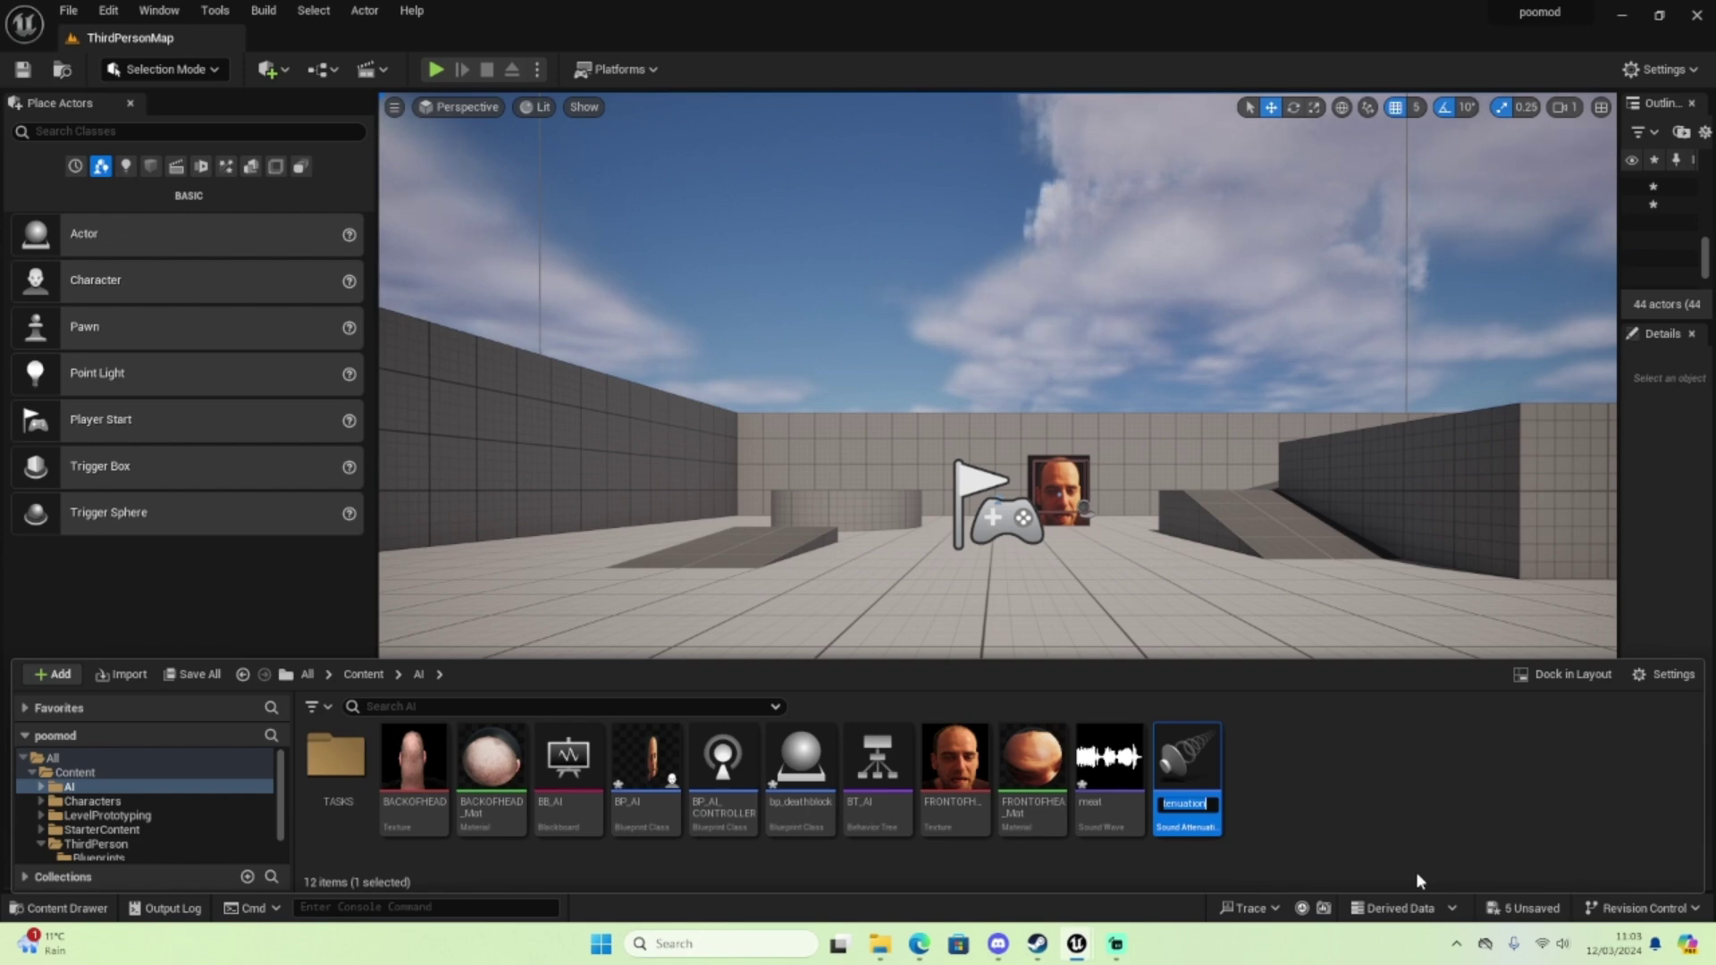
{"action": "type", "text": "meatsou"}
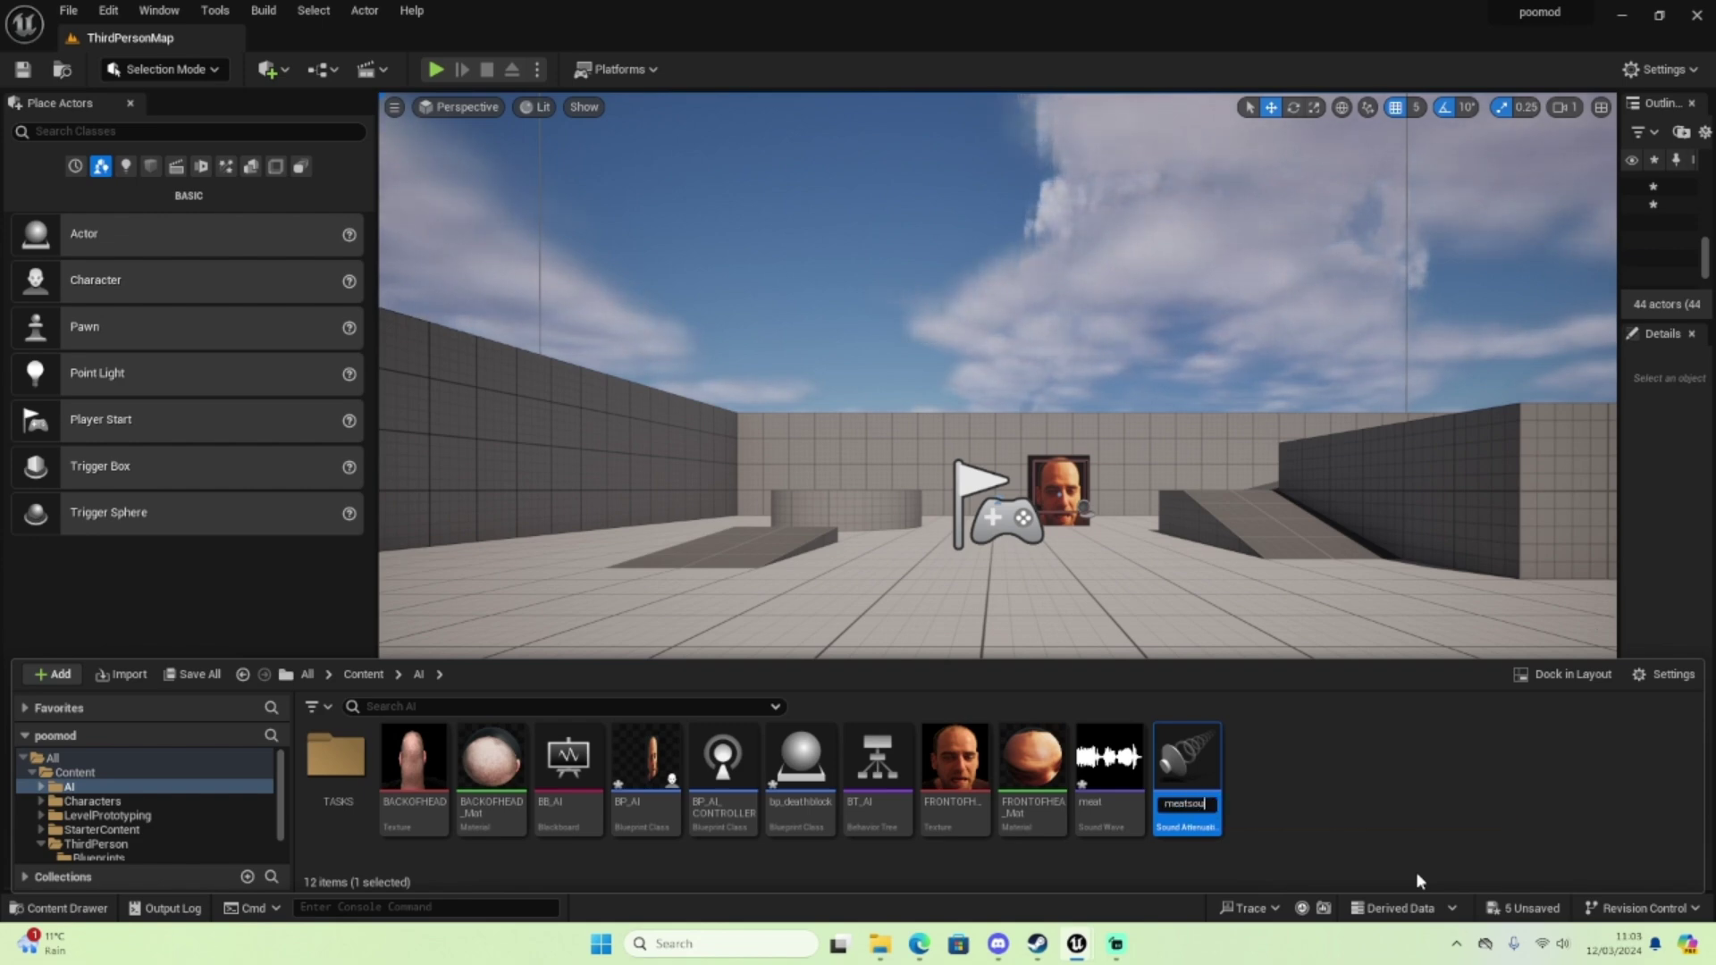
{"action": "type", "text": "nd"}
{"action": "key", "text": "Return"}
{"action": "right_click", "coordinate": [1188, 760]}
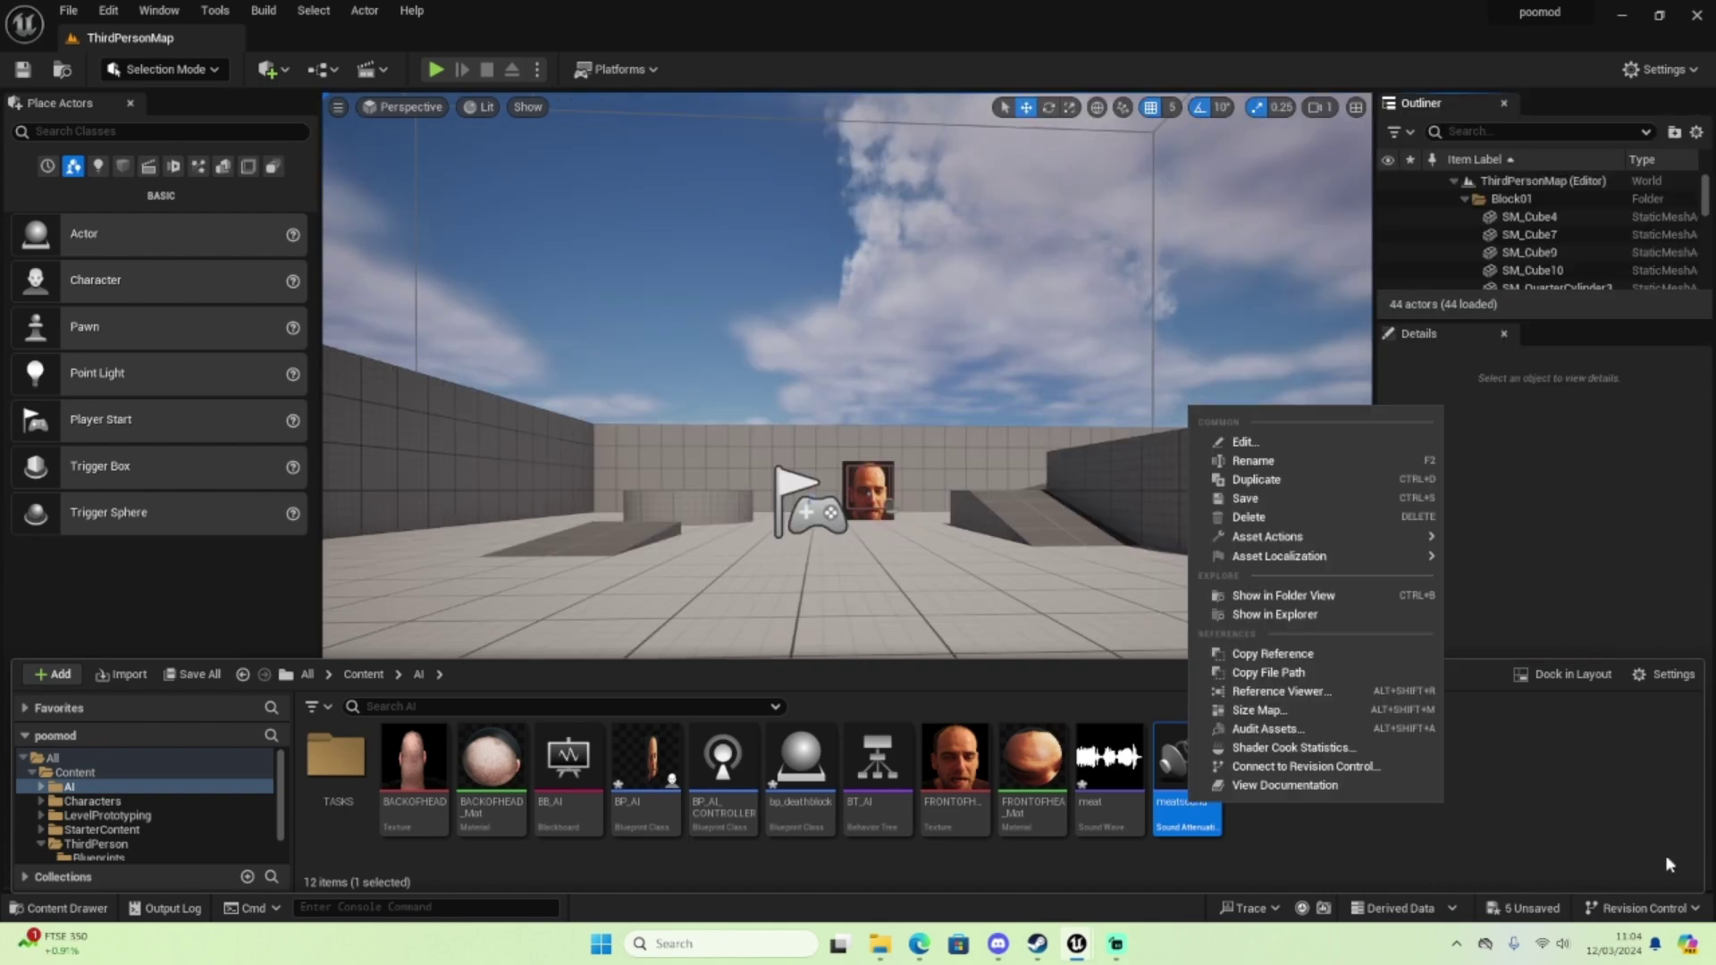
{"action": "left_click", "coordinate": [1256, 497]}
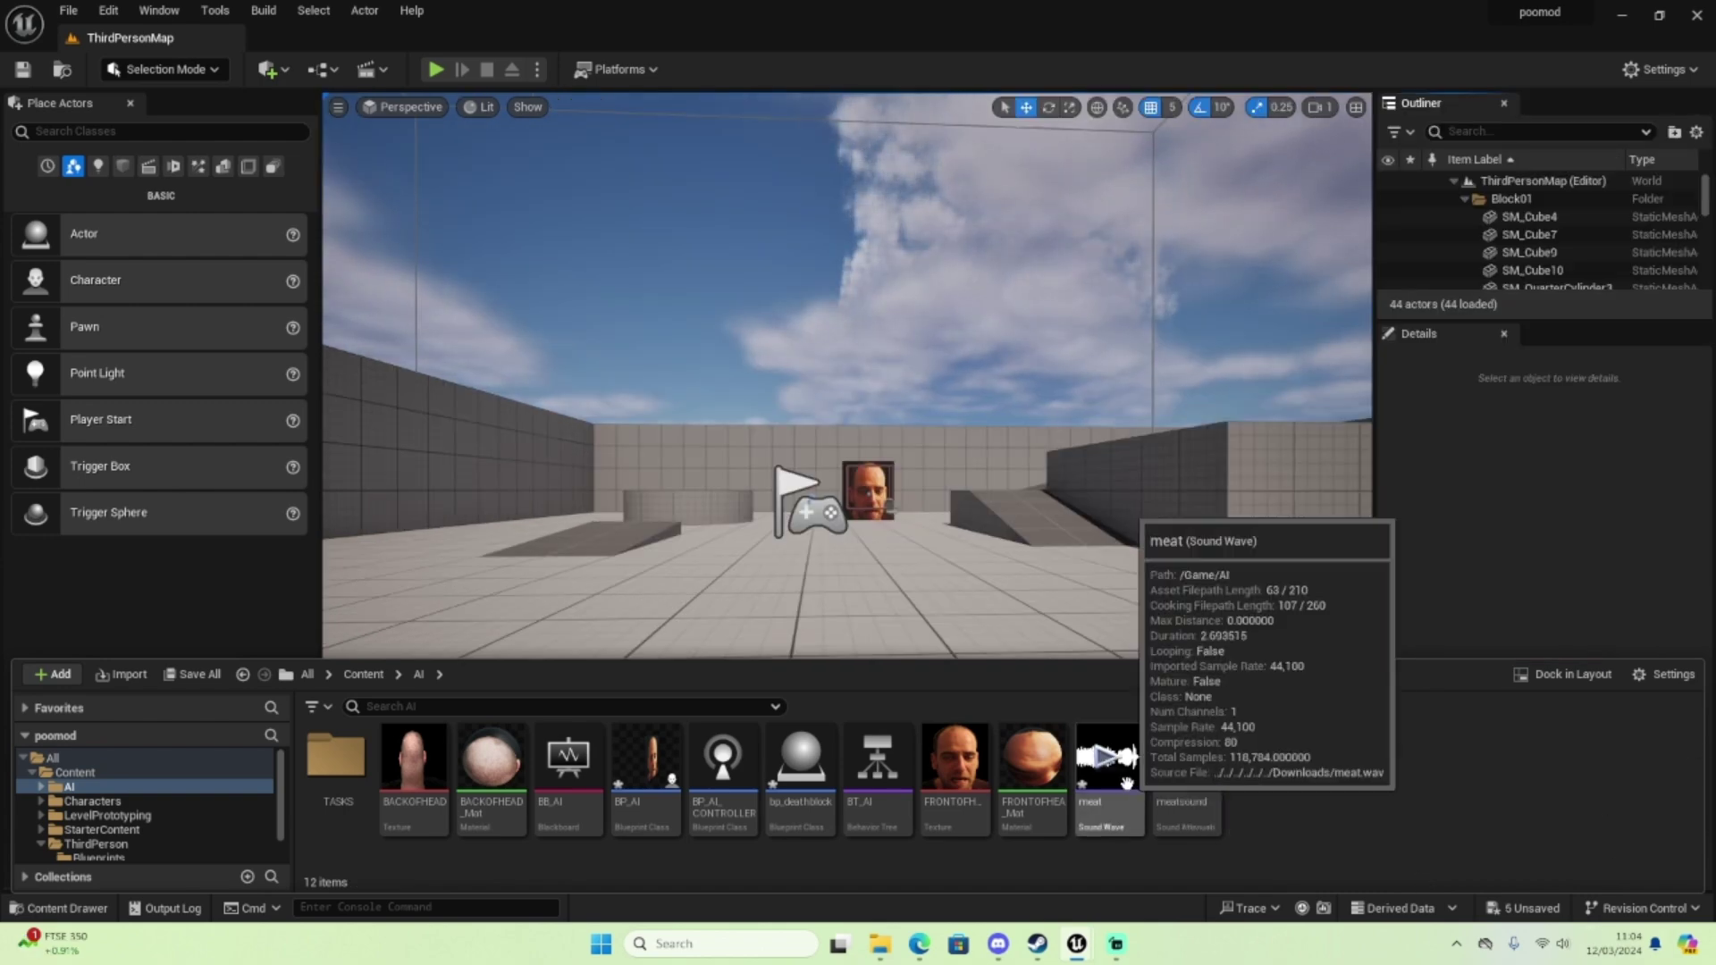
Open the meat sound wave and assign meatsound as its Attenuation Settings
{"action": "left_click", "coordinate": [1113, 815]}
{"action": "double_click", "coordinate": [1112, 818]}
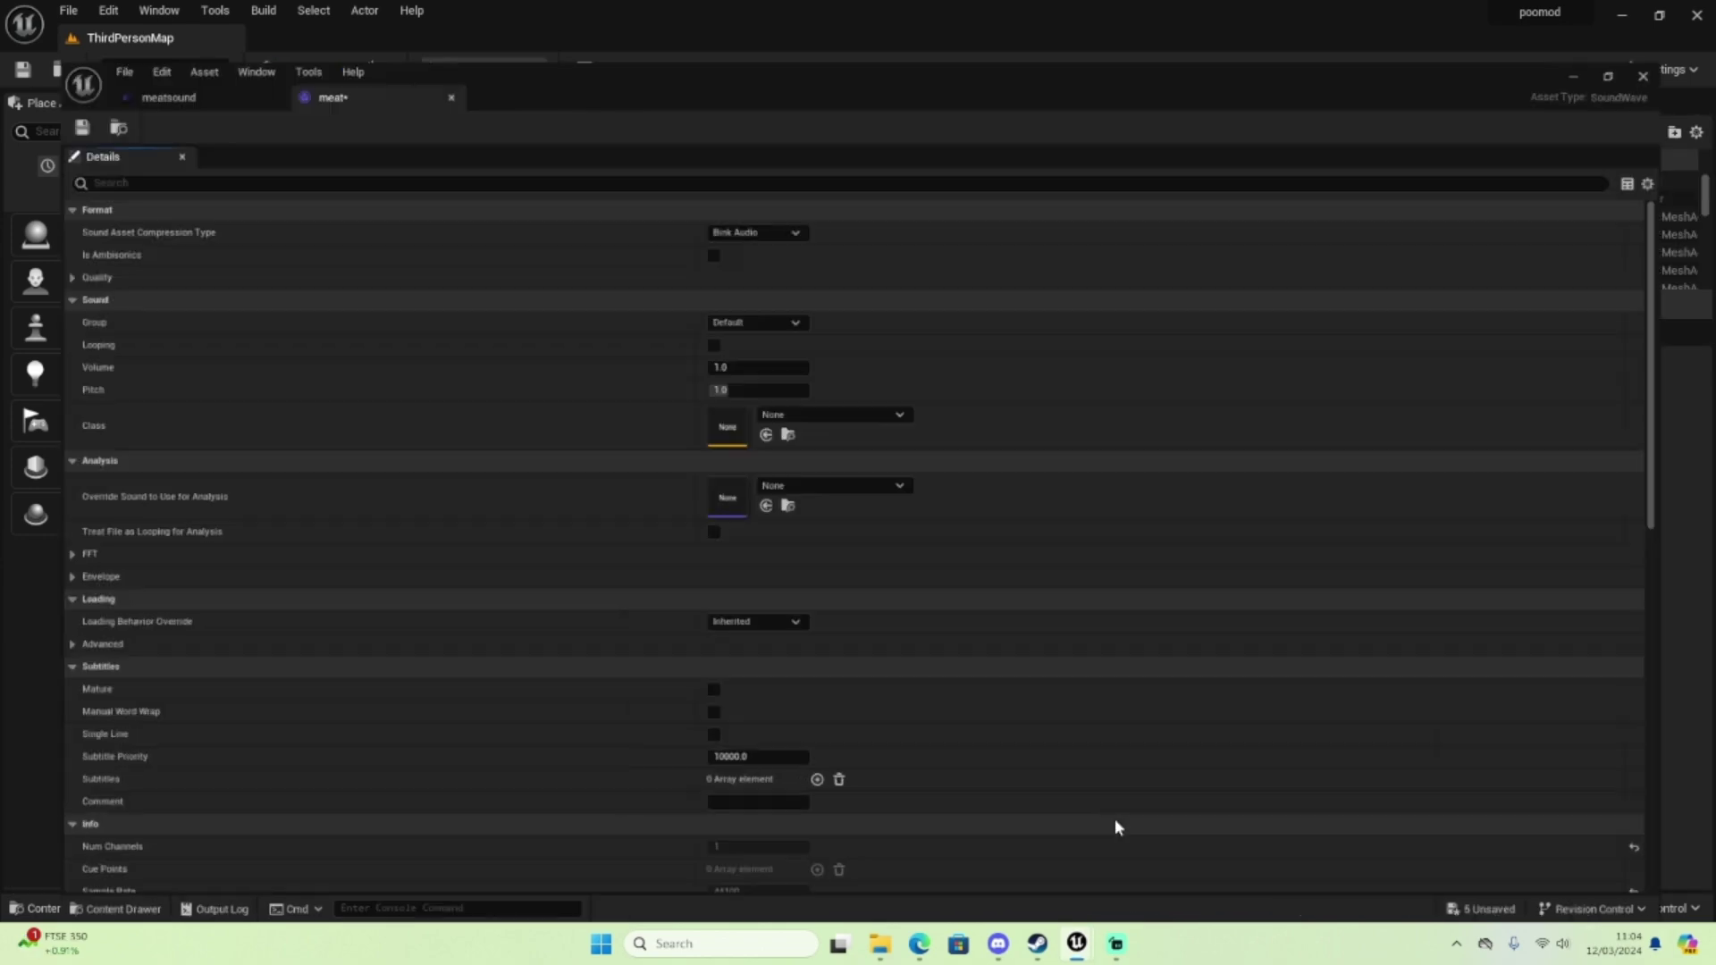
{"action": "scroll", "coordinate": [1113, 818], "scroll_direction": "down", "scroll_amount": 5}
{"action": "left_click", "coordinate": [1658, 18]}
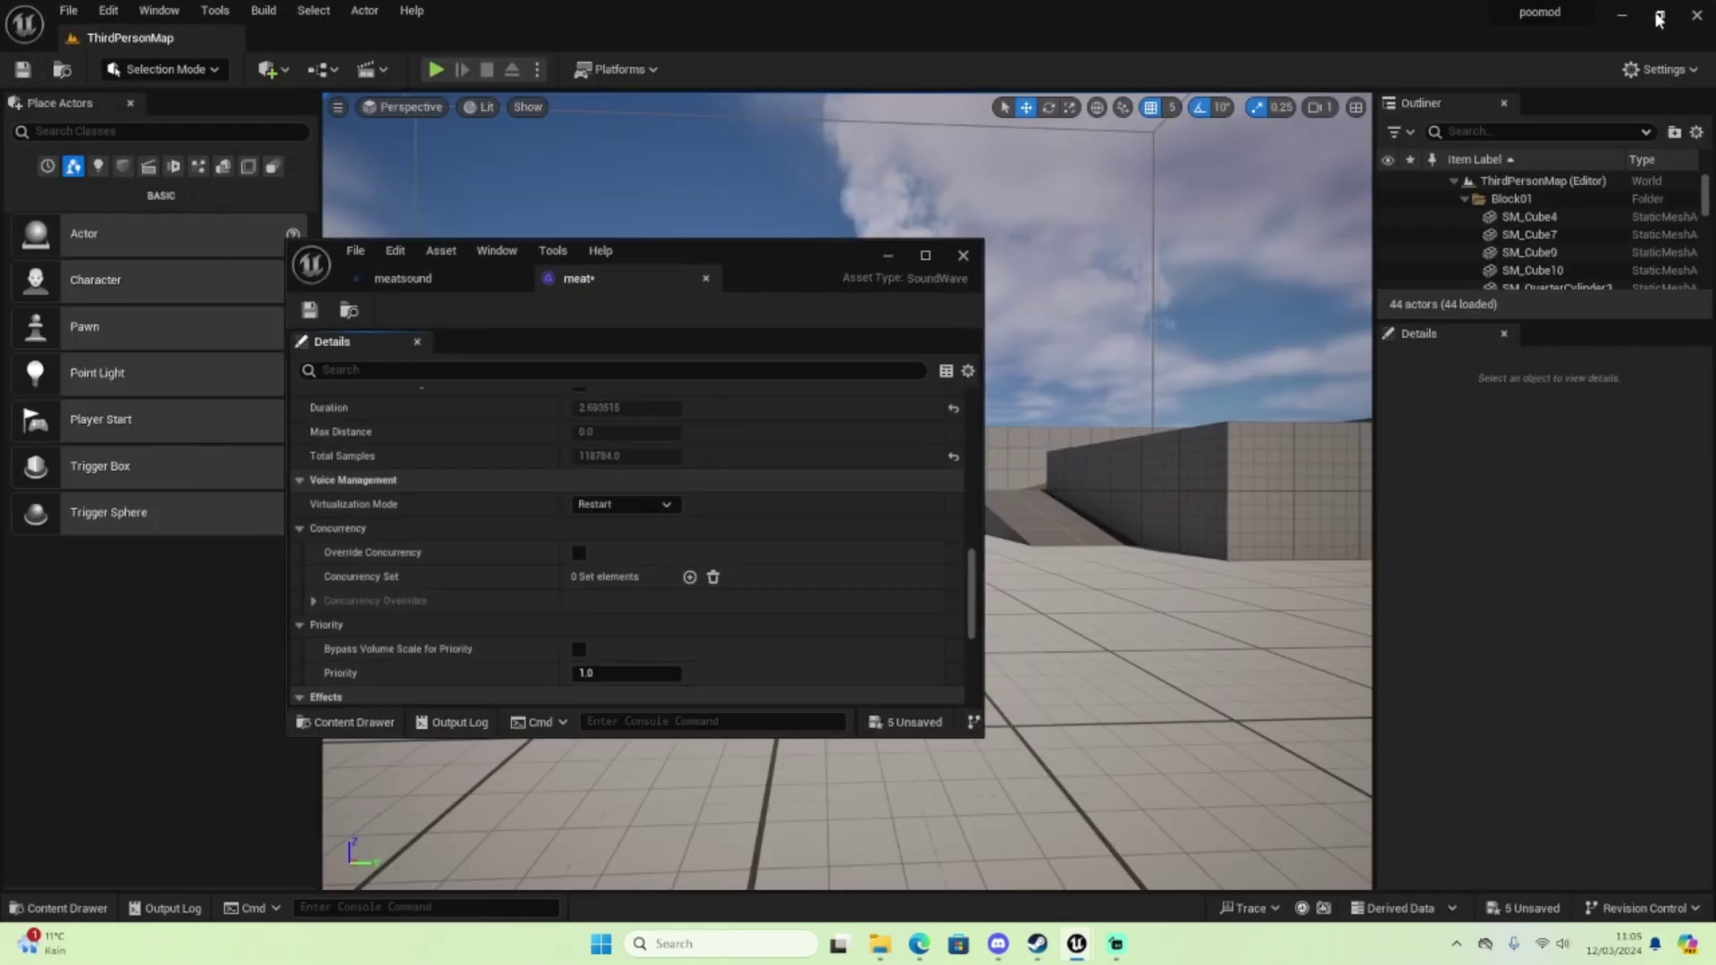
{"action": "left_click_drag", "start_coordinate": [972, 581], "coordinate": [938, 740]}
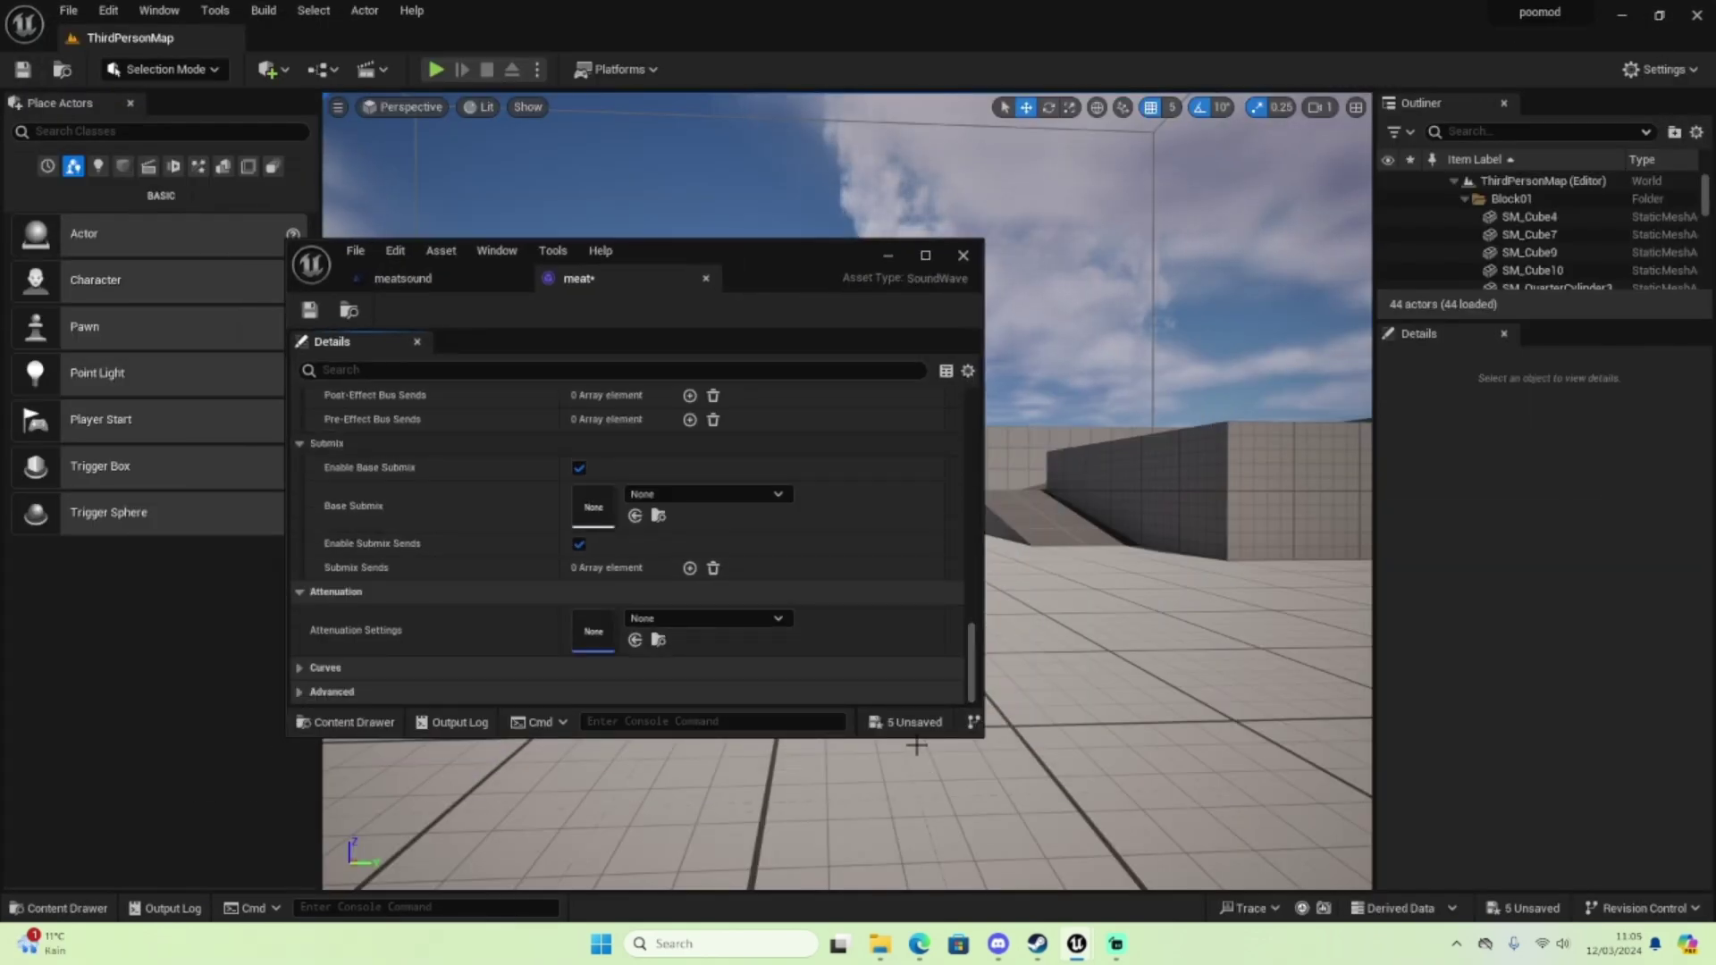
{"action": "left_click", "coordinate": [58, 907]}
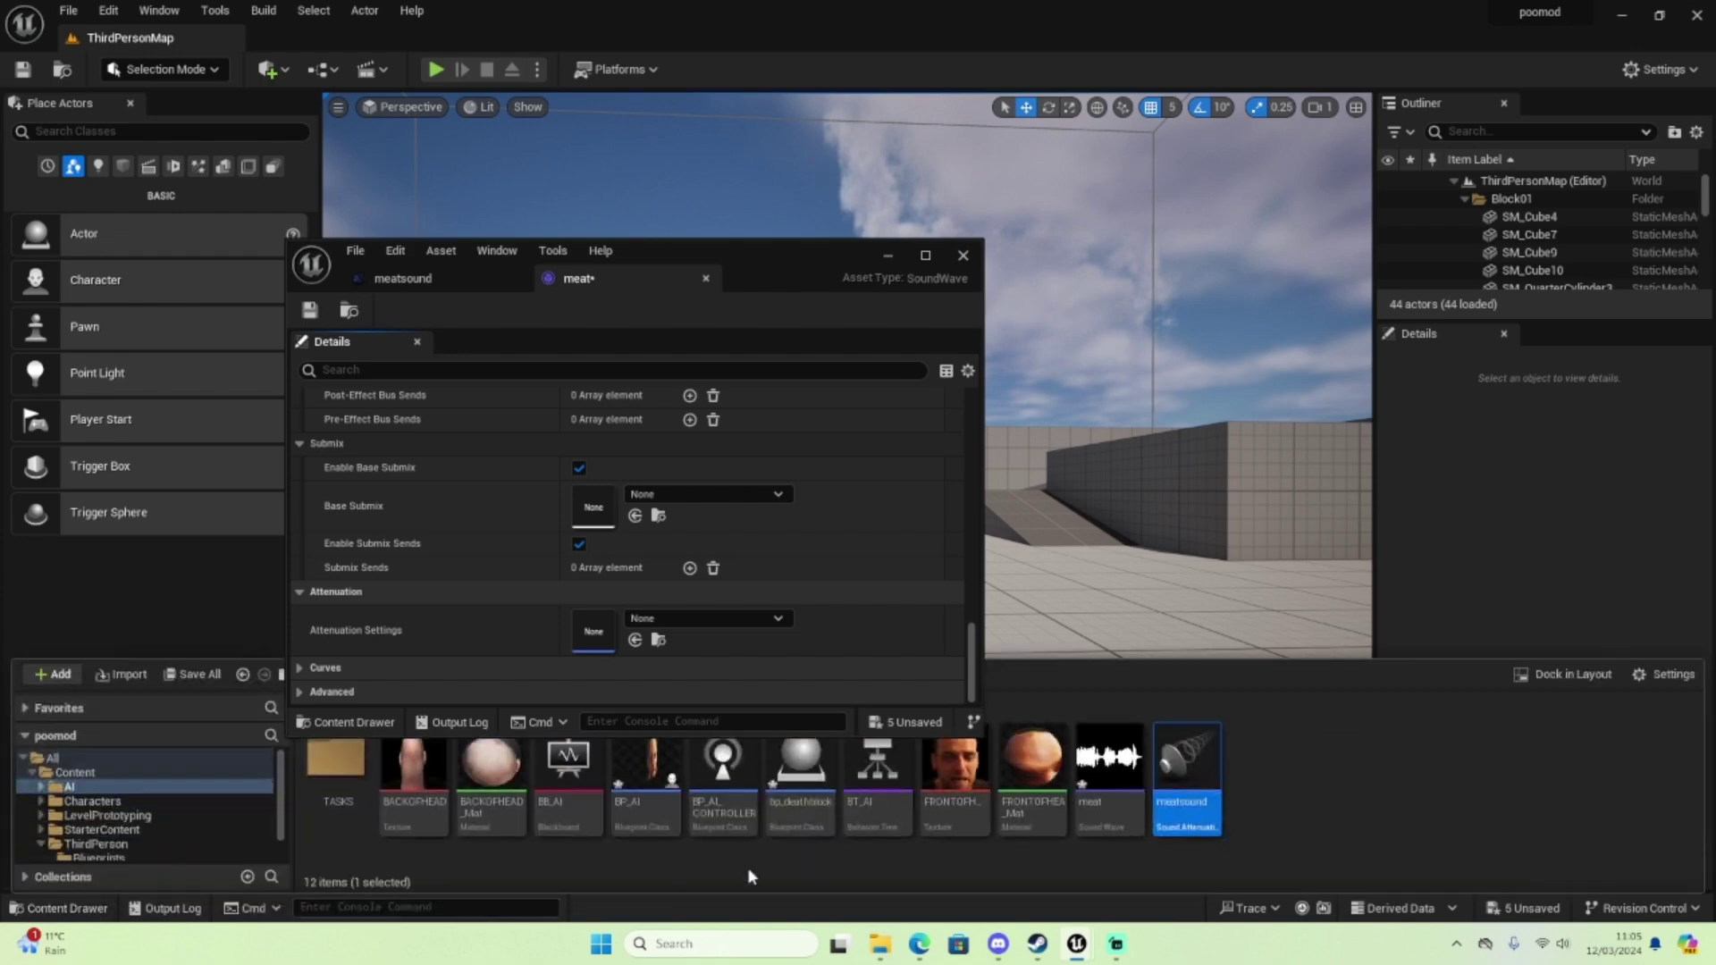
{"action": "left_click_drag", "start_coordinate": [1189, 822], "coordinate": [599, 634]}
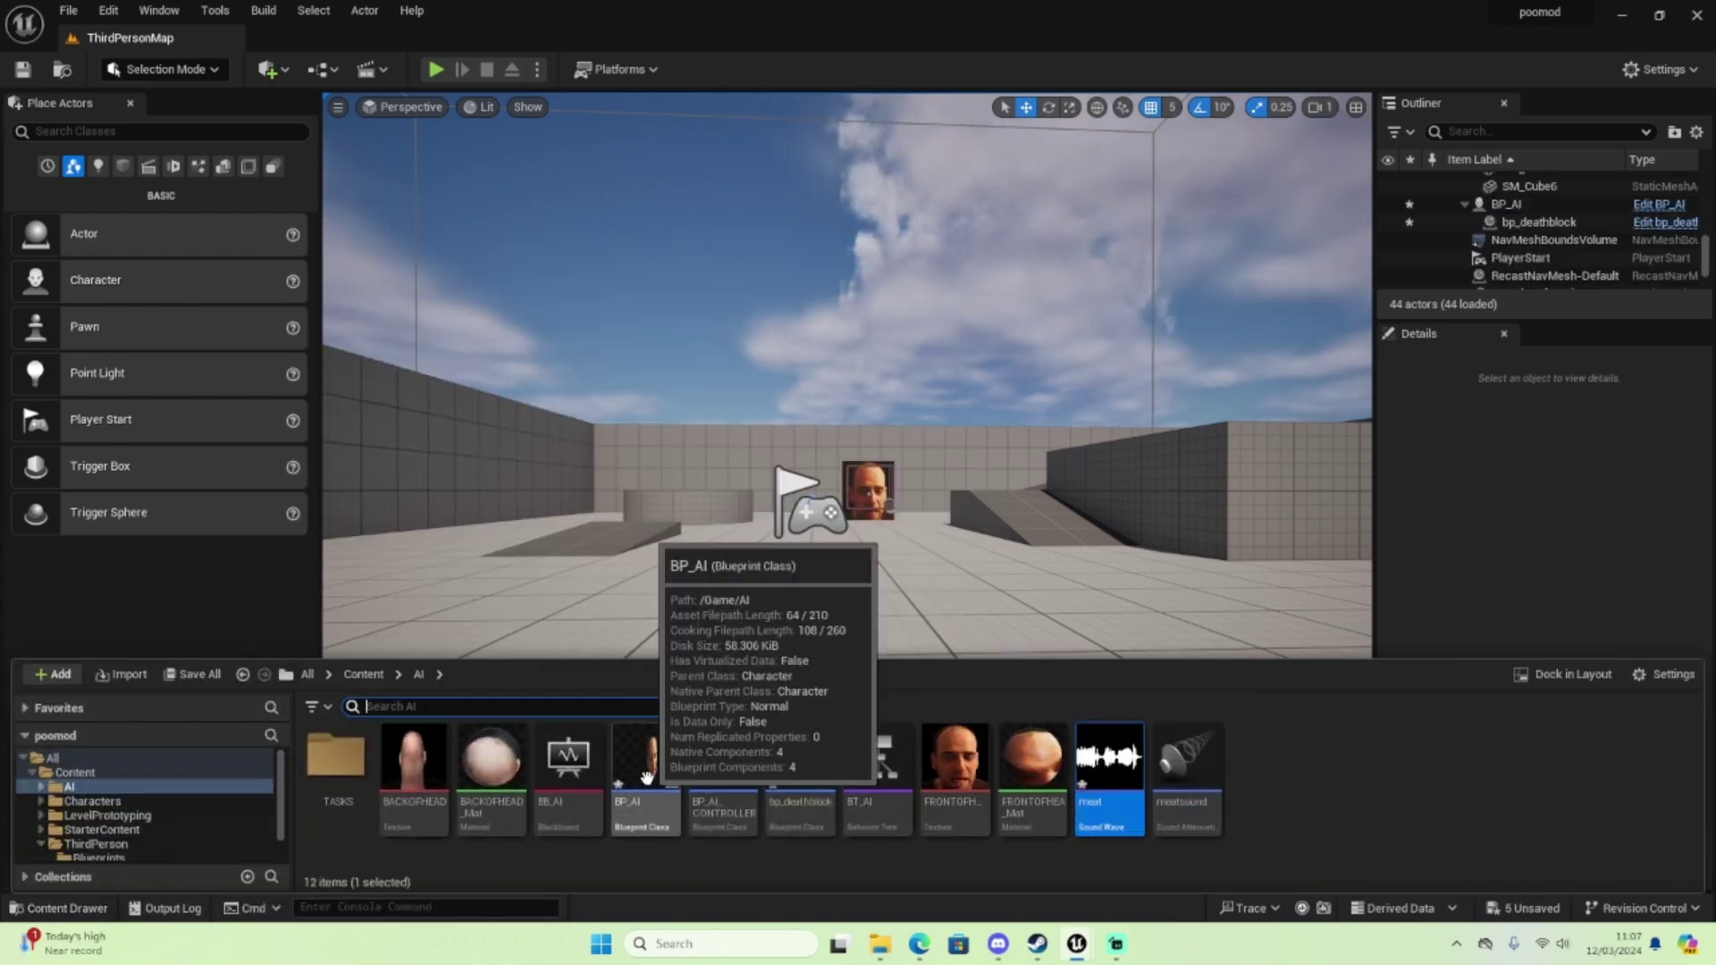
Open BP_AI and add the meat sound as a component, focusing it in the viewport
{"action": "double_click", "coordinate": [646, 777]}
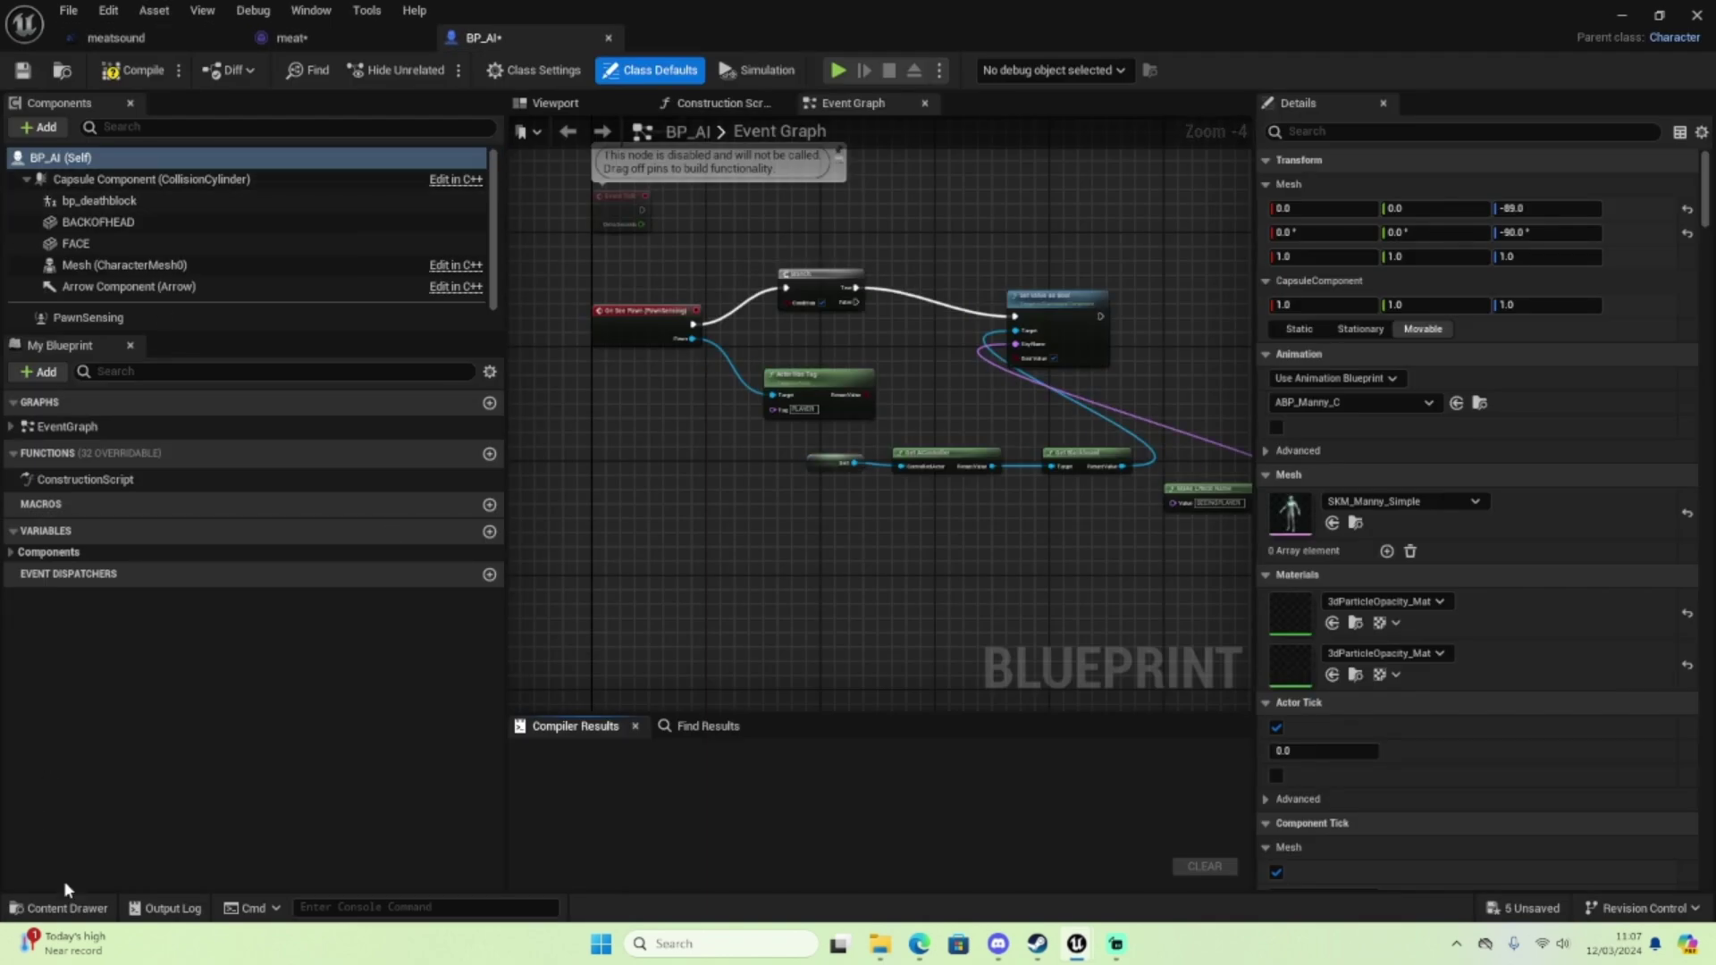
{"action": "left_click", "coordinate": [62, 907]}
{"action": "mouse_move", "coordinate": [1185, 805]}
{"action": "left_mouse_down"}
{"action": "mouse_move", "coordinate": [304, 347]}
{"action": "mouse_move", "coordinate": [207, 240]}
{"action": "left_mouse_up"}
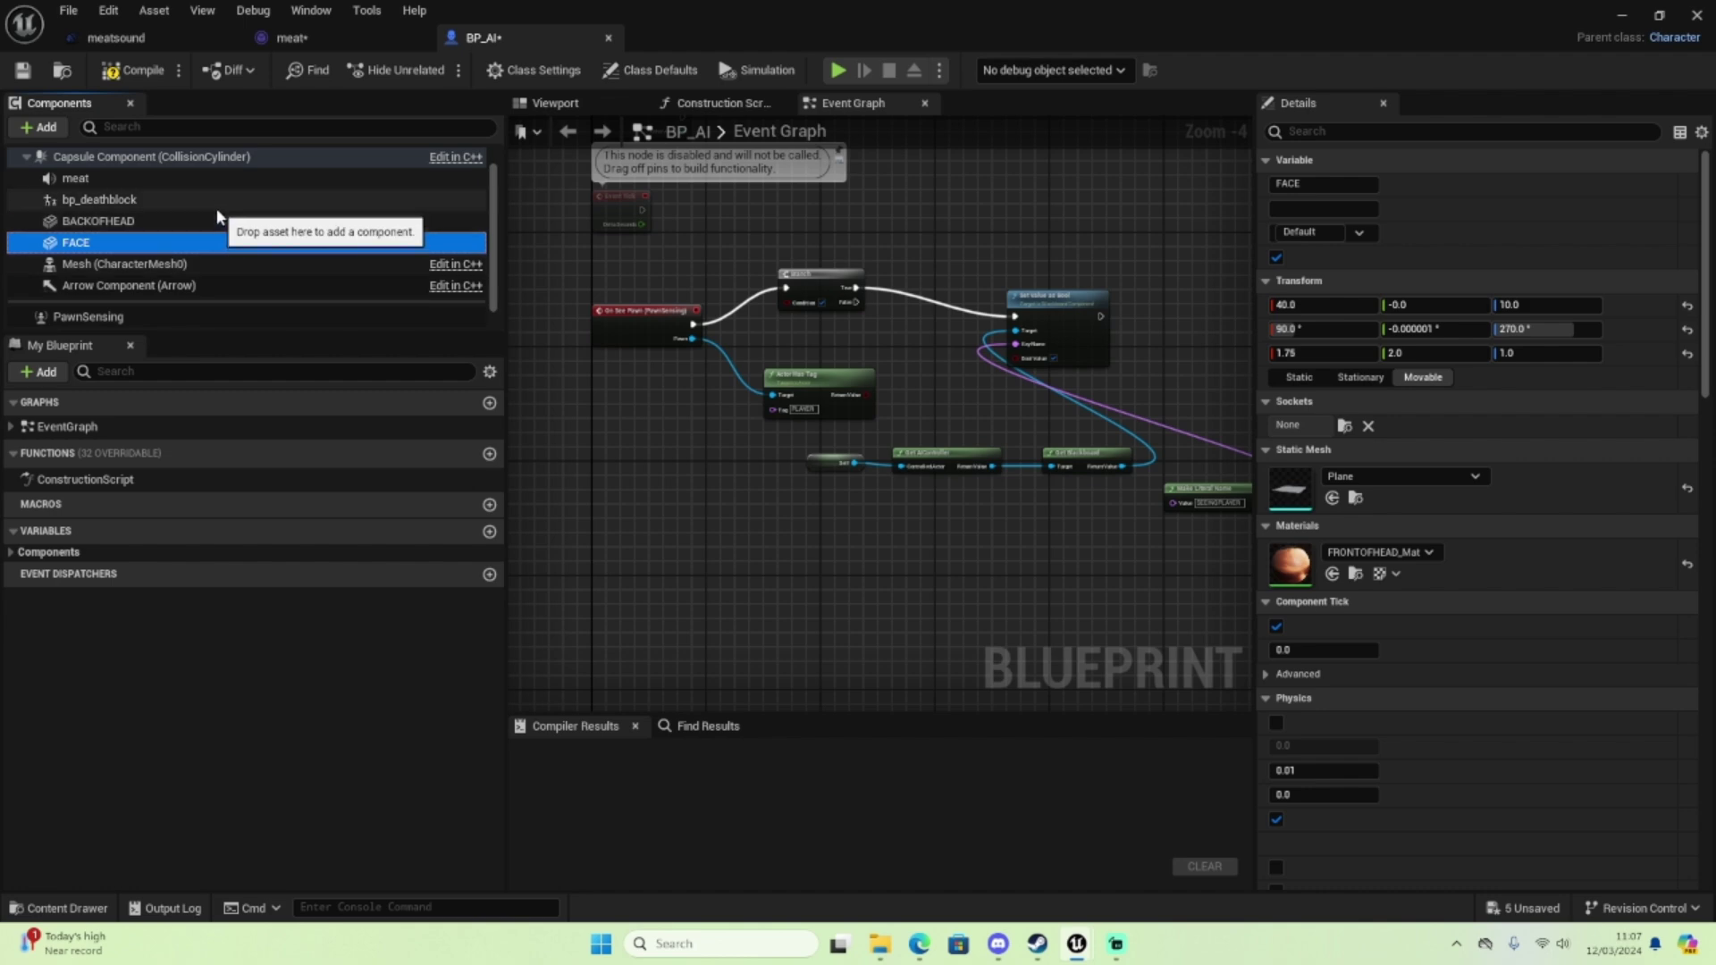
{"action": "left_click", "coordinate": [219, 179]}
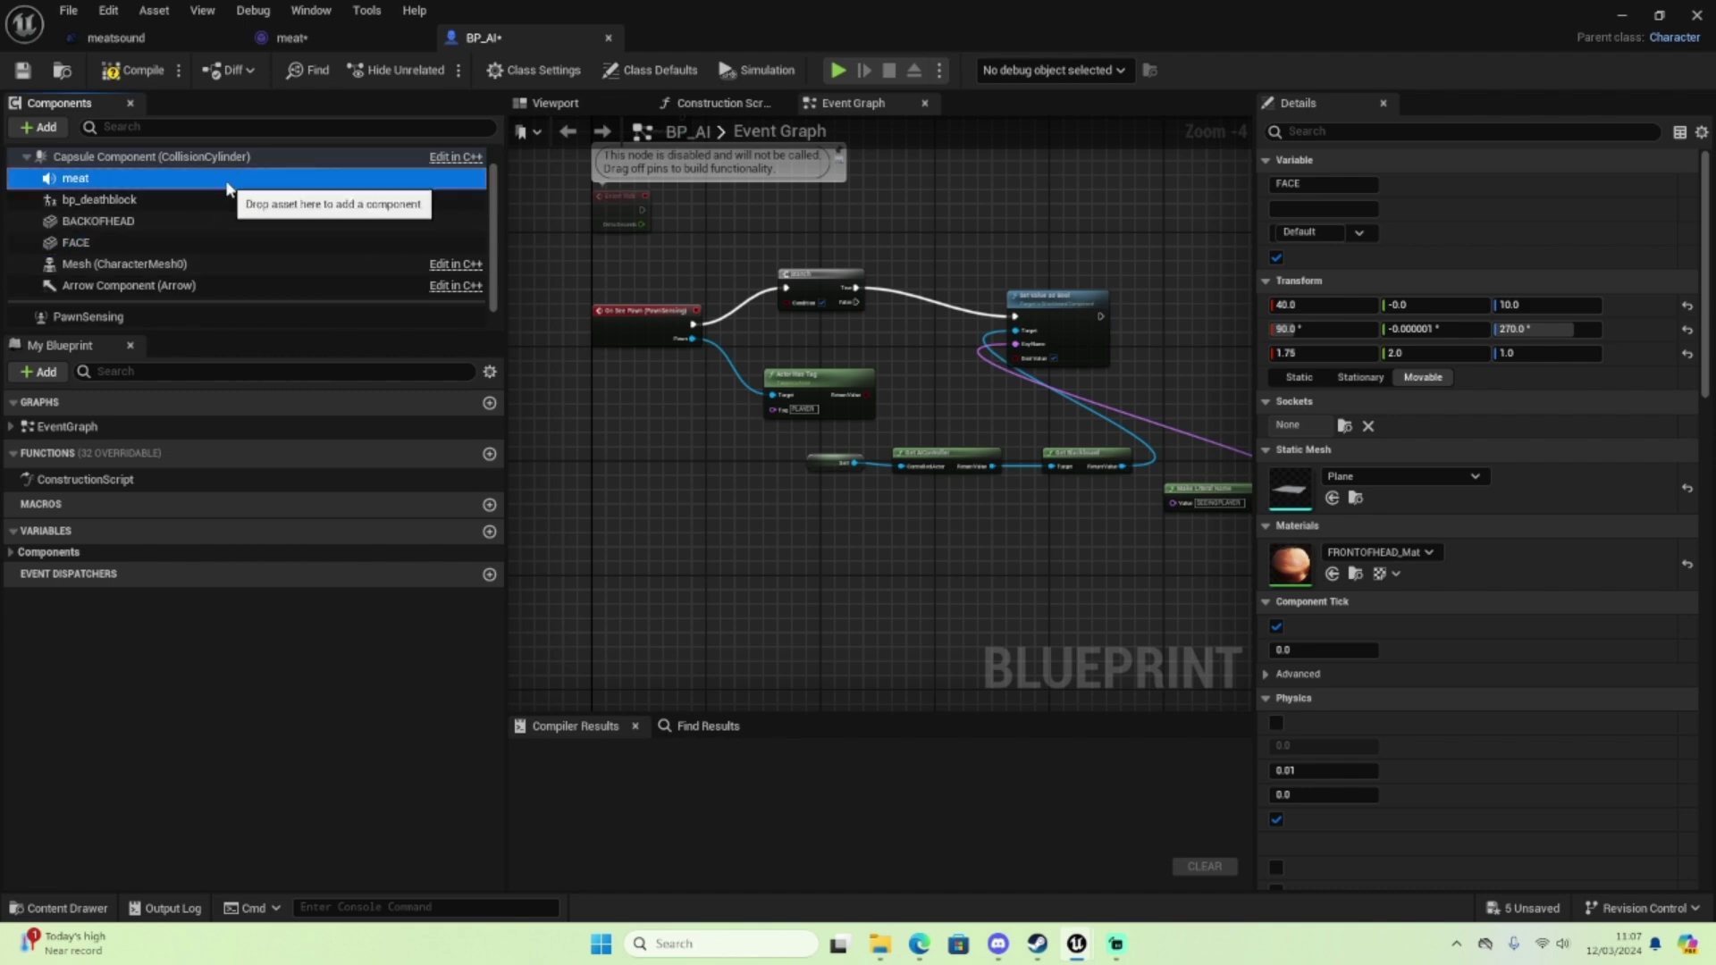
{"action": "left_click", "coordinate": [530, 109]}
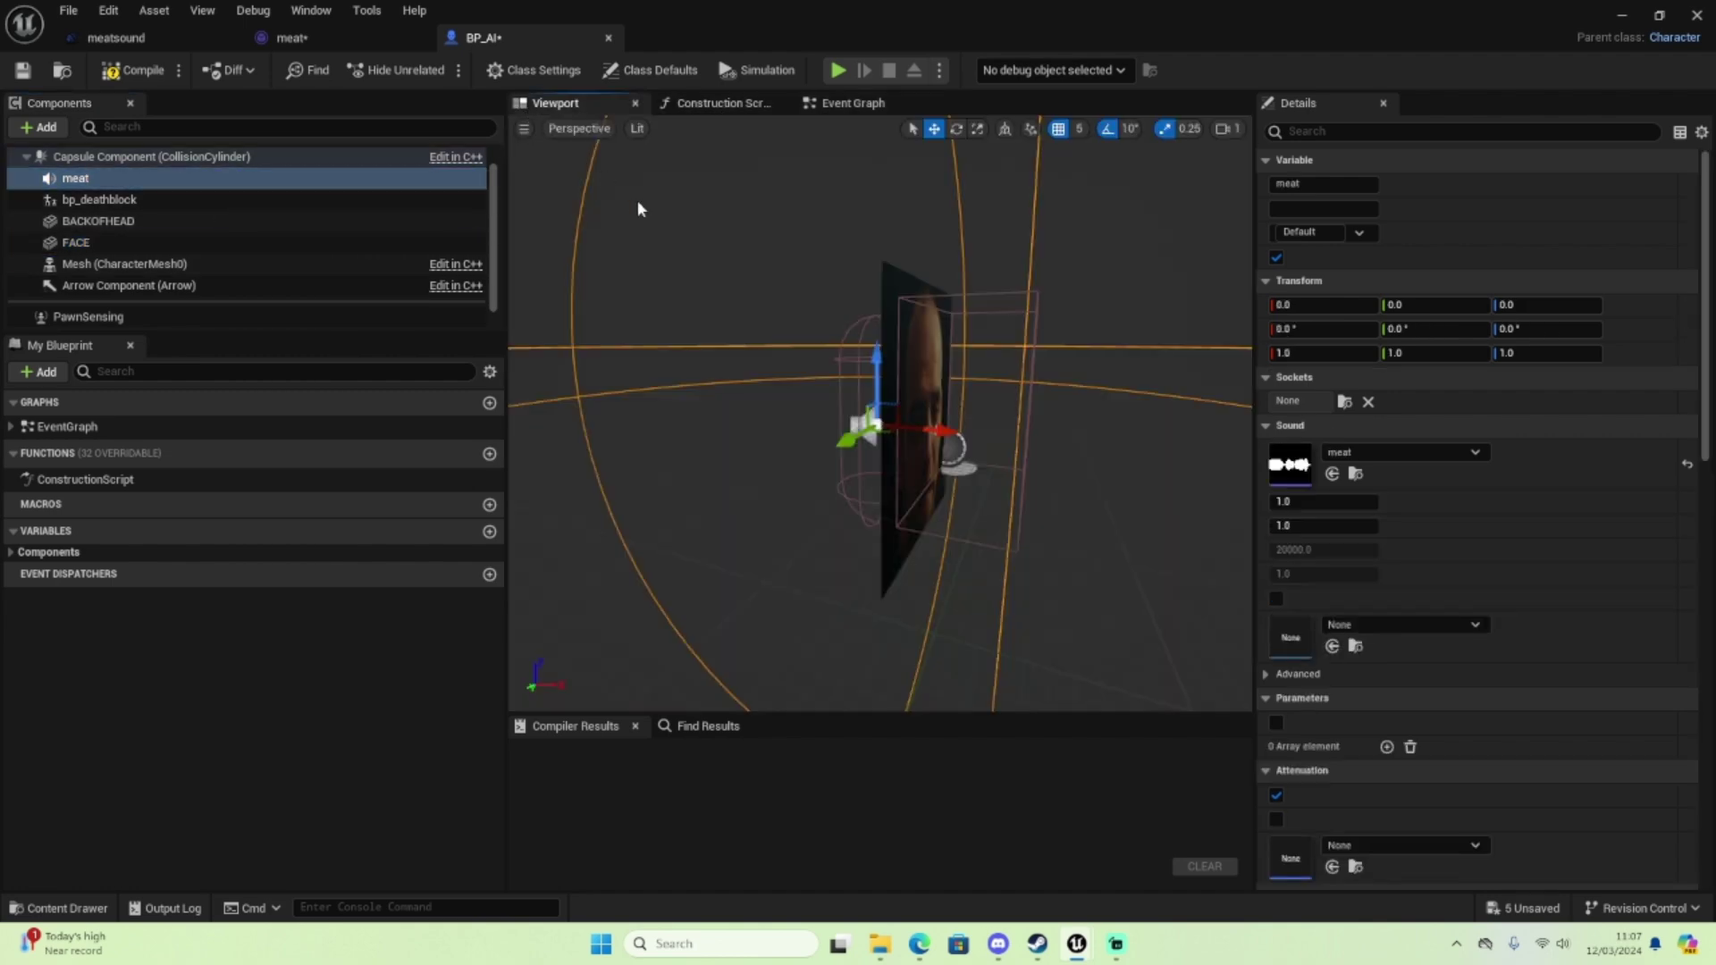
{"action": "key", "text": "f"}
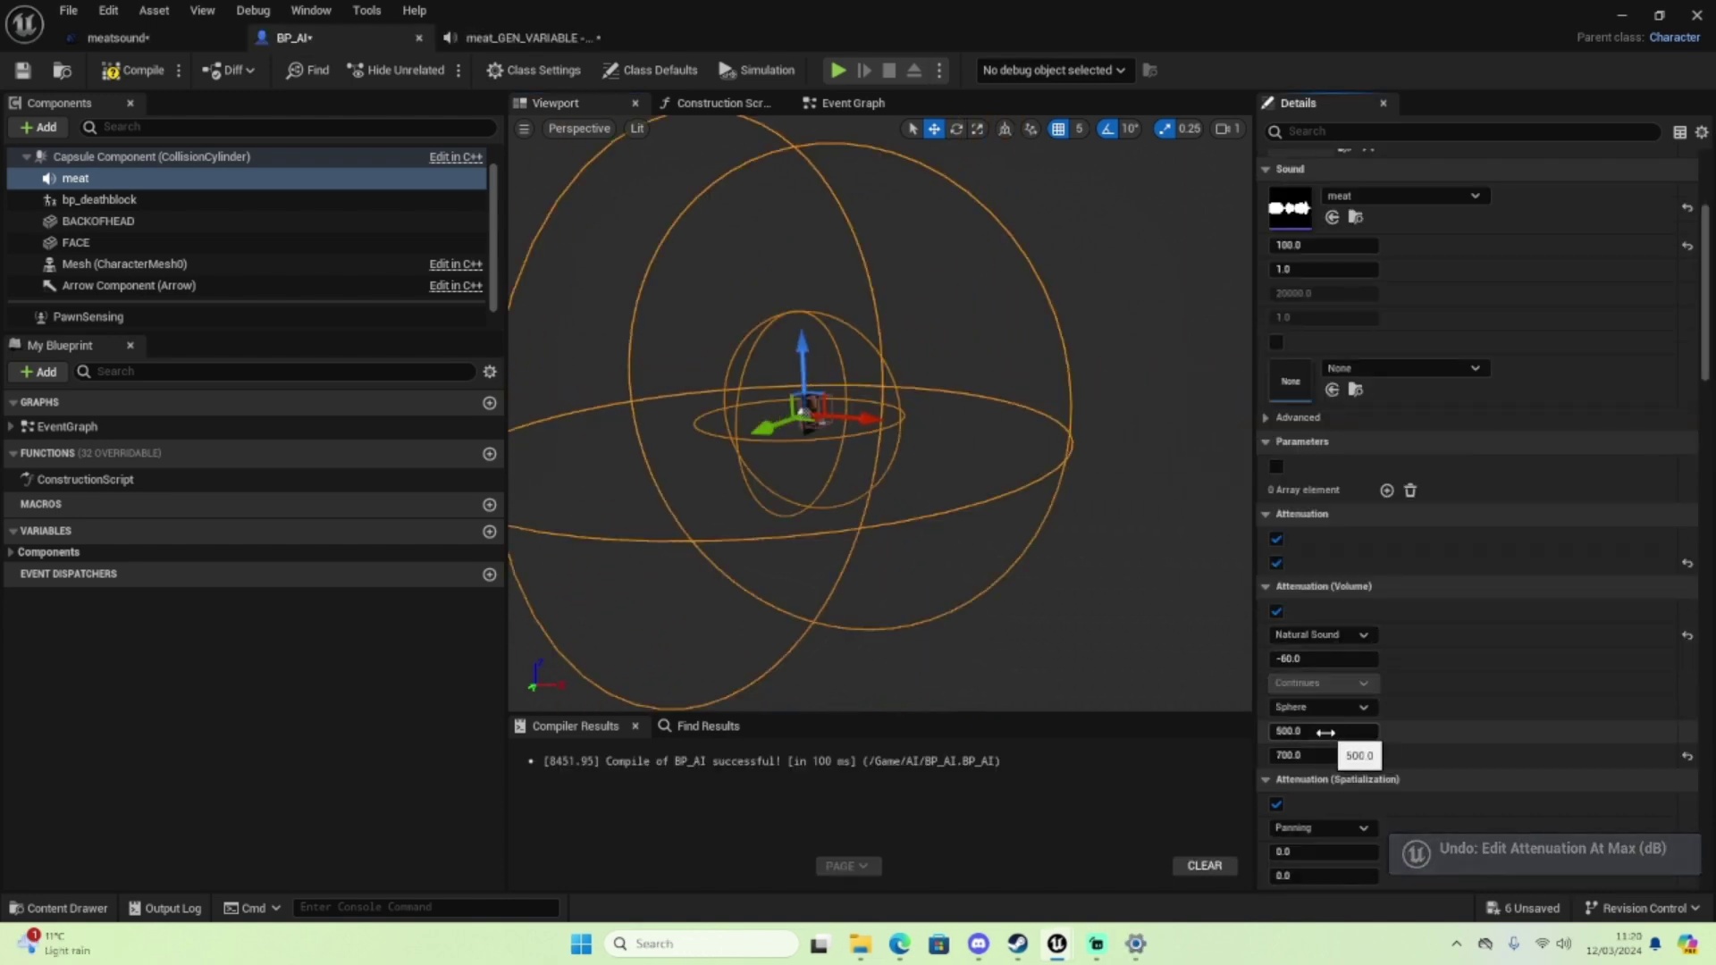
Set the meat component's attenuation falloff distance to 3000
{"action": "left_click", "coordinate": [1325, 733]}
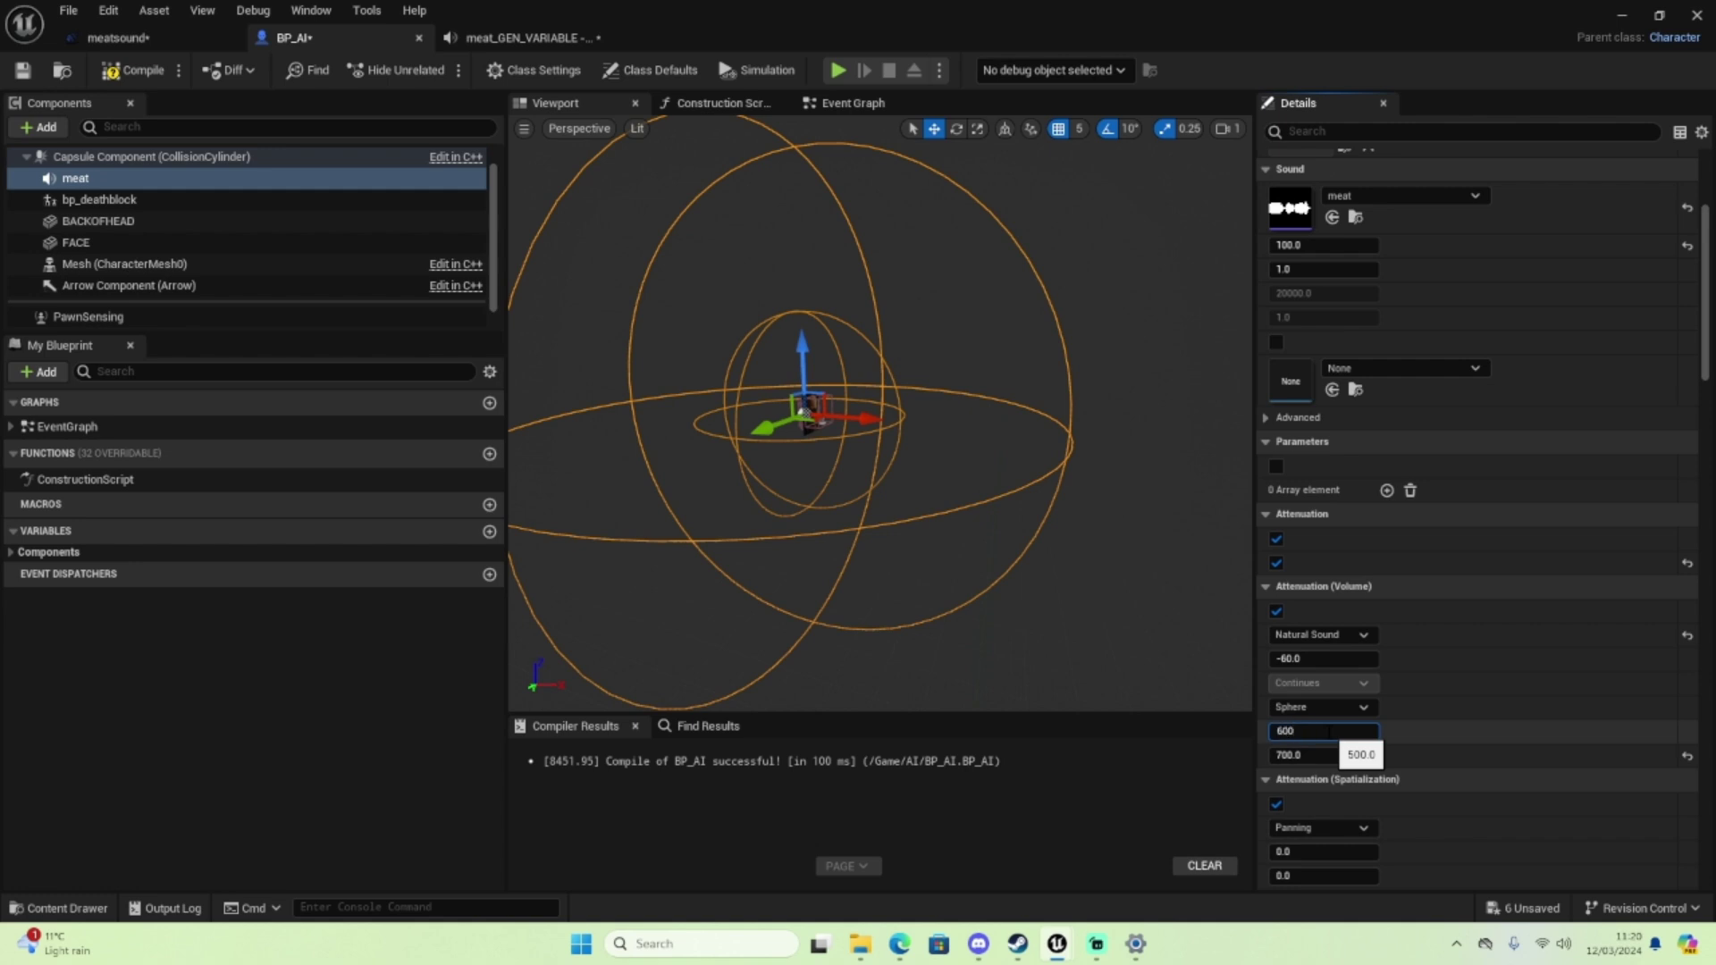
{"action": "key", "text": "Return"}
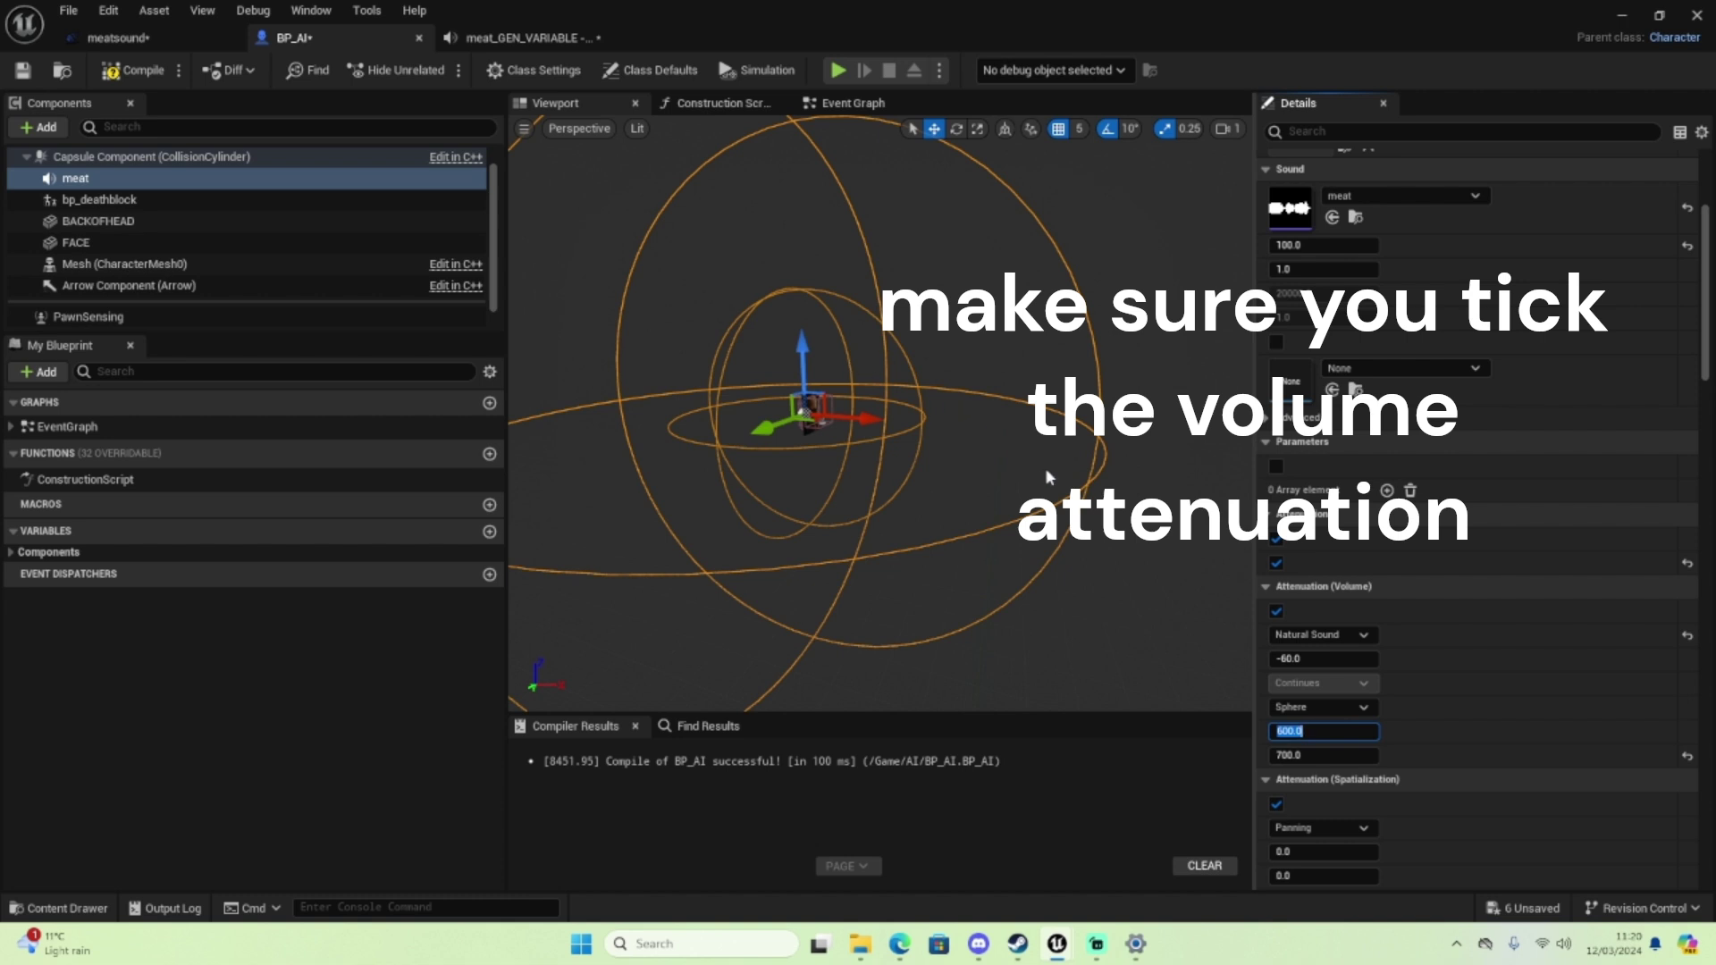
{"action": "left_click", "coordinate": [1322, 755]}
{"action": "type", "text": "2000"}
{"action": "key", "text": "Return"}
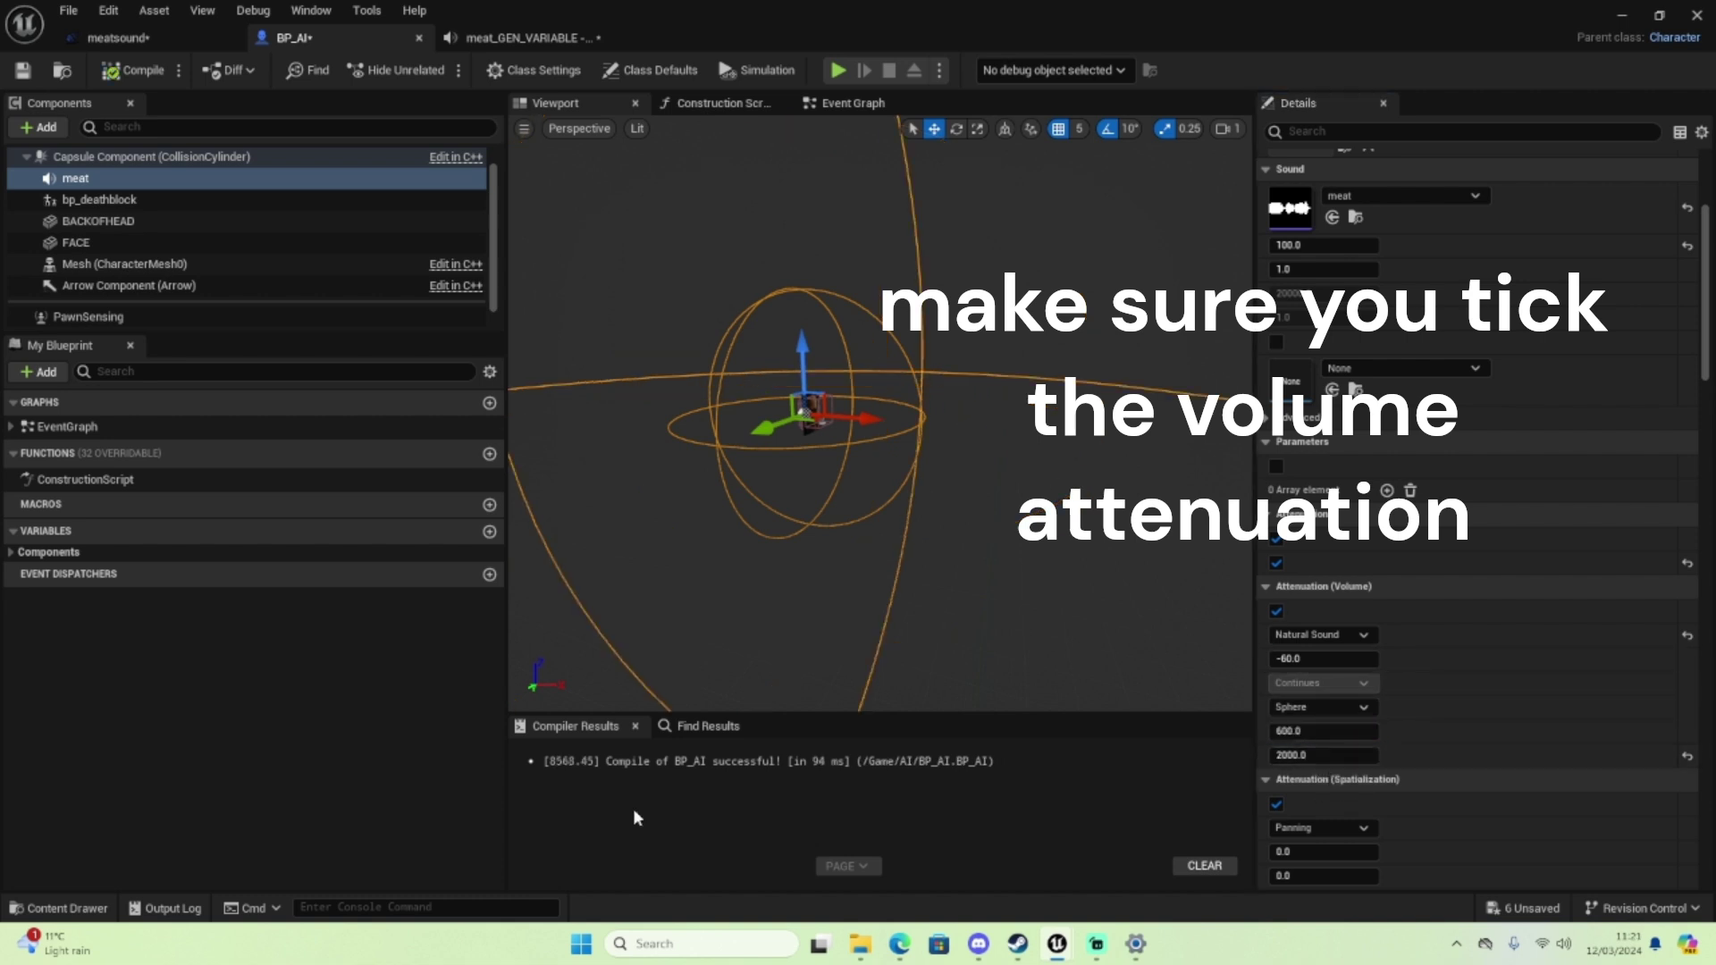
{"action": "left_click", "coordinate": [1330, 757]}
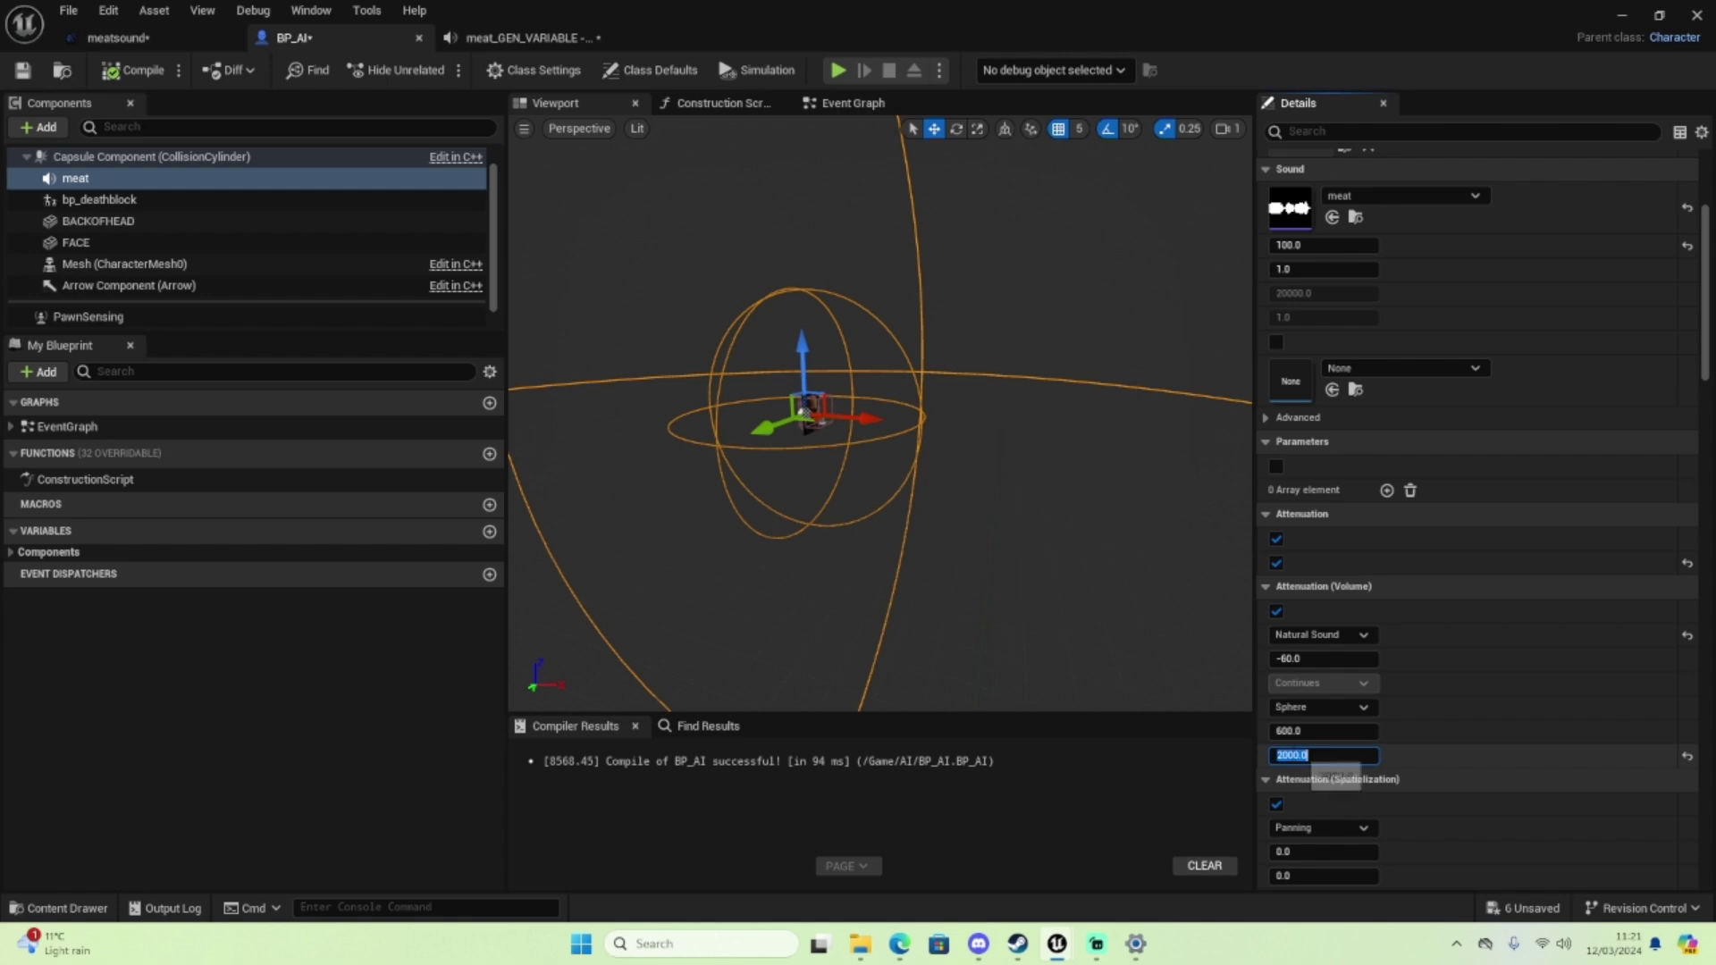
{"action": "type", "text": "3000"}
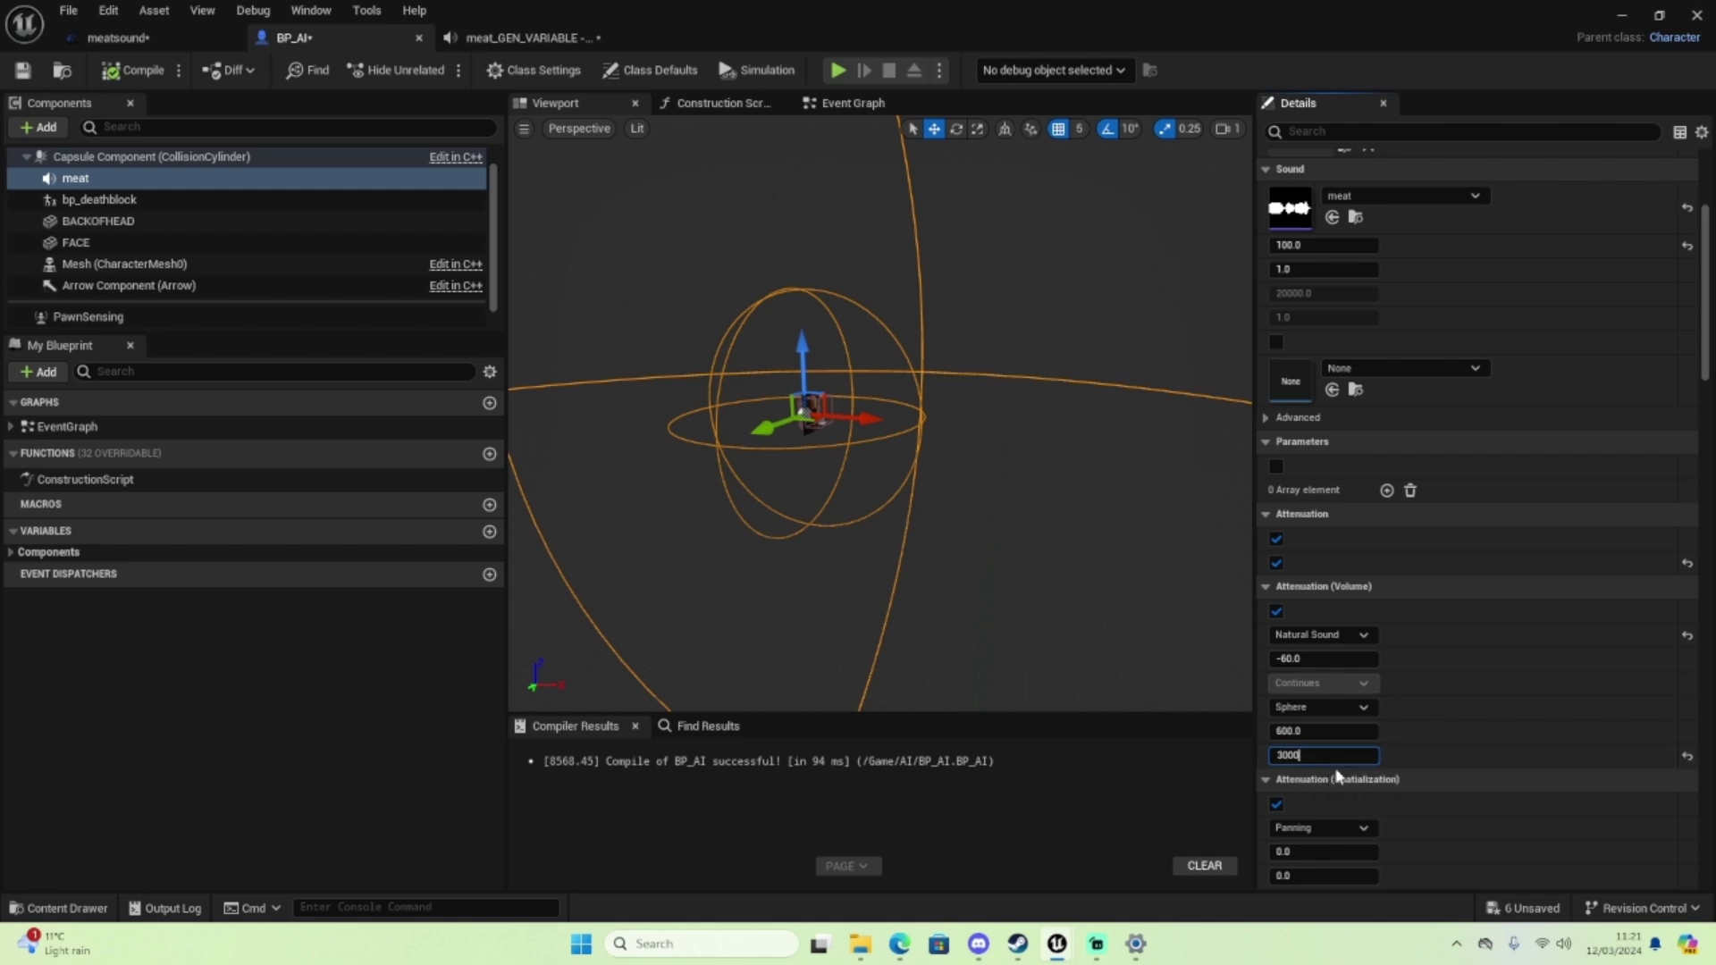
{"action": "key", "text": "Return"}
Check the meatsound asset, then compile BP_AI
{"action": "left_click", "coordinate": [179, 37]}
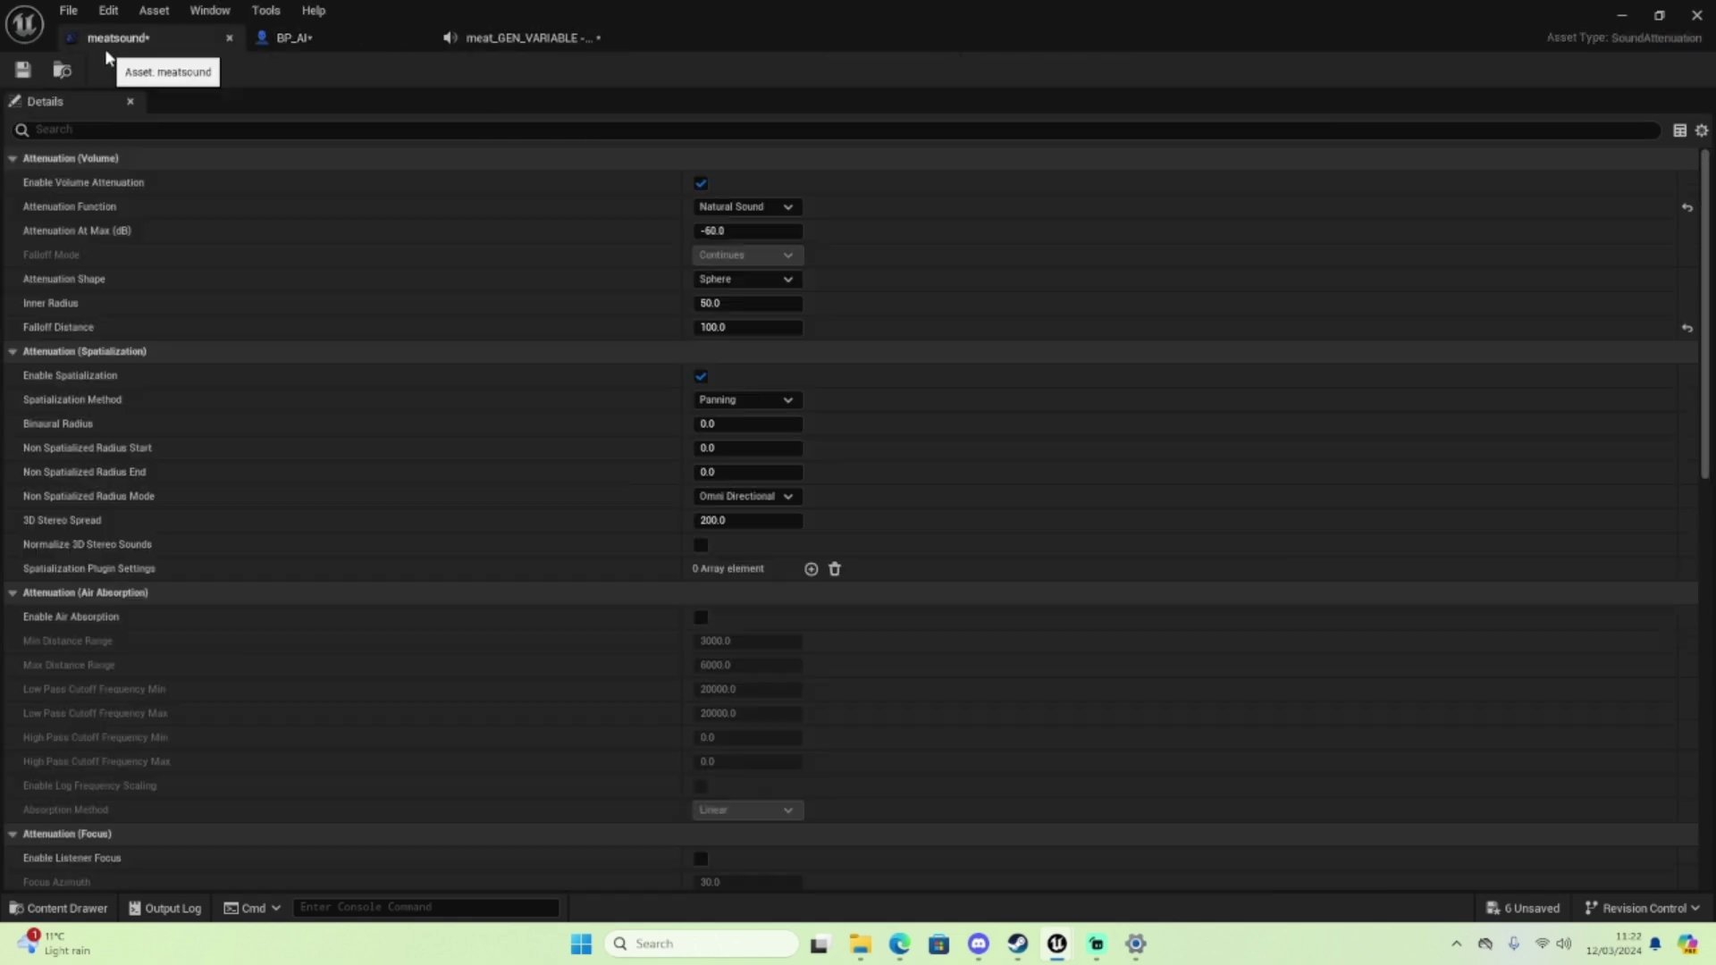
{"action": "left_click", "coordinate": [295, 38]}
{"action": "left_click", "coordinate": [155, 77]}
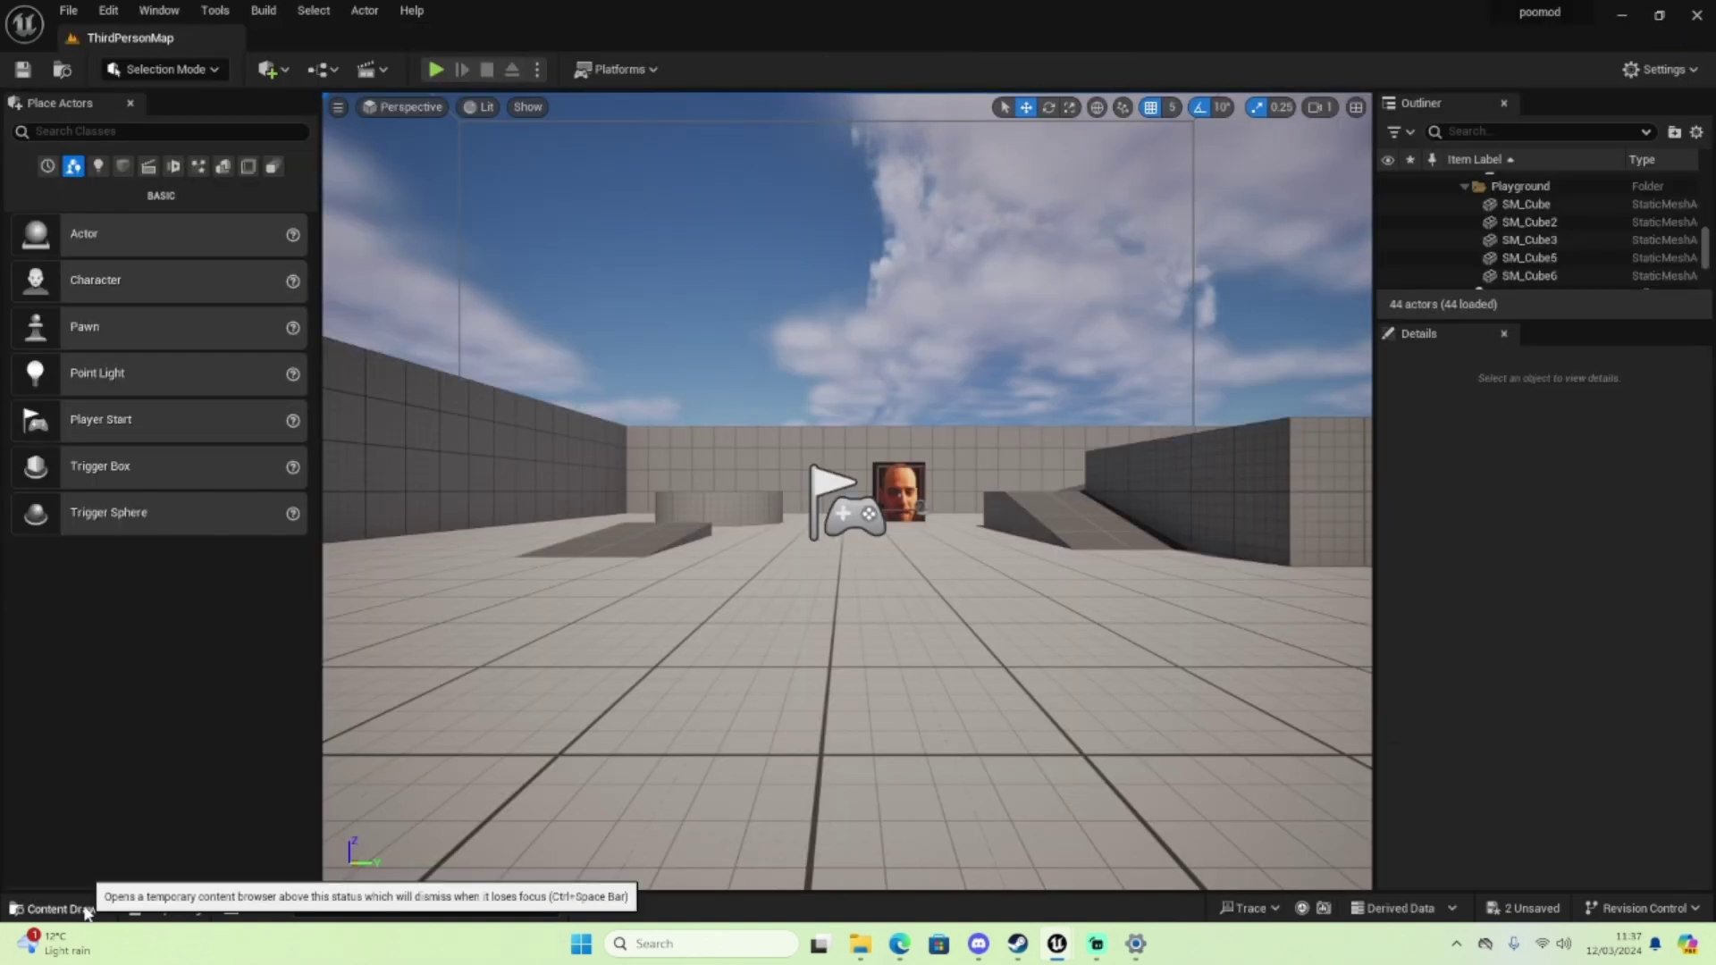
{"action": "left_click", "coordinate": [58, 907]}
Create a User Widget-based Widget Blueprint named bp_death_menu and open it
{"action": "right_click", "coordinate": [577, 786]}
{"action": "mouse_move", "coordinate": [720, 765]}
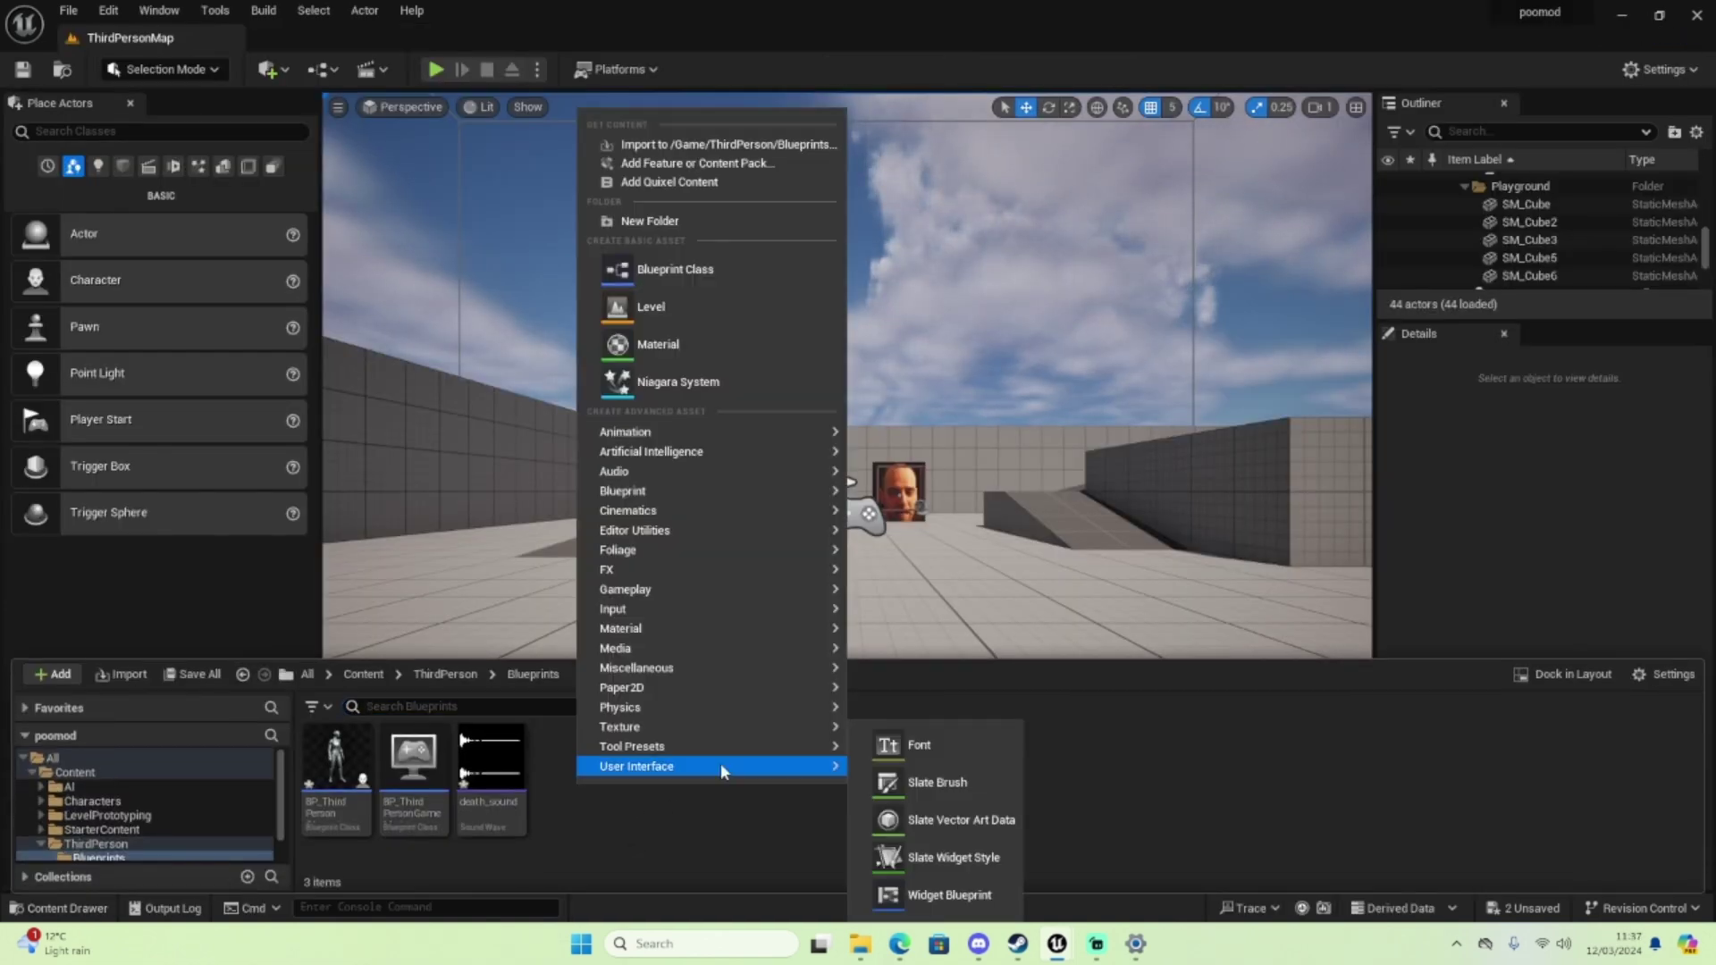
{"action": "left_click", "coordinate": [921, 896]}
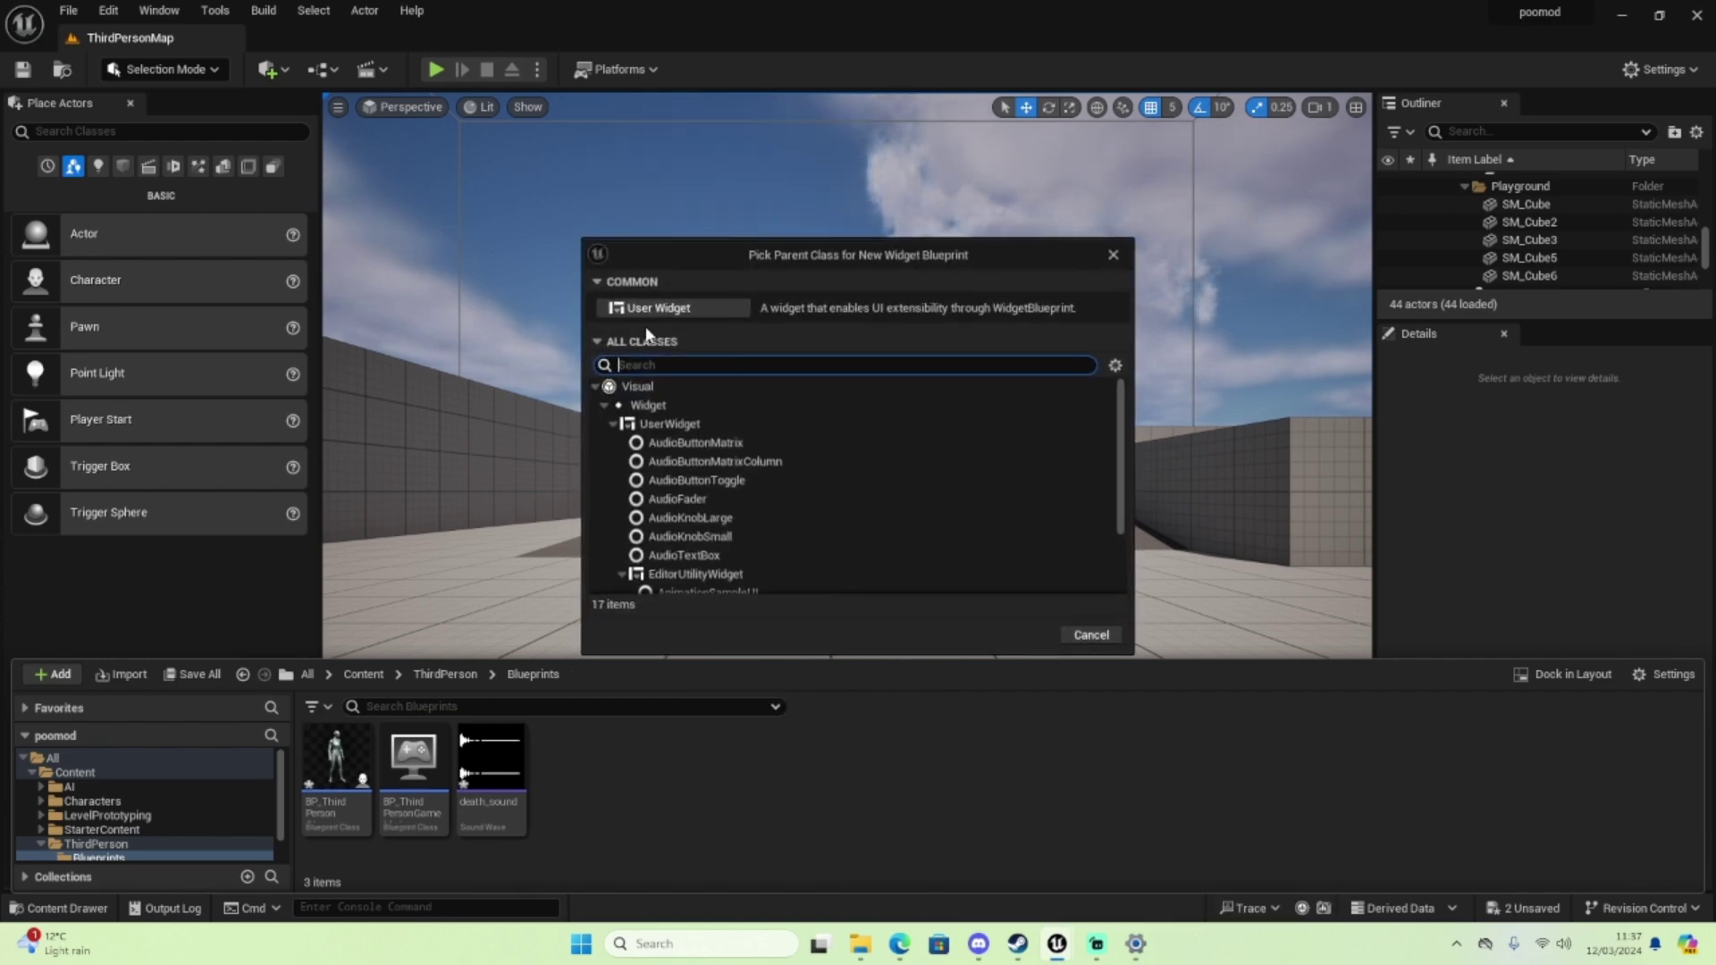
{"action": "left_click", "coordinate": [658, 307]}
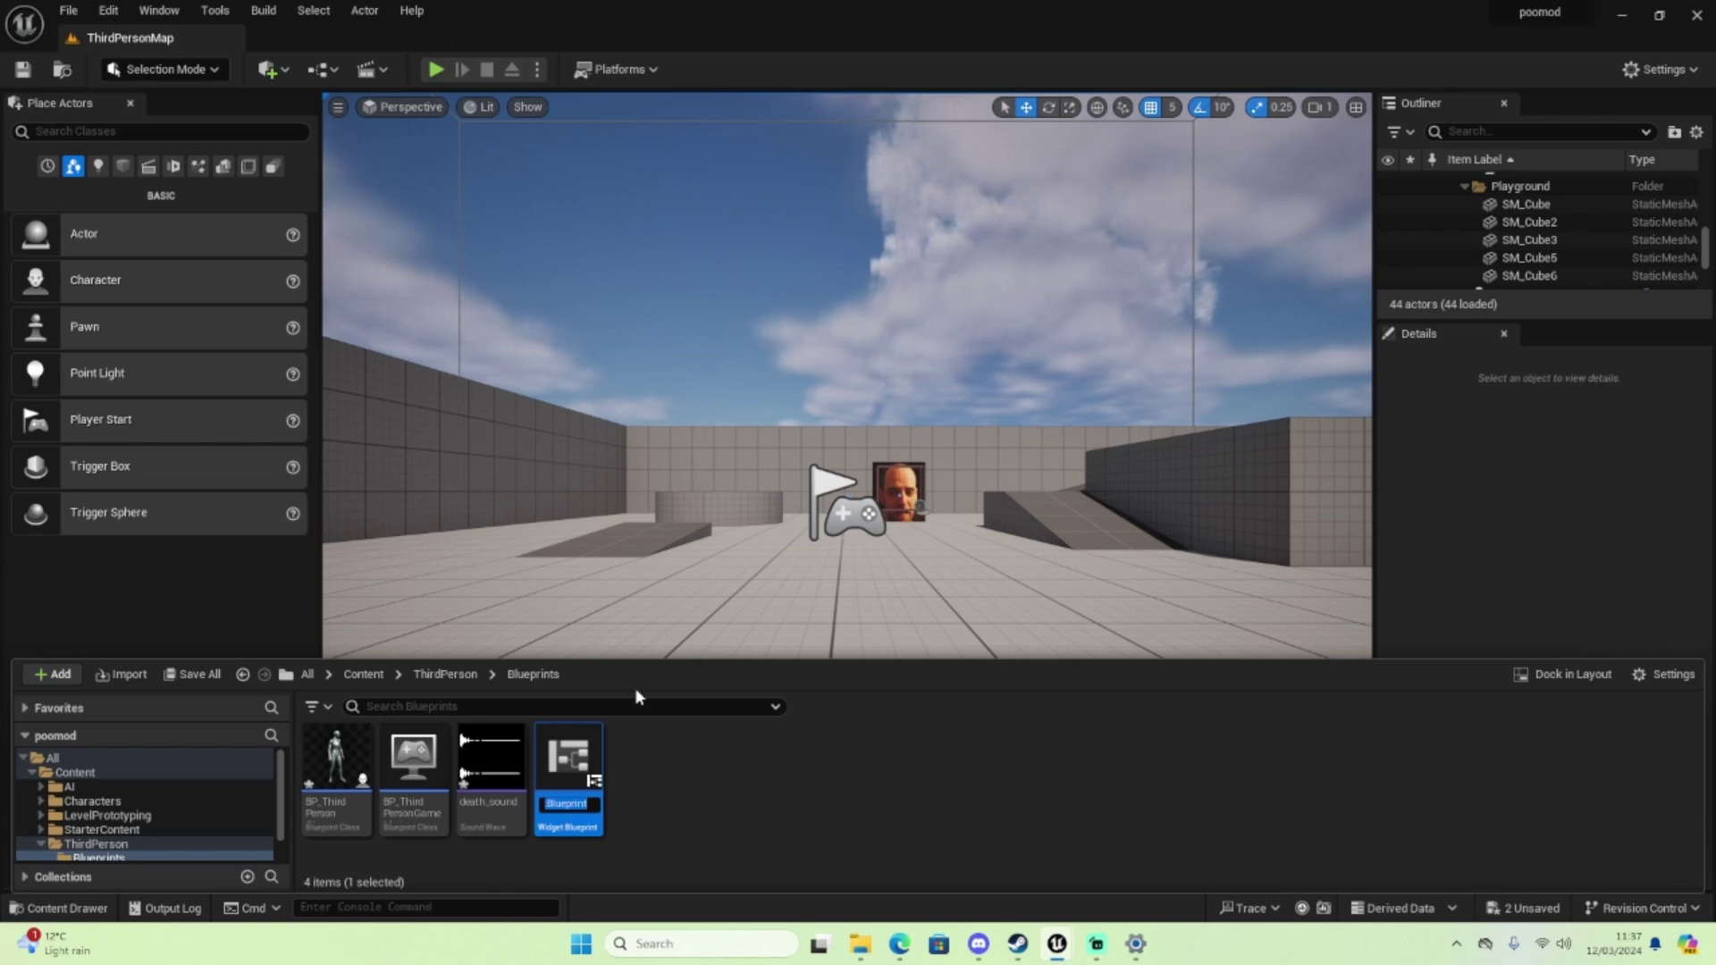
{"action": "type", "text": "bp"}
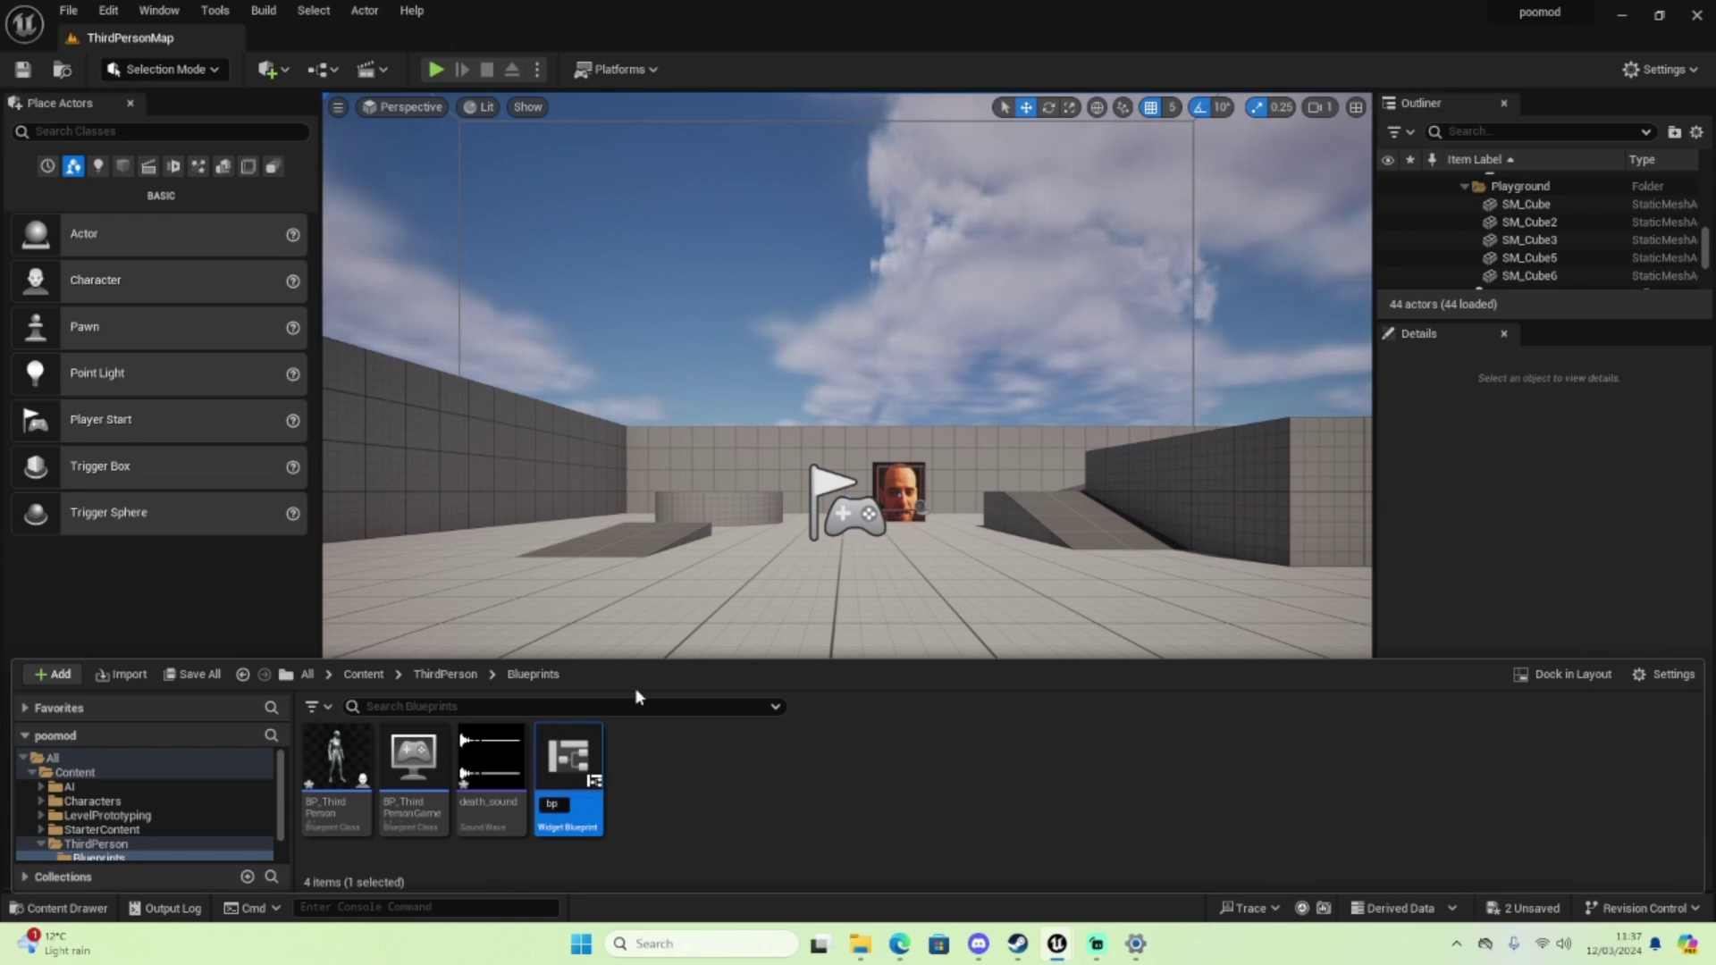
{"action": "type", "text": "_deat"}
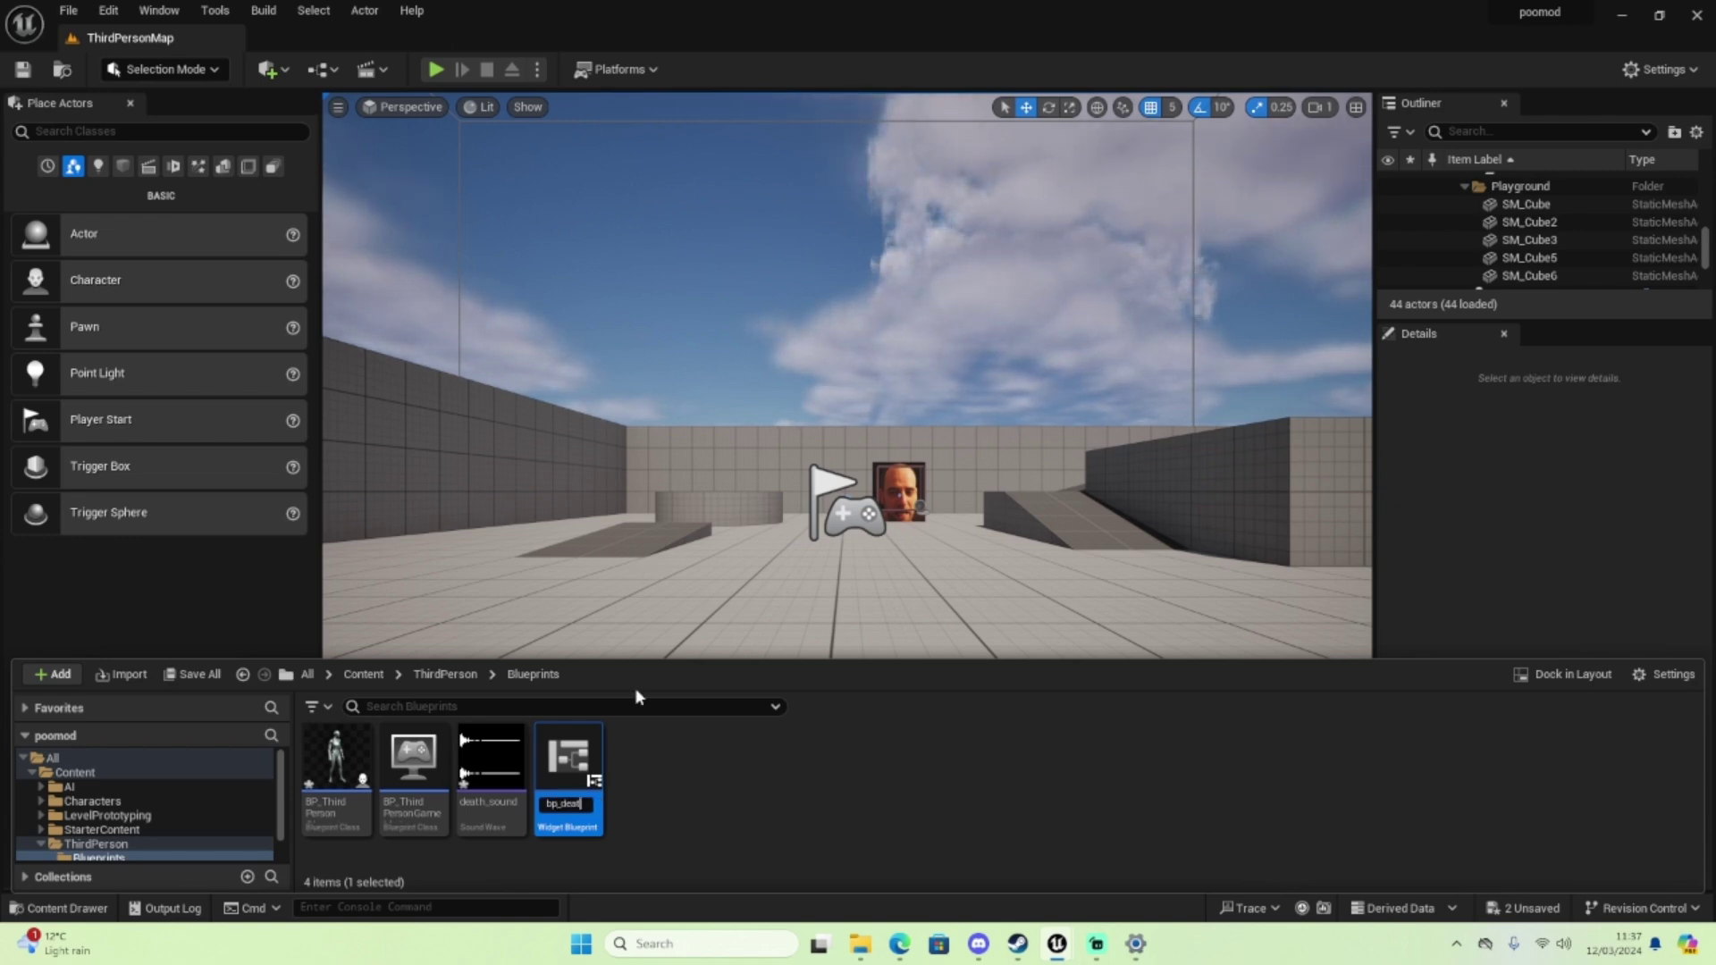
{"action": "type", "text": "h_"}
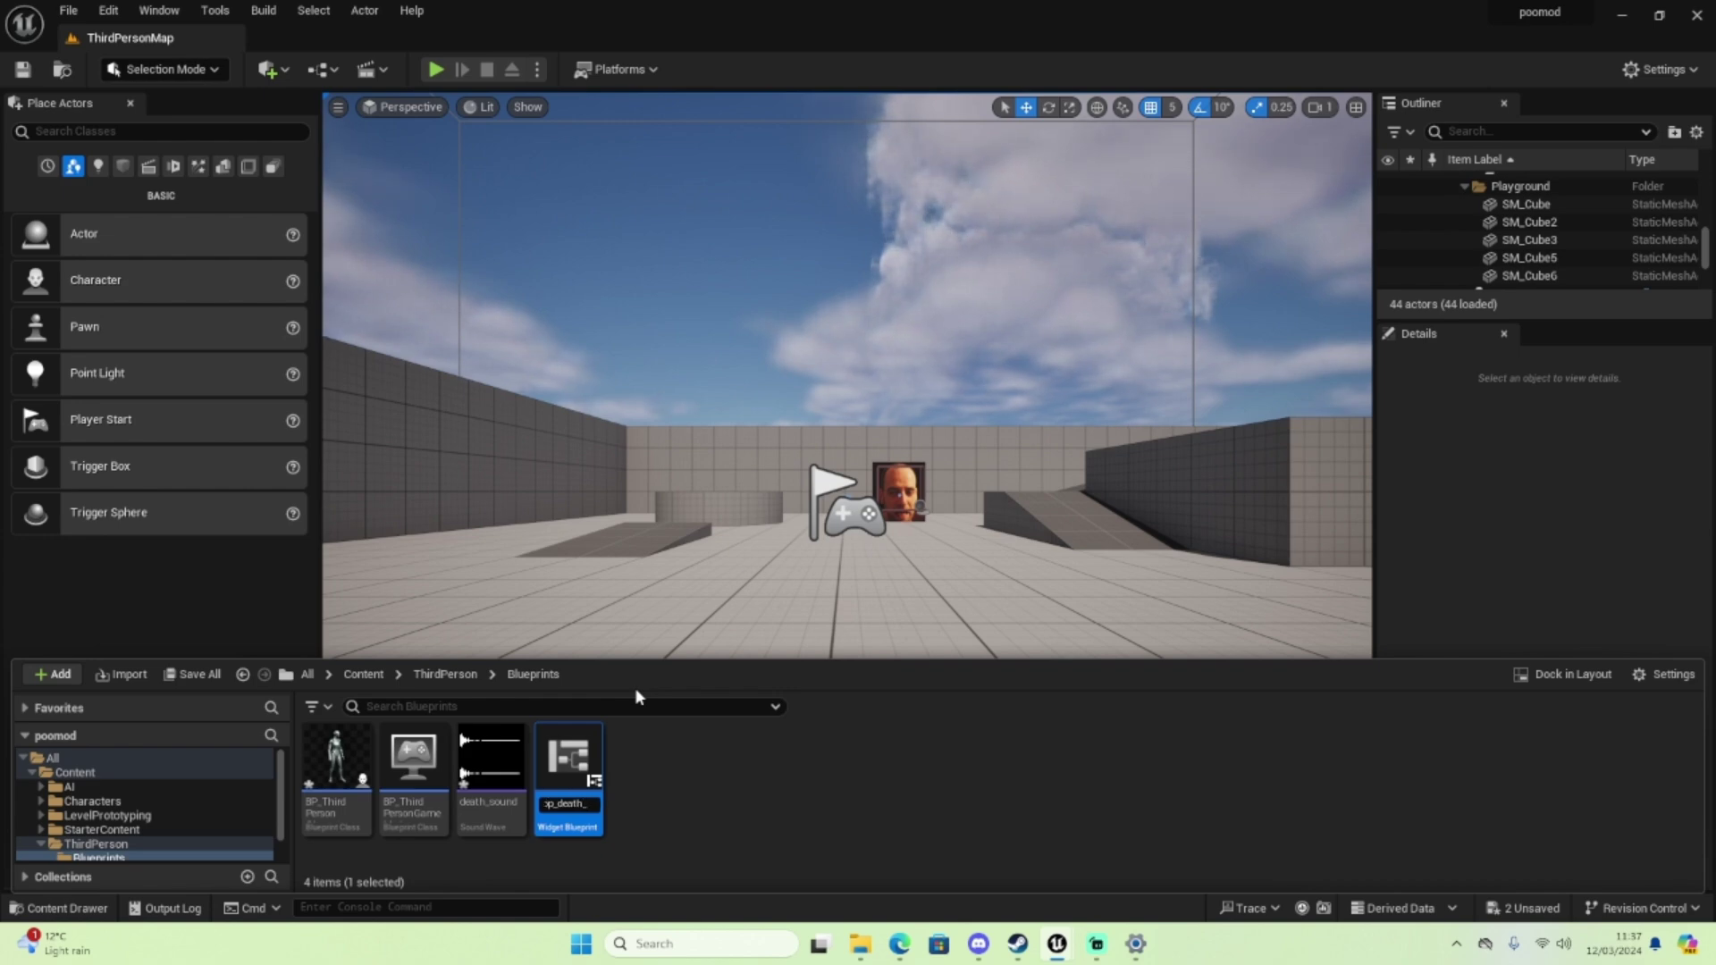
{"action": "type", "text": "menu"}
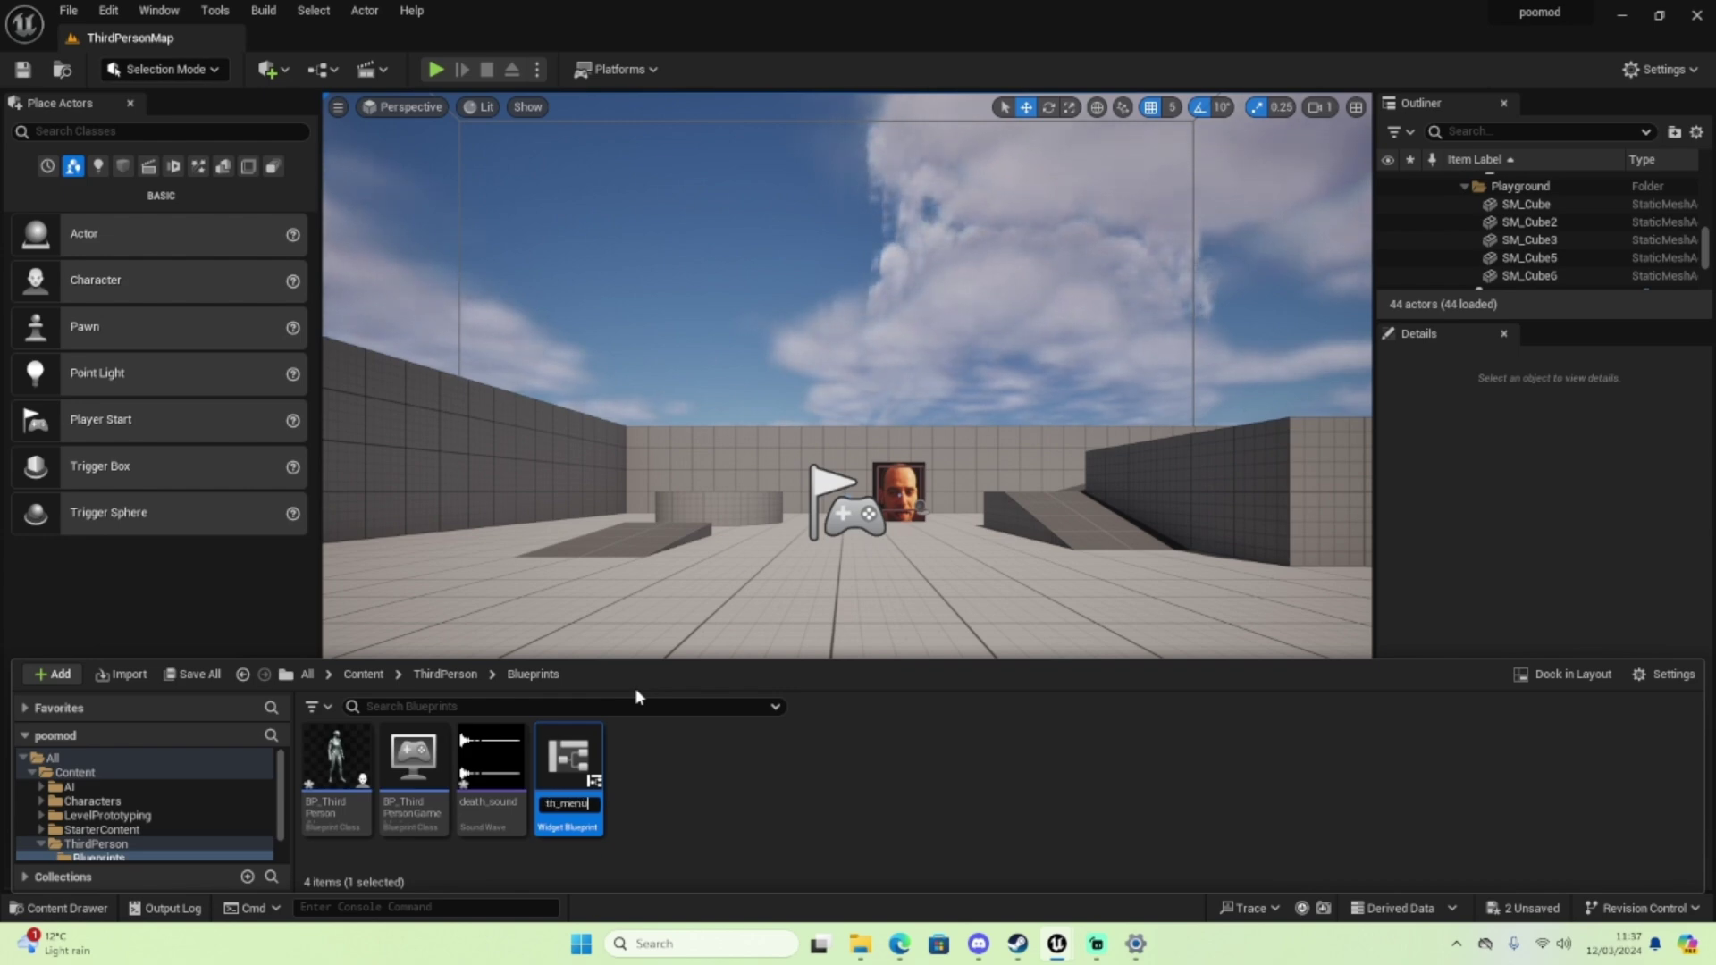
{"action": "key", "text": "Return"}
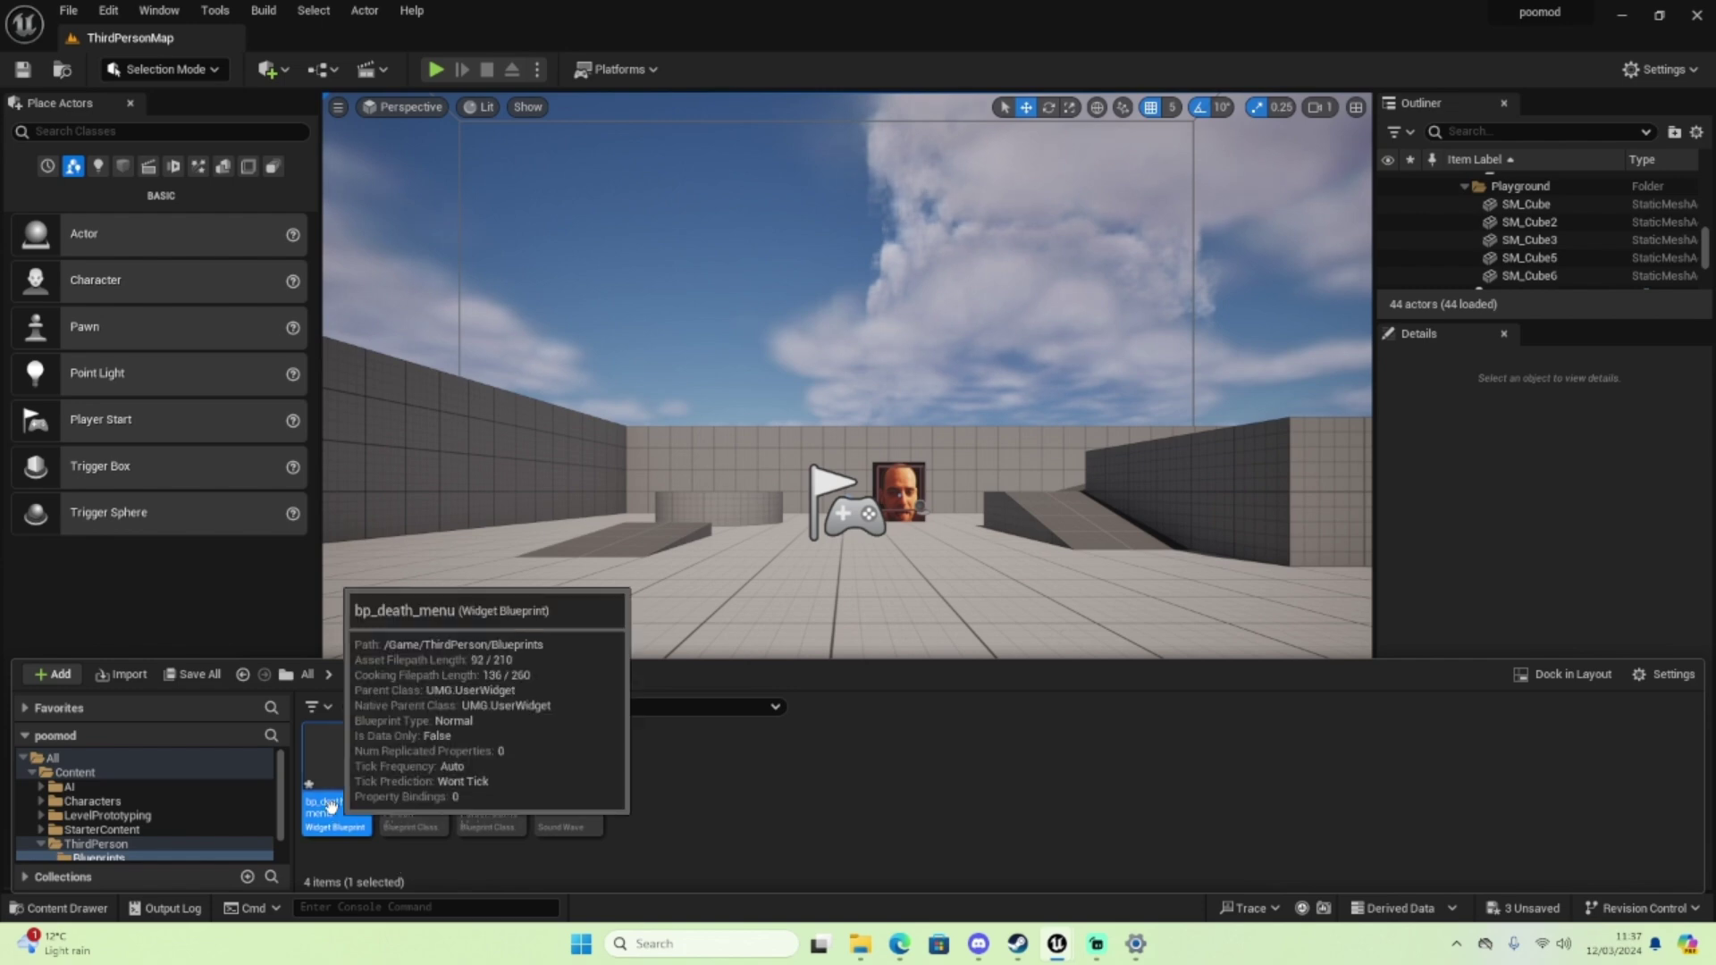
{"action": "double_click", "coordinate": [331, 806]}
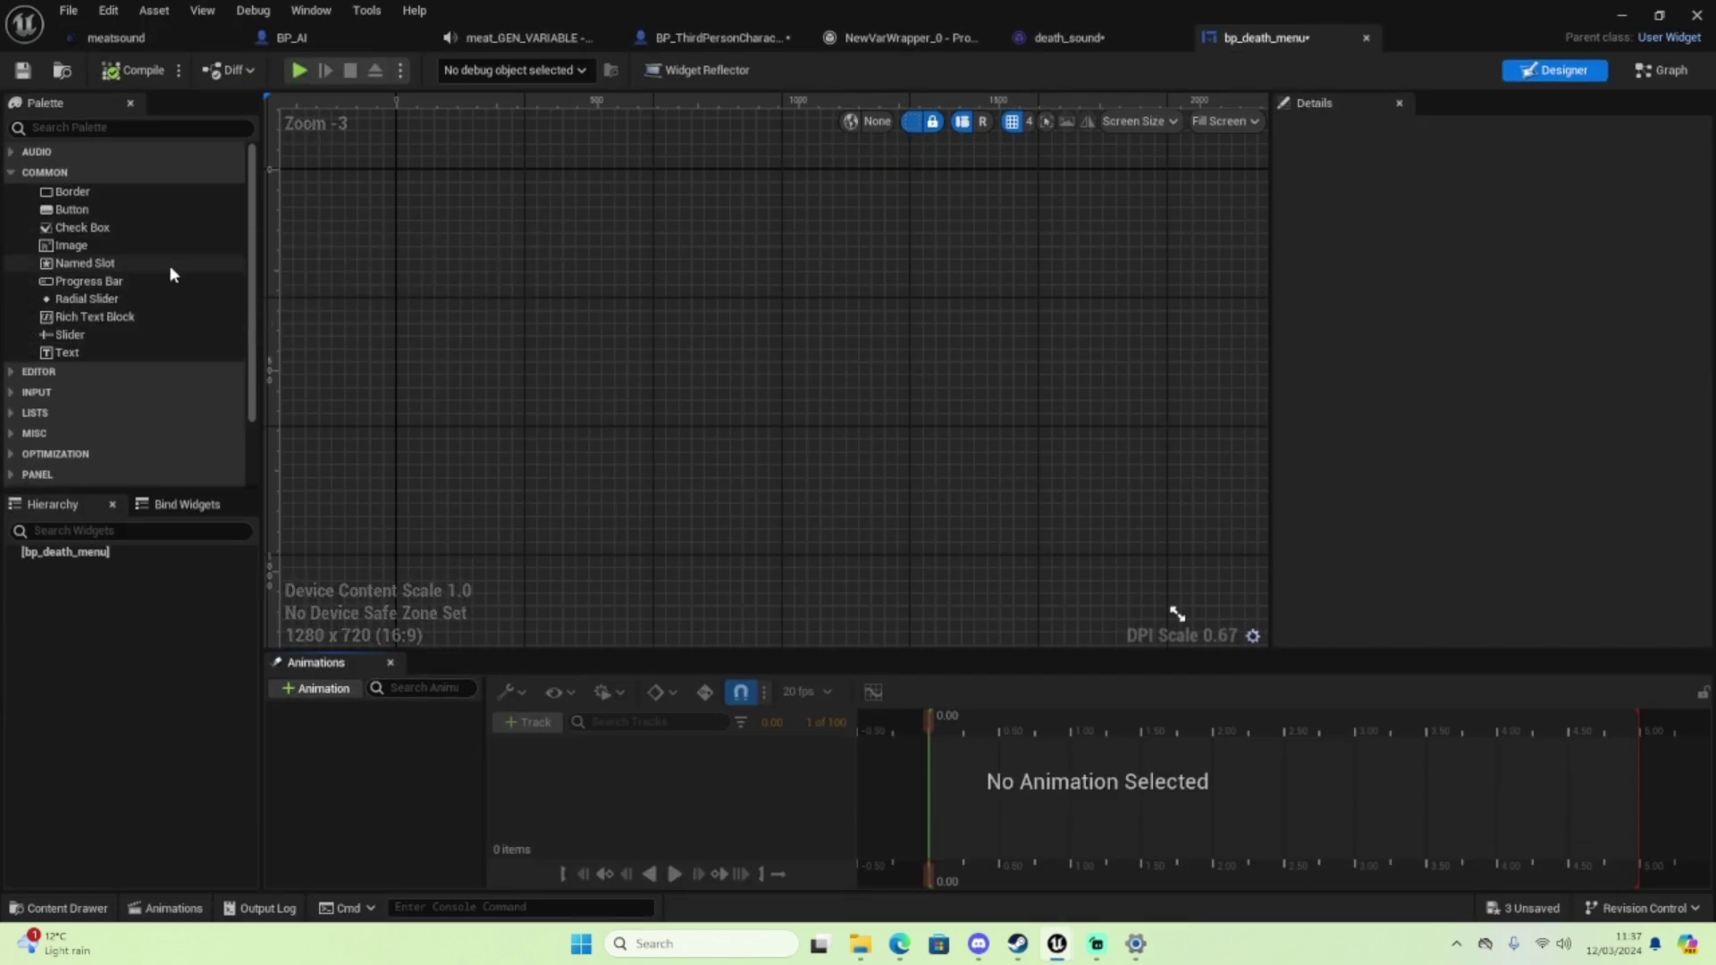
Add a full-canvas Image tinted red at low opacity (alpha 0.215)
{"action": "left_click", "coordinate": [120, 246]}
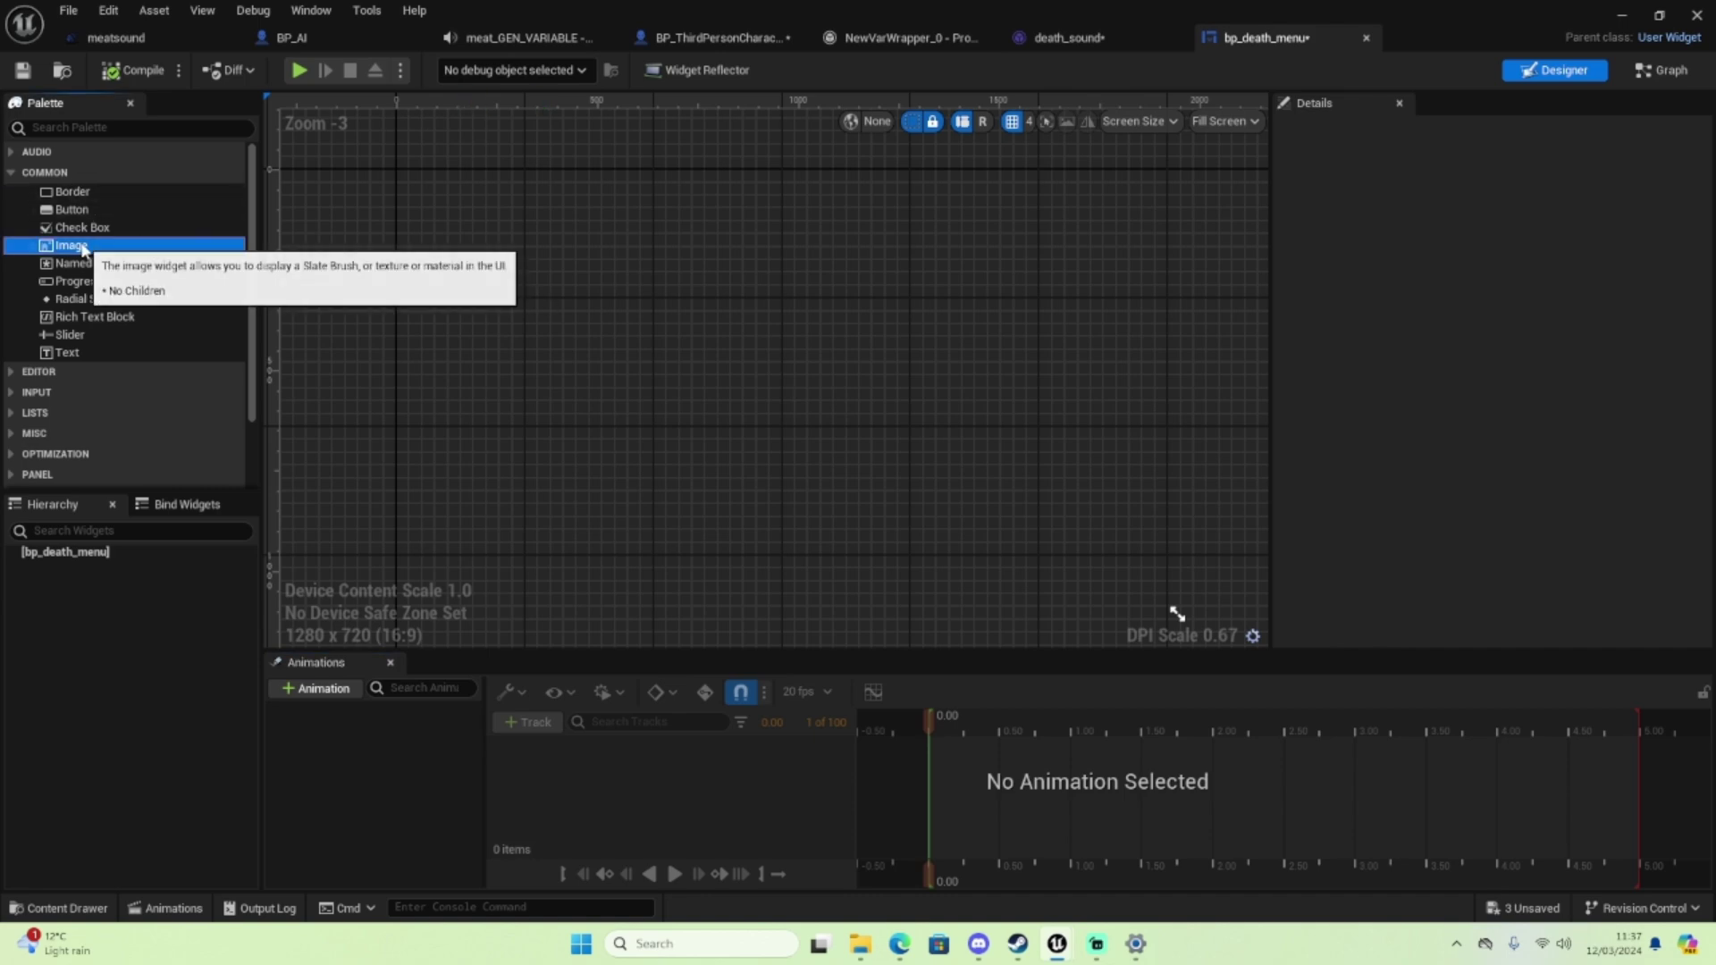
{"action": "left_click_drag", "start_coordinate": [83, 249], "coordinate": [654, 300]}
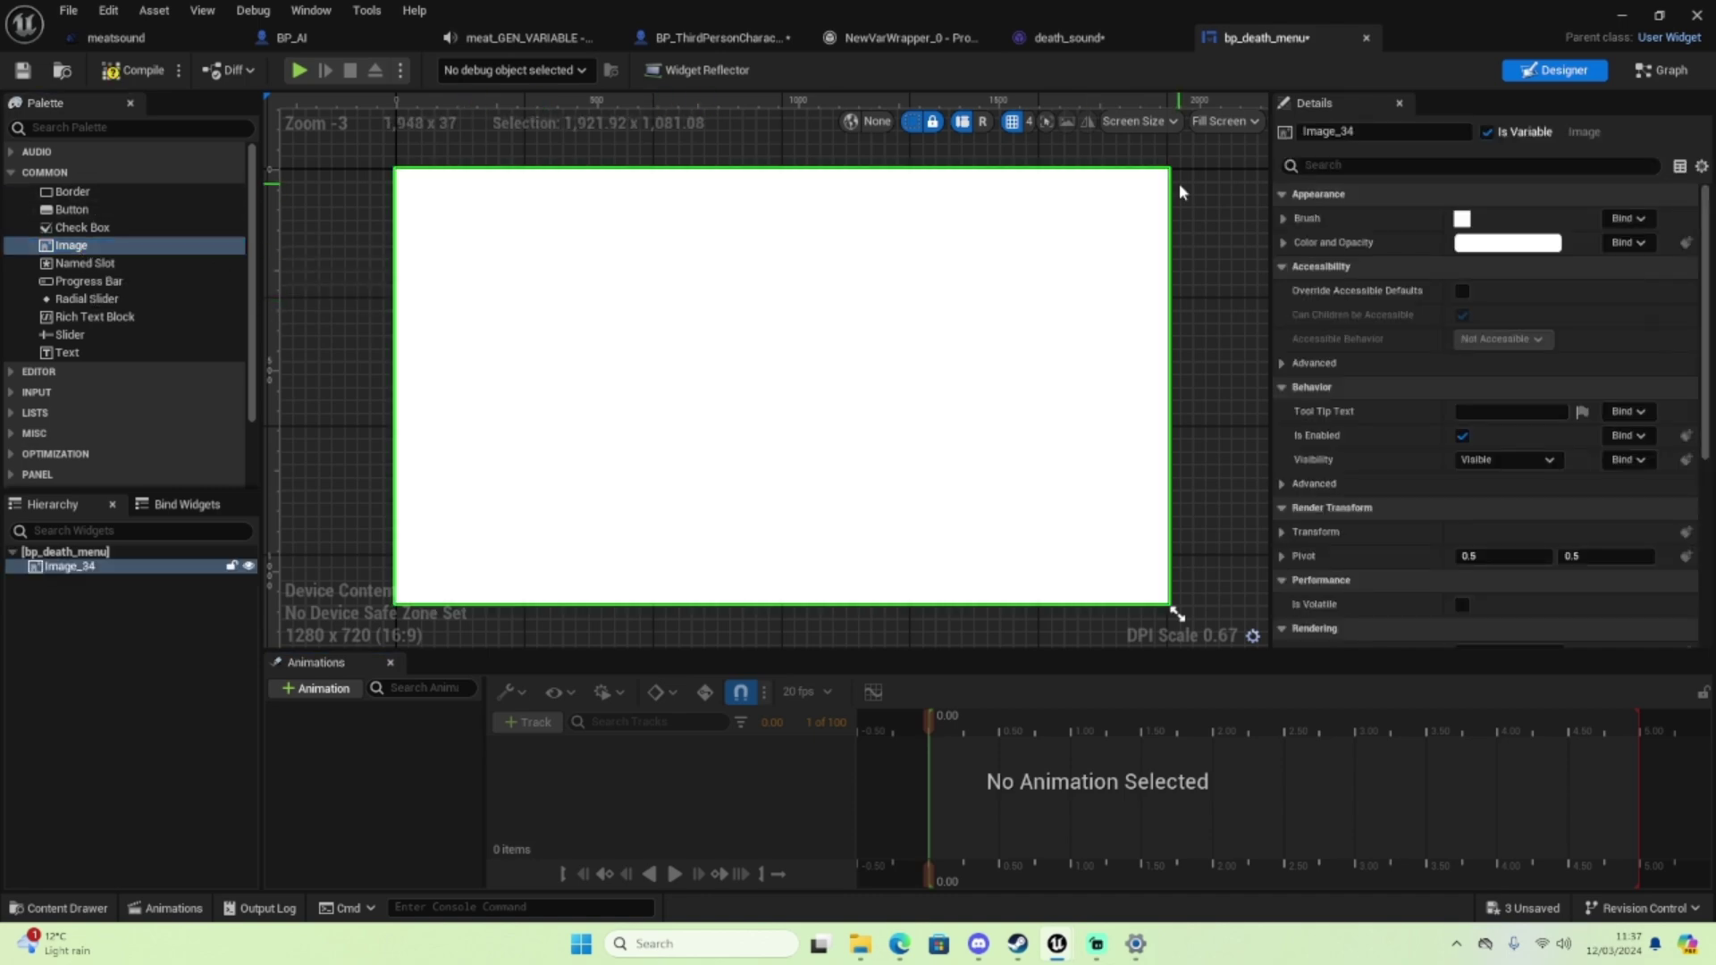
{"action": "left_click", "coordinate": [1510, 244]}
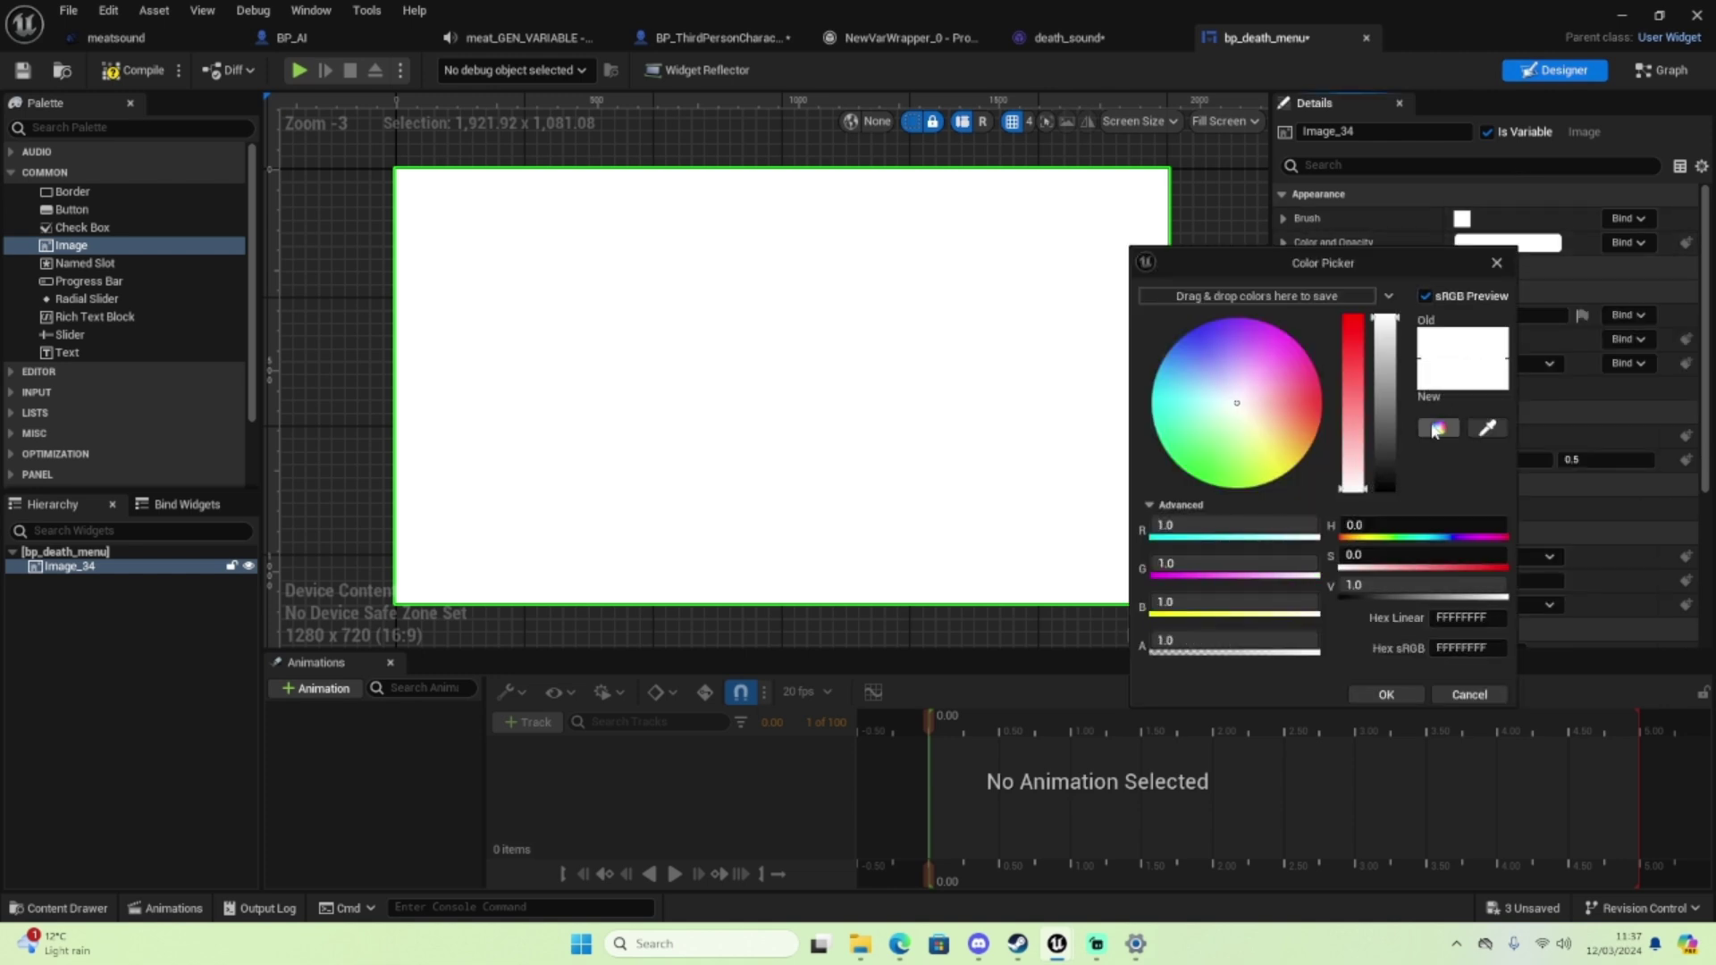
{"action": "left_click_drag", "start_coordinate": [1356, 426], "coordinate": [1304, 225]}
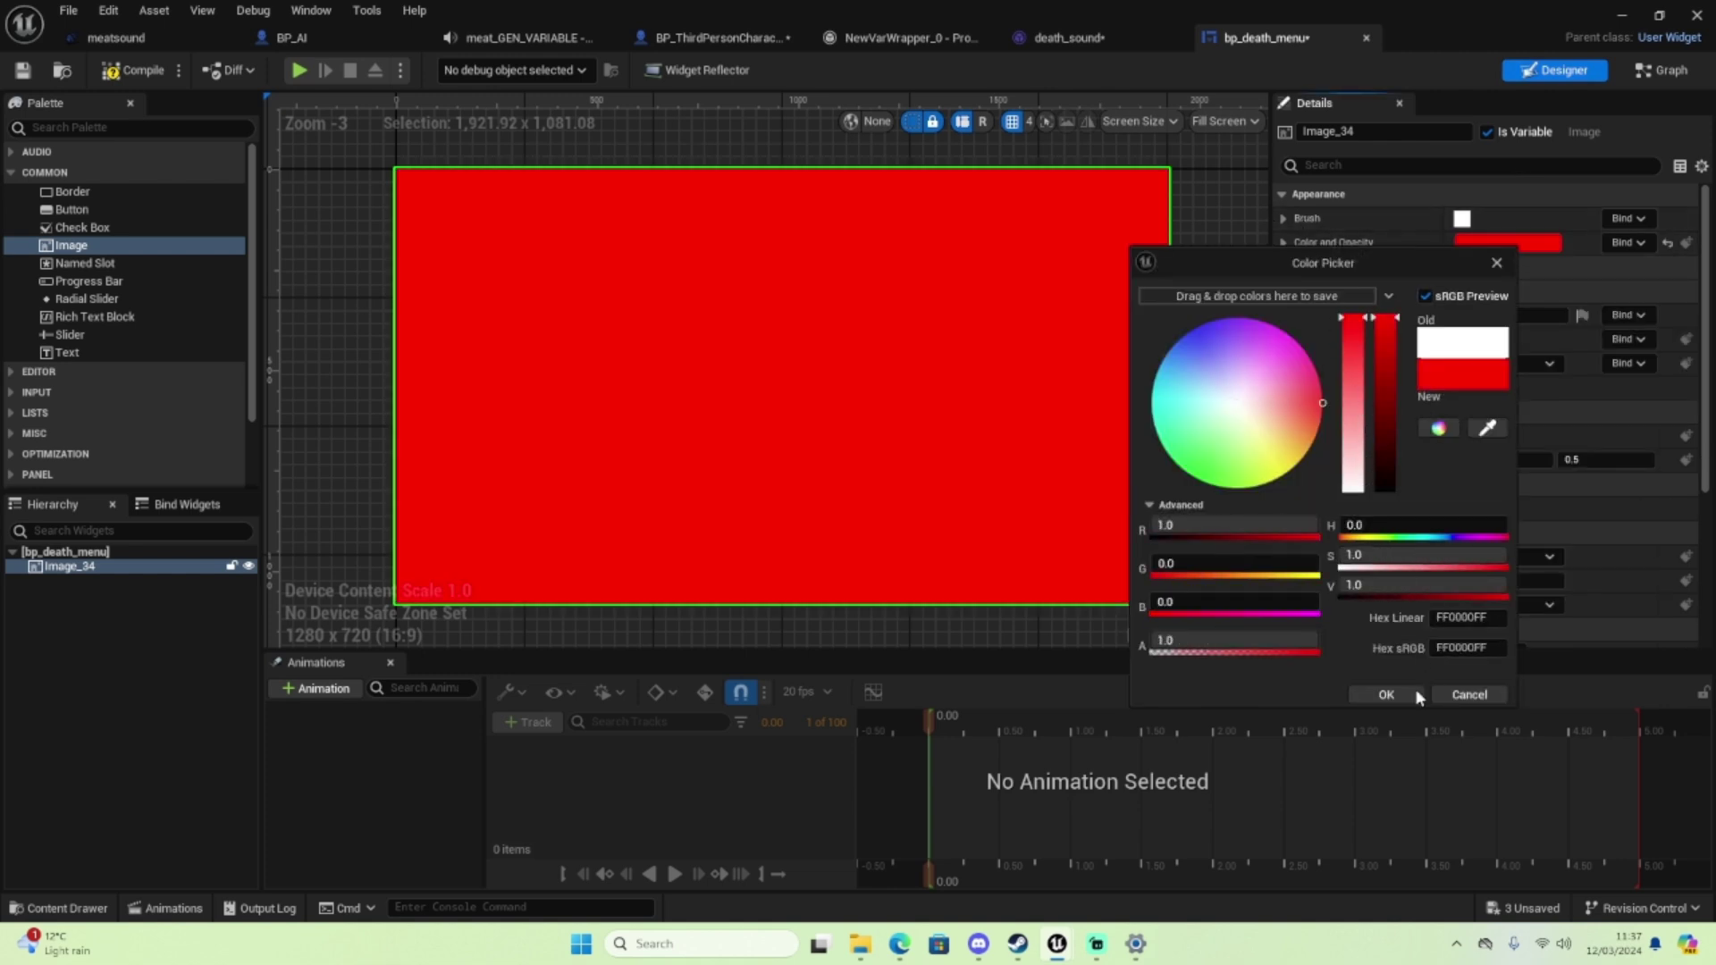
{"action": "left_click_drag", "start_coordinate": [1286, 640], "coordinate": [1208, 639]}
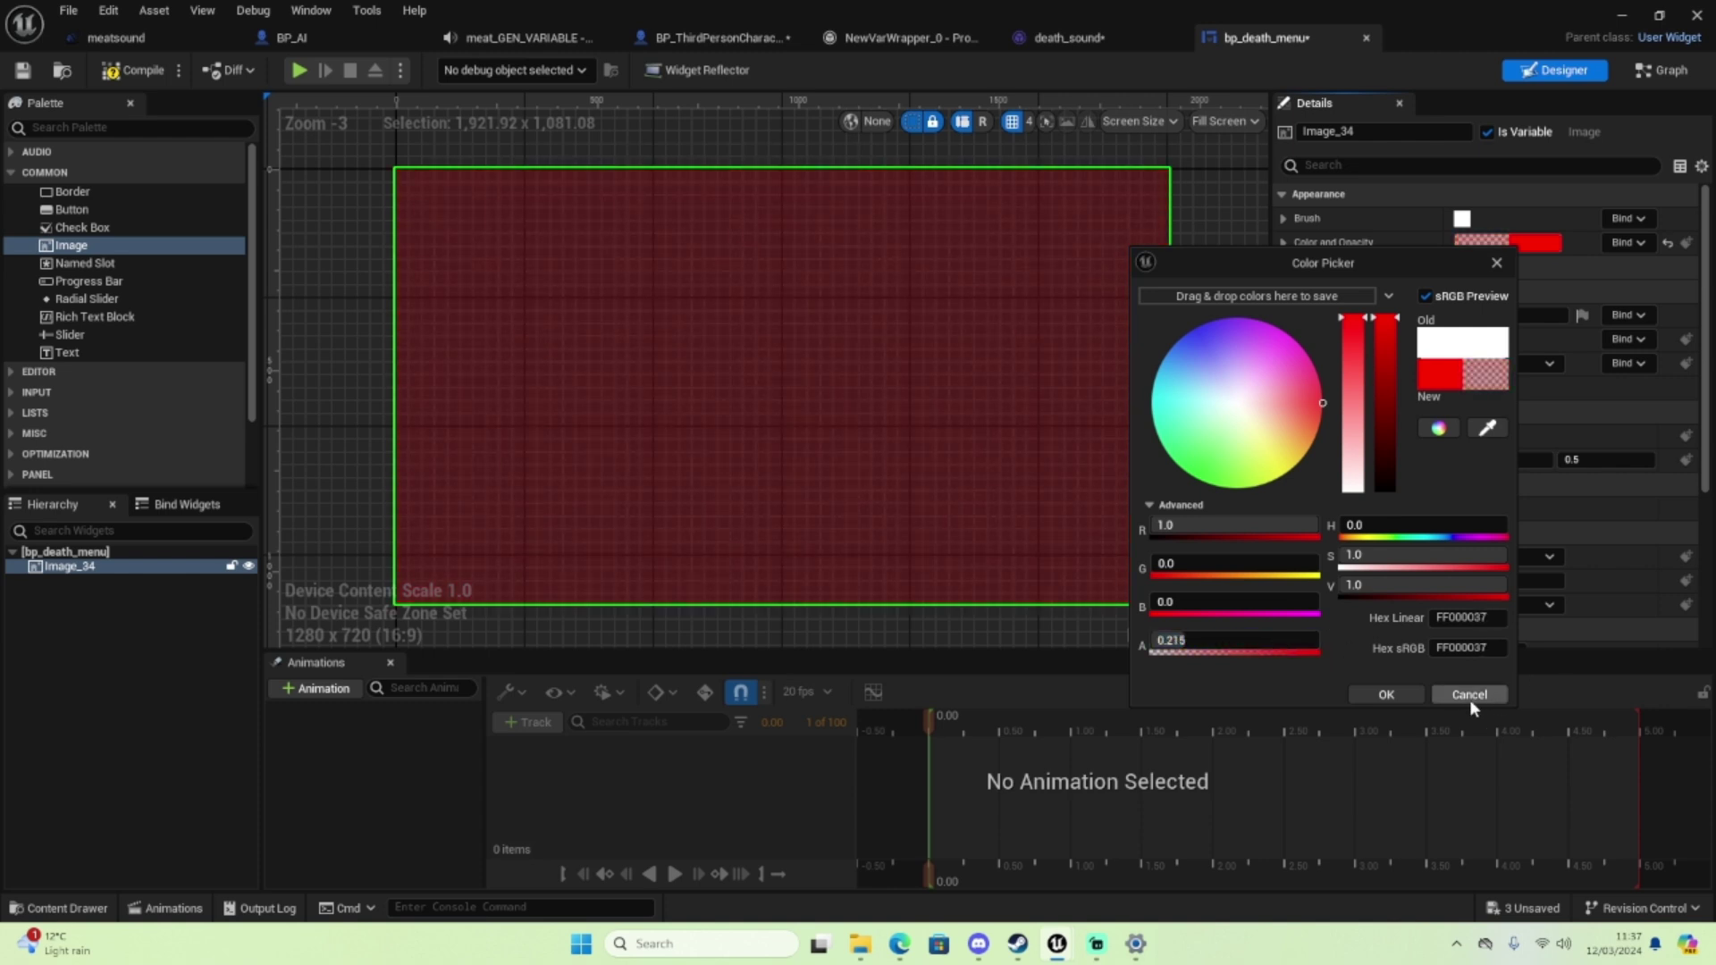
{"action": "left_click", "coordinate": [1408, 688]}
Compile and save the bp_death_menu widget
{"action": "left_click", "coordinate": [86, 680]}
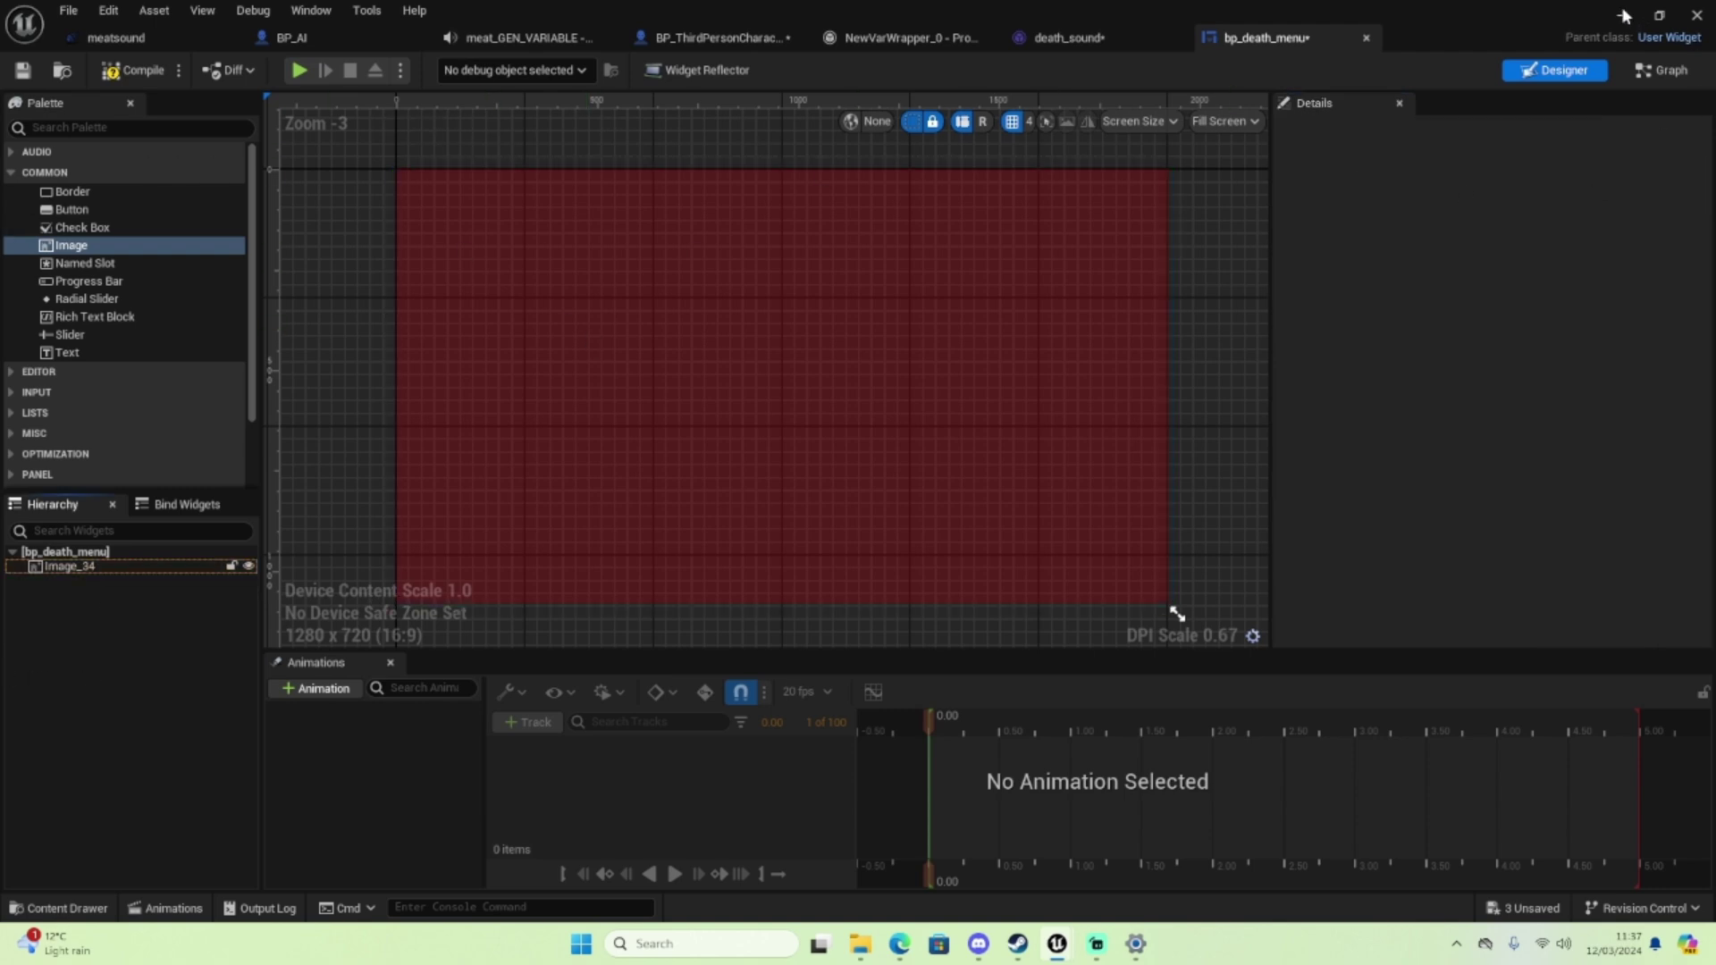
{"action": "left_click", "coordinate": [134, 70]}
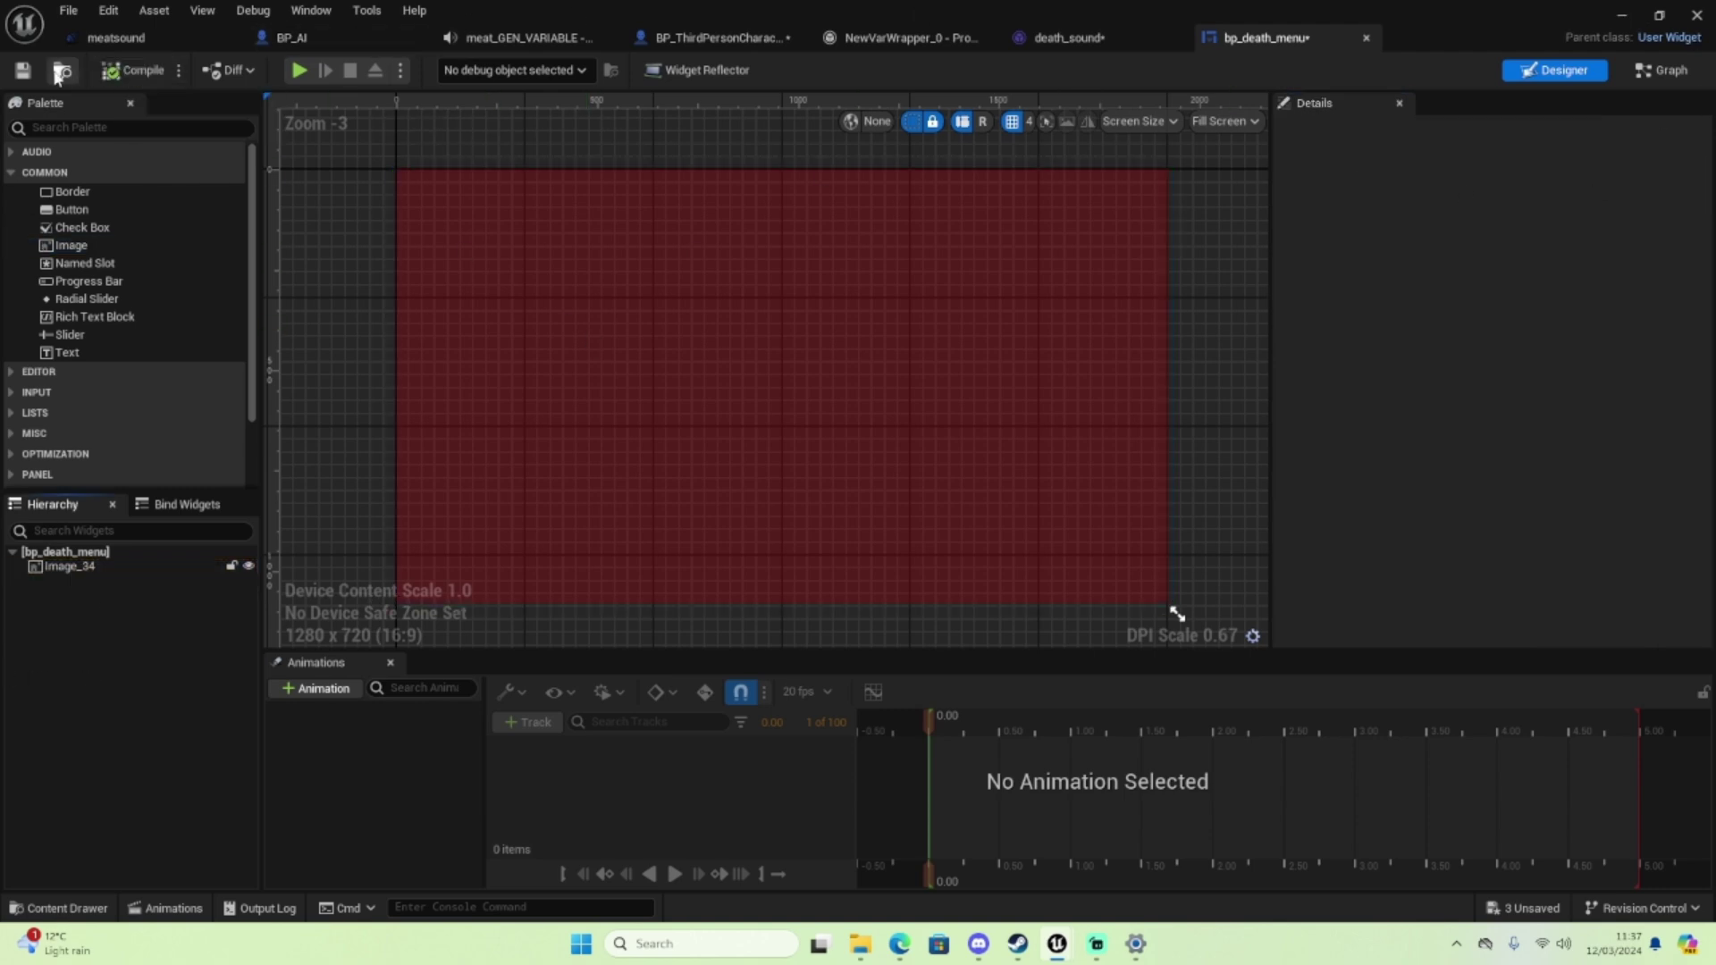
{"action": "left_click", "coordinate": [22, 69]}
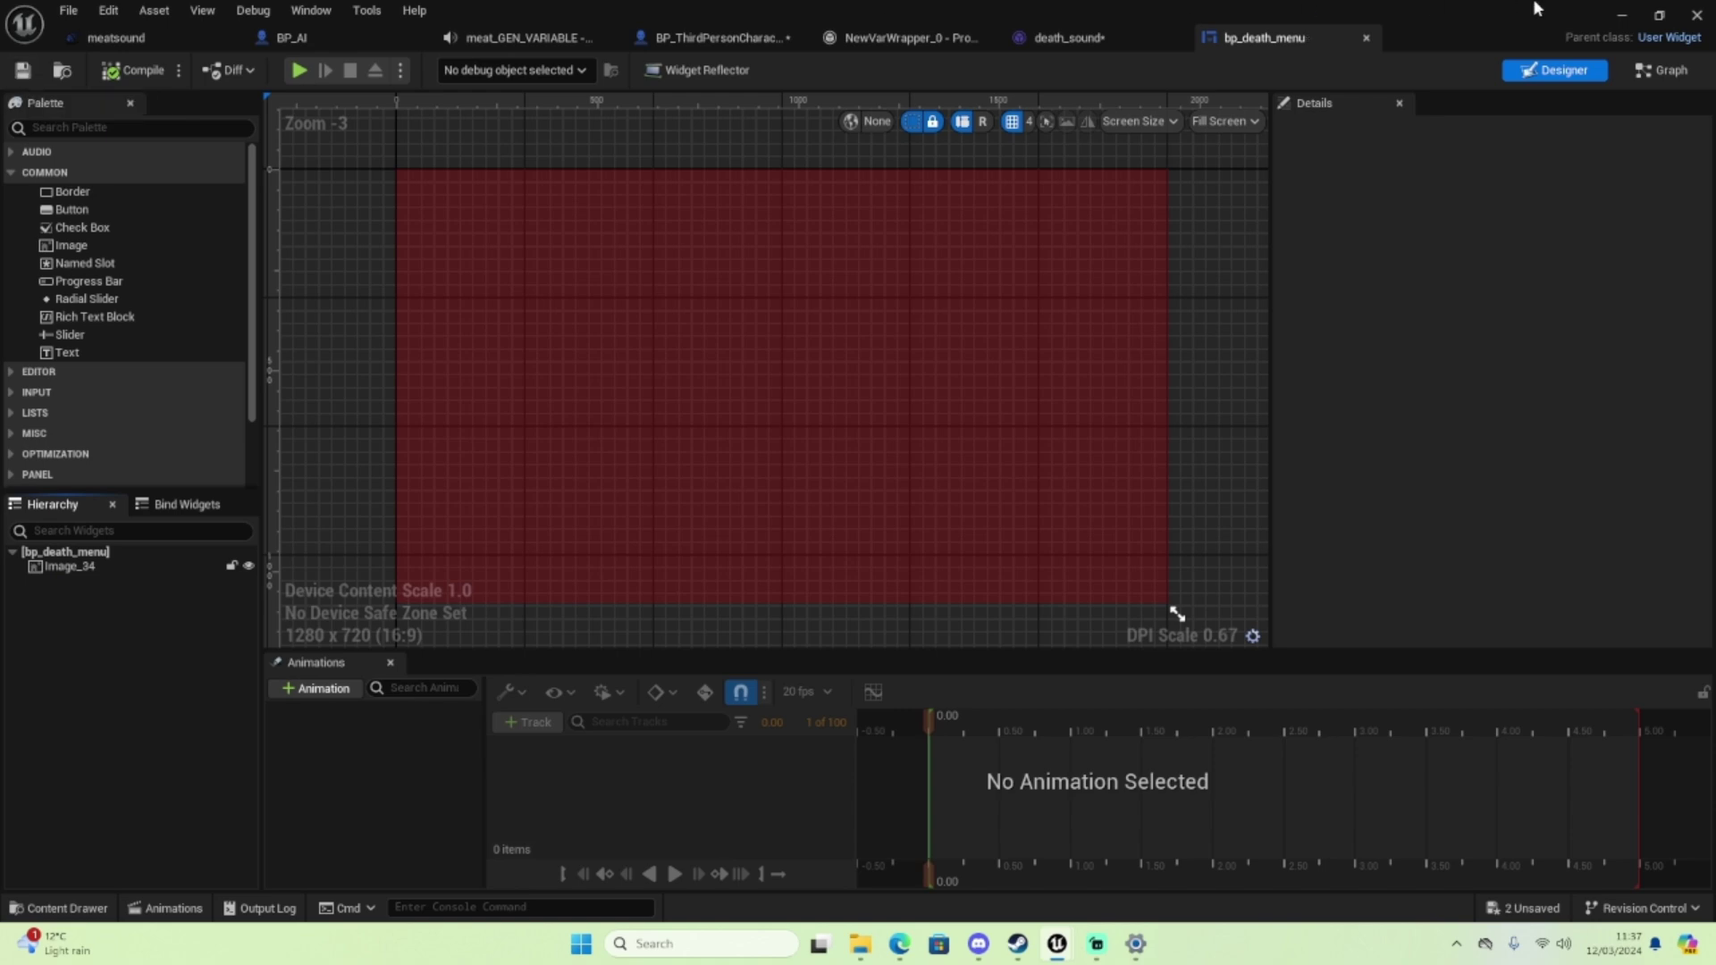
Reopen BP_ThirdPersonCharacter and bring its death event into view
{"action": "left_click", "coordinate": [1621, 17]}
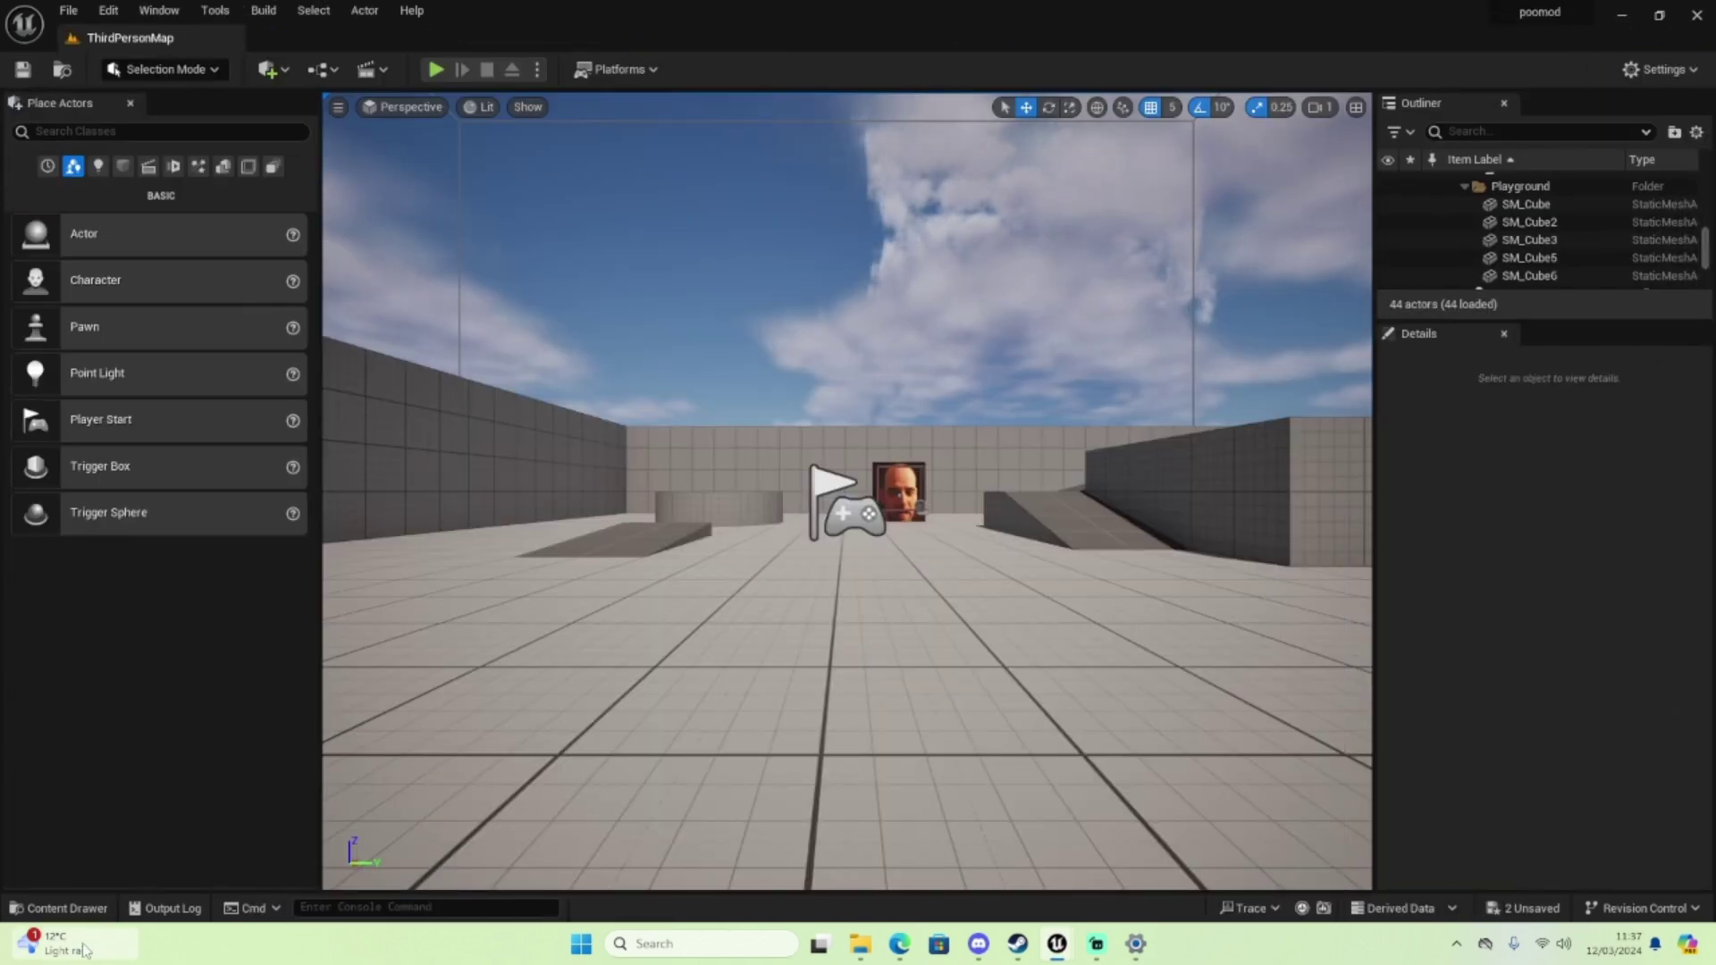
{"action": "left_click", "coordinate": [58, 908]}
{"action": "double_click", "coordinate": [420, 805]}
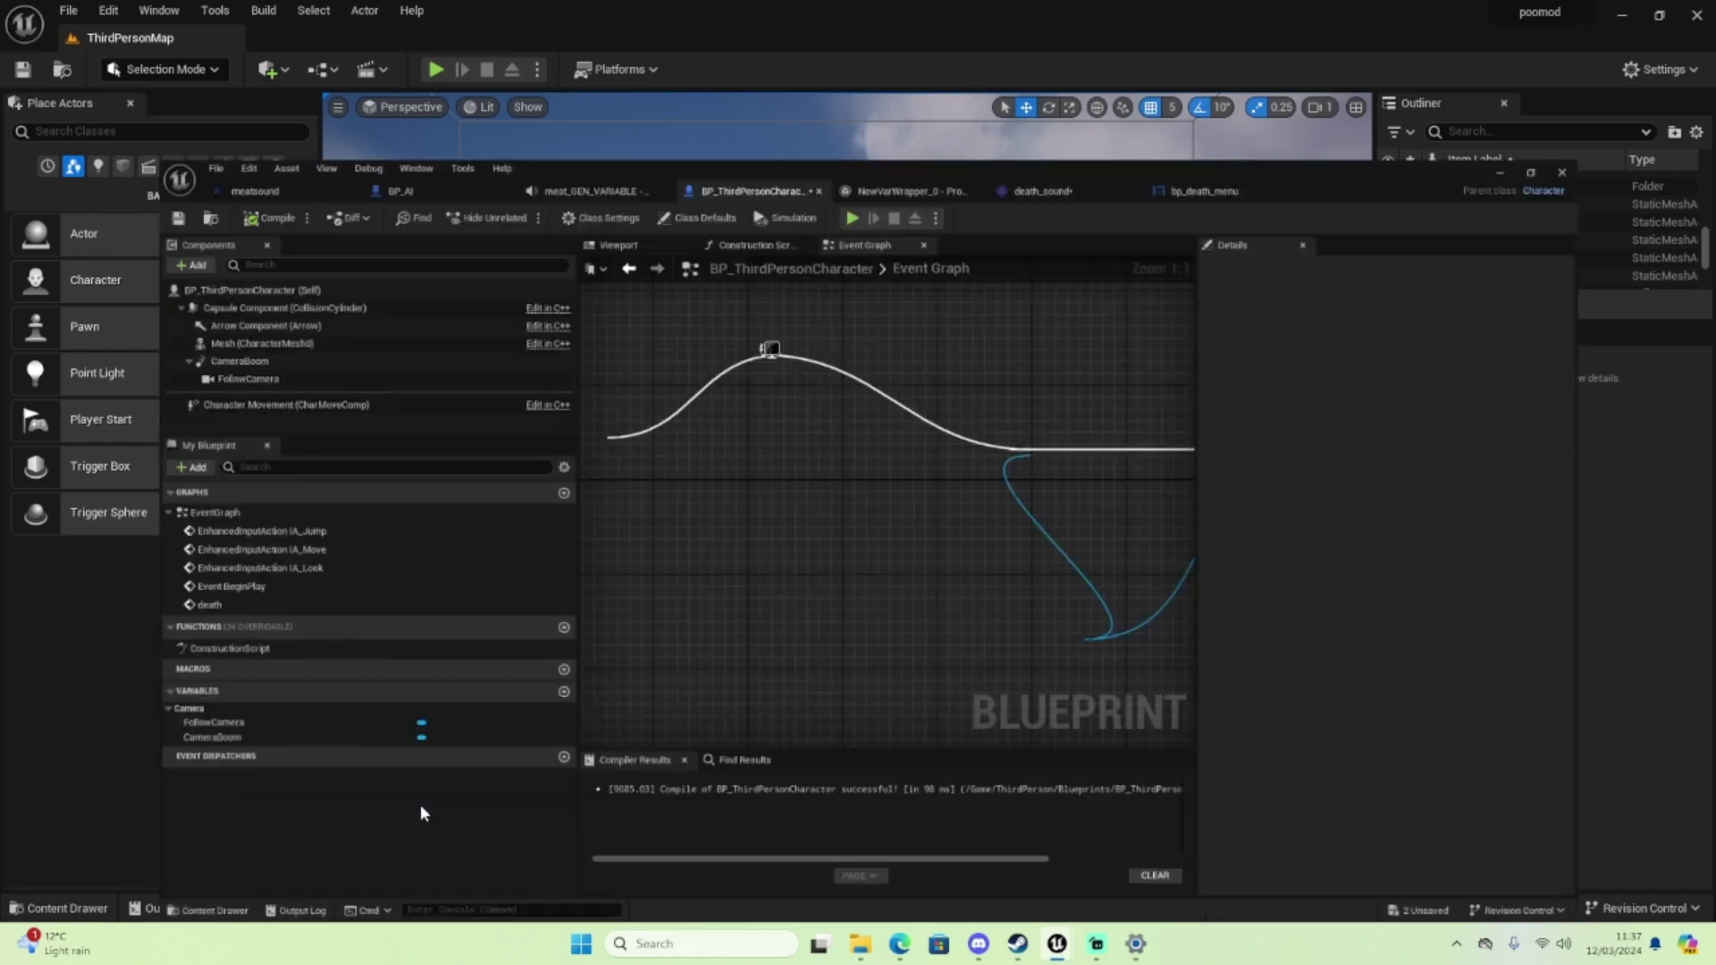
{"action": "right_click_drag", "start_coordinate": [836, 525], "coordinate": [1018, 623]}
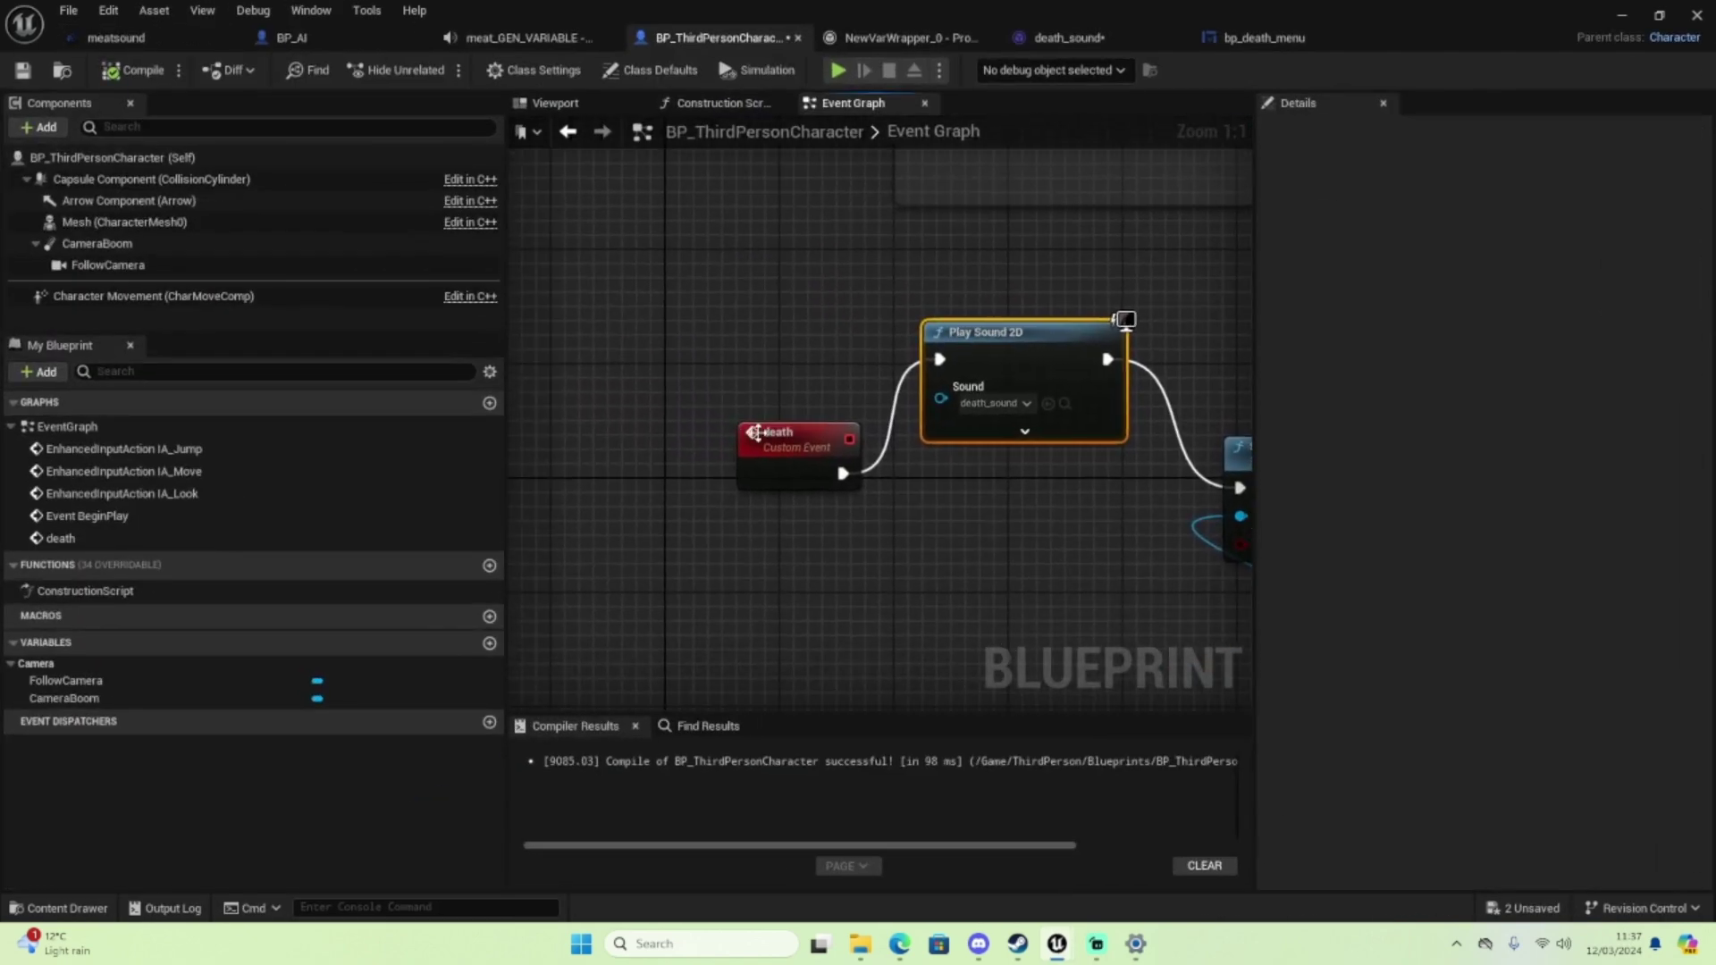
{"action": "mouse_move", "coordinate": [755, 431]}
{"action": "left_mouse_down"}
{"action": "mouse_move", "coordinate": [518, 390]}
{"action": "mouse_move", "coordinate": [633, 311]}
{"action": "mouse_move", "coordinate": [619, 325]}
{"action": "left_mouse_up"}
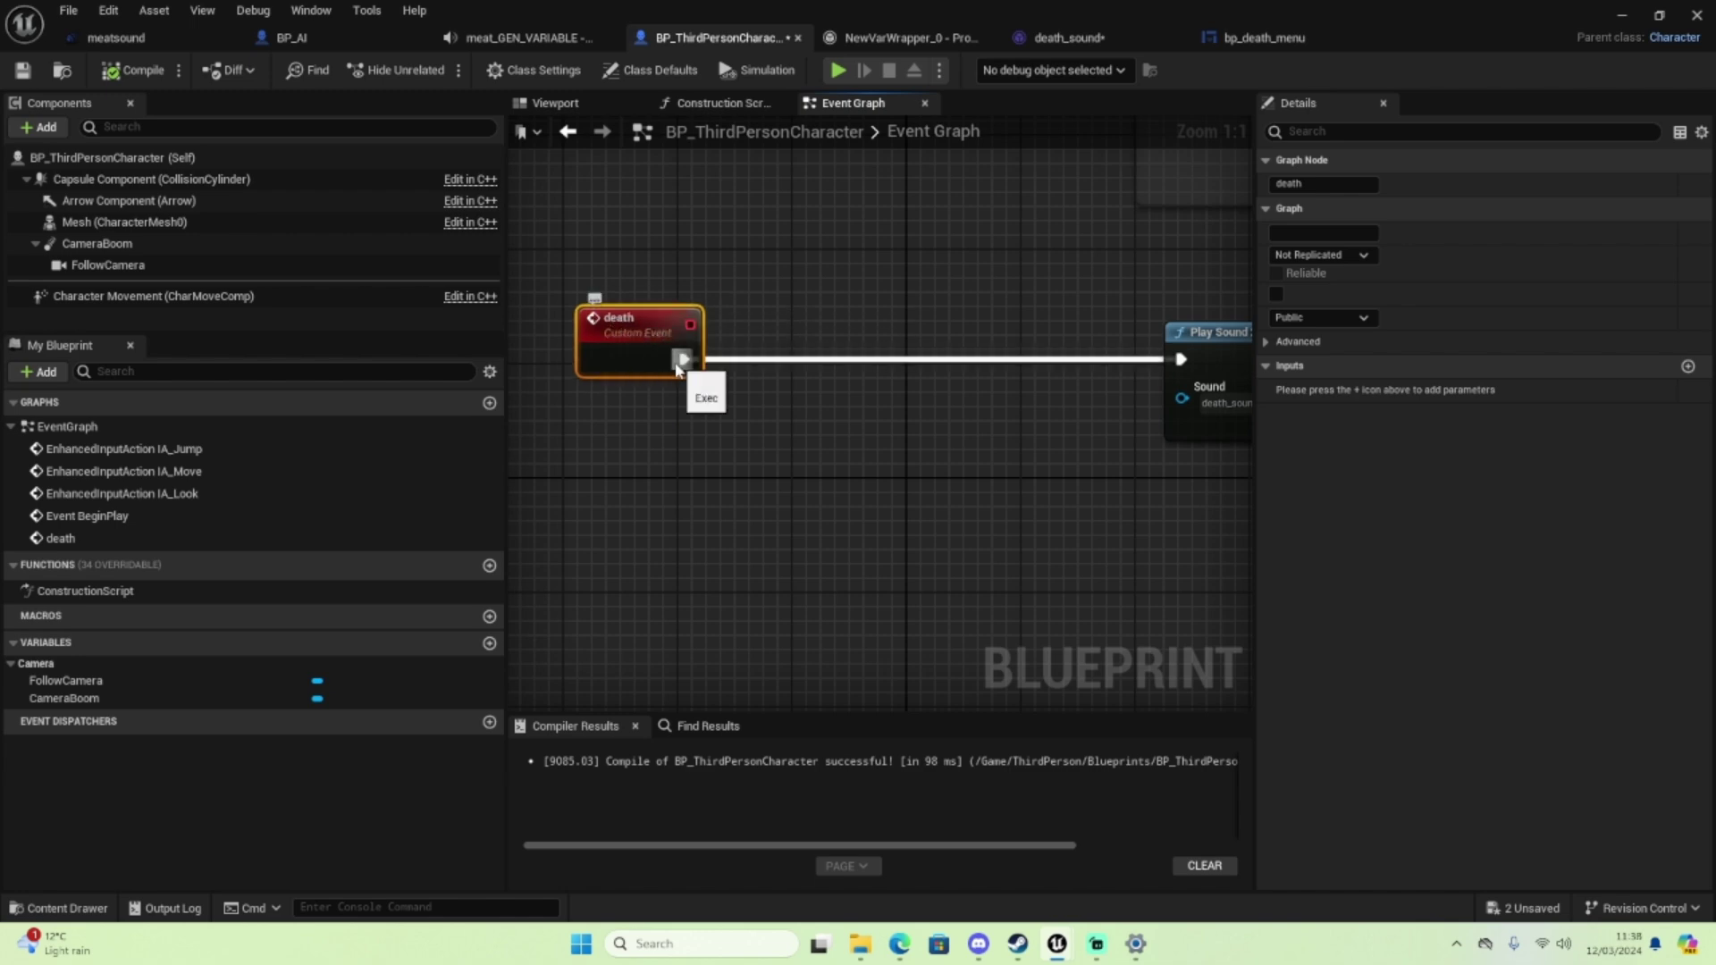
Insert a Create Widget node after the death event and open its Class dropdown
{"action": "left_click_drag", "start_coordinate": [676, 370], "coordinate": [806, 358]}
{"action": "type", "text": "crea"}
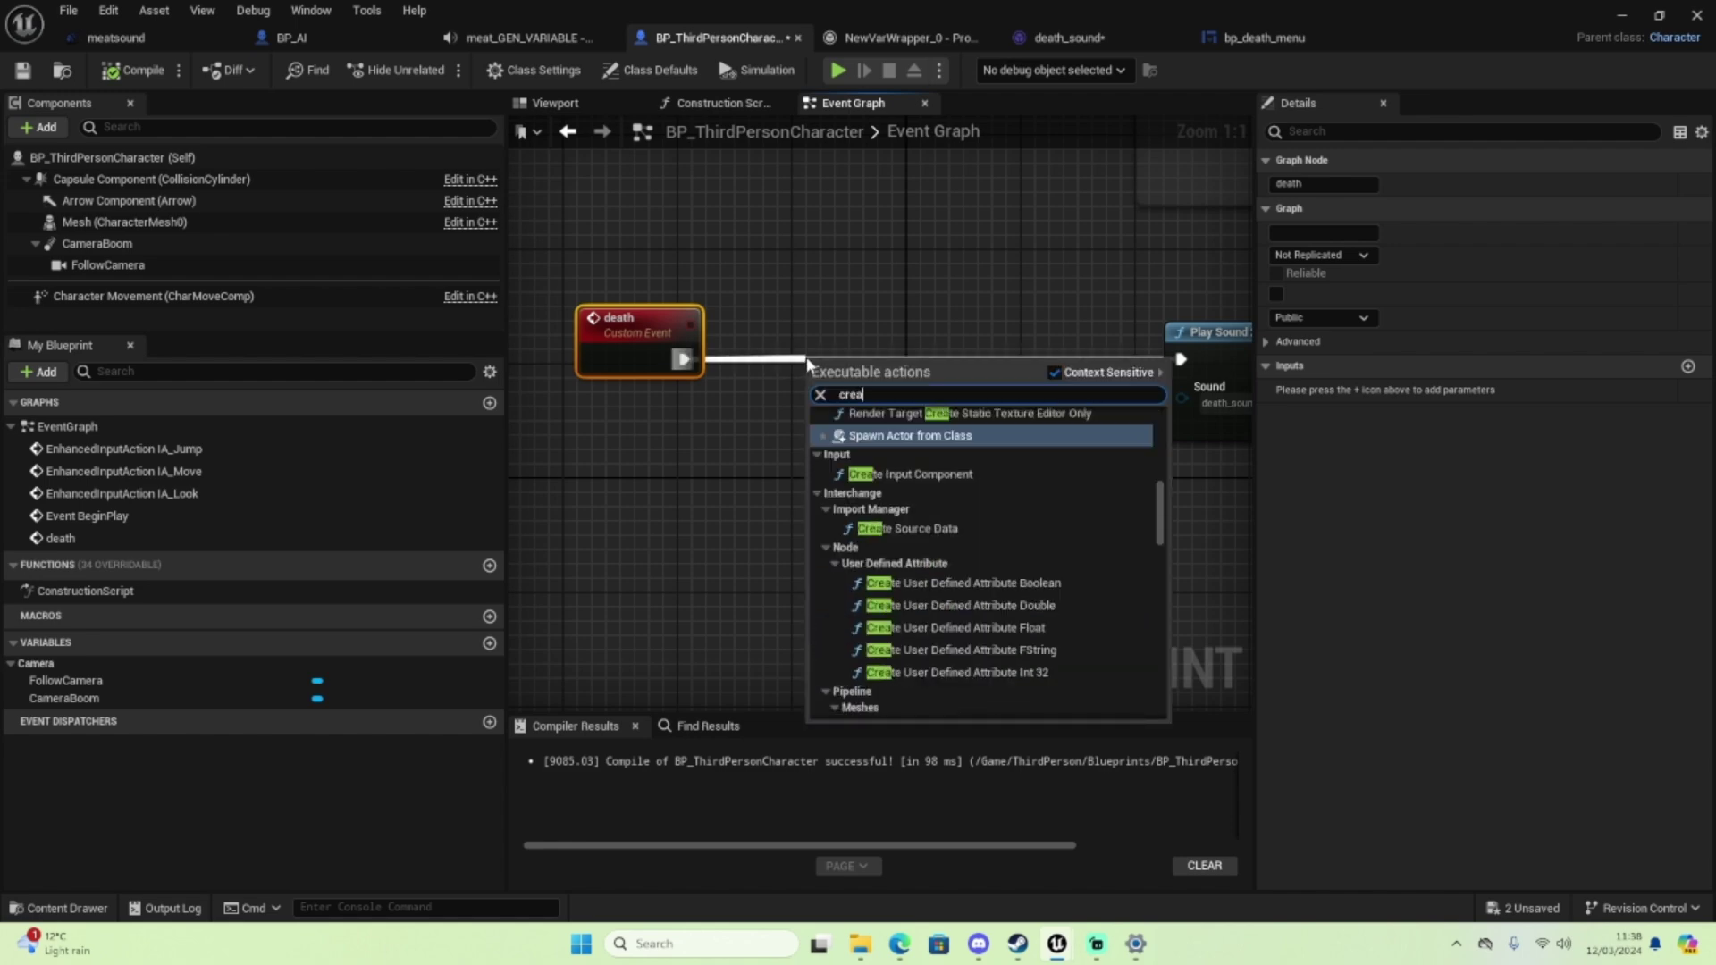
{"action": "type", "text": "te"}
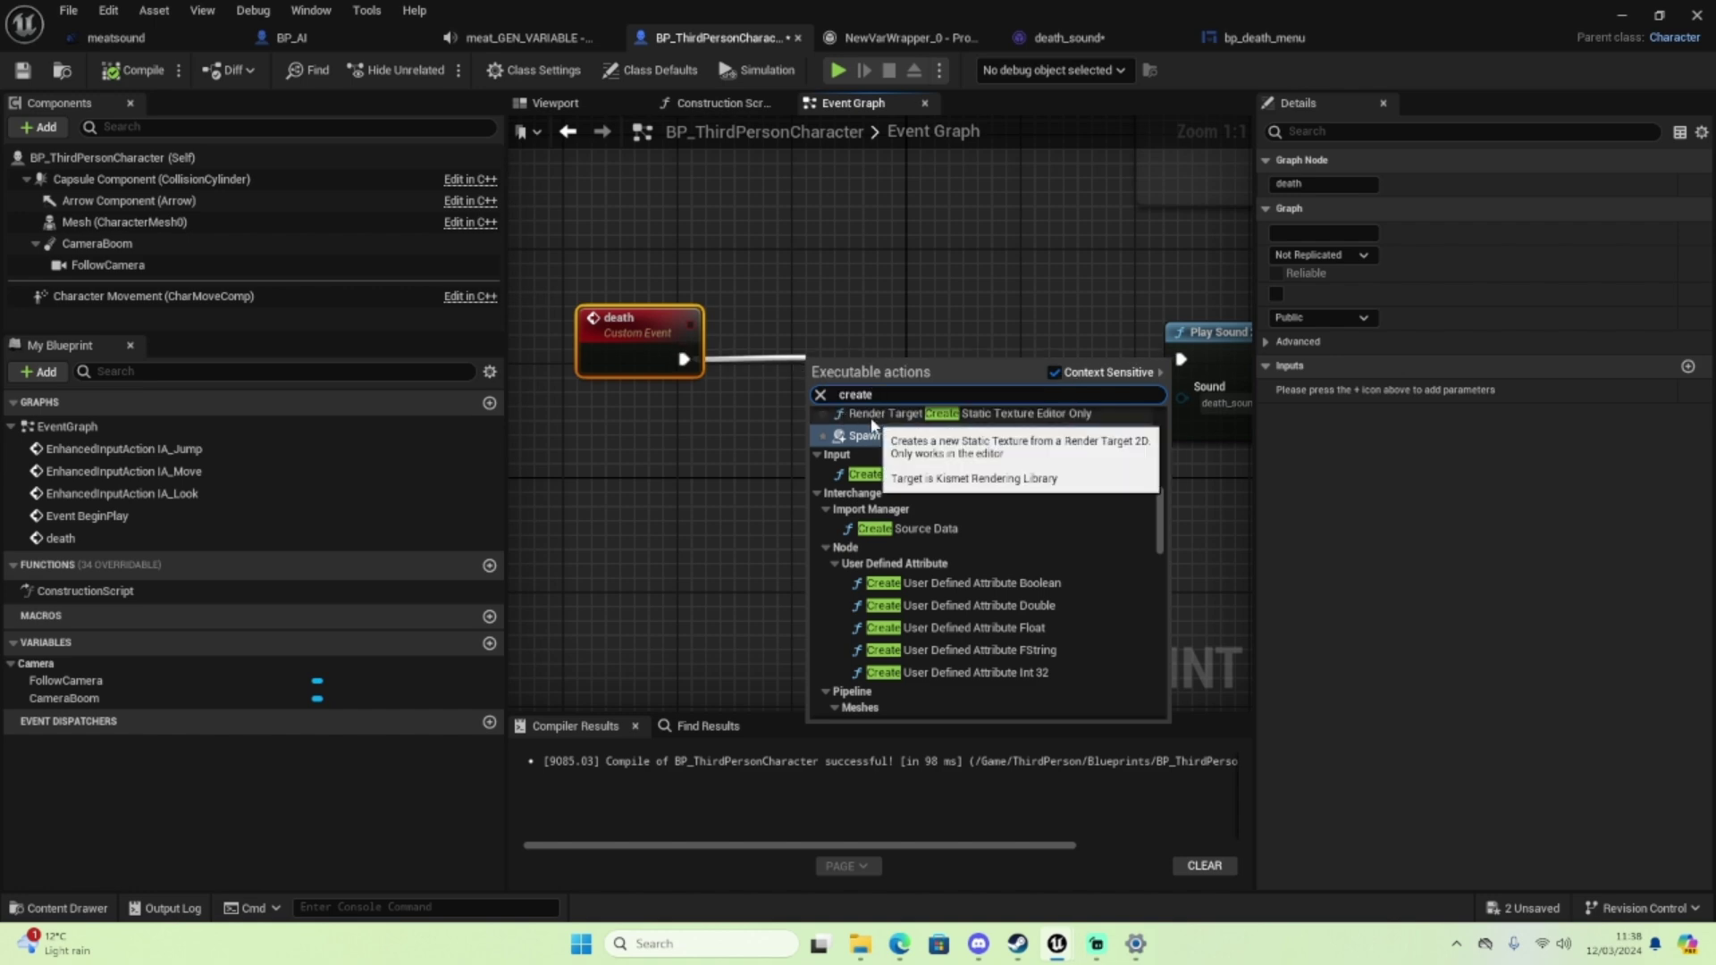
{"action": "type", "text": " wid"}
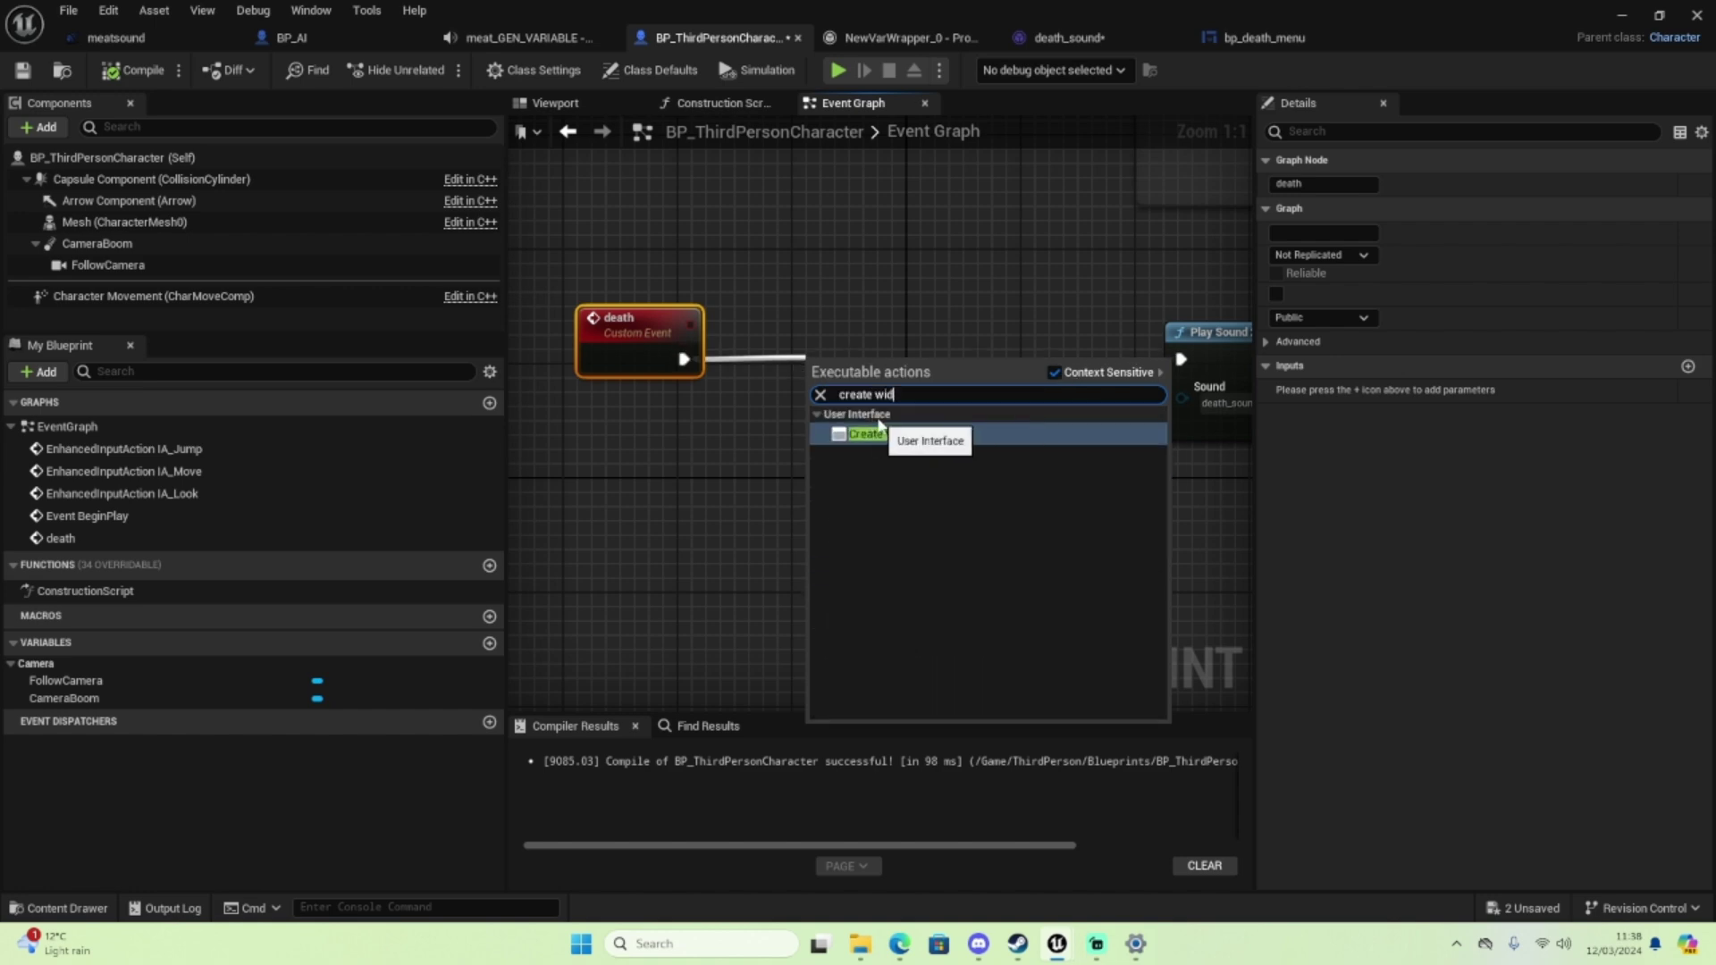
{"action": "left_click", "coordinate": [873, 434]}
{"action": "left_click", "coordinate": [890, 434]}
{"action": "type", "text": "bp_"}
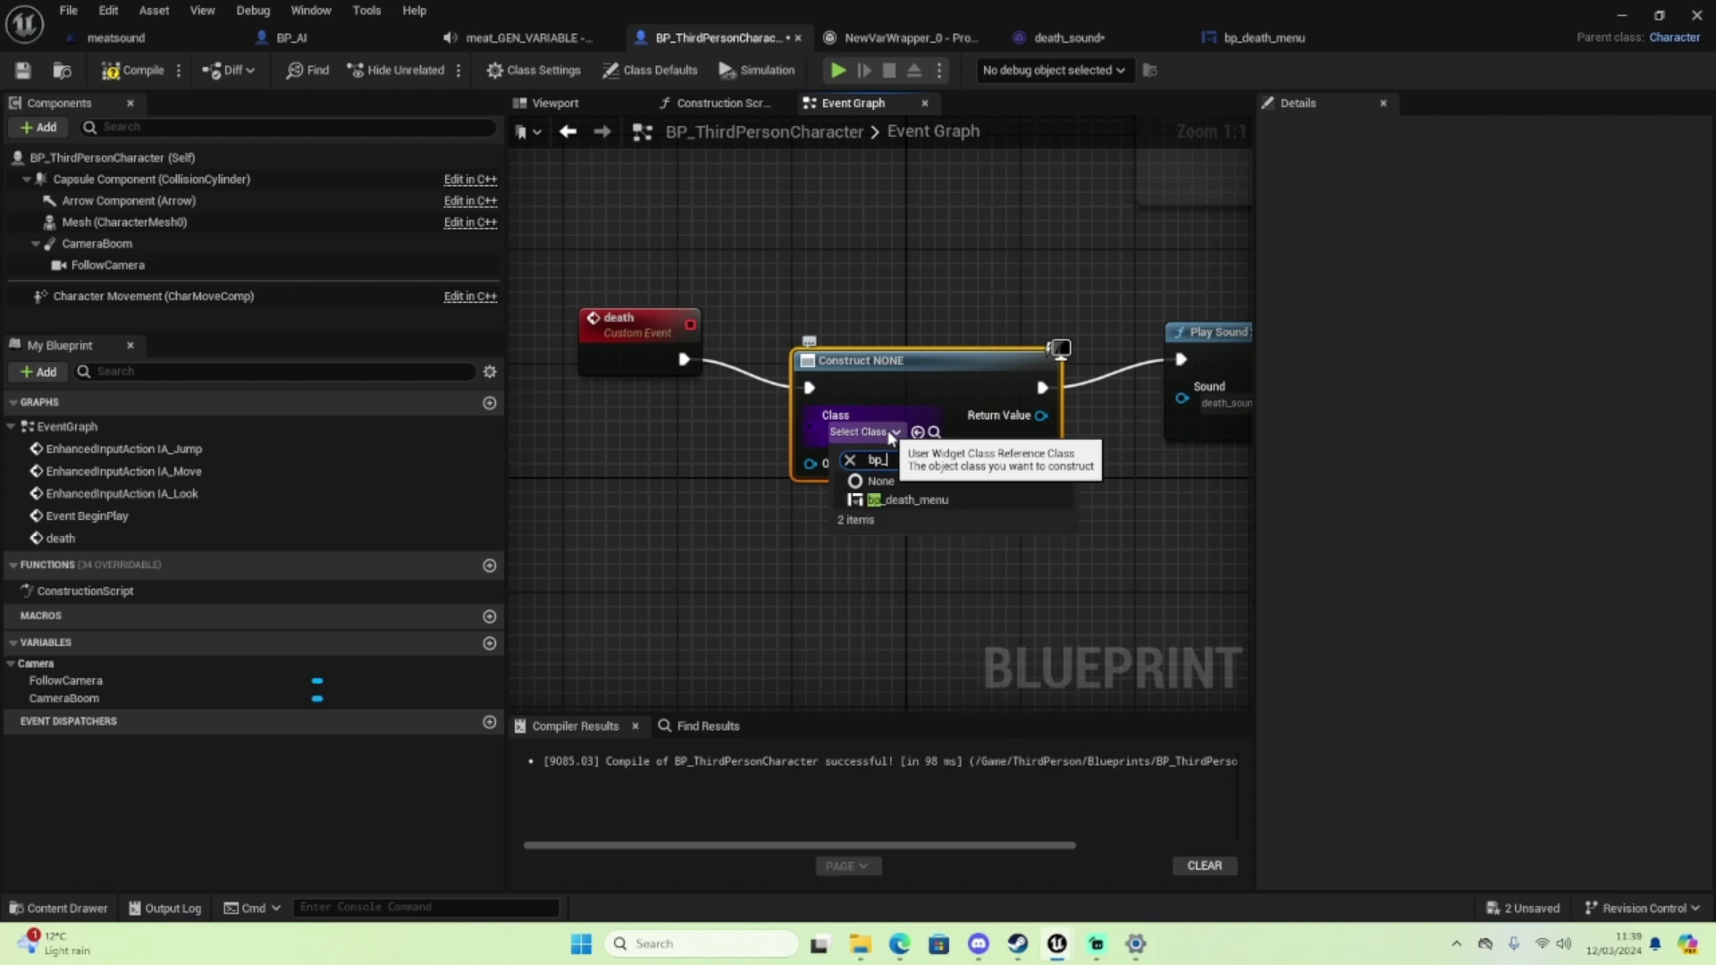
Set the Create Widget class to bp_death_menu and arrange the death event nodes
{"action": "left_click", "coordinate": [902, 497]}
{"action": "left_click_drag", "start_coordinate": [603, 315], "coordinate": [788, 315]}
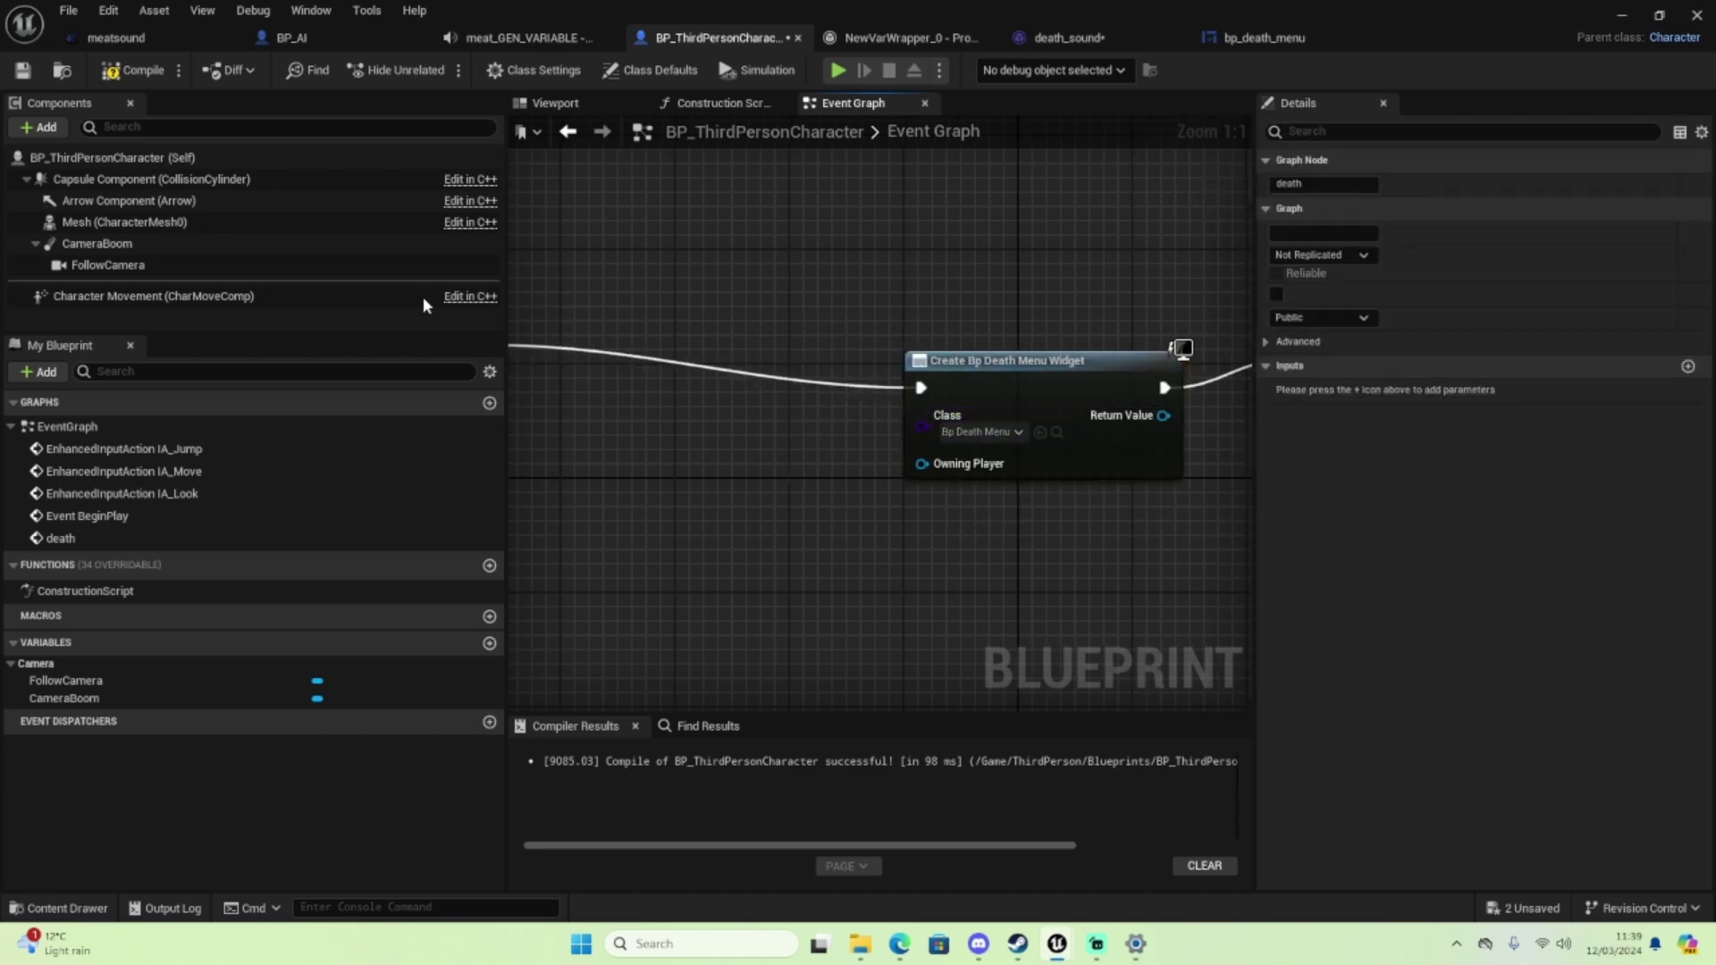
{"action": "right_click_drag", "start_coordinate": [1101, 482], "coordinate": [709, 420]}
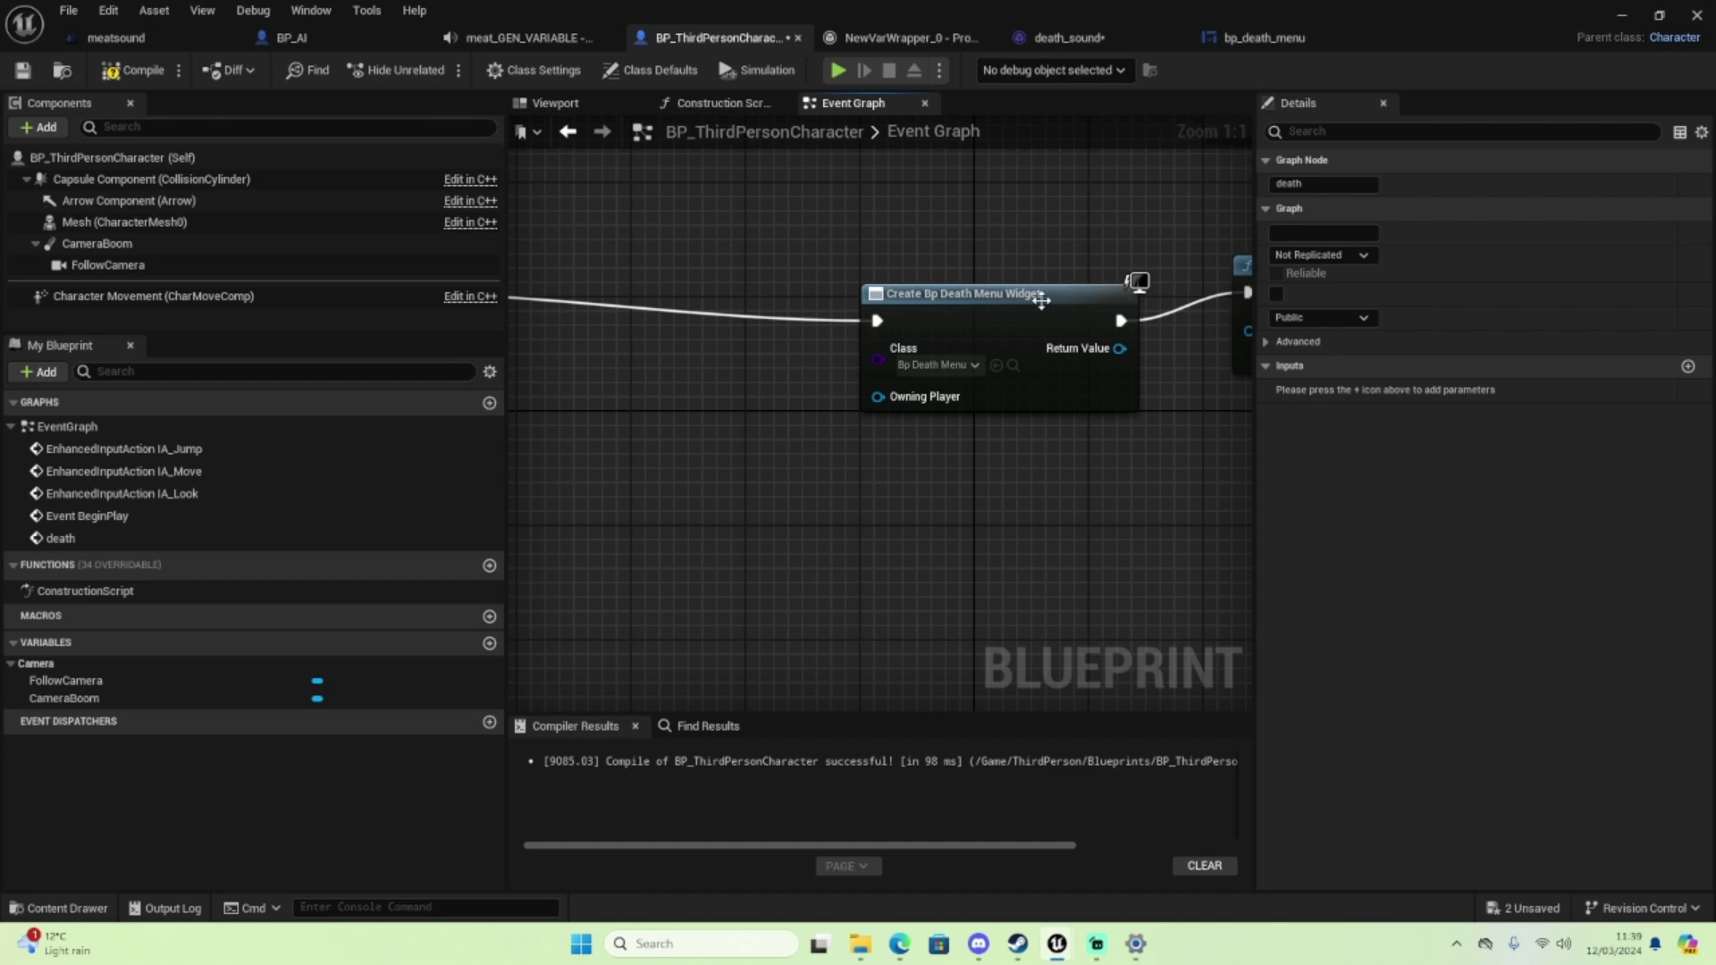
{"action": "left_click_drag", "start_coordinate": [1041, 301], "coordinate": [697, 259]}
{"action": "mouse_move", "coordinate": [881, 459]}
{"action": "right_mouse_down"}
{"action": "mouse_move", "coordinate": [1108, 514]}
{"action": "mouse_move", "coordinate": [1072, 534]}
{"action": "right_mouse_up"}
Add an Add to Viewport node after the widget creation and compile
{"action": "left_click_drag", "start_coordinate": [926, 371], "coordinate": [1063, 375]}
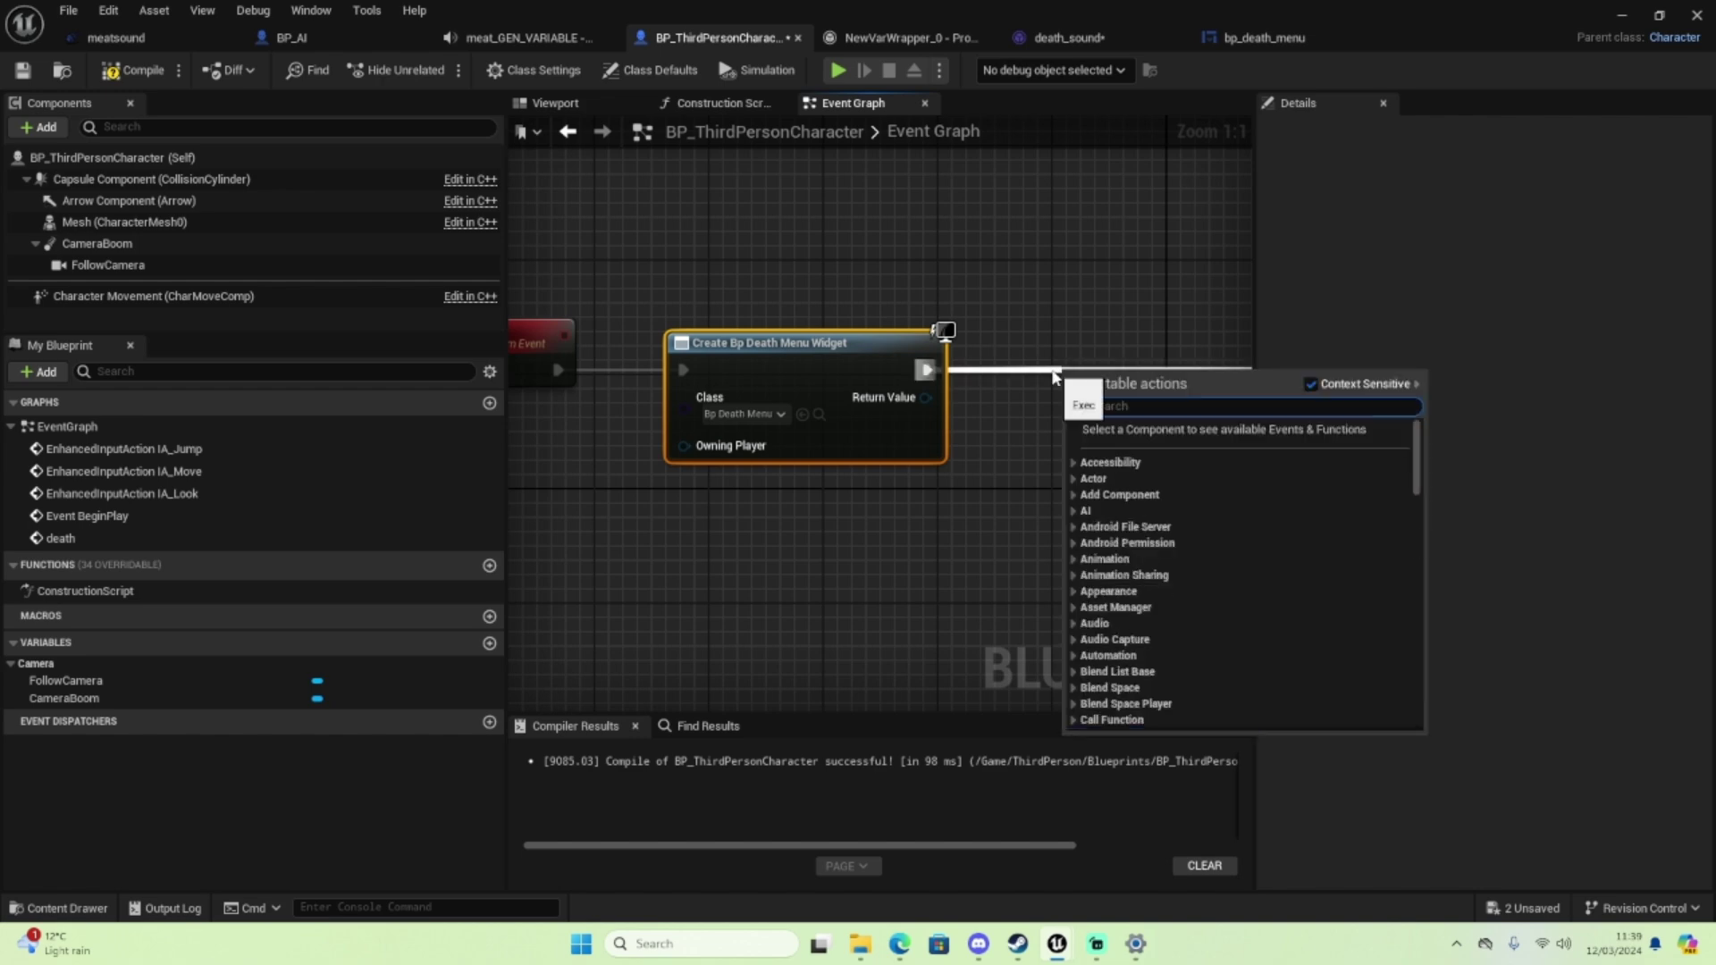
{"action": "type", "text": "add"}
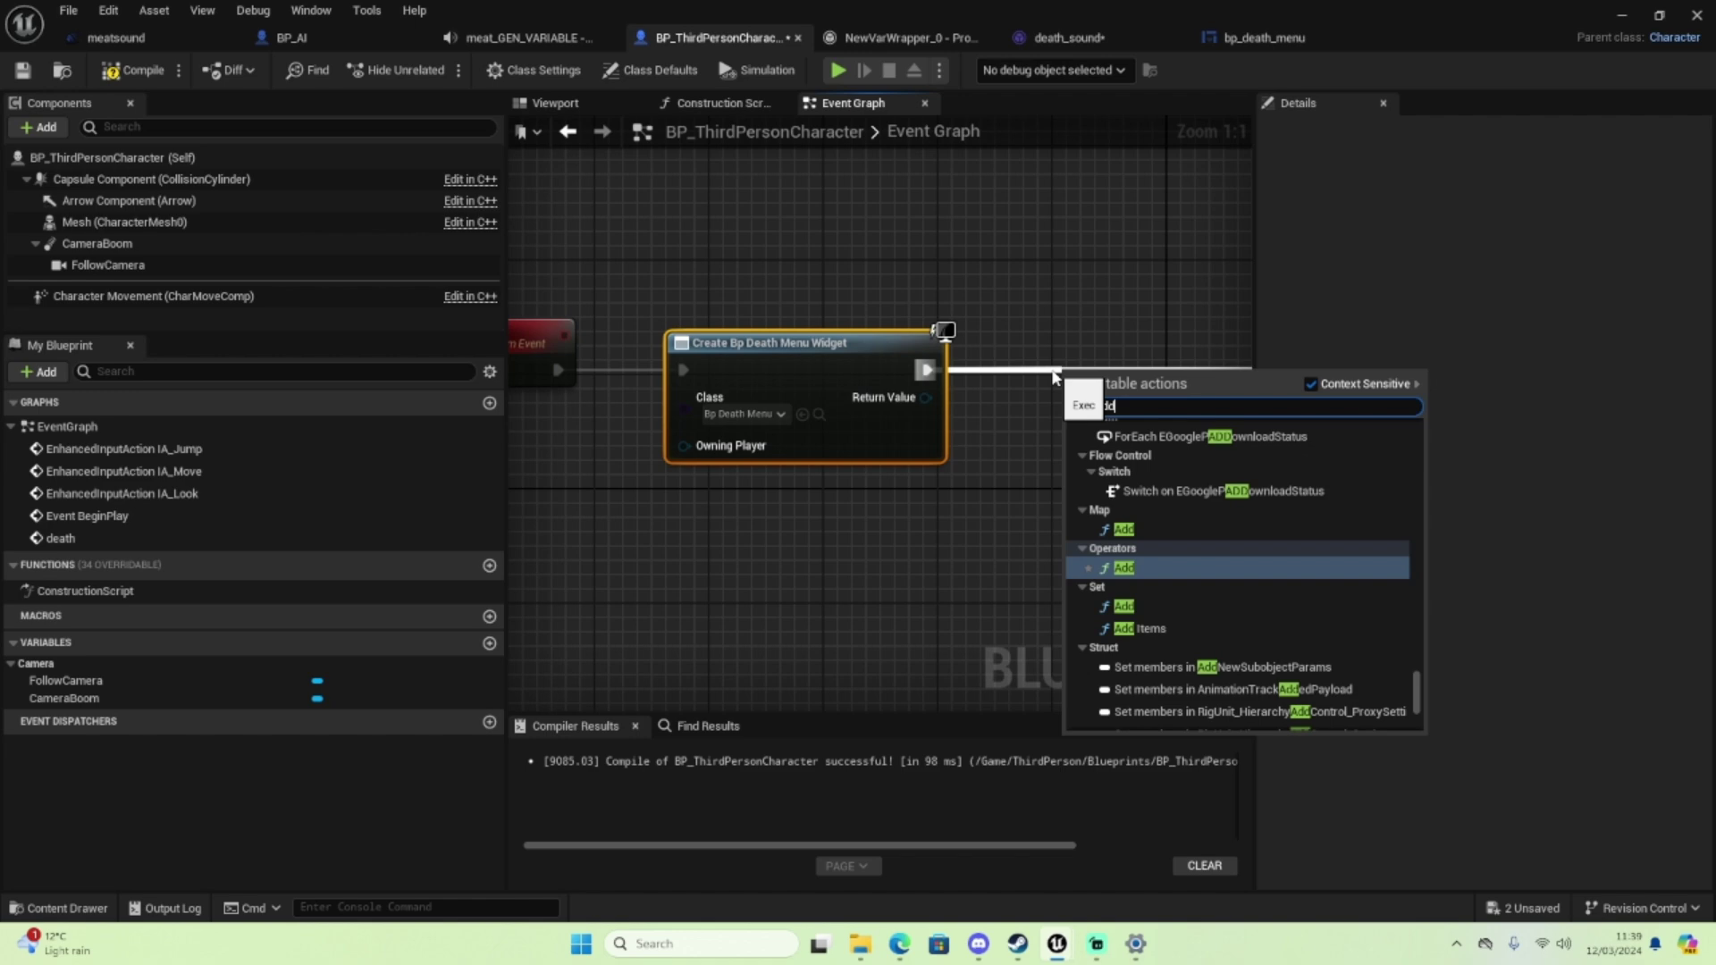
{"action": "type", "text": " to"}
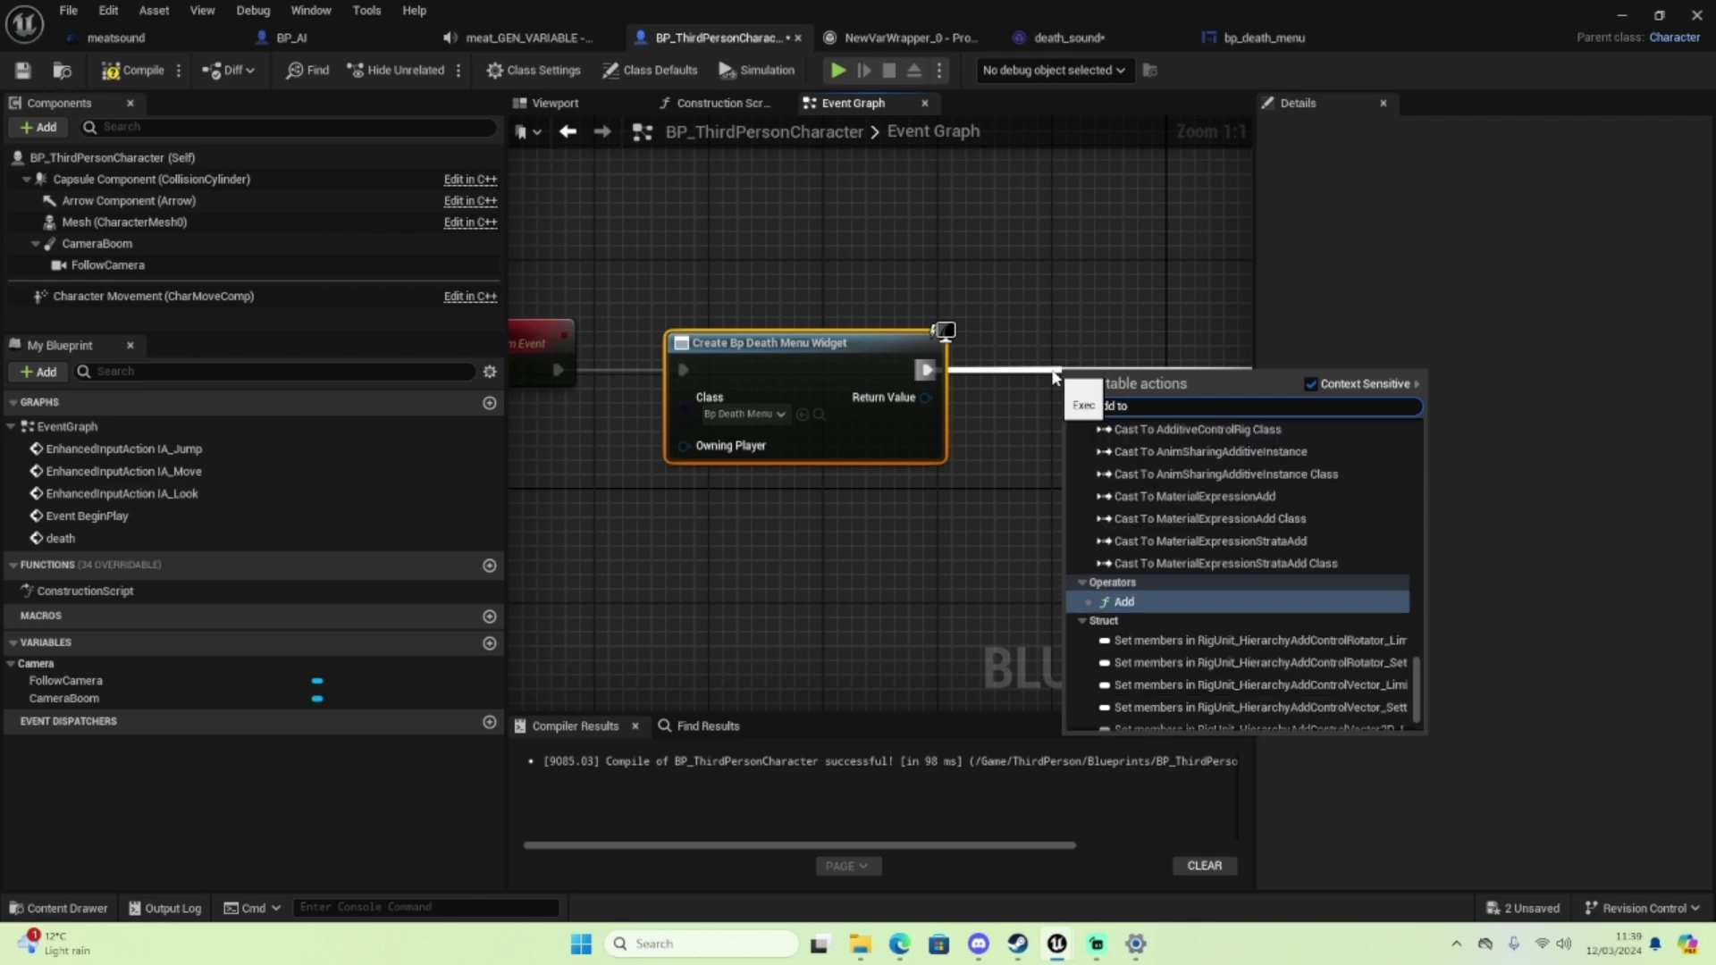
{"action": "type", "text": " v"}
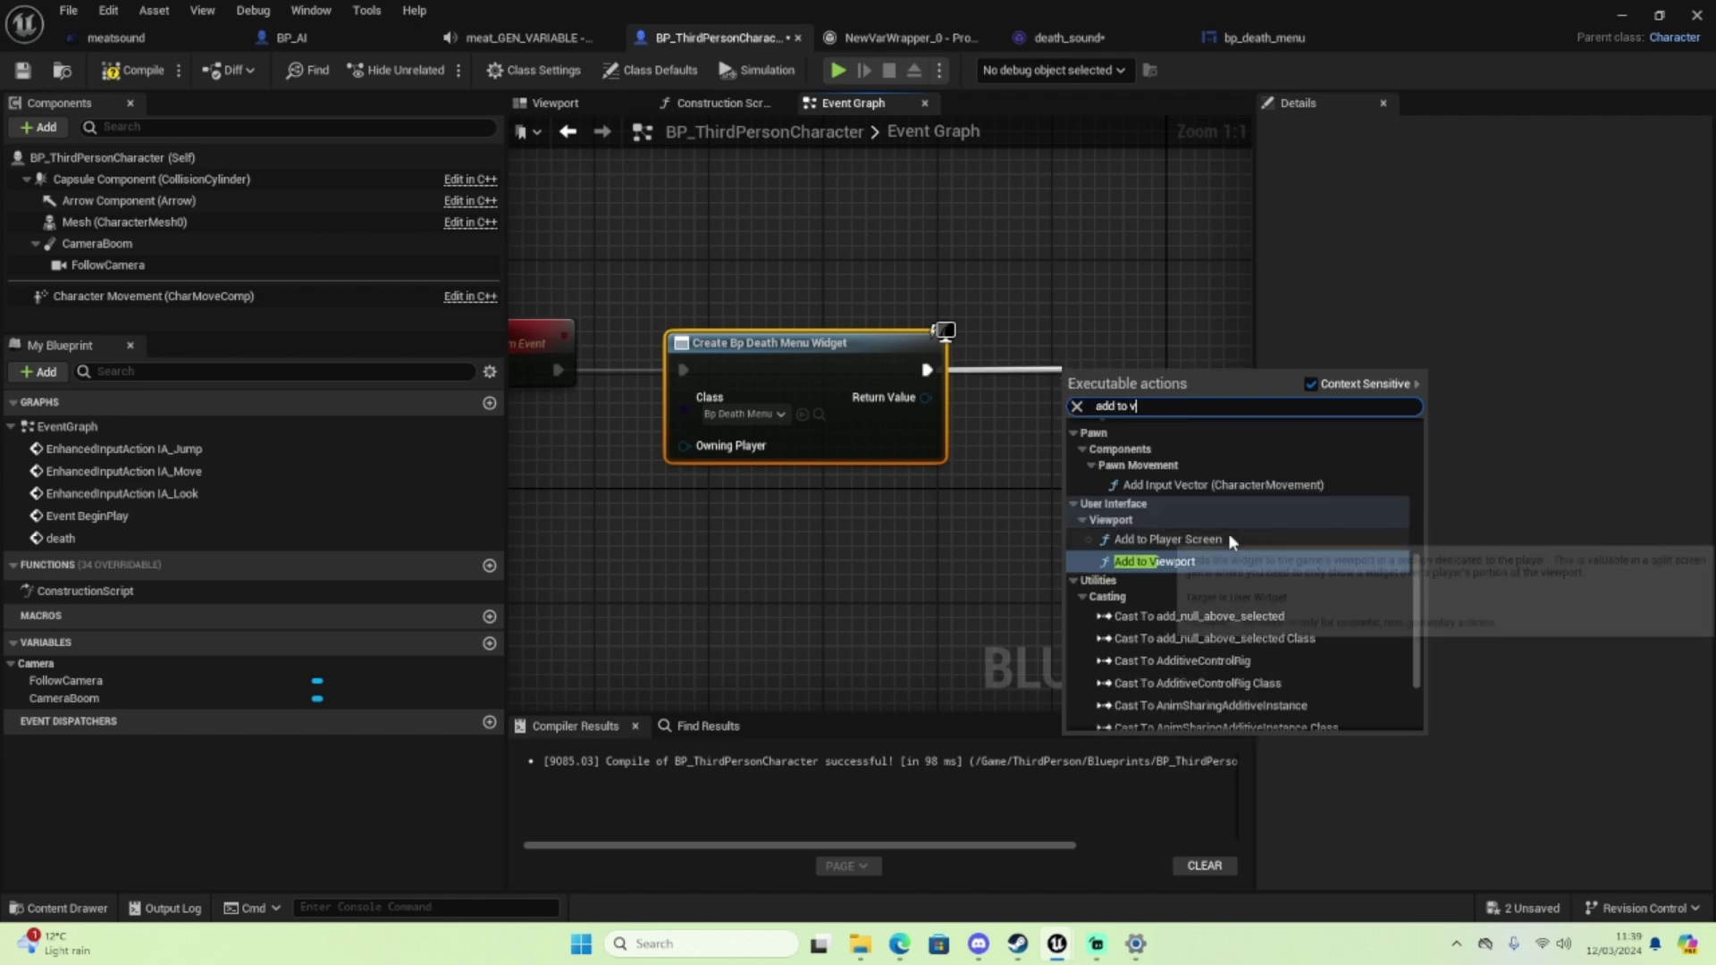
{"action": "type", "text": "iew"}
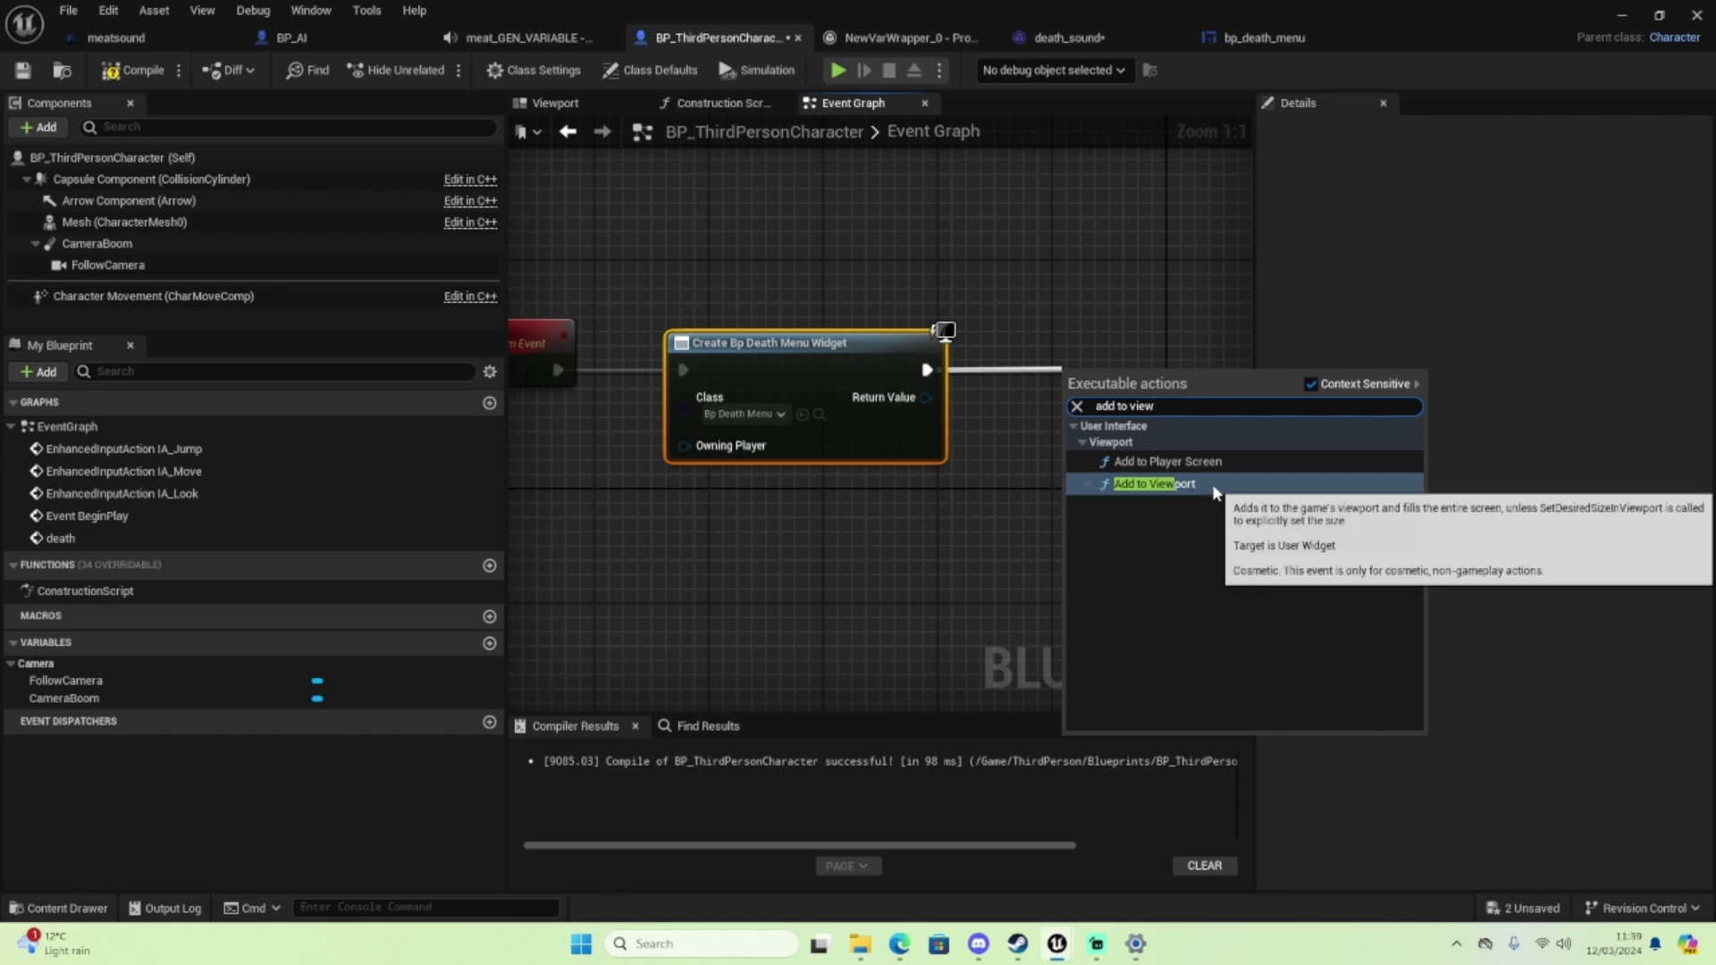
{"action": "left_click", "coordinate": [1224, 484]}
{"action": "right_click_drag", "start_coordinate": [1117, 531], "coordinate": [914, 480]}
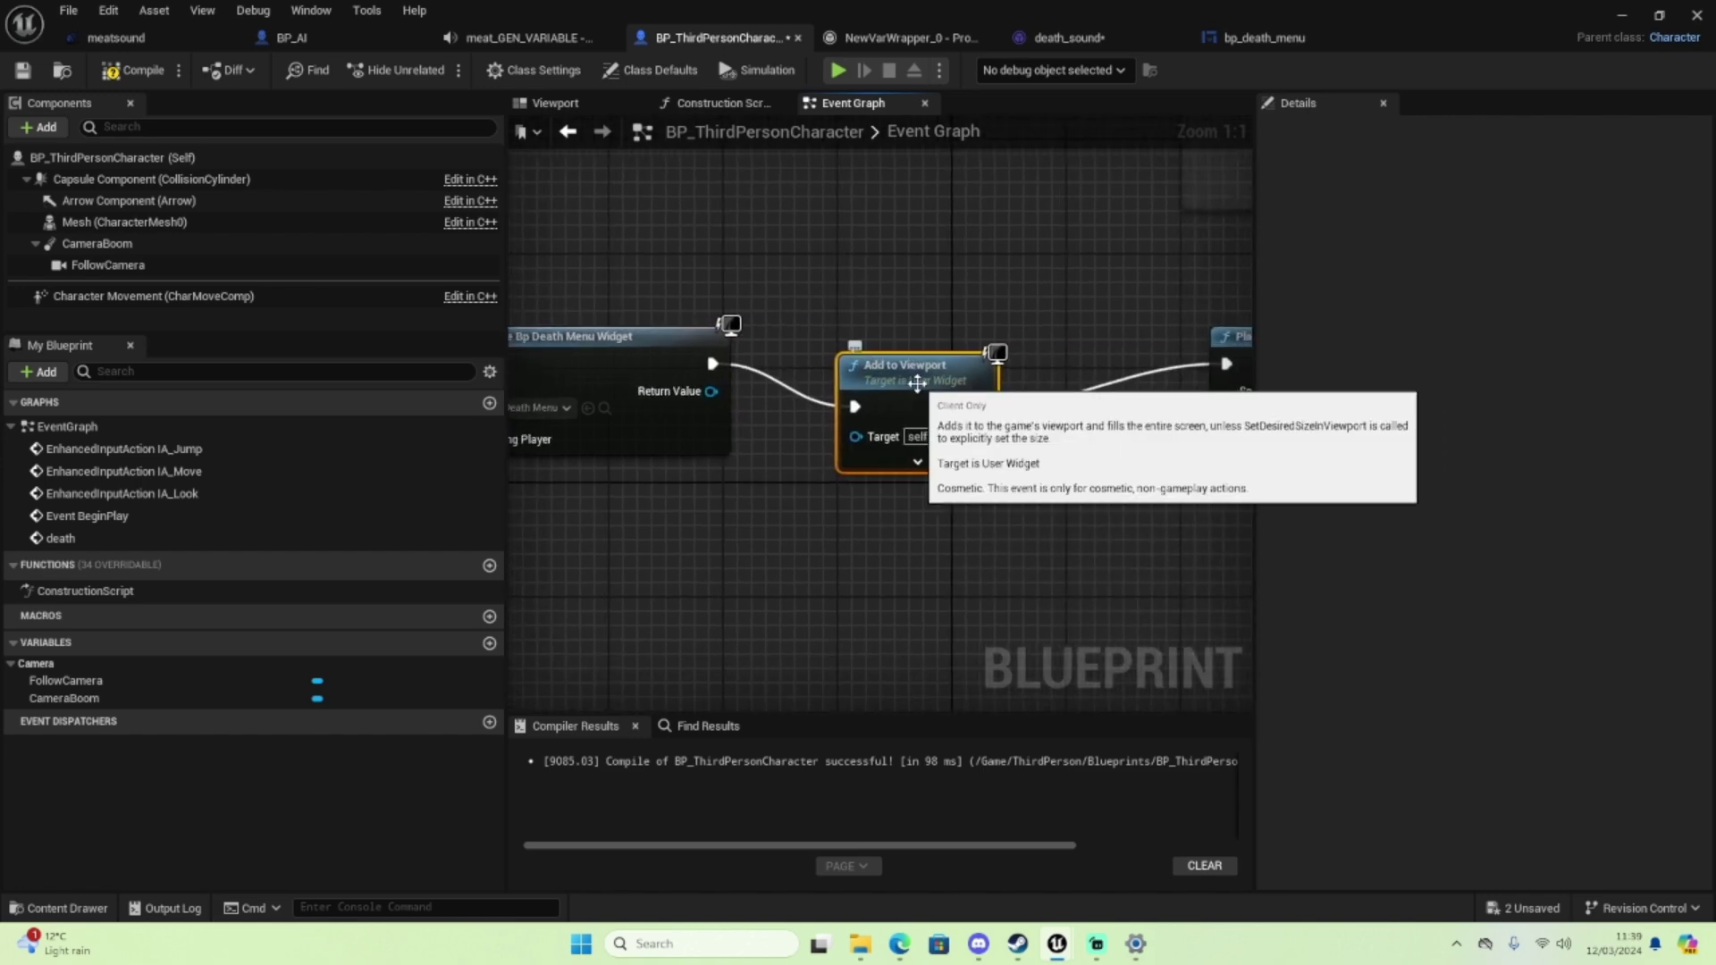
{"action": "left_click_drag", "start_coordinate": [925, 352], "coordinate": [938, 337]}
{"action": "right_click_drag", "start_coordinate": [942, 516], "coordinate": [758, 517]}
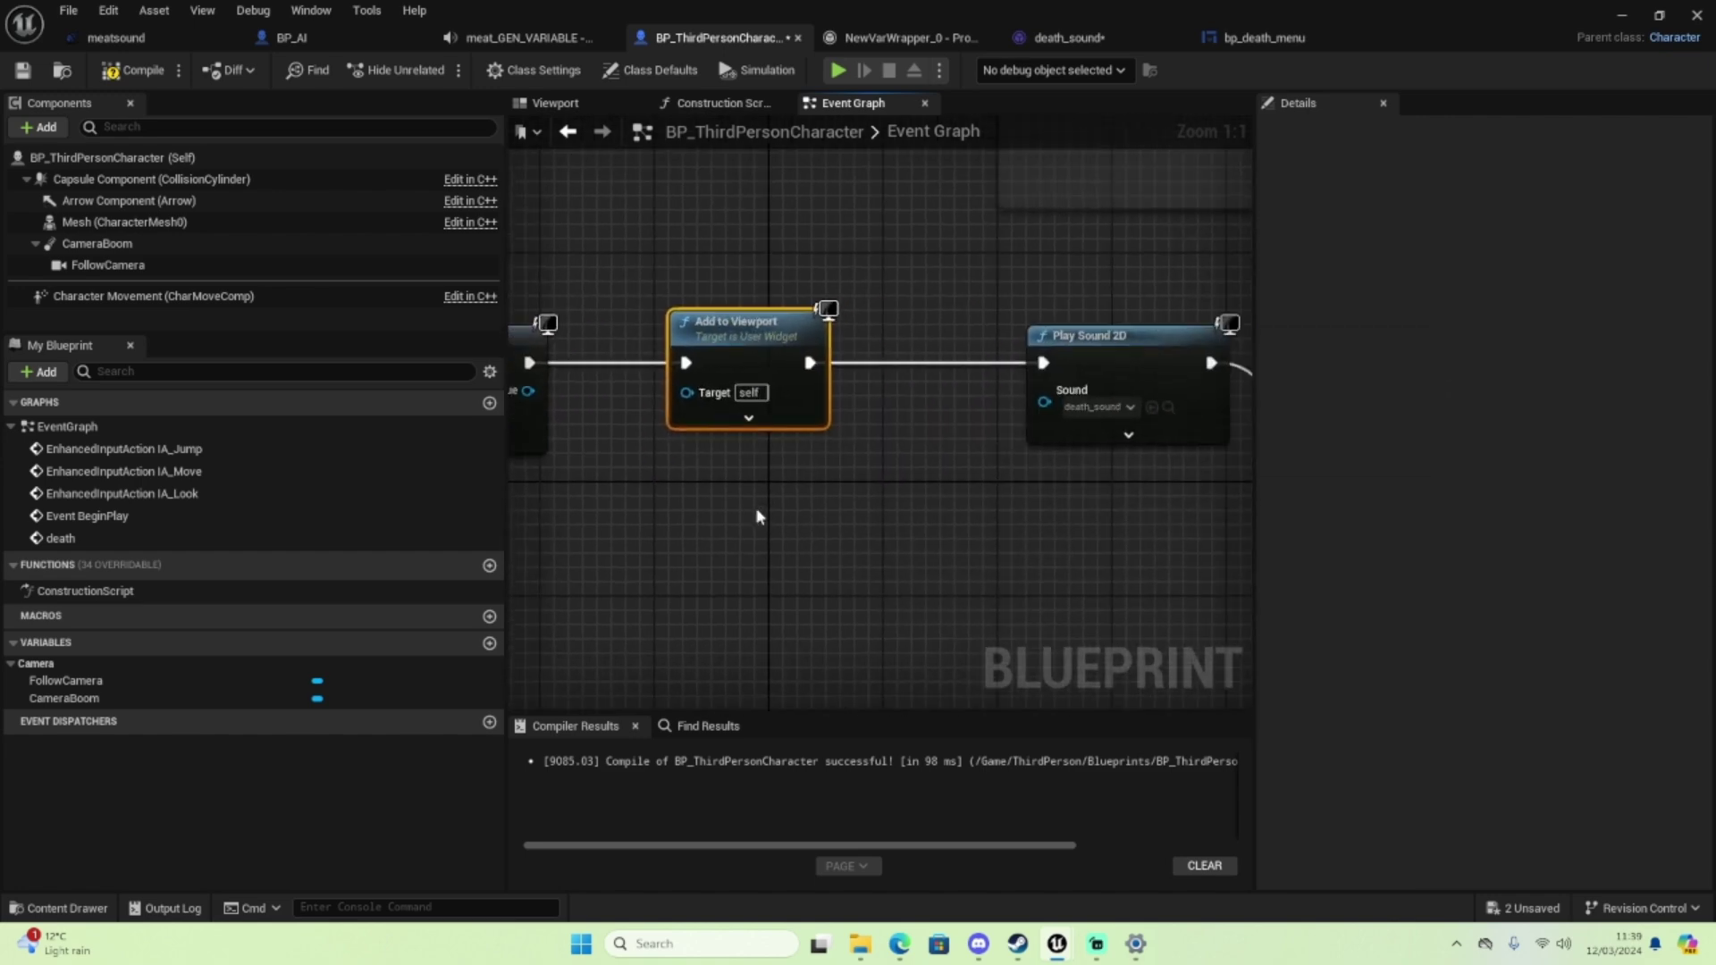
{"action": "left_click", "coordinate": [130, 71]}
Connect the widget's Return Value to Add to Viewport's Target and recompile successfully
{"action": "right_click_drag", "start_coordinate": [728, 506], "coordinate": [895, 599]}
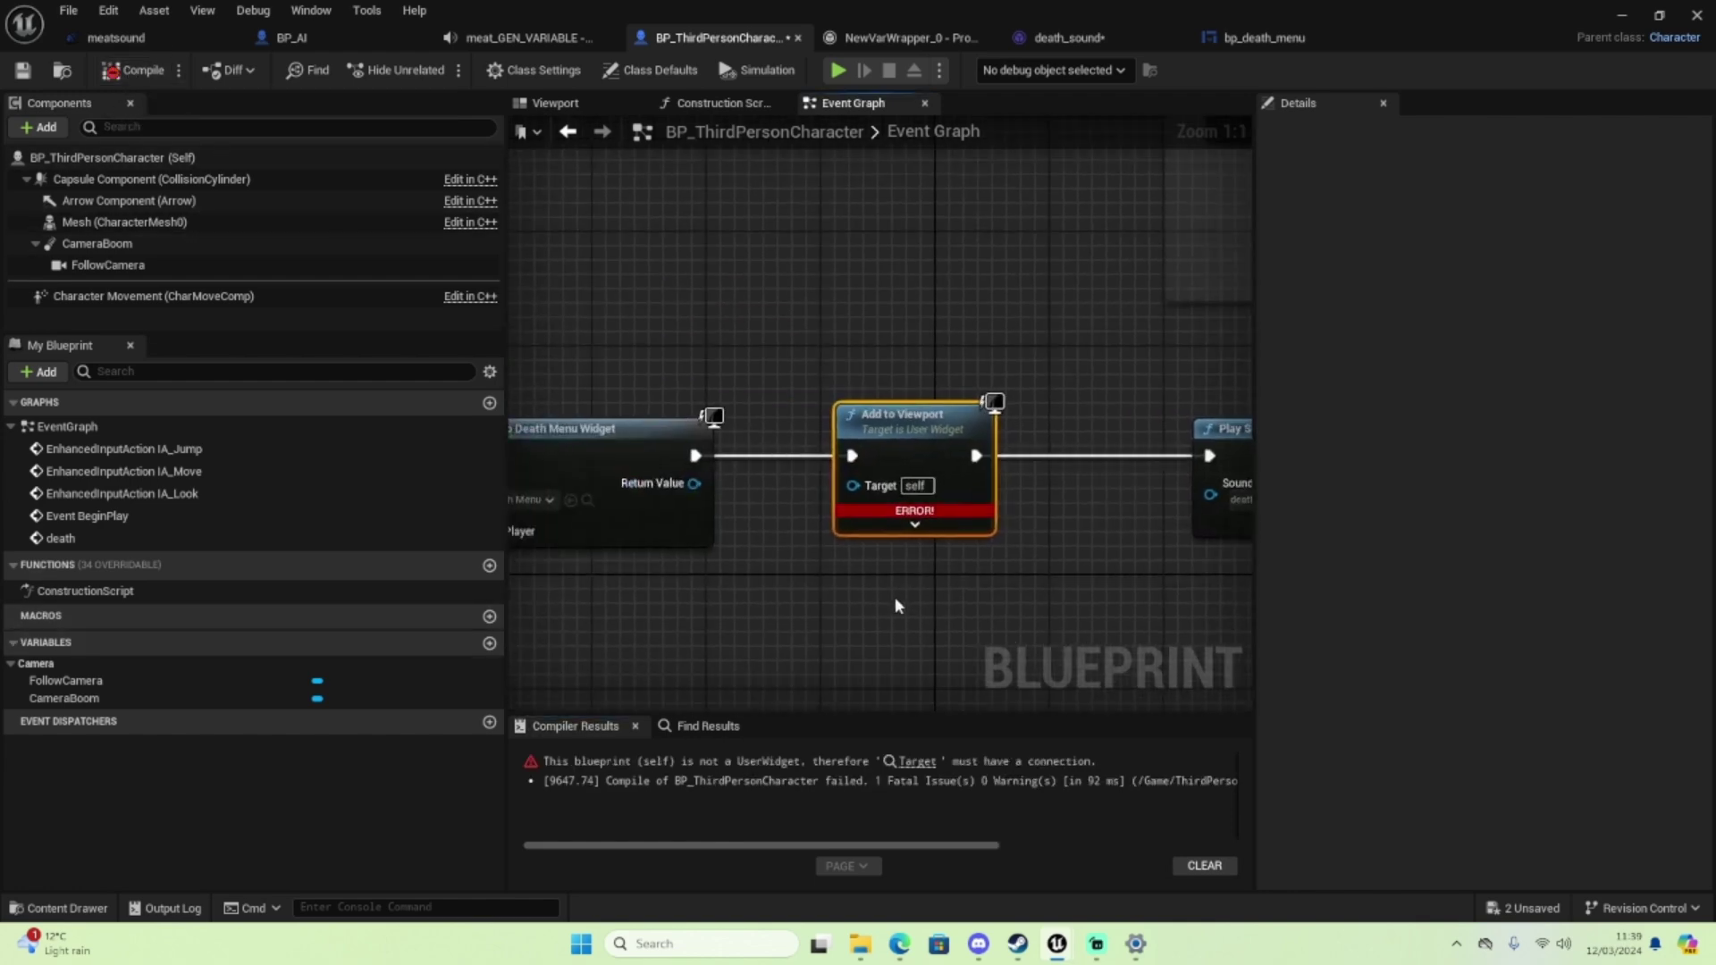
{"action": "left_click_drag", "start_coordinate": [694, 483], "coordinate": [852, 484]}
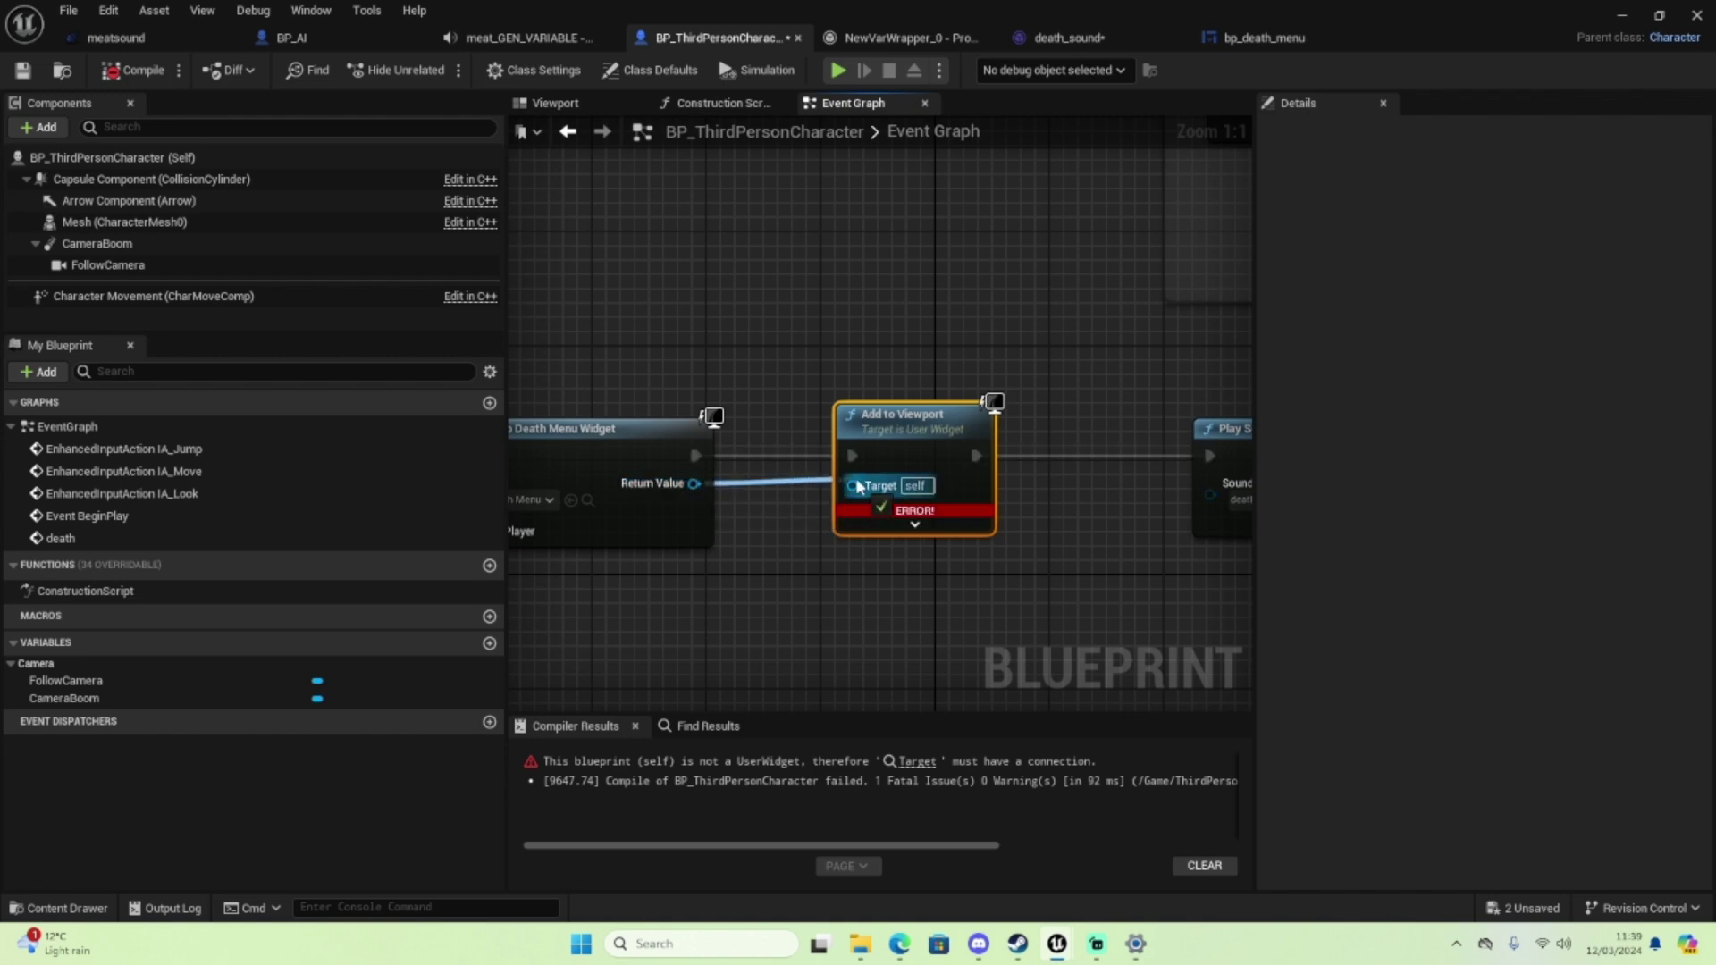
{"action": "left_click", "coordinate": [132, 71]}
{"action": "mouse_move", "coordinate": [694, 598]}
{"action": "right_mouse_down"}
{"action": "mouse_move", "coordinate": [899, 507]}
{"action": "mouse_move", "coordinate": [623, 535]}
{"action": "right_mouse_up"}
{"action": "scroll", "coordinate": [899, 506], "scroll_direction": "down", "scroll_amount": 2}
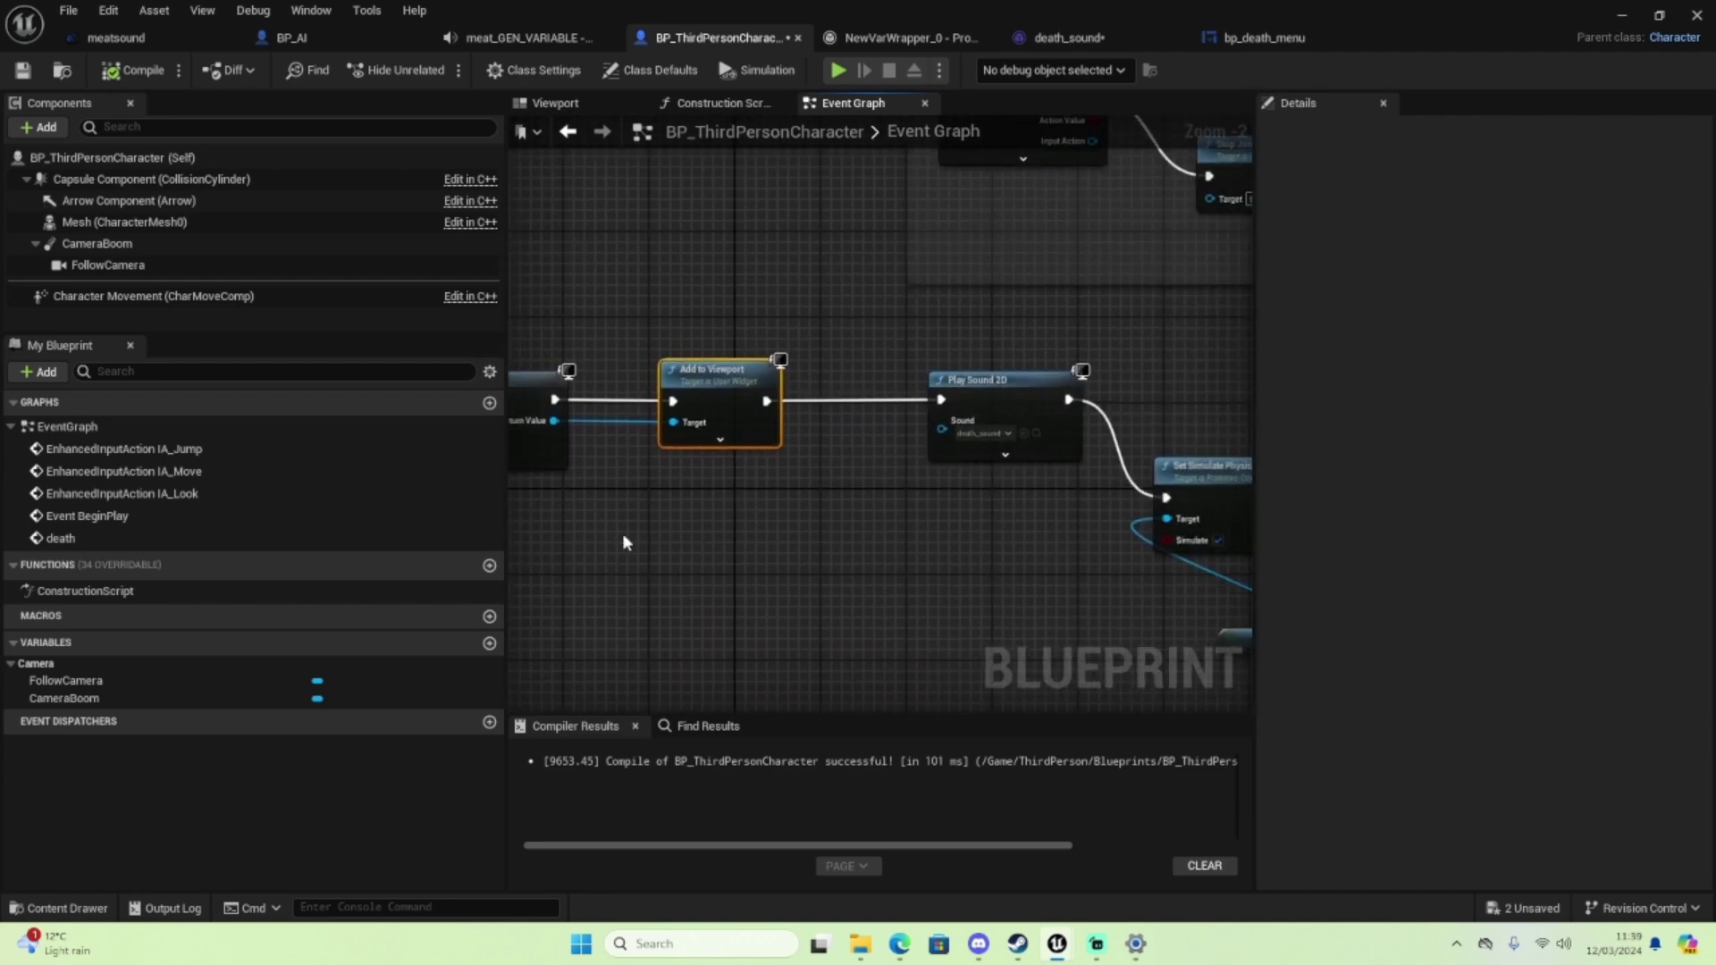
{"action": "left_click", "coordinate": [1623, 18]}
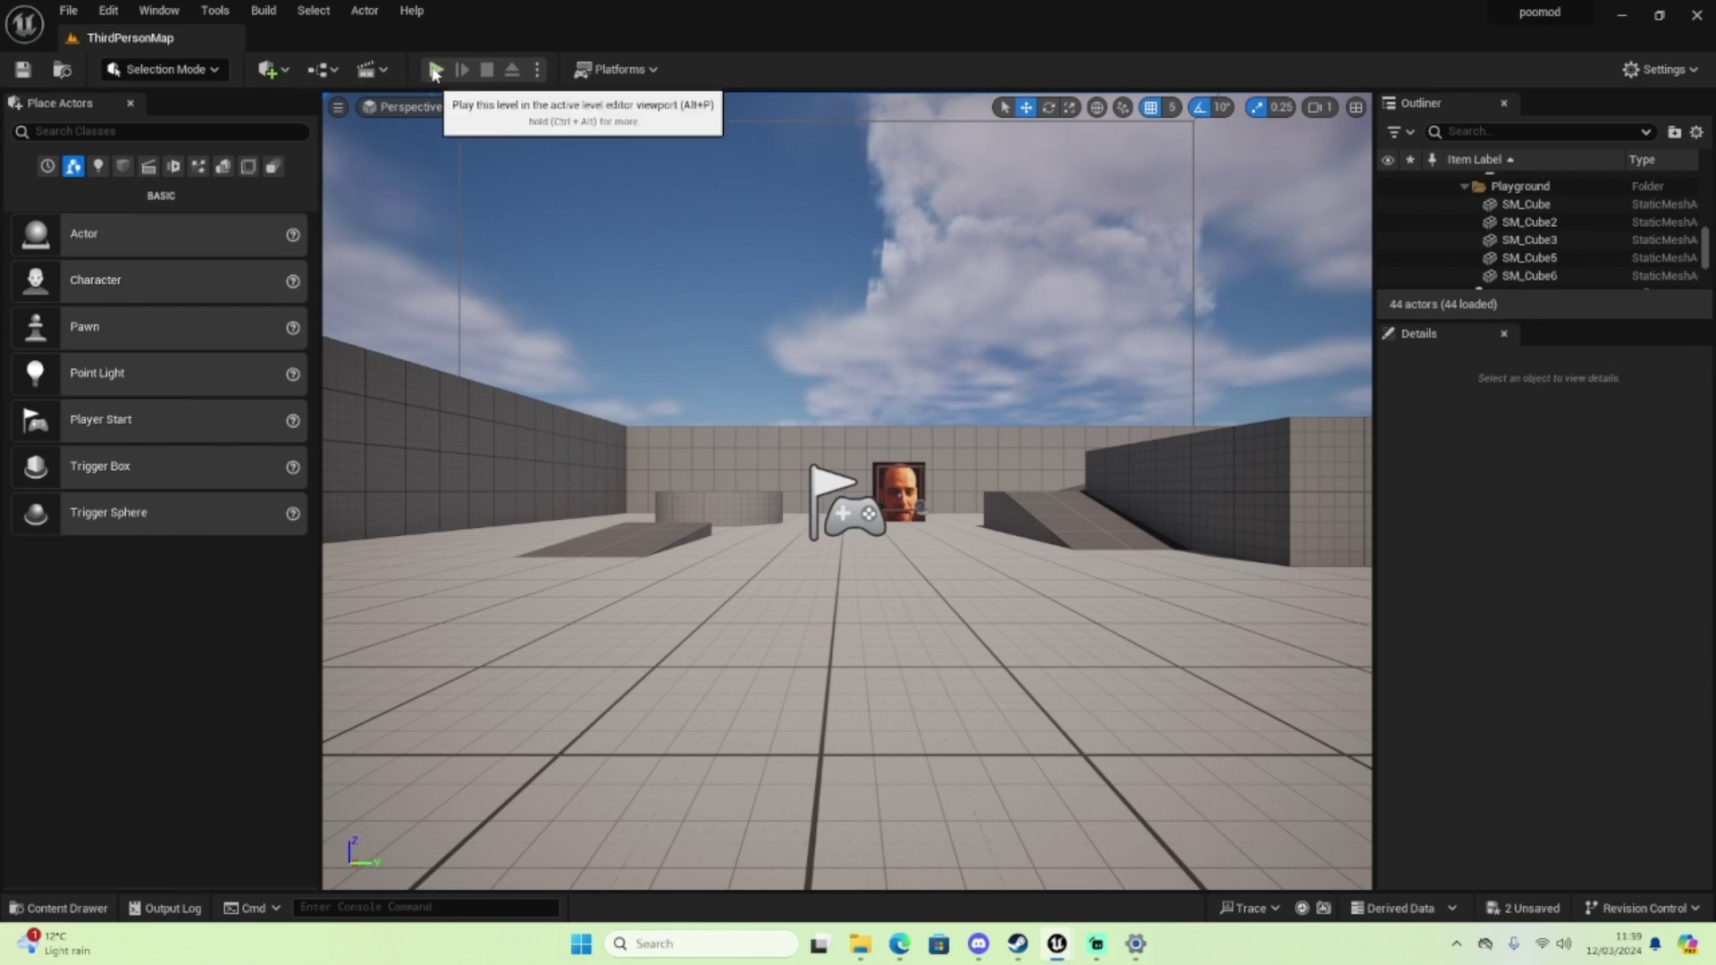
{"action": "left_click", "coordinate": [436, 69]}
{"action": "key", "text": "w"}
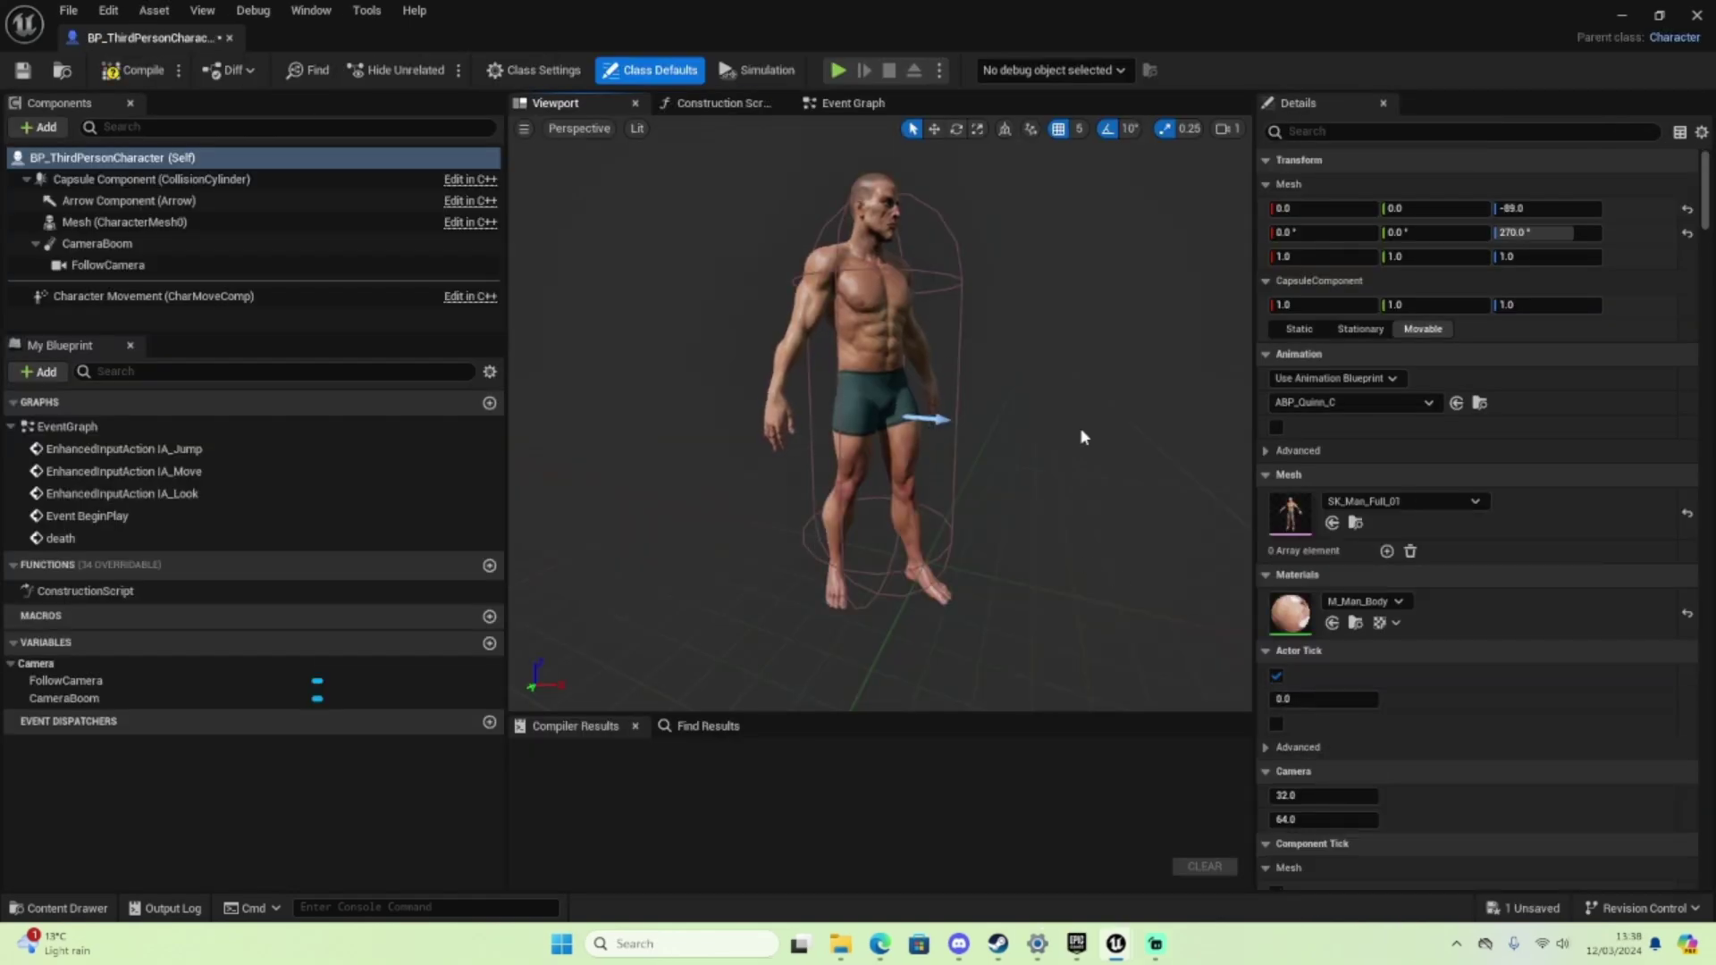
{"action": "mouse_move", "coordinate": [1102, 441]}
{"action": "right_mouse_down"}
{"action": "mouse_move", "coordinate": [1054, 500]}
{"action": "mouse_move", "coordinate": [1045, 426]}
{"action": "right_mouse_up"}
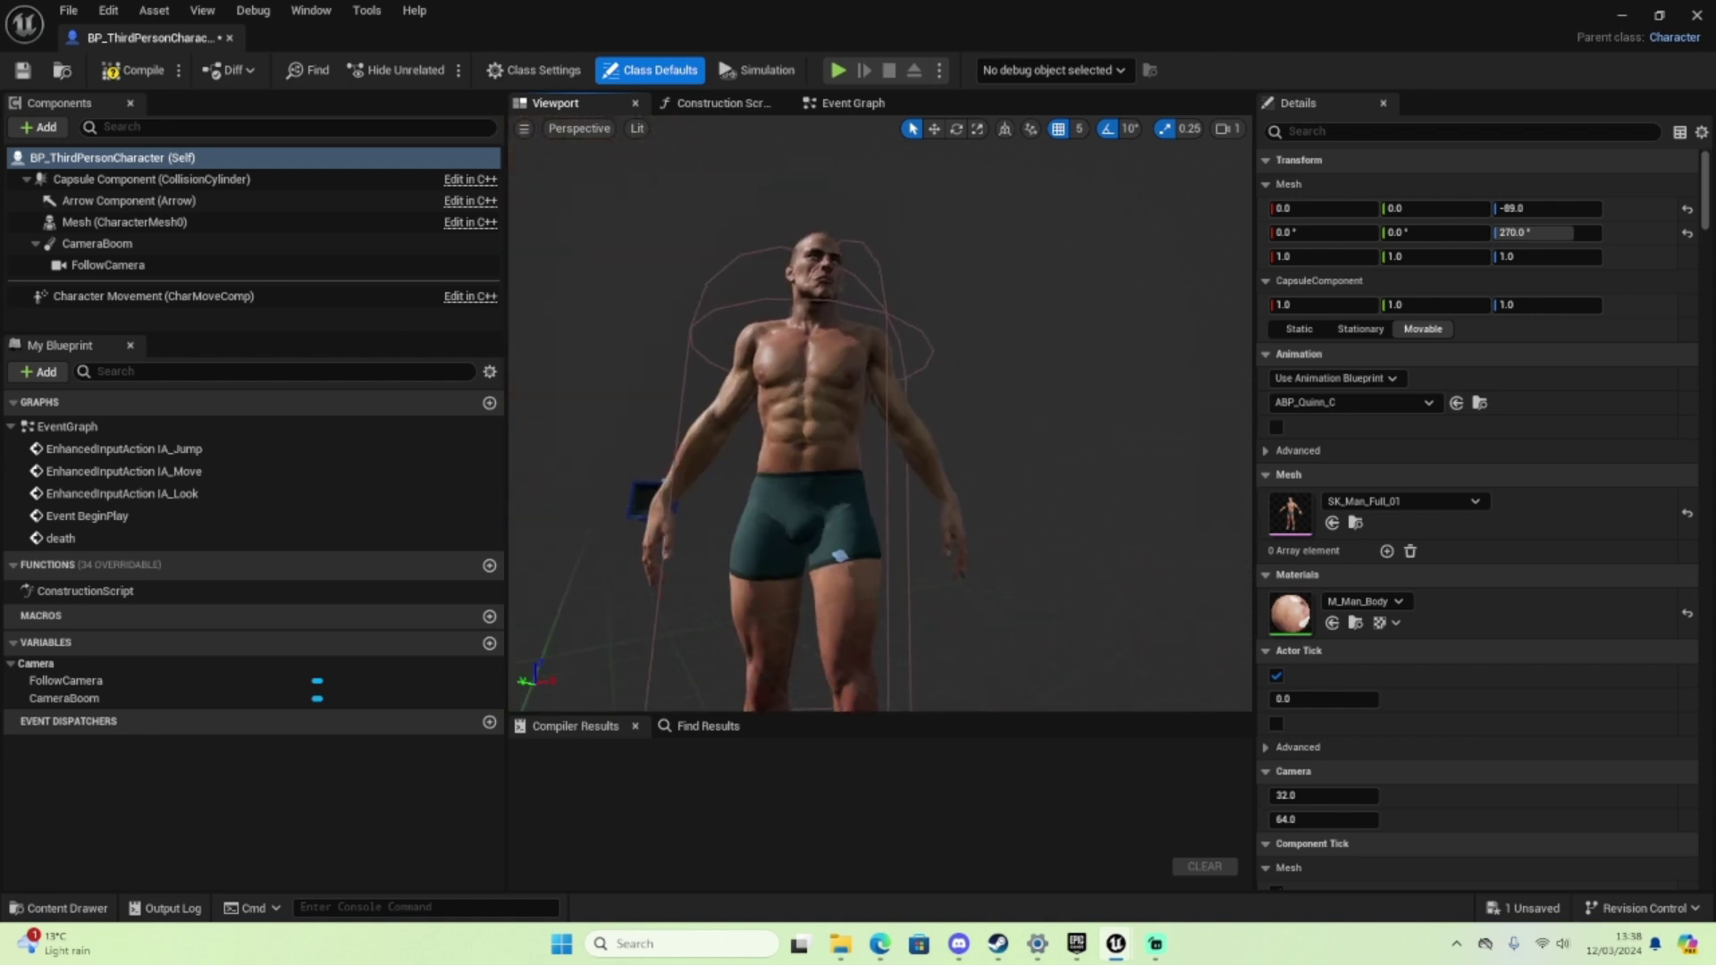
{"action": "mouse_move", "coordinate": [1045, 426]}
{"action": "right_mouse_down"}
{"action": "mouse_move", "coordinate": [1013, 427]}
{"action": "mouse_move", "coordinate": [999, 461]}
{"action": "right_mouse_up"}
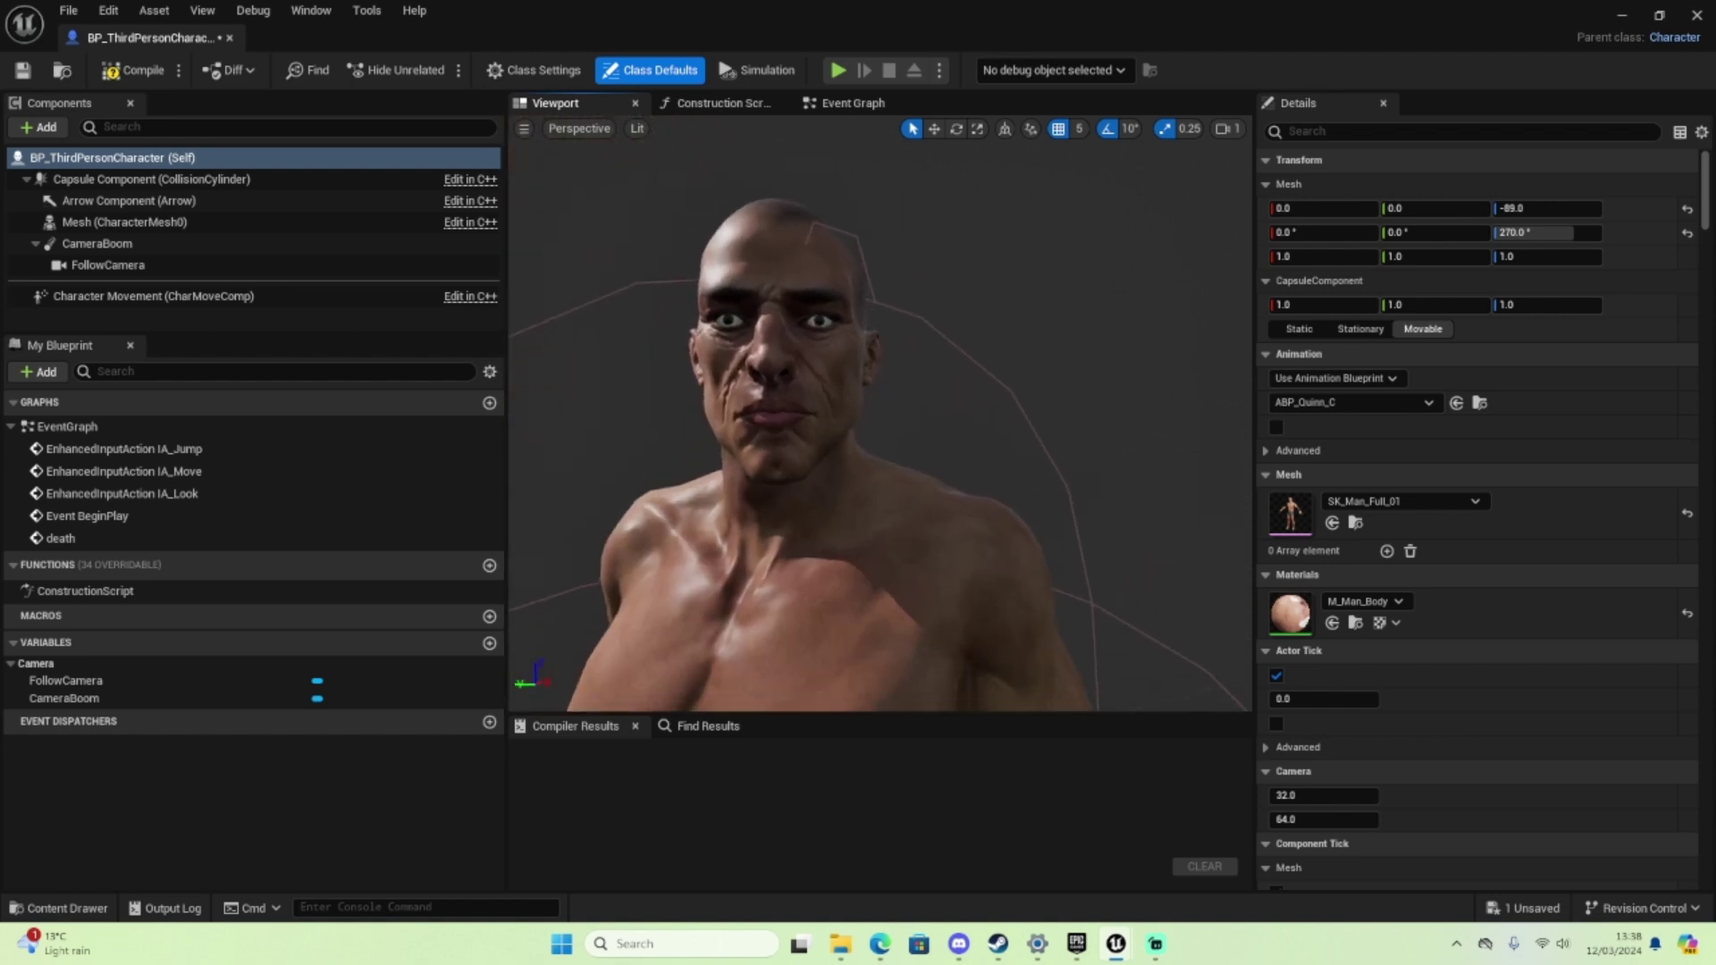
{"action": "scroll", "coordinate": [999, 461], "scroll_direction": "down", "scroll_amount": 5}
{"action": "scroll", "coordinate": [1008, 483], "scroll_direction": "up", "scroll_amount": 5}
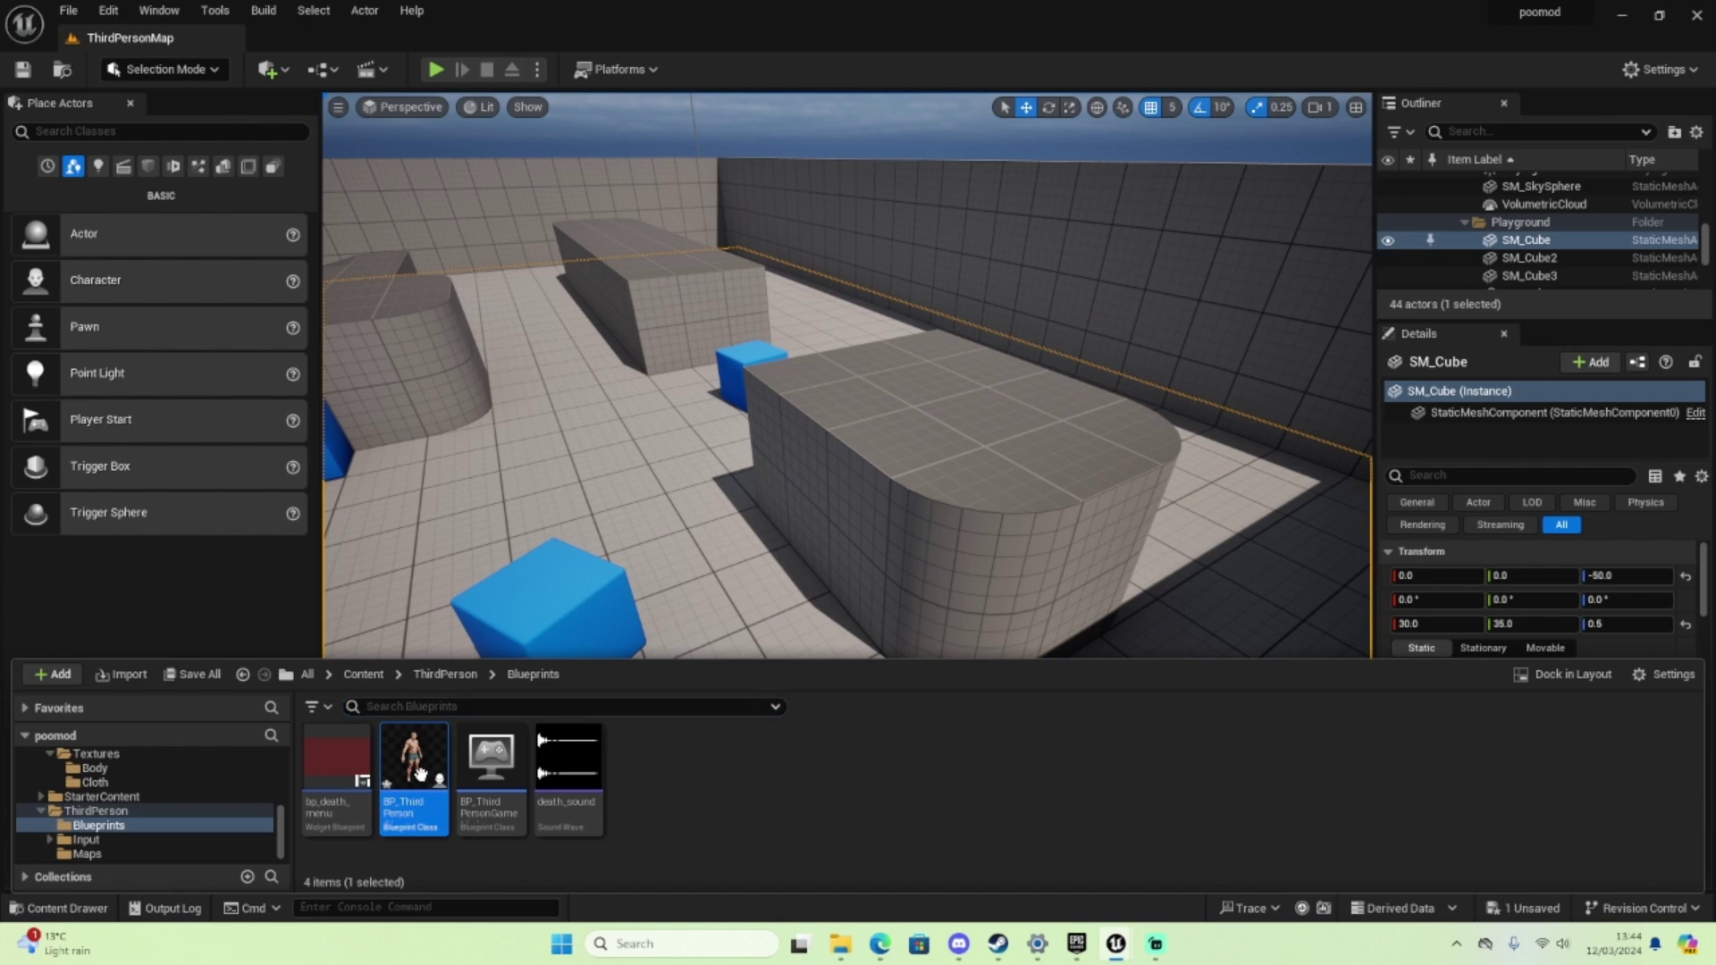
Delete the Follow Camera node from the character graph, recompile, and return to ThirdPersonMap
{"action": "double_click", "coordinate": [415, 770]}
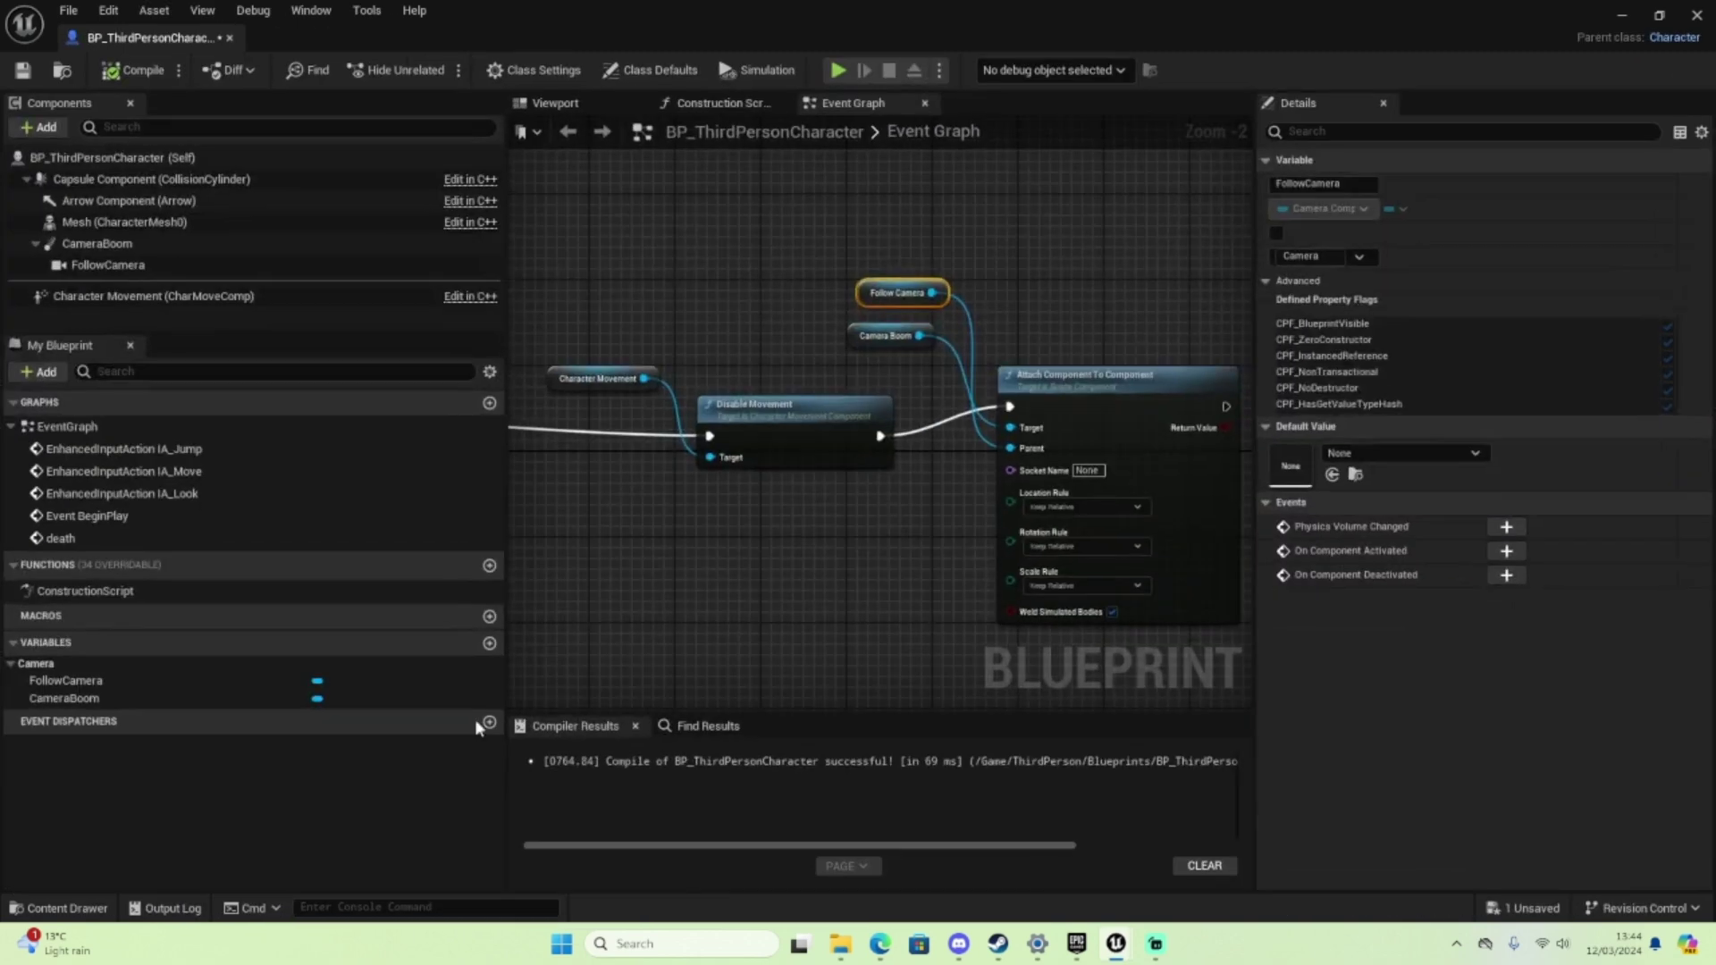
{"action": "scroll", "coordinate": [887, 395], "scroll_direction": "up", "scroll_amount": 2}
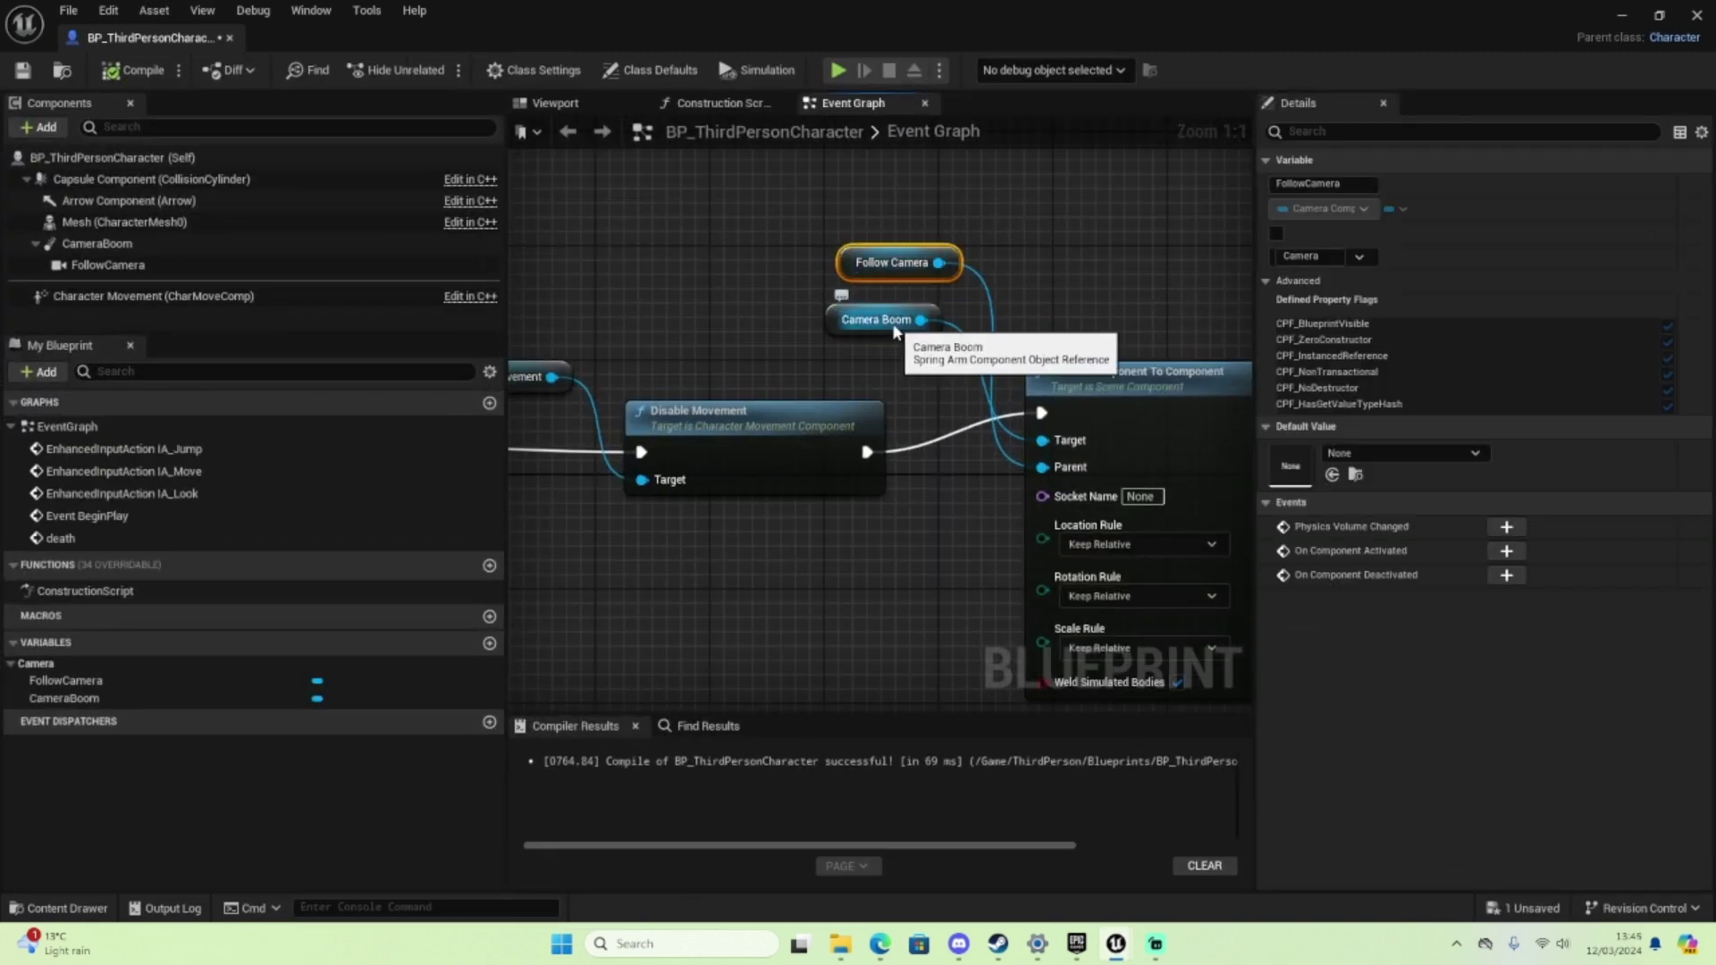
{"action": "key", "text": "Delete"}
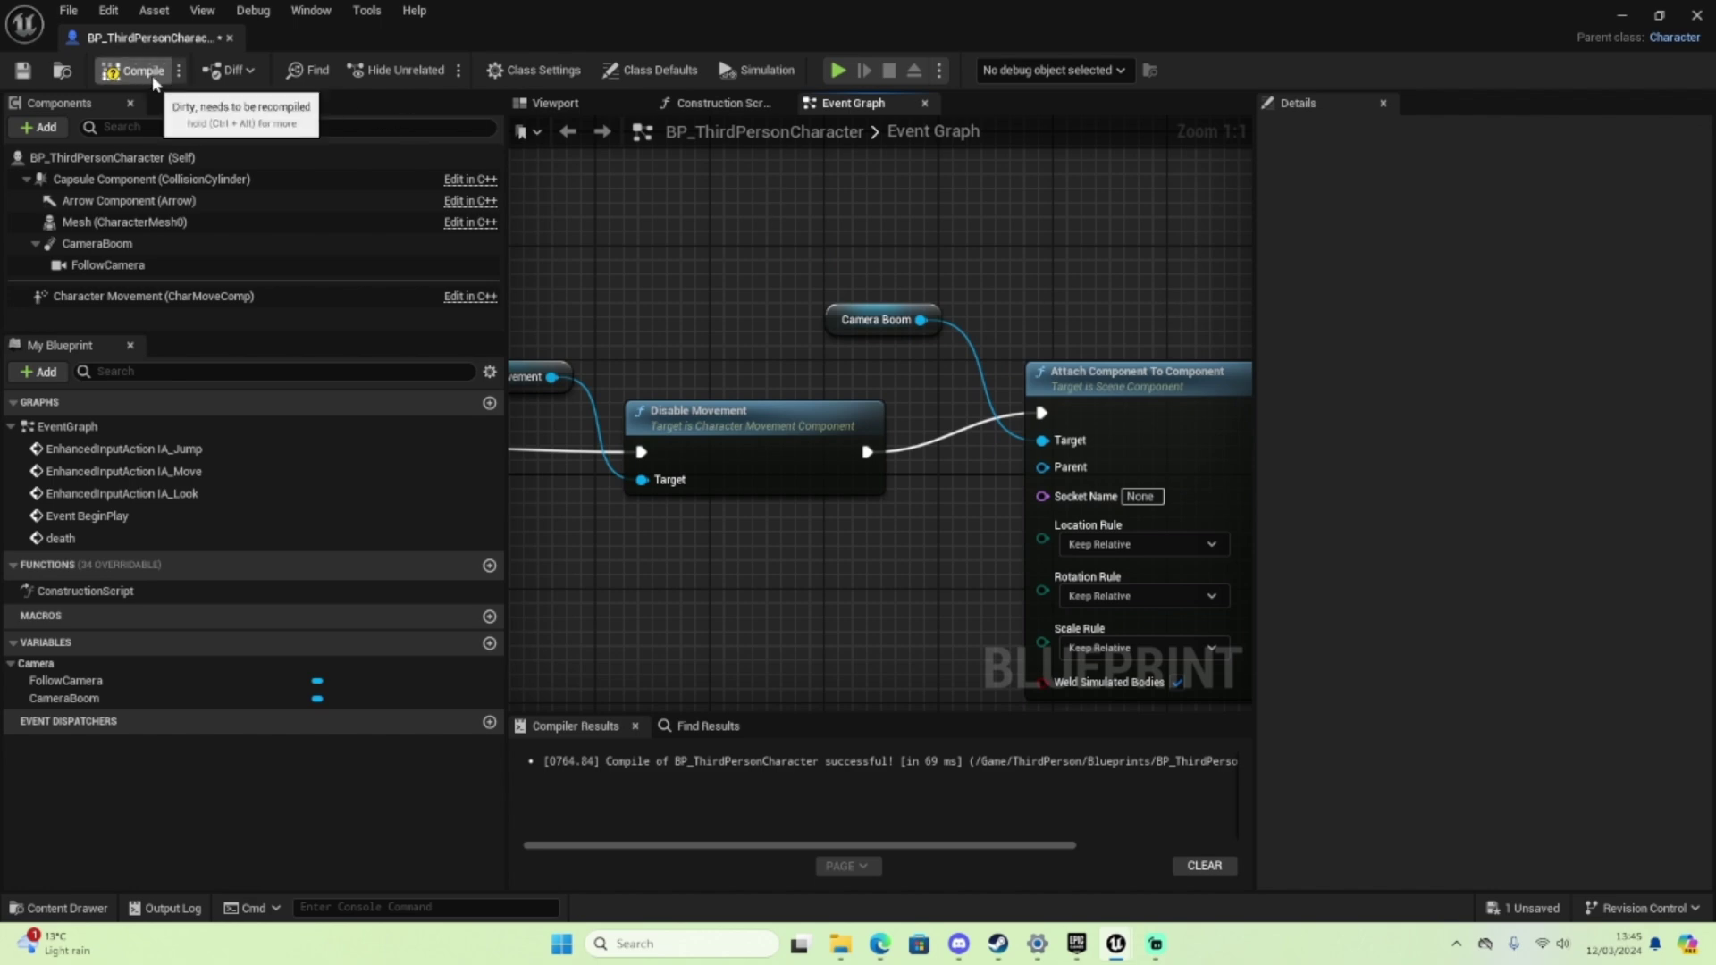
{"action": "left_click", "coordinate": [147, 71]}
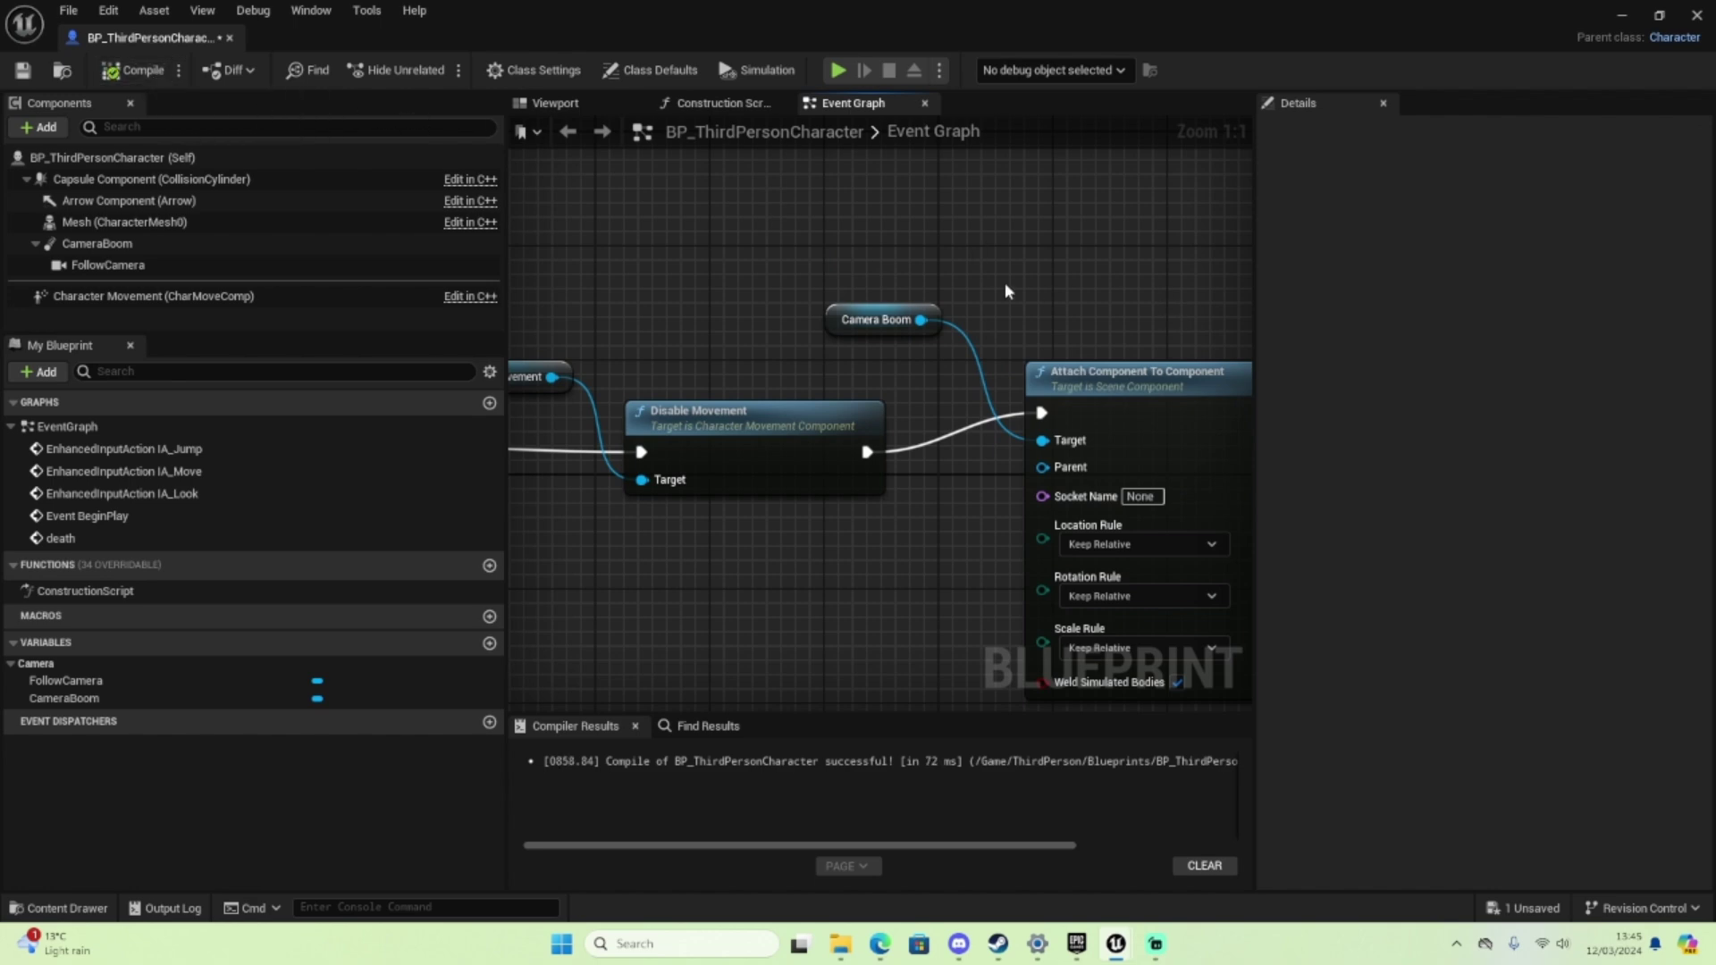
{"action": "left_click", "coordinate": [1623, 16]}
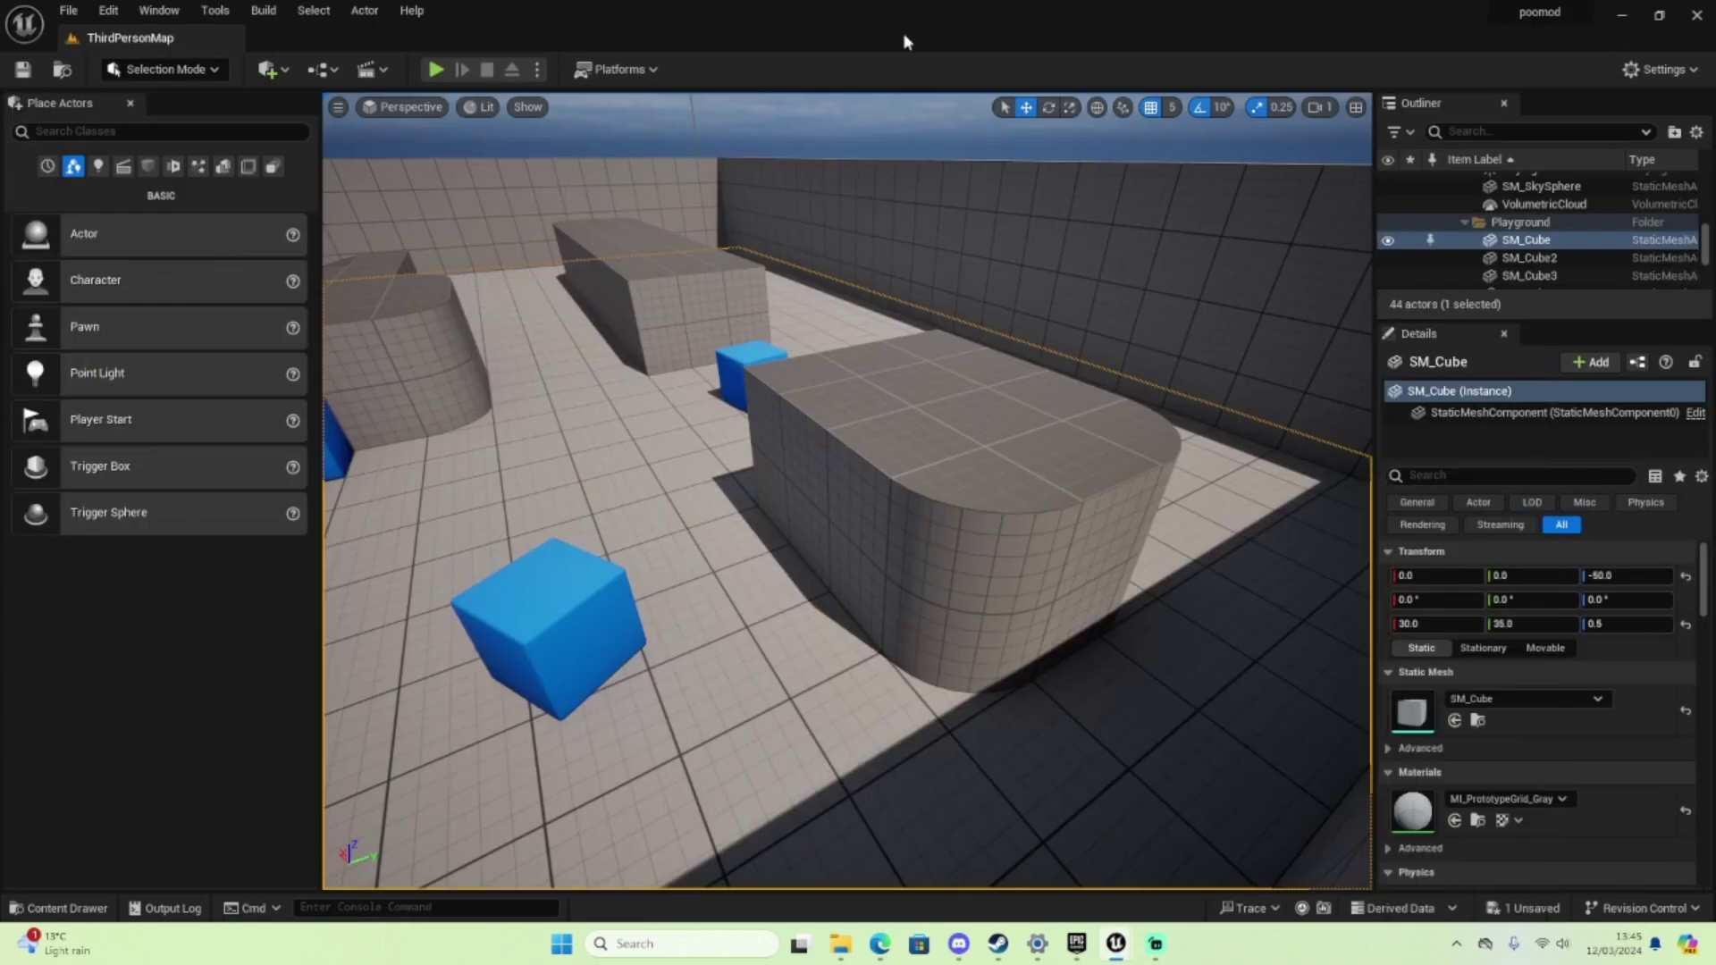
Start a Play-In-Editor session of ThirdPersonMap to playtest the character
{"action": "left_click", "coordinate": [435, 69]}
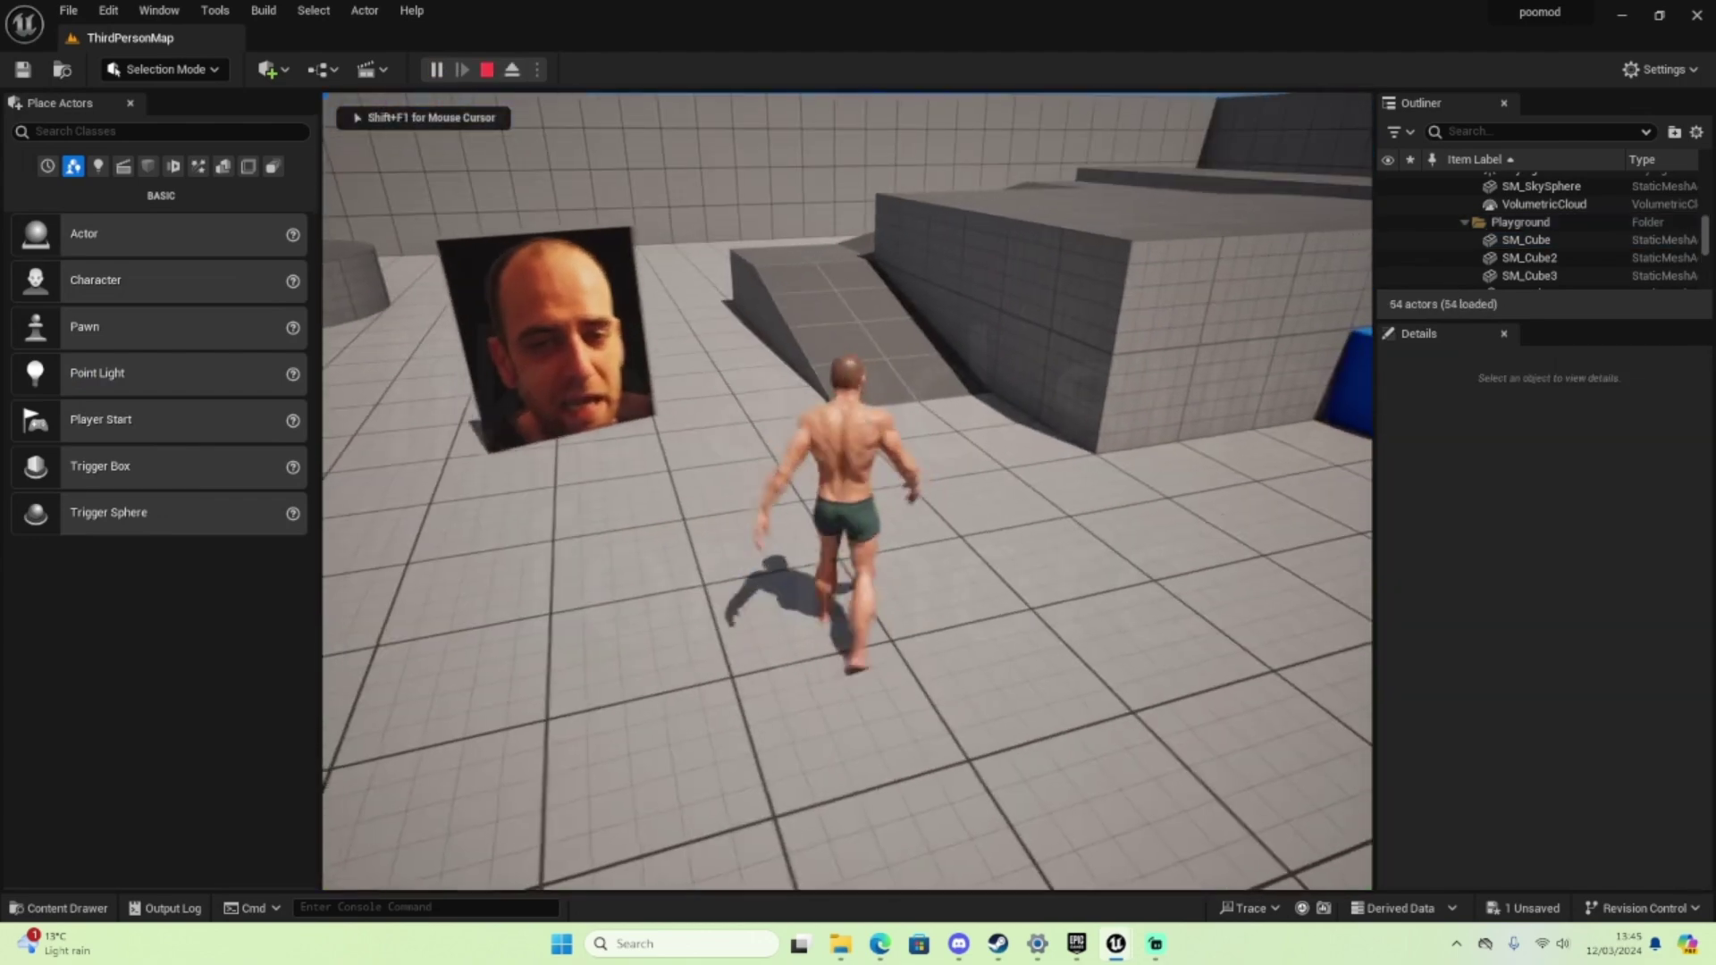